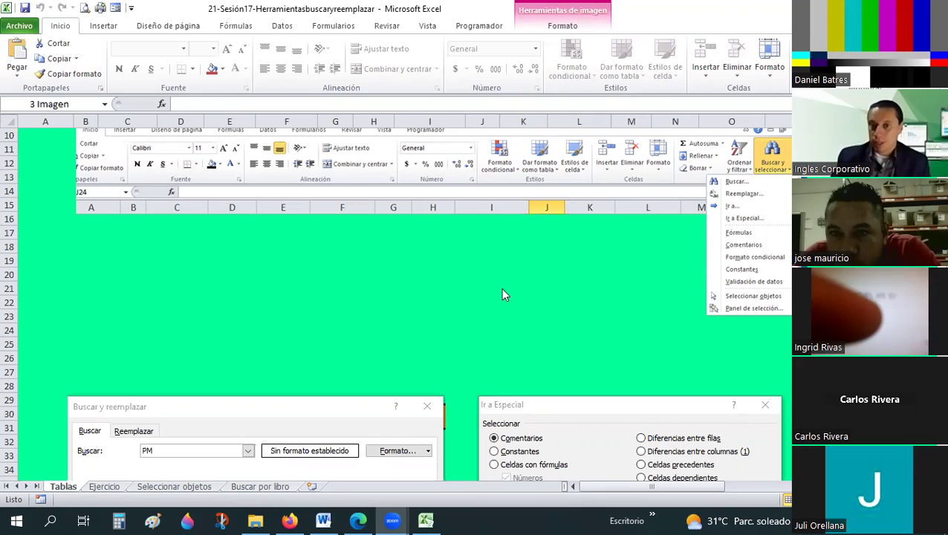
Step: Scroll to the top of the Tablas sheet, deselect the screenshot picture and select cell B4 (Objetivo:)
{"action": "left_click", "coordinate": [530, 361]}
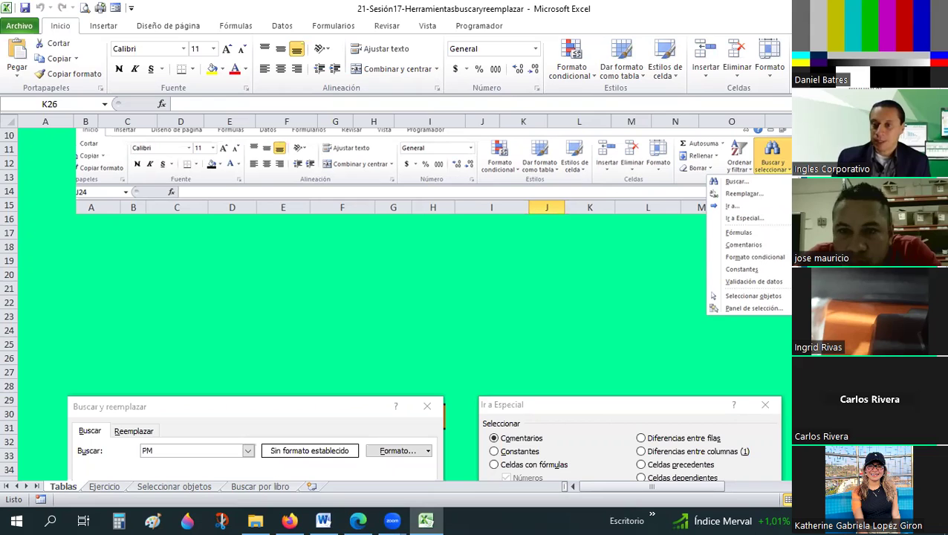
{"action": "left_click", "coordinate": [765, 300]}
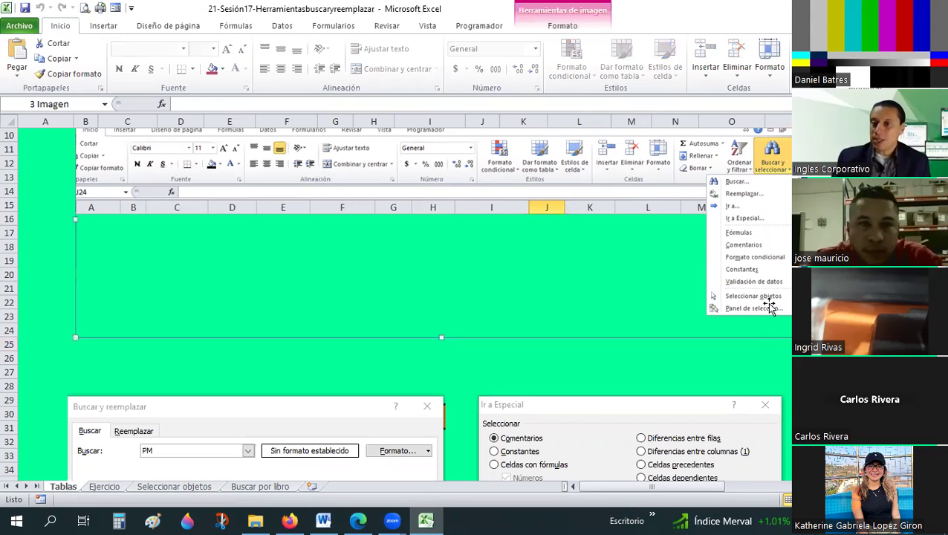
{"action": "scroll", "coordinate": [431, 305], "scroll_direction": "up", "scroll_amount": 2}
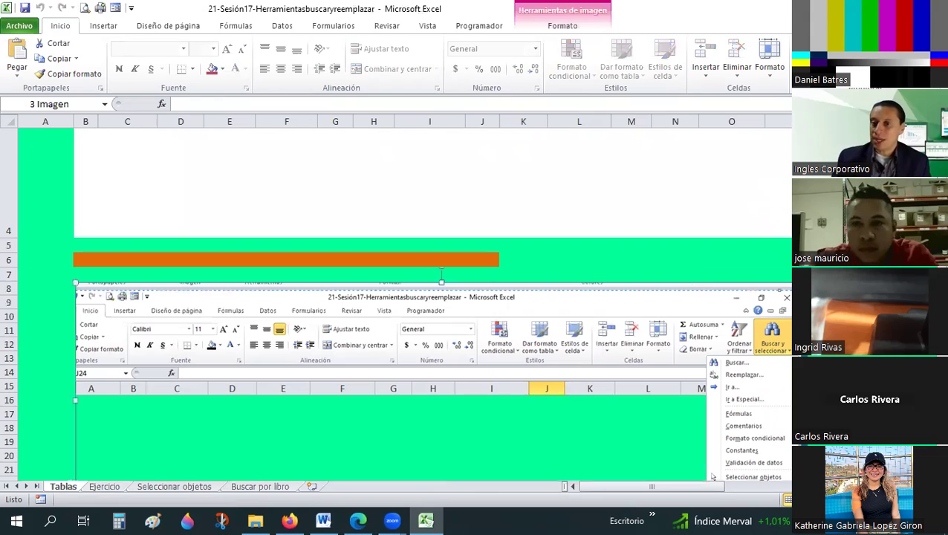
{"action": "scroll", "coordinate": [431, 304], "scroll_direction": "up", "scroll_amount": 1}
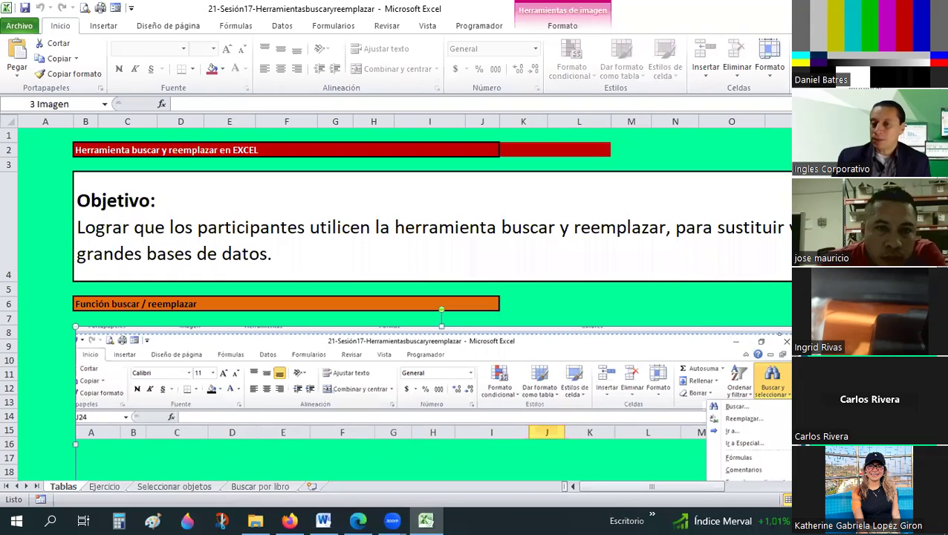
{"action": "scroll", "coordinate": [431, 305], "scroll_direction": "down", "scroll_amount": 1}
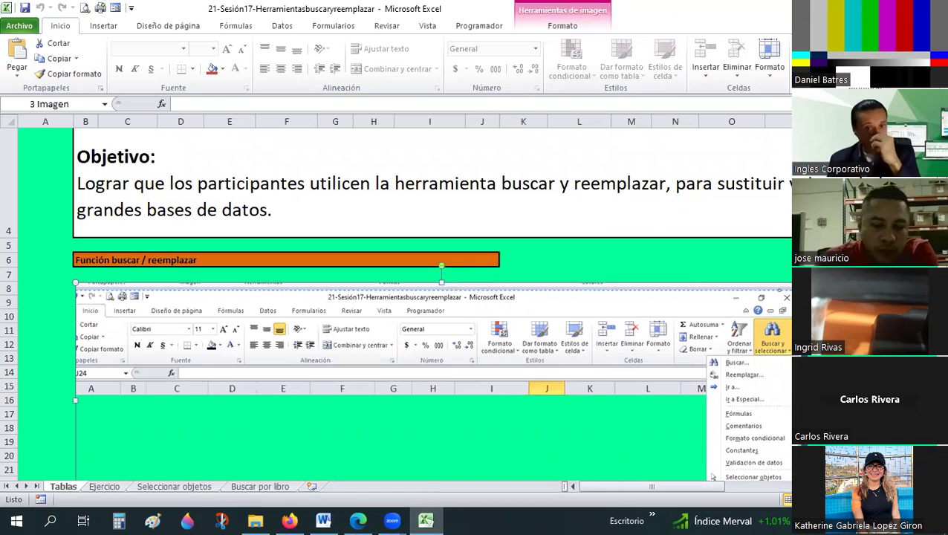
{"action": "left_click", "coordinate": [821, 245]}
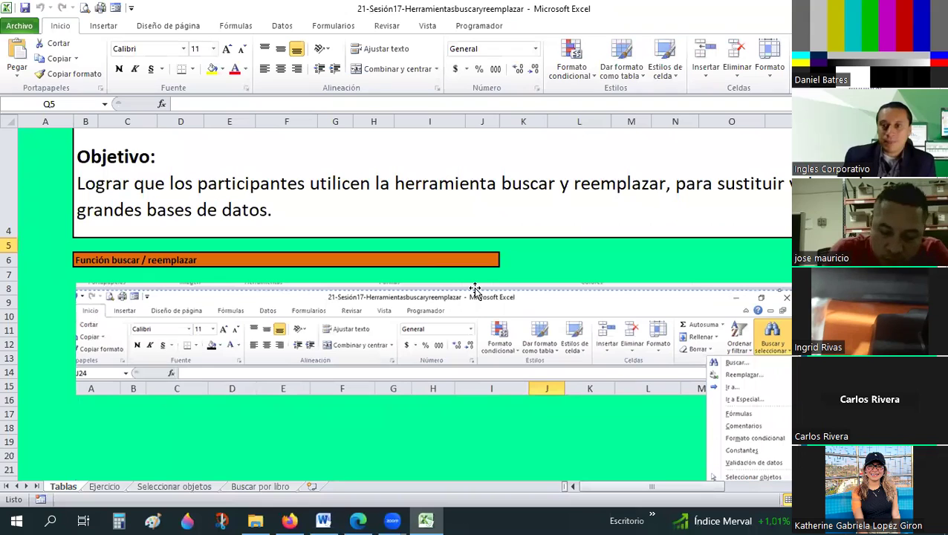
{"action": "scroll", "coordinate": [474, 288], "scroll_direction": "up", "scroll_amount": 1}
{"action": "left_click", "coordinate": [507, 252]}
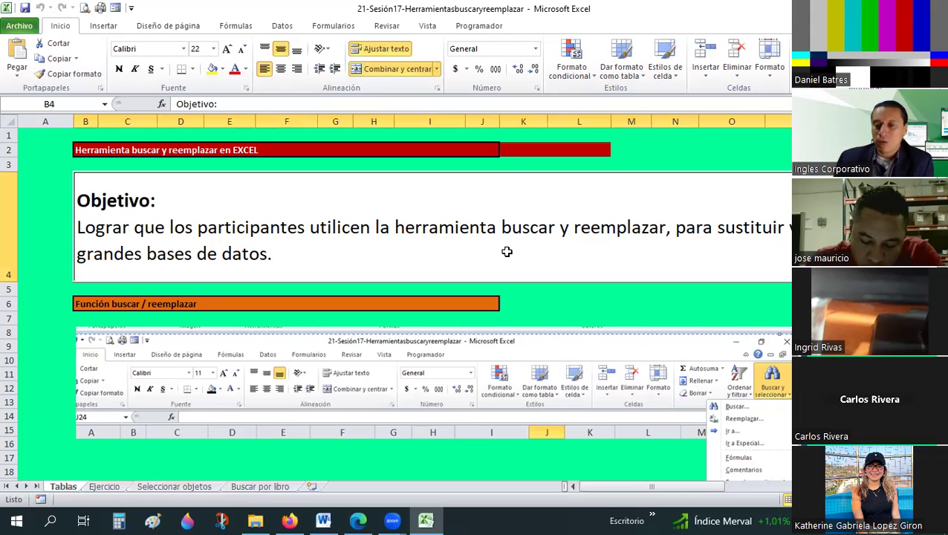
Step: Drag the restored Excel window around, minimize and bring it back, then open Buscar y seleccionar
{"action": "scroll", "coordinate": [512, 249], "scroll_direction": "down", "scroll_amount": 3}
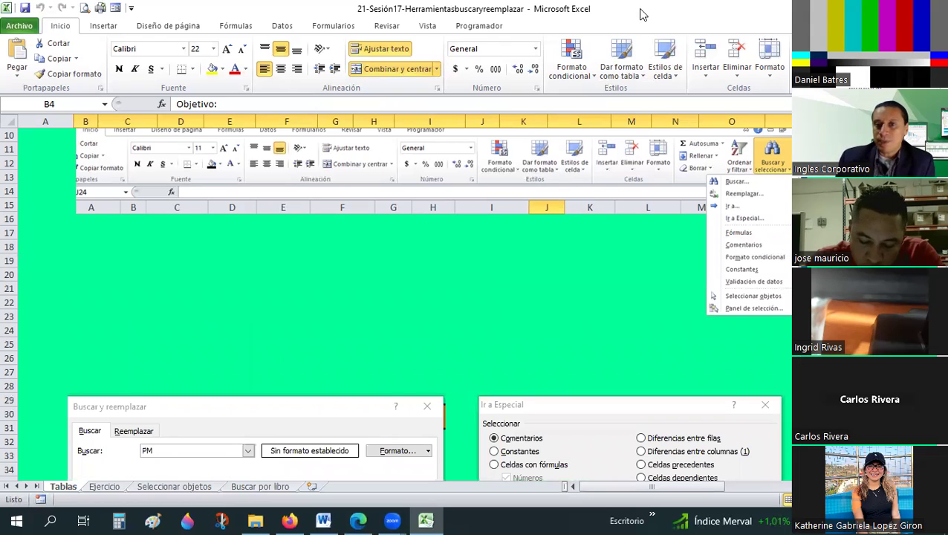
{"action": "left_click_drag", "start_coordinate": [650, 19], "coordinate": [671, 58]}
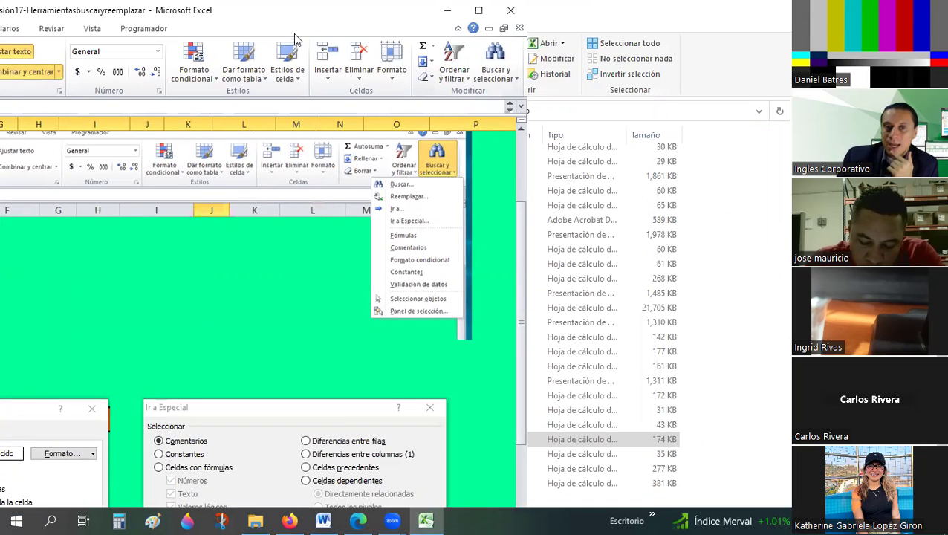
{"action": "left_click_drag", "start_coordinate": [271, 14], "coordinate": [584, 45]}
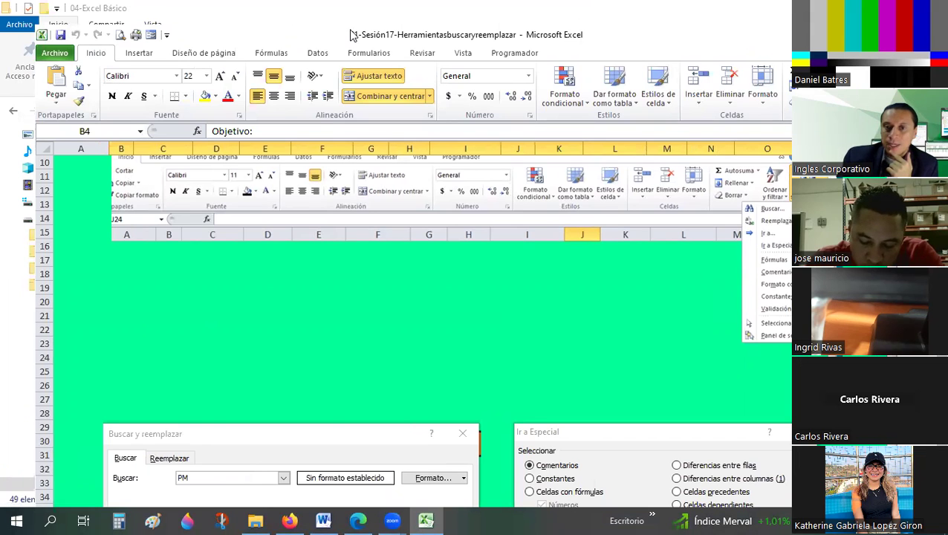
{"action": "left_click", "coordinate": [430, 520]}
{"action": "key", "text": "alt+Tab"}
{"action": "left_click_drag", "start_coordinate": [667, 36], "coordinate": [441, 16]}
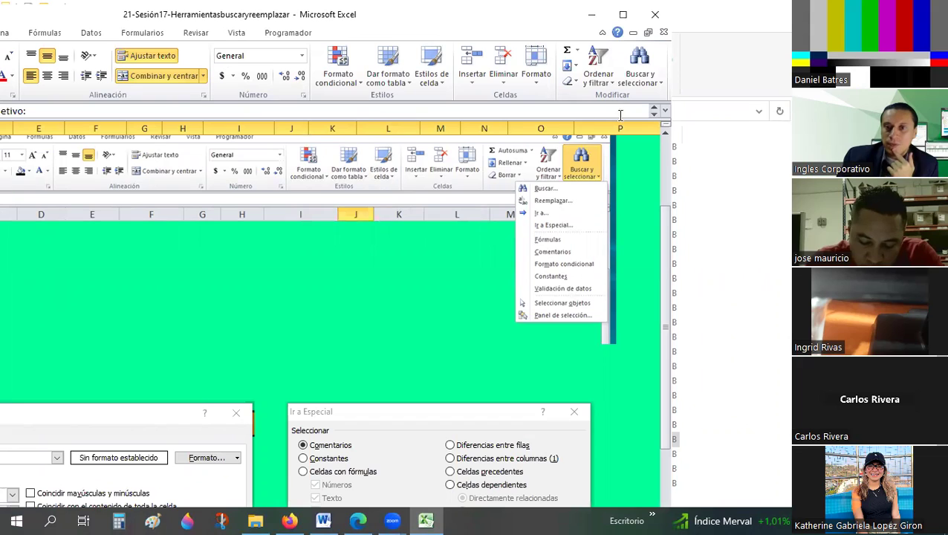
{"action": "left_click", "coordinate": [664, 88]}
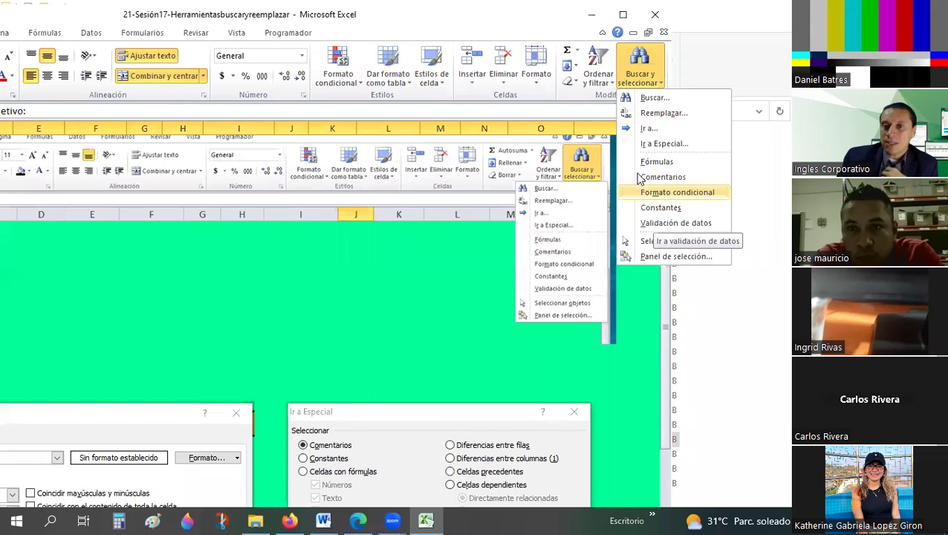
Step: Close the Buscar y seleccionar list and maximize the Excel window again
{"action": "left_click", "coordinate": [532, 20]}
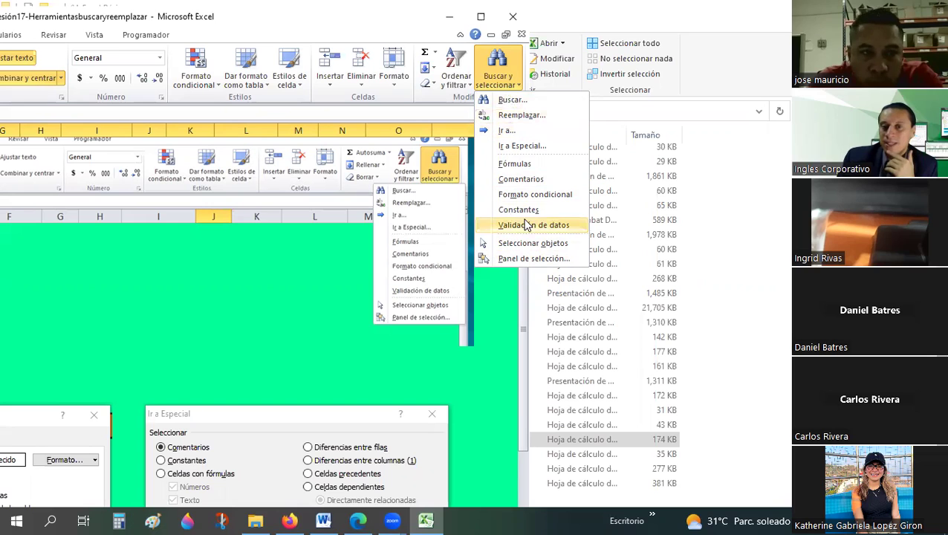
{"action": "left_click", "coordinate": [482, 18]}
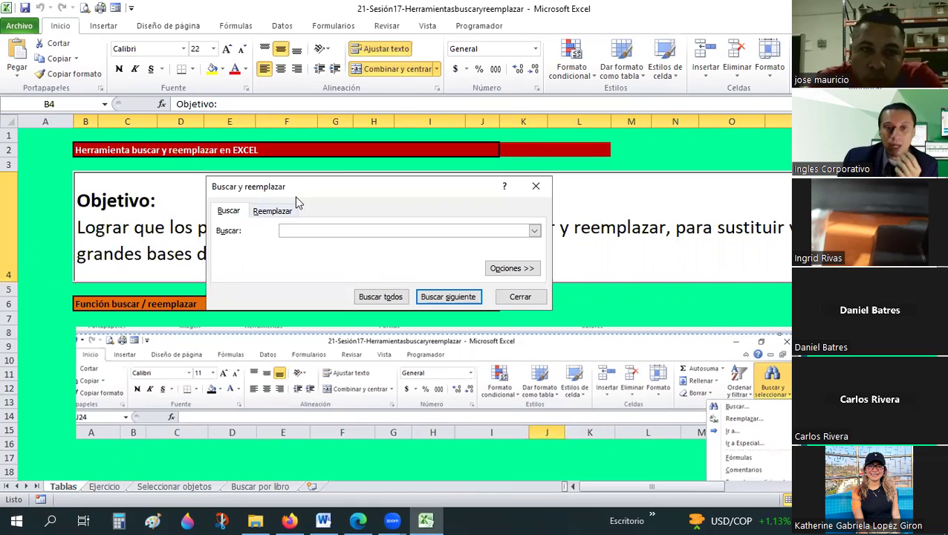
Step: Move the Buscar y reemplazar dialog higher and toggle between Reemplazar and Buscar, ending on Buscar
{"action": "left_click_drag", "start_coordinate": [297, 190], "coordinate": [297, 112]}
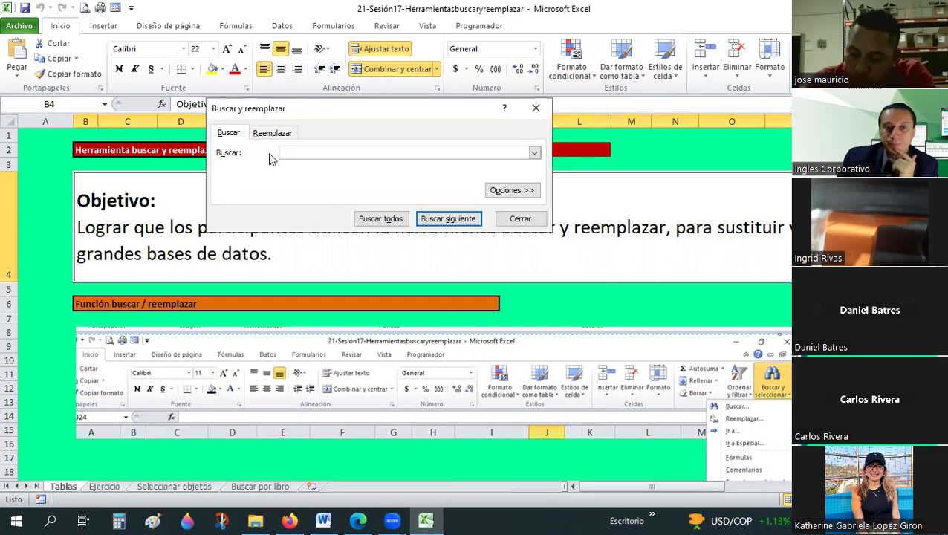
{"action": "left_click", "coordinate": [269, 133]}
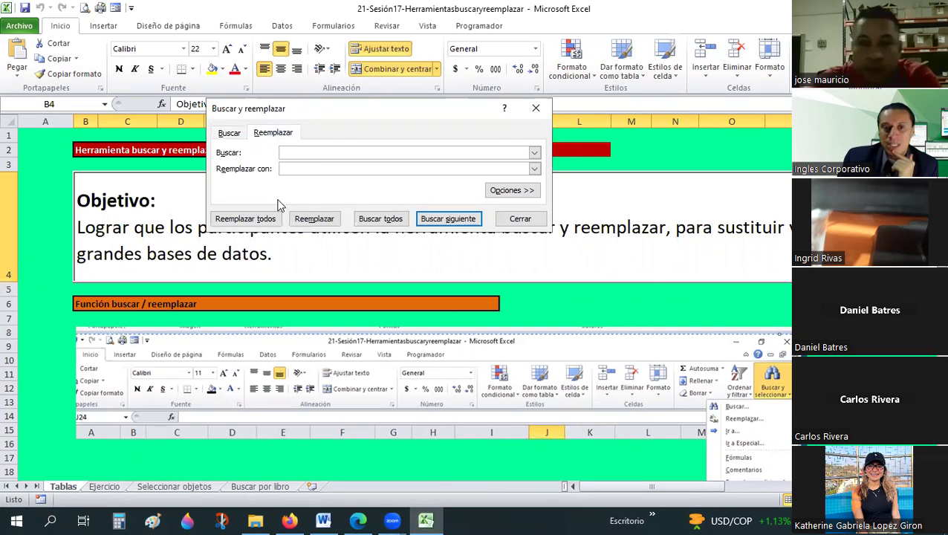
{"action": "left_click", "coordinate": [235, 137]}
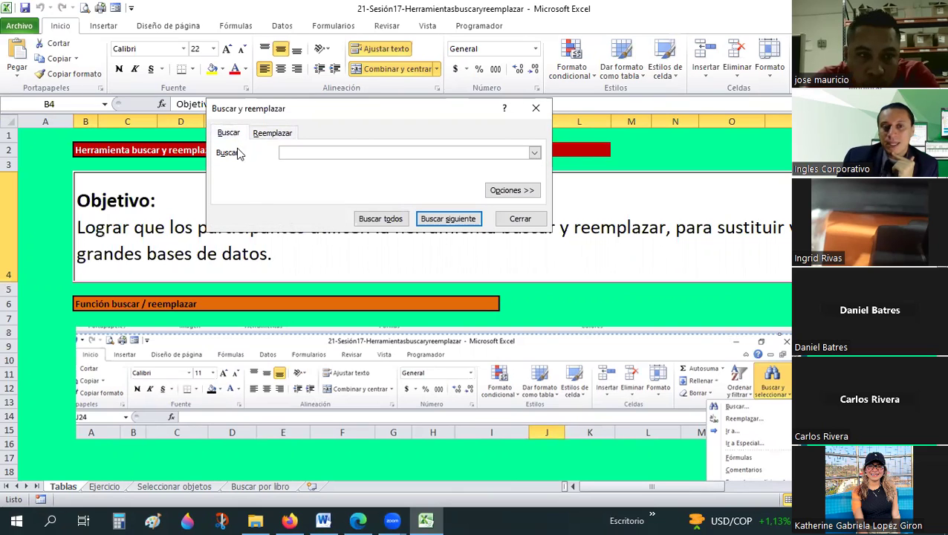
{"action": "left_click", "coordinate": [263, 133]}
{"action": "left_click", "coordinate": [229, 134]}
{"action": "left_click", "coordinate": [273, 134]}
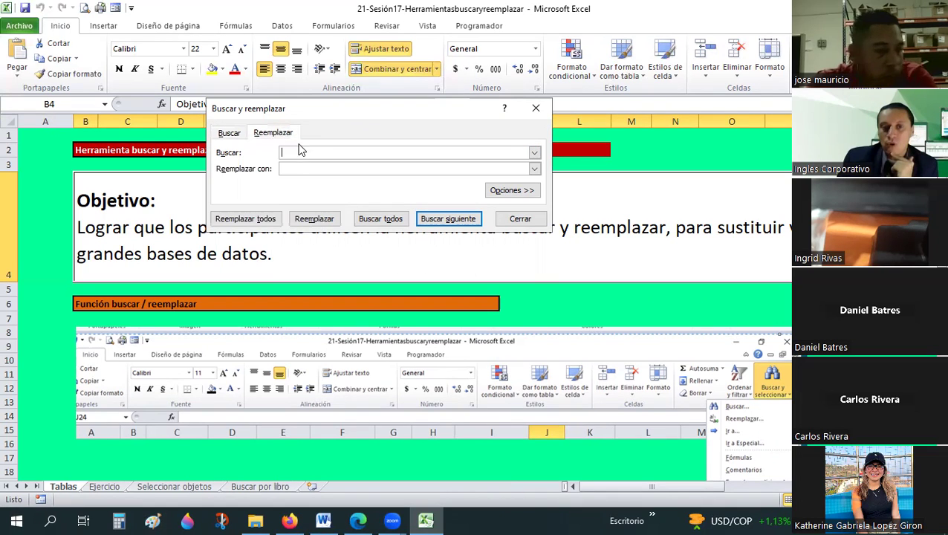
{"action": "left_click", "coordinate": [297, 168]}
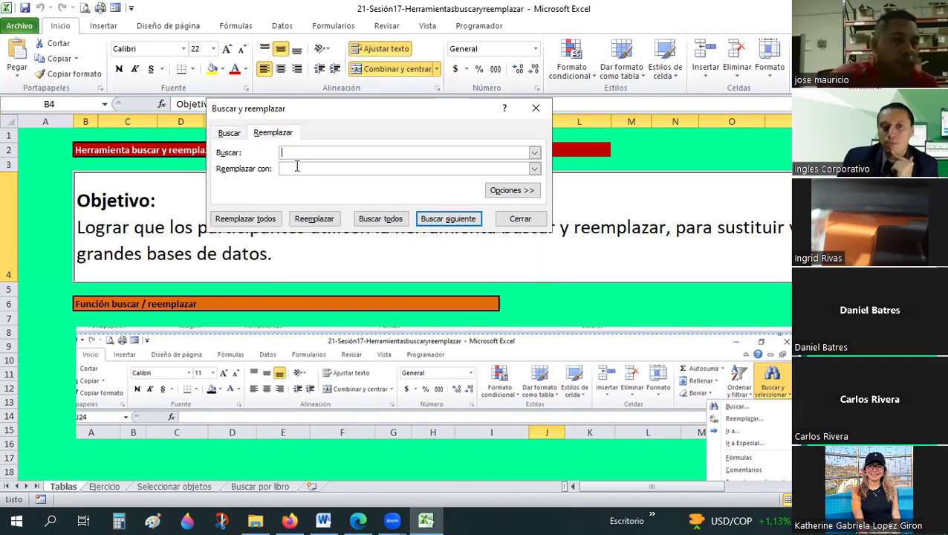
{"action": "left_click", "coordinate": [229, 134]}
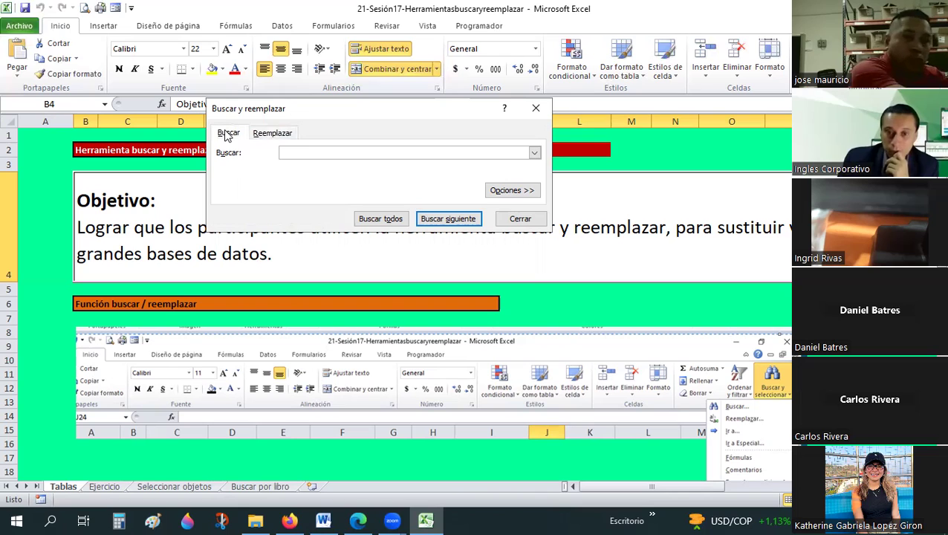
Step: Expand Opciones to reveal Hoja, Por filas and Fórmulas, viewing both Reemplazar and Buscar pages
{"action": "left_click", "coordinate": [497, 195]}
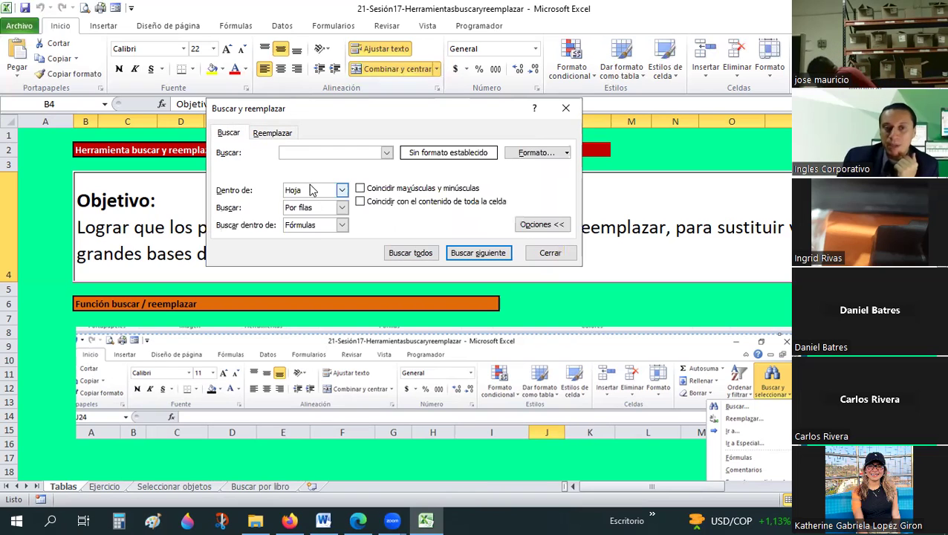
{"action": "left_click", "coordinate": [306, 153]}
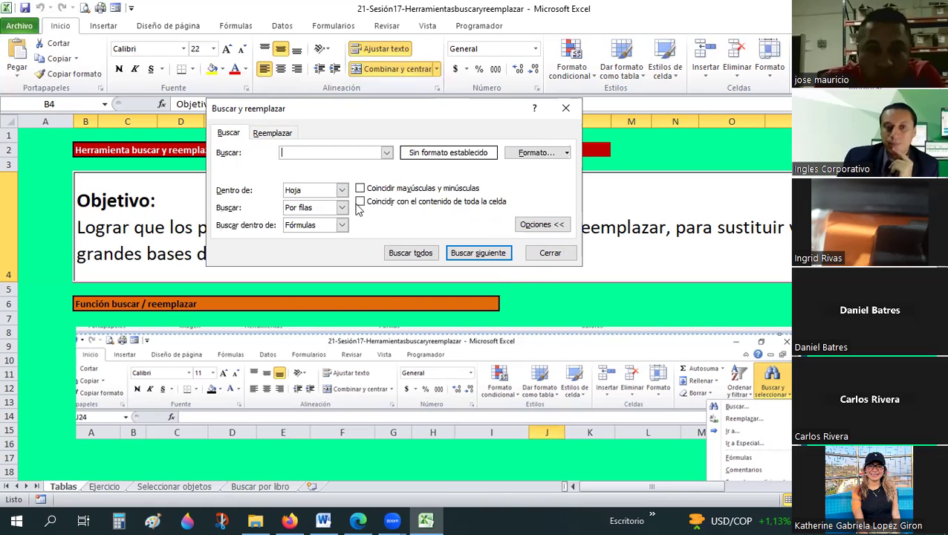
{"action": "left_click", "coordinate": [282, 134]}
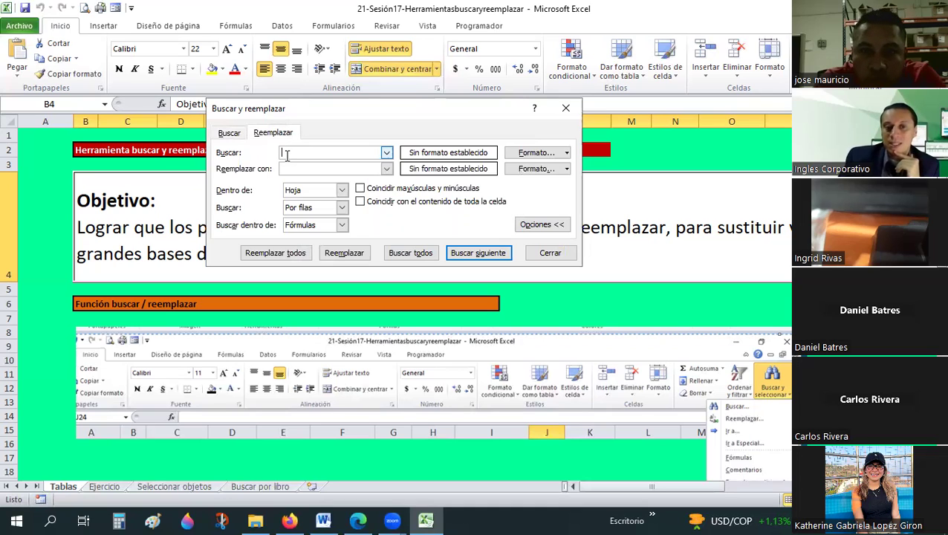
{"action": "left_click", "coordinate": [294, 168]}
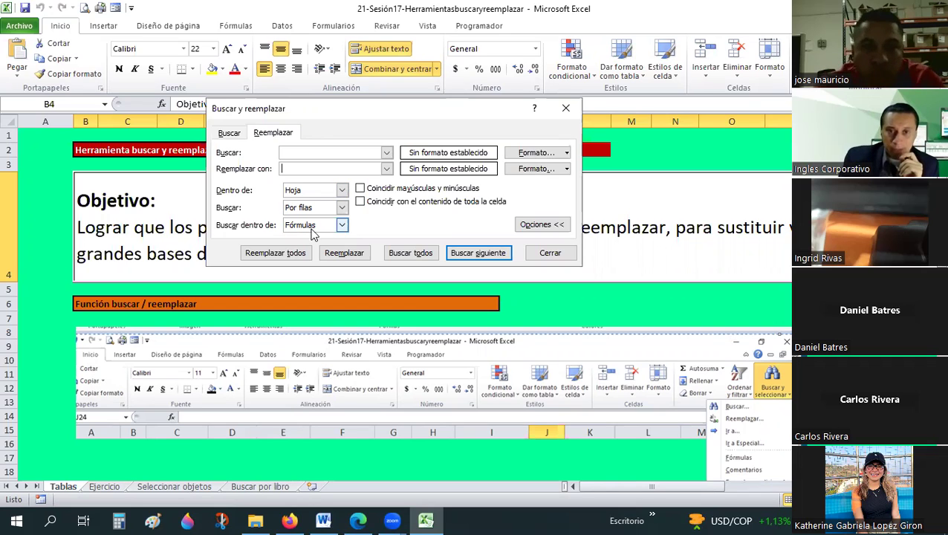
{"action": "left_click", "coordinate": [231, 136]}
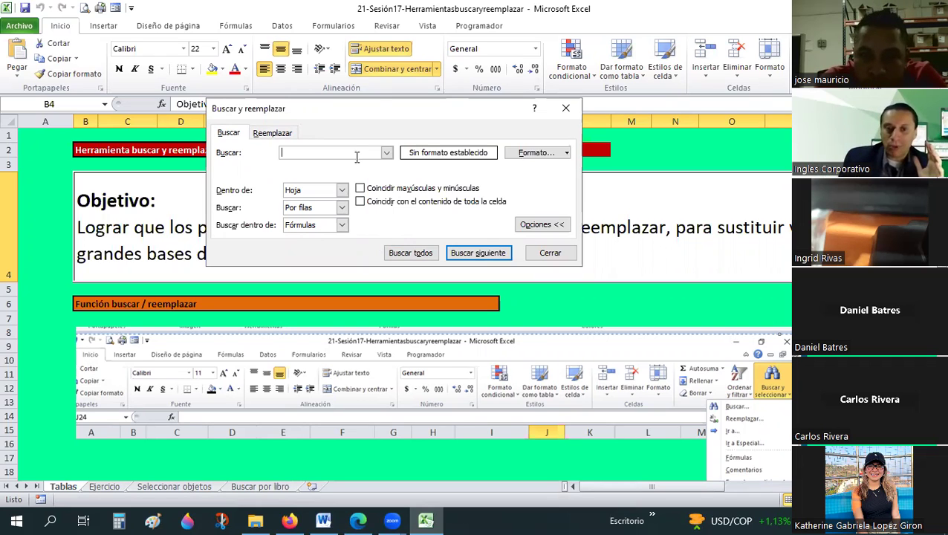
Step: Check the previous-search list, then switch the dialog between Buscar and Reemplazar, ending on Reemplazar
{"action": "left_click", "coordinate": [386, 153]}
{"action": "left_click", "coordinate": [307, 153]}
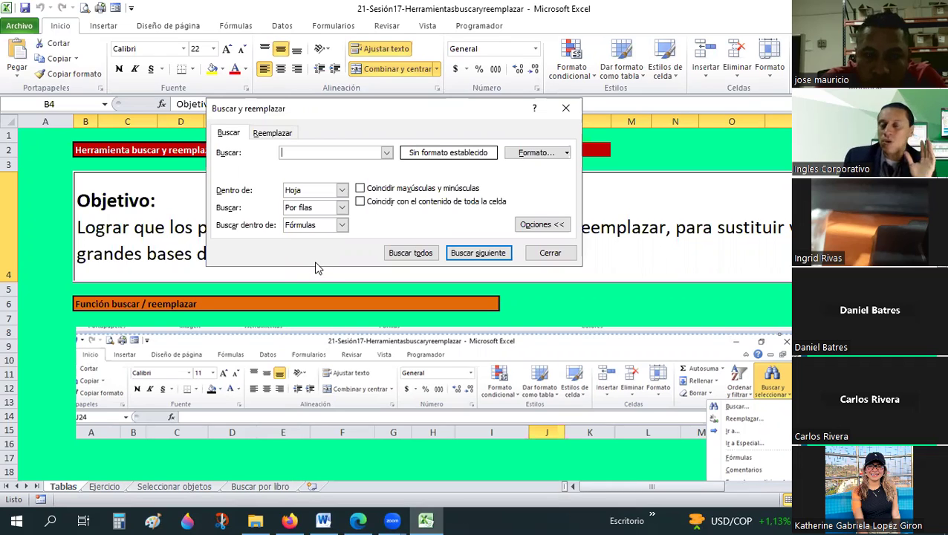
{"action": "left_click", "coordinate": [276, 134]}
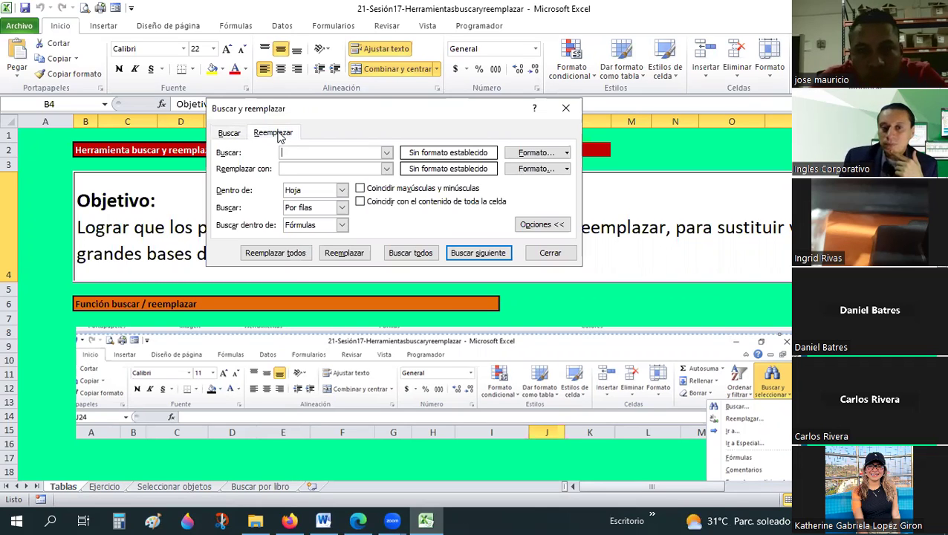
{"action": "left_click", "coordinate": [236, 135]}
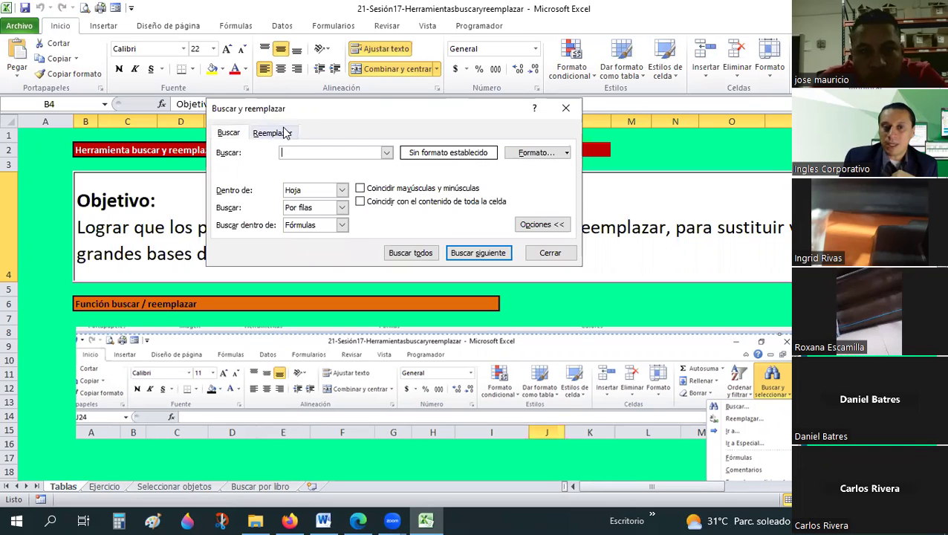
{"action": "left_click", "coordinate": [274, 135]}
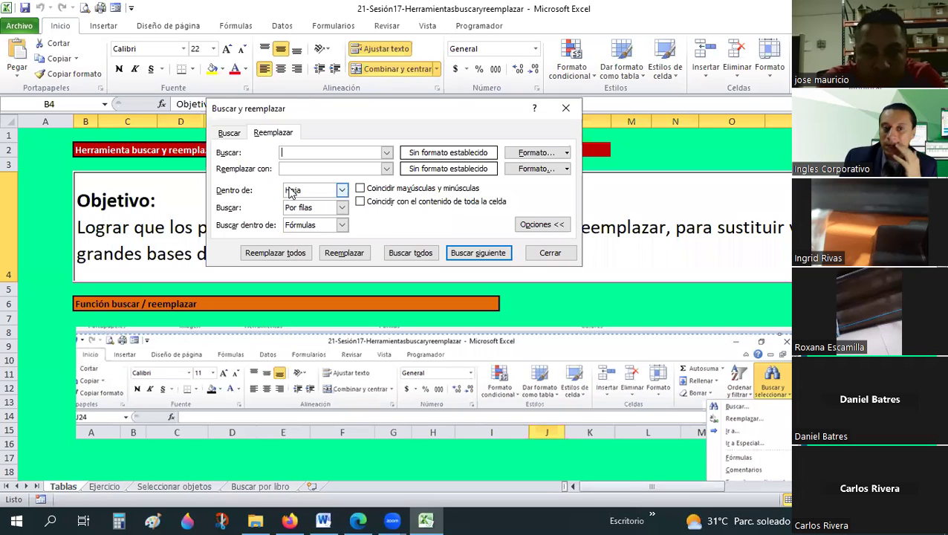
Step: Toggle the Dentro de scope between Libro and Hoja several times, leaving it on Hoja
{"action": "left_click", "coordinate": [342, 190]}
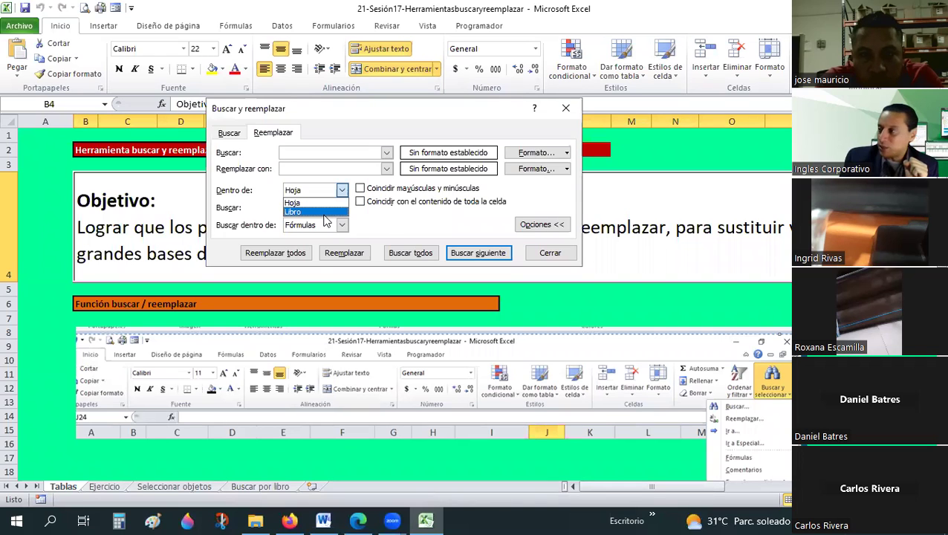
{"action": "left_click", "coordinate": [325, 212]}
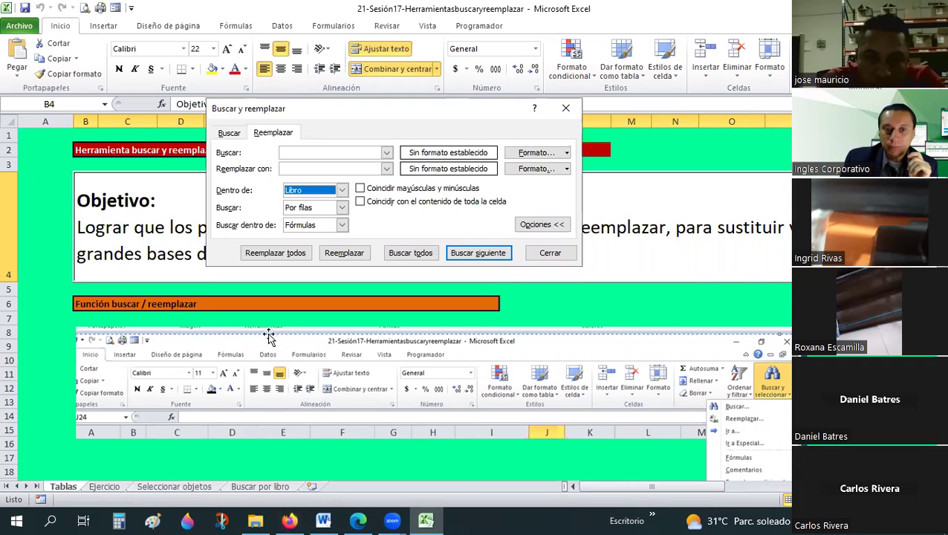
{"action": "left_click", "coordinate": [342, 191]}
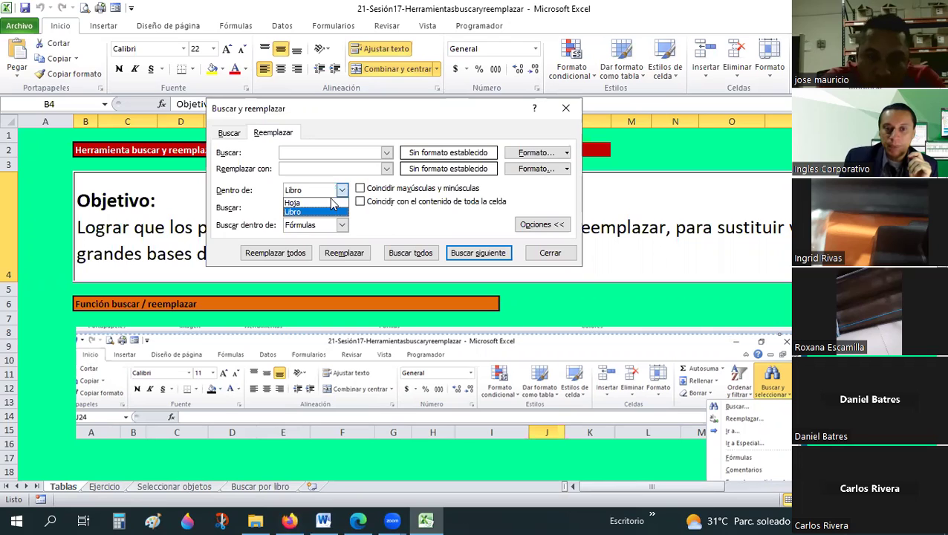
{"action": "left_click", "coordinate": [316, 202]}
{"action": "left_click", "coordinate": [313, 193]}
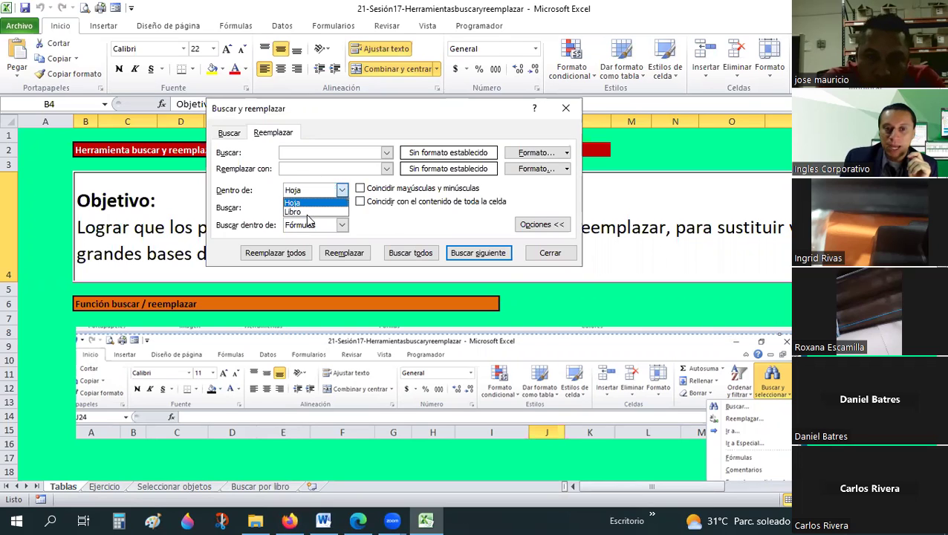
{"action": "left_click", "coordinate": [294, 212]}
{"action": "left_click", "coordinate": [297, 193]}
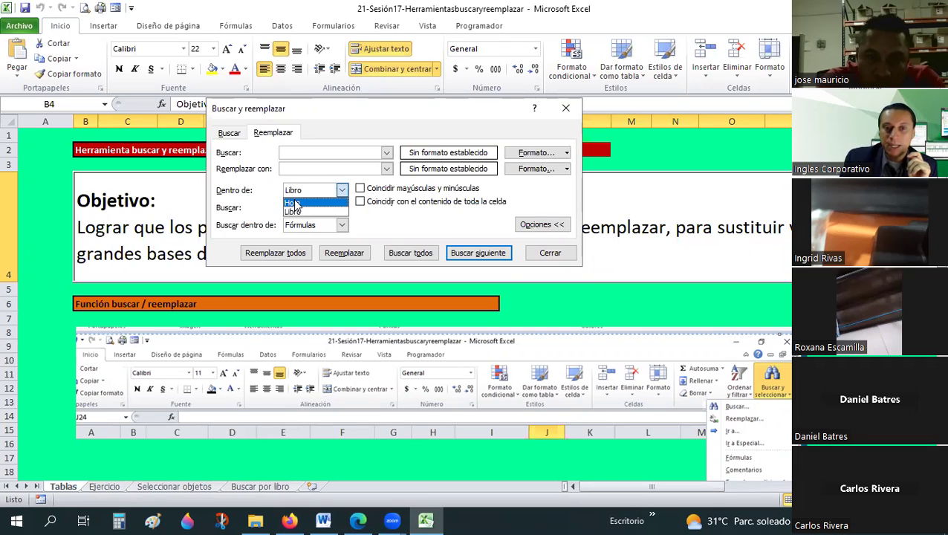
{"action": "left_click", "coordinate": [296, 200]}
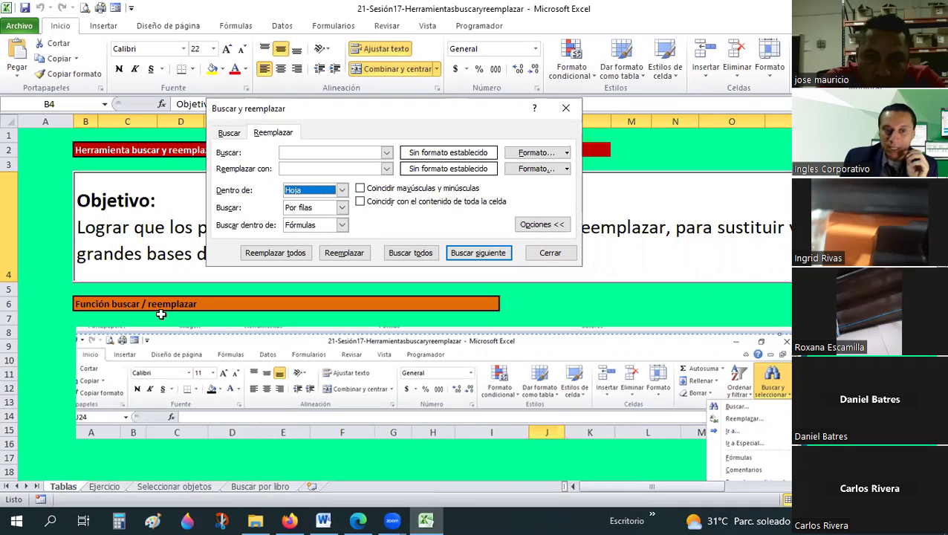
Step: Switch to the Ejercicio sheet and move the Buscar y reemplazar dialog to the top of the window
{"action": "left_click", "coordinate": [110, 488]}
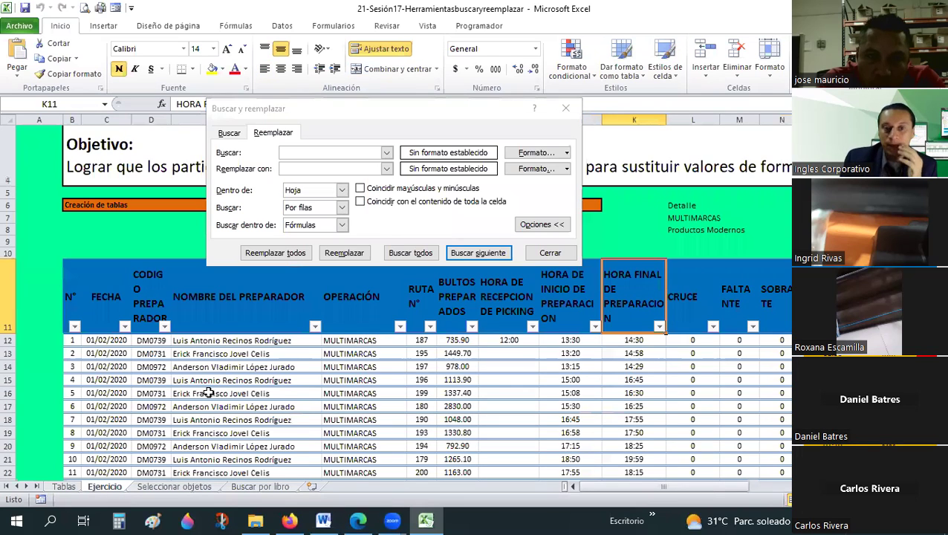
{"action": "left_click", "coordinate": [298, 112]}
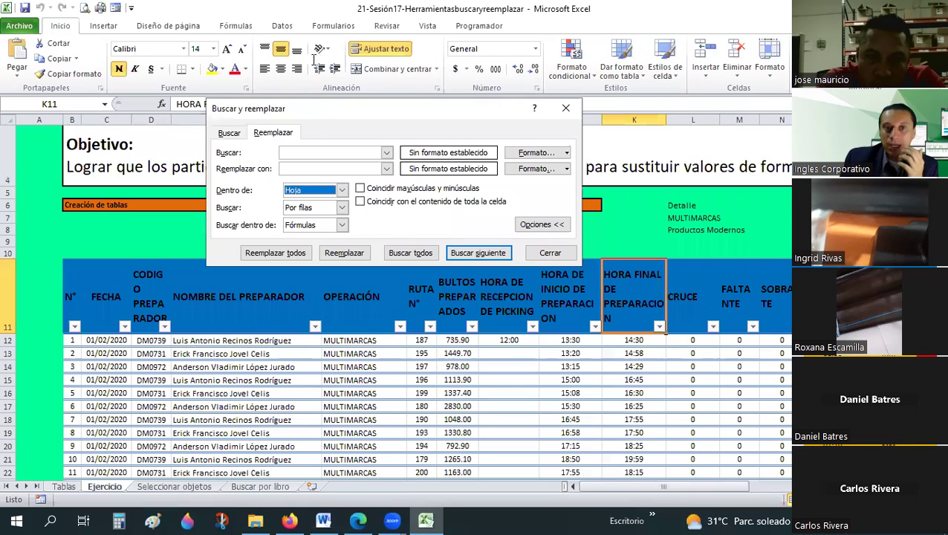
{"action": "left_click_drag", "start_coordinate": [307, 69], "coordinate": [314, 19]}
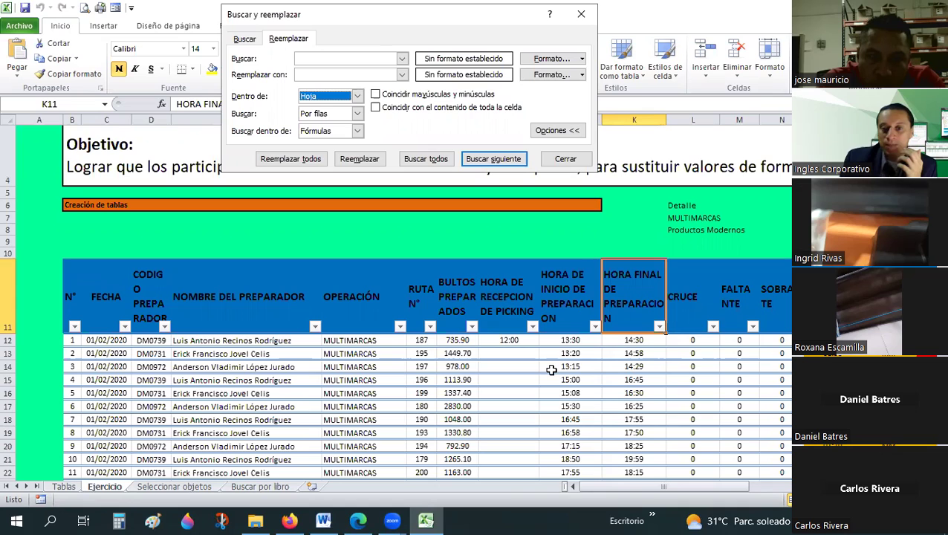
{"action": "left_click_drag", "start_coordinate": [636, 490], "coordinate": [691, 489]}
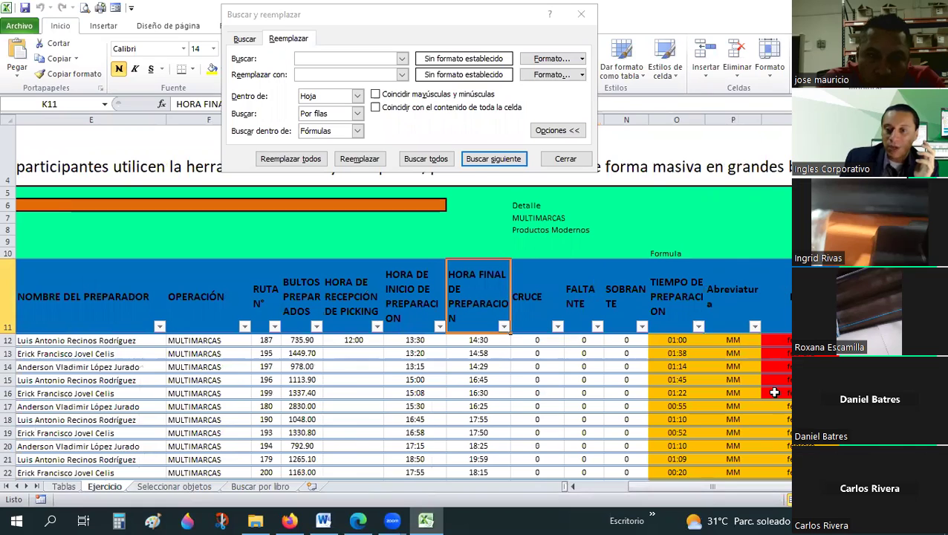
Step: Change the dialog's search order from Por filas to Por columnas, then select cell C10
{"action": "scroll", "coordinate": [164, 343], "scroll_direction": "left", "scroll_amount": 4}
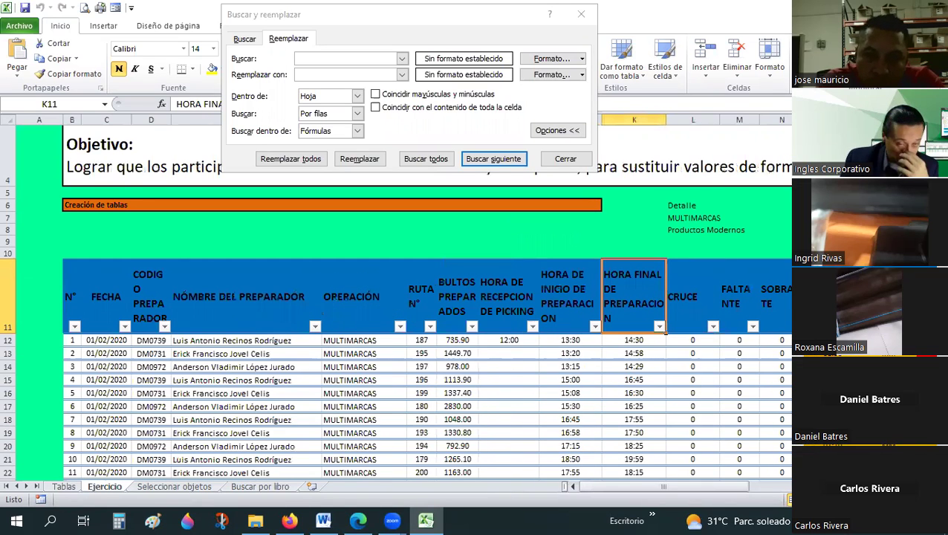
{"action": "left_click", "coordinate": [349, 113]}
{"action": "left_click", "coordinate": [341, 137]}
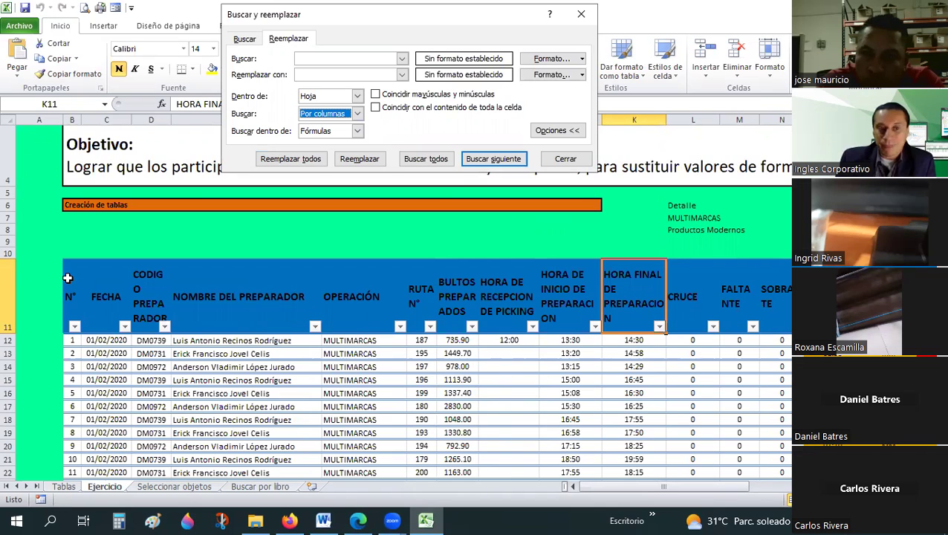
{"action": "left_click", "coordinate": [111, 253]}
{"action": "scroll", "coordinate": [111, 253], "scroll_direction": "up", "scroll_amount": 1}
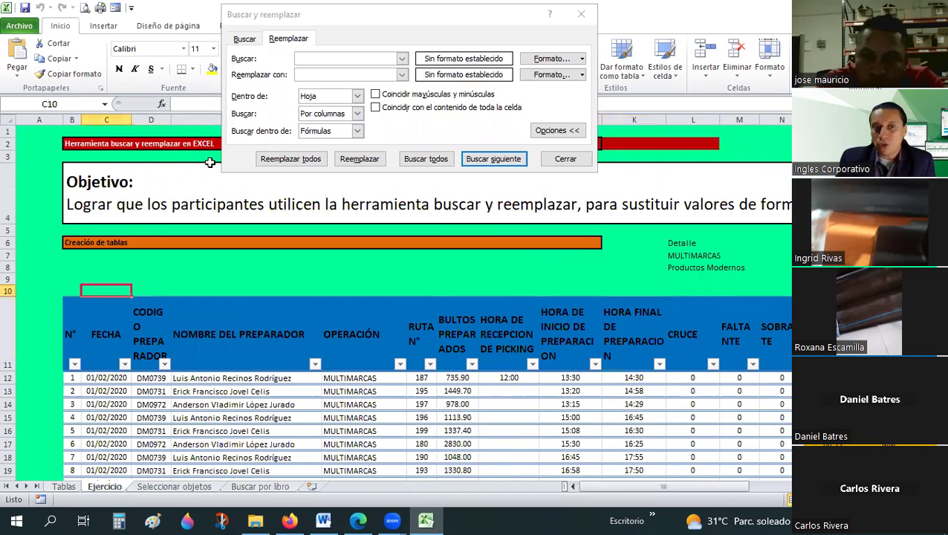
{"action": "left_click", "coordinate": [75, 140]}
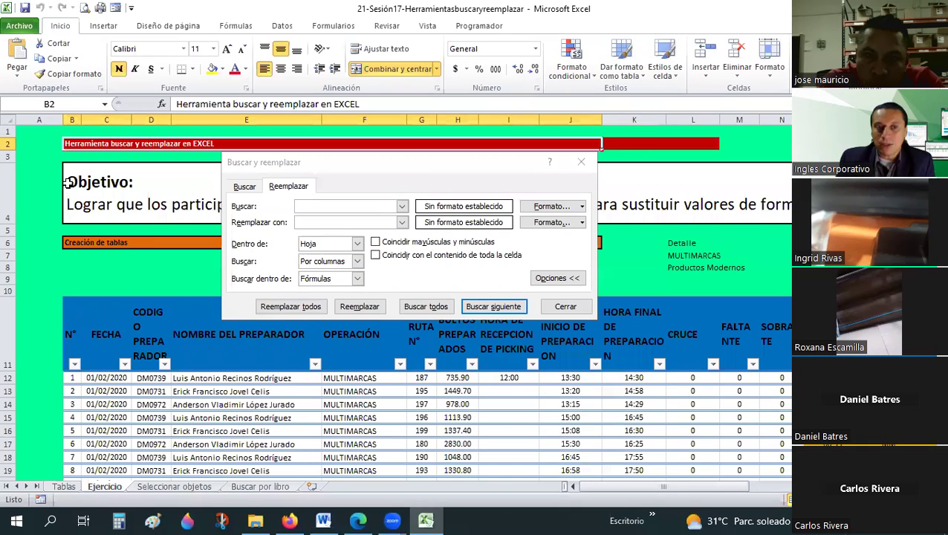
{"action": "left_click", "coordinate": [68, 186]}
{"action": "left_click", "coordinate": [69, 202]}
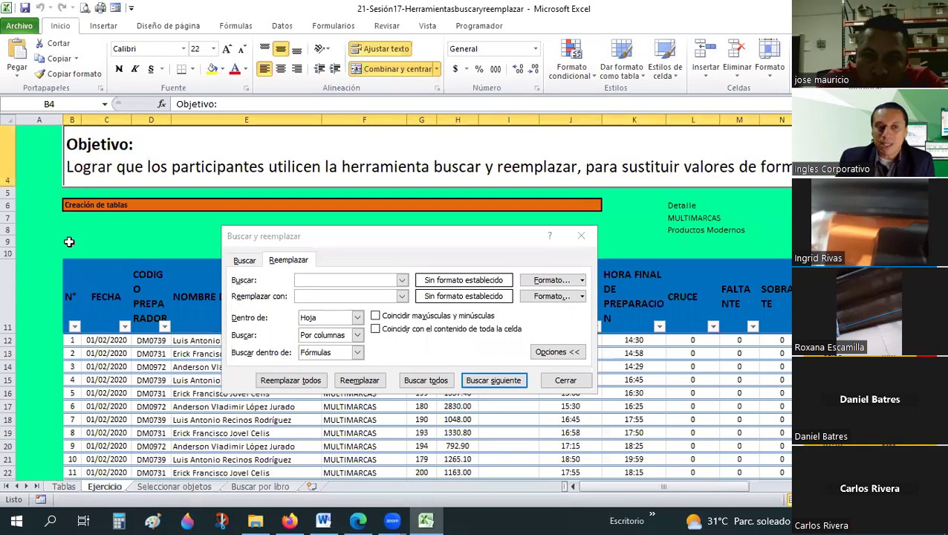
{"action": "left_click", "coordinate": [76, 298]}
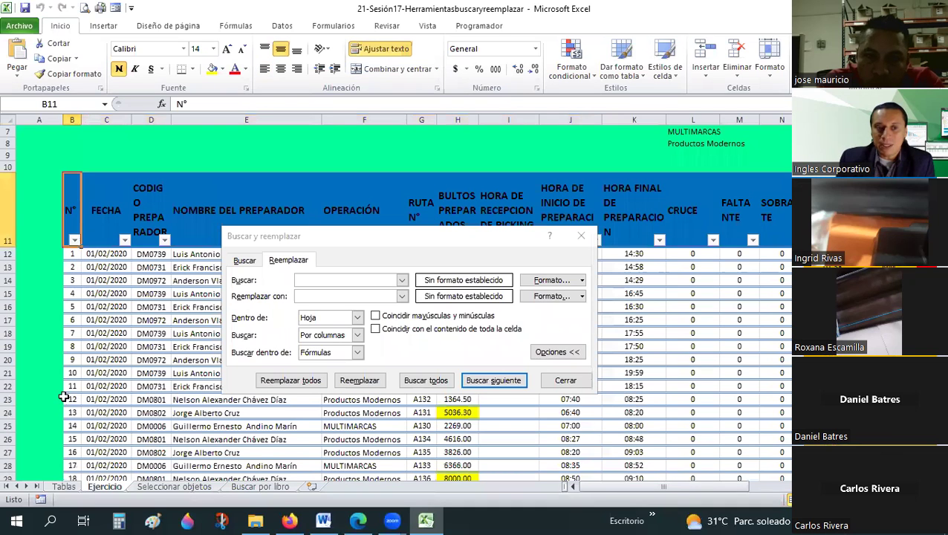
{"action": "scroll", "coordinate": [55, 389], "scroll_direction": "down", "scroll_amount": 20}
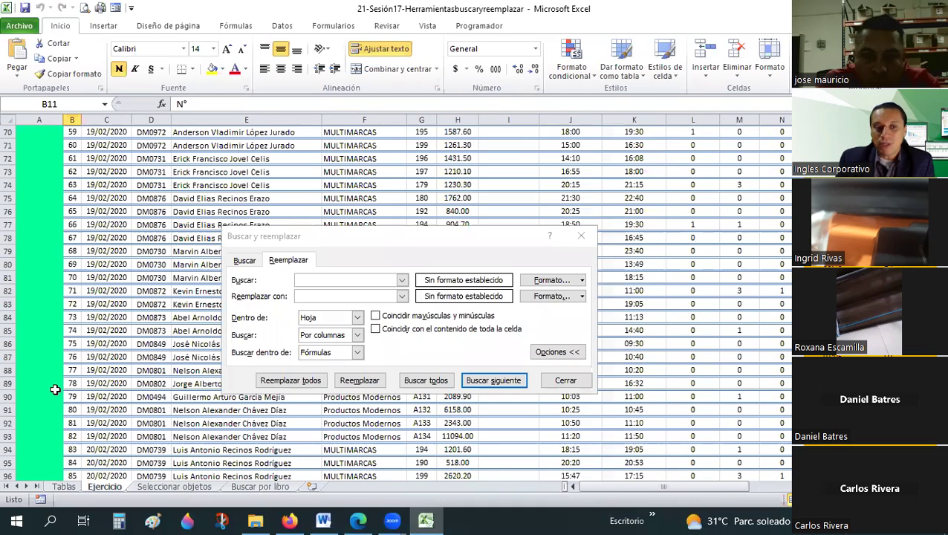
{"action": "scroll", "coordinate": [55, 390], "scroll_direction": "down", "scroll_amount": 20}
{"action": "scroll", "coordinate": [49, 385], "scroll_direction": "down", "scroll_amount": 18}
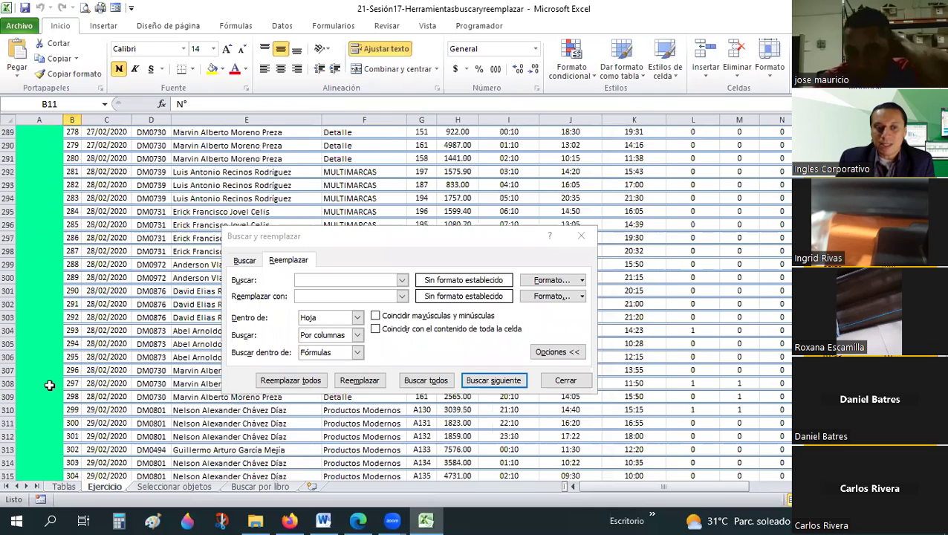
{"action": "scroll", "coordinate": [47, 383], "scroll_direction": "down", "scroll_amount": 20}
{"action": "scroll", "coordinate": [45, 383], "scroll_direction": "down", "scroll_amount": 1}
{"action": "scroll", "coordinate": [46, 382], "scroll_direction": "down", "scroll_amount": 16}
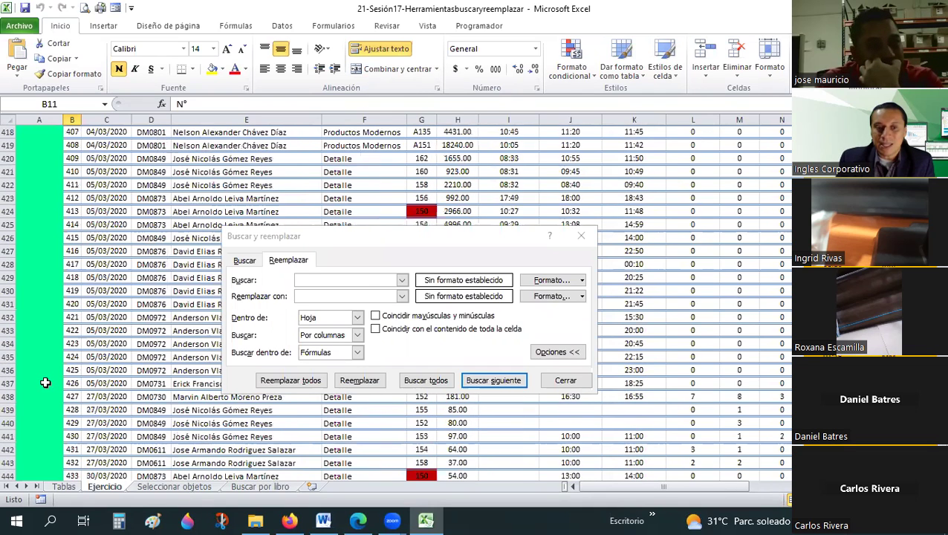
{"action": "scroll", "coordinate": [45, 382], "scroll_direction": "down", "scroll_amount": 6}
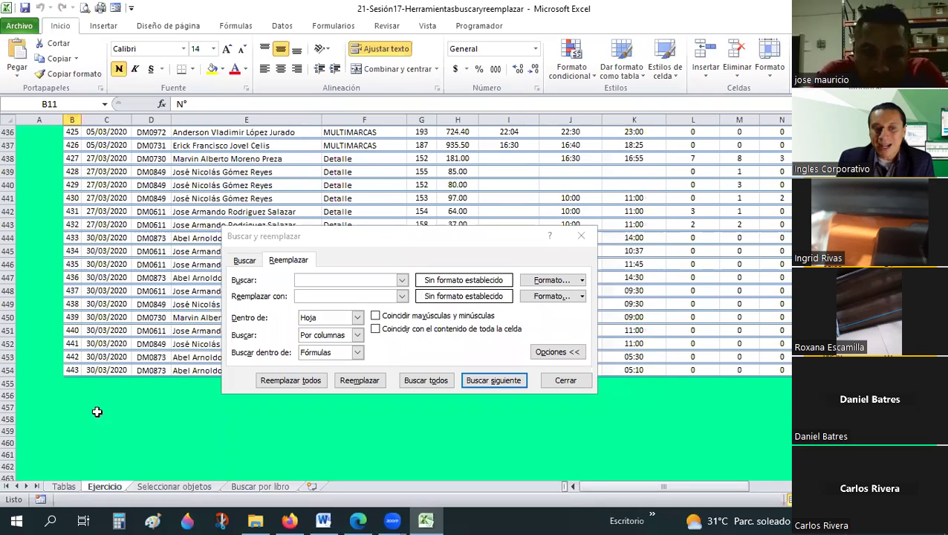
{"action": "left_click", "coordinate": [72, 370]}
{"action": "scroll", "coordinate": [497, 302], "scroll_direction": "up", "scroll_amount": 20}
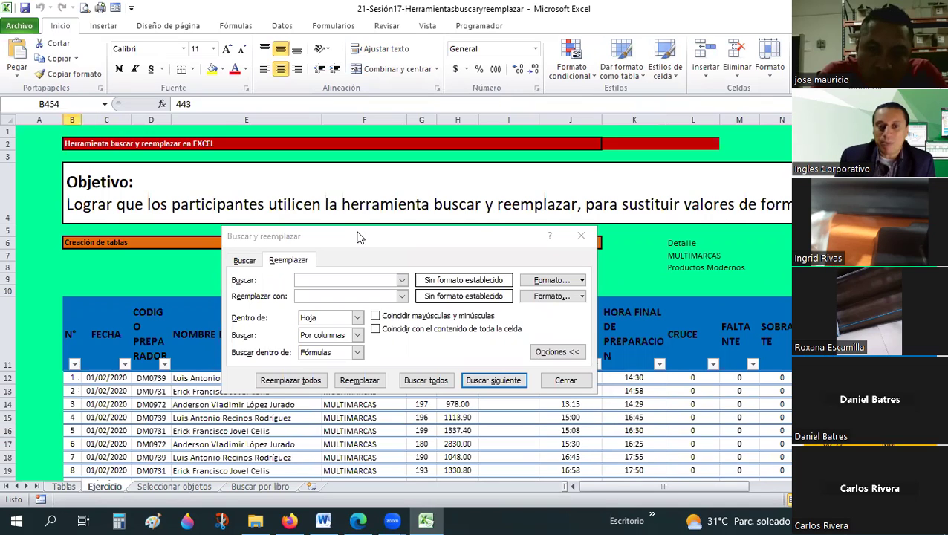
{"action": "key", "text": "ctrl+l"}
Step: Bring the dialog back to its Buscar tab with Buscar dentro de on Fórmulas, then focus the search box
{"action": "left_click", "coordinate": [75, 324]}
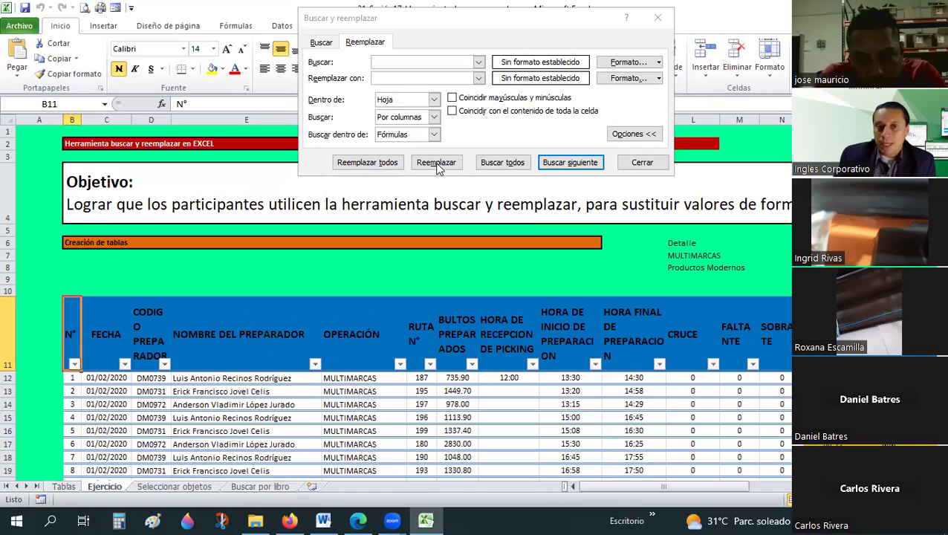
{"action": "left_click", "coordinate": [433, 139]}
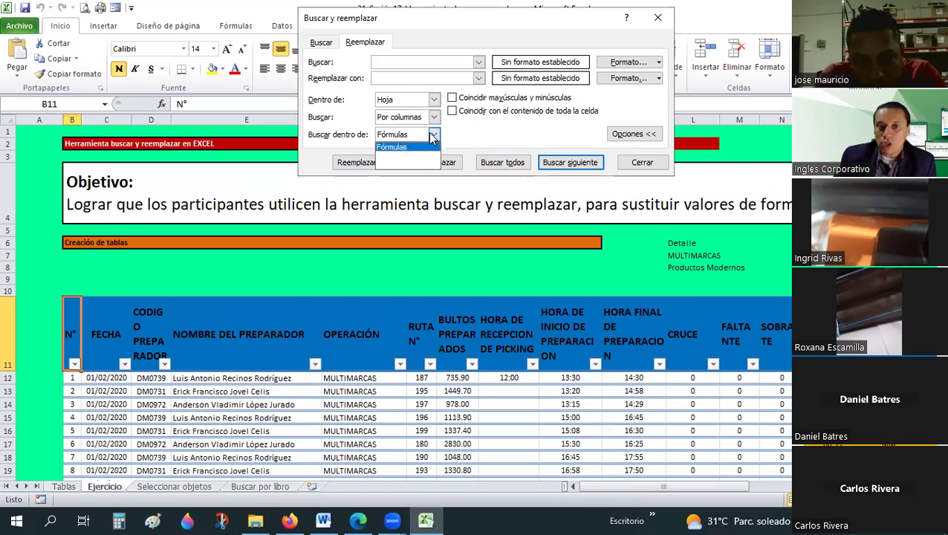
{"action": "left_click", "coordinate": [458, 324]}
{"action": "left_click", "coordinate": [445, 165]}
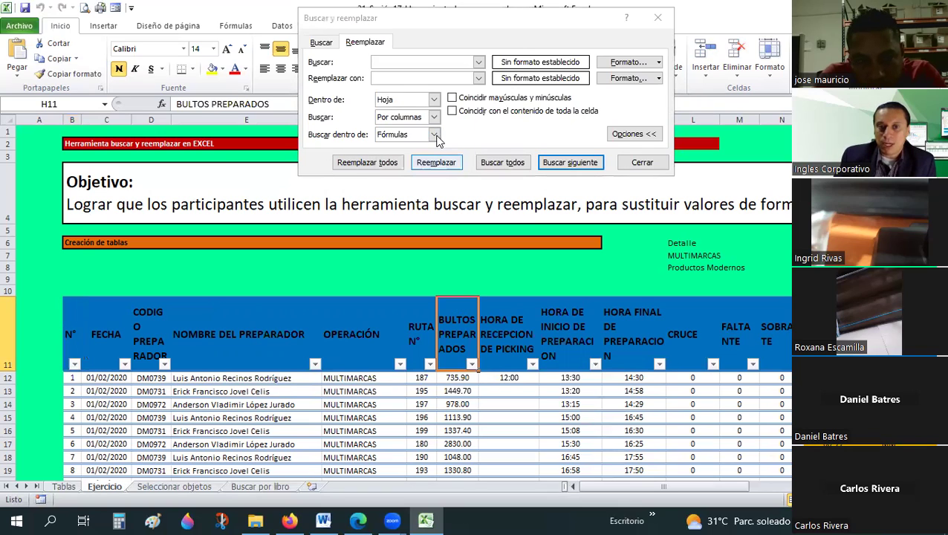
{"action": "key", "text": "ctrl+b"}
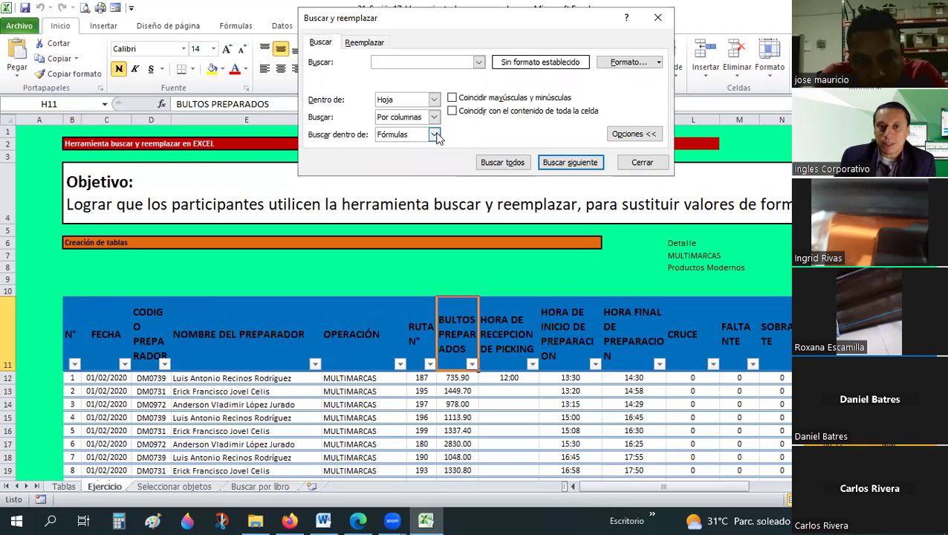
{"action": "double_click", "coordinate": [434, 136]}
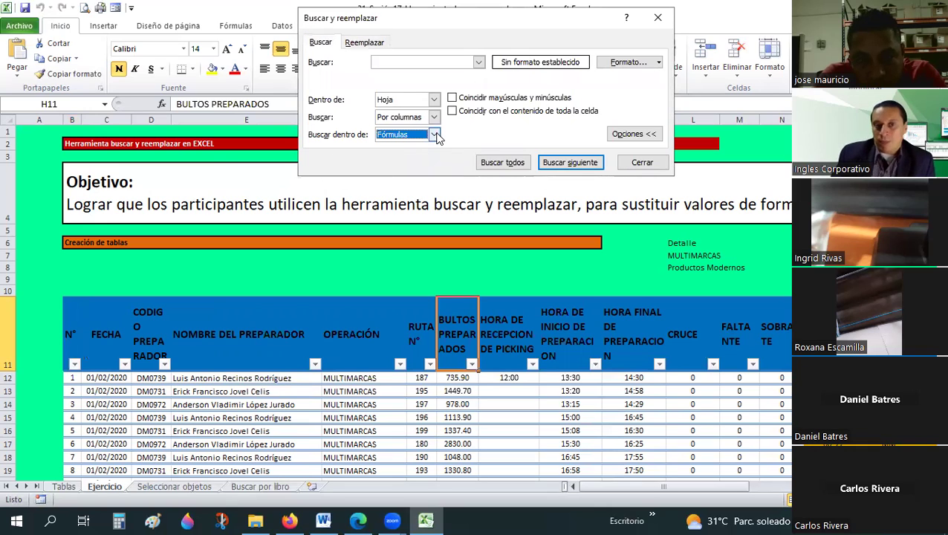
{"action": "left_click", "coordinate": [361, 43]}
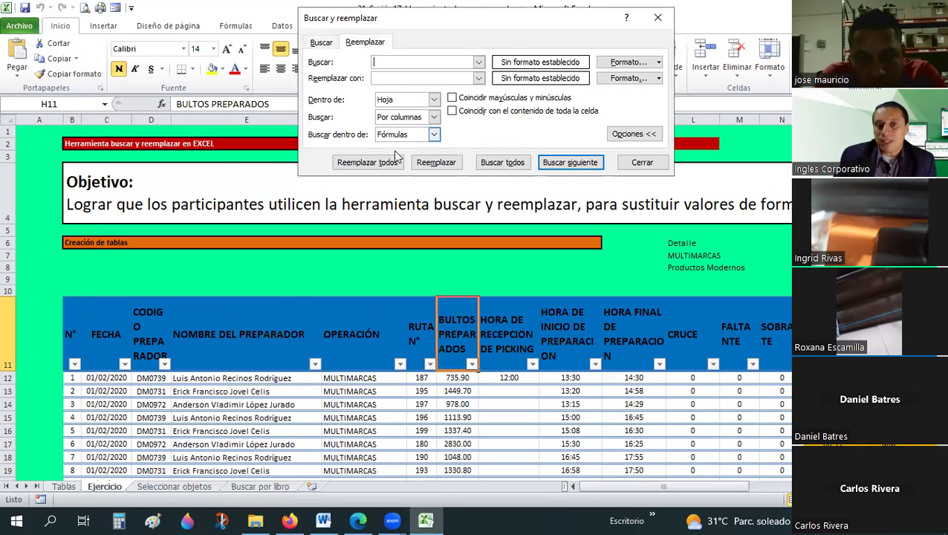
{"action": "left_click", "coordinate": [433, 136]}
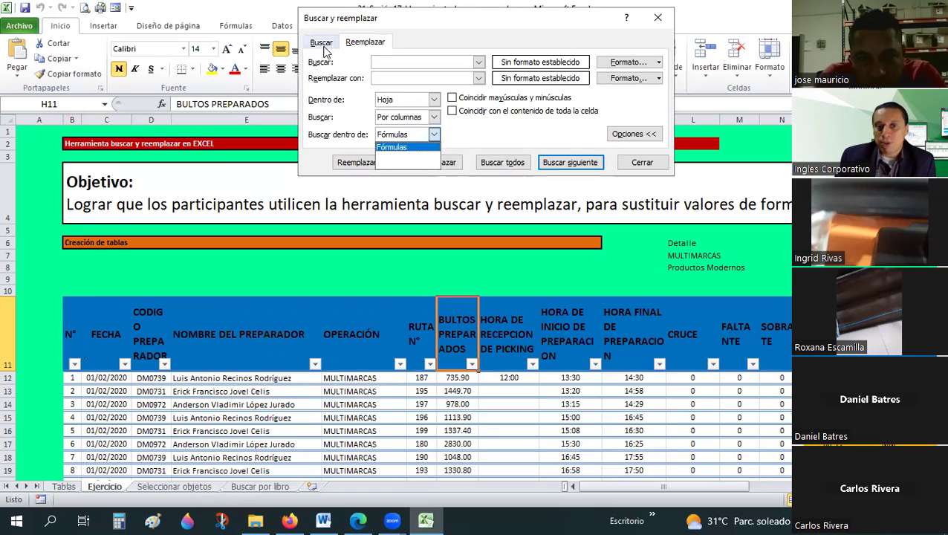
{"action": "left_click", "coordinate": [322, 44]}
{"action": "left_click", "coordinate": [434, 136]}
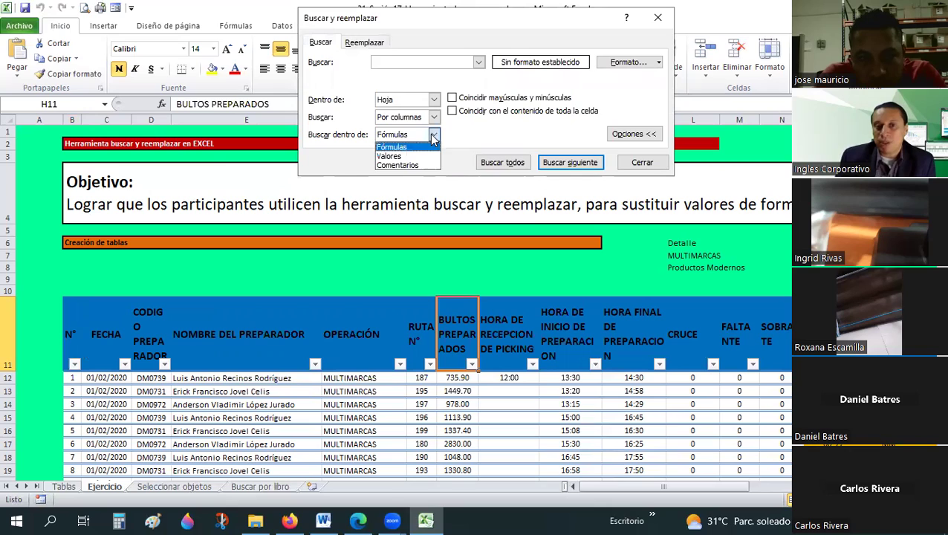
{"action": "left_click", "coordinate": [434, 136]}
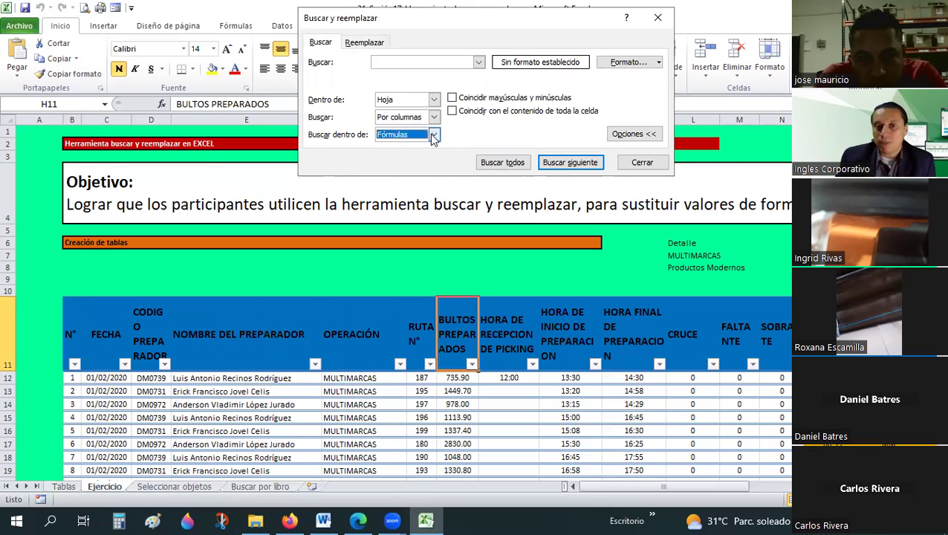
{"action": "left_click", "coordinate": [390, 61]}
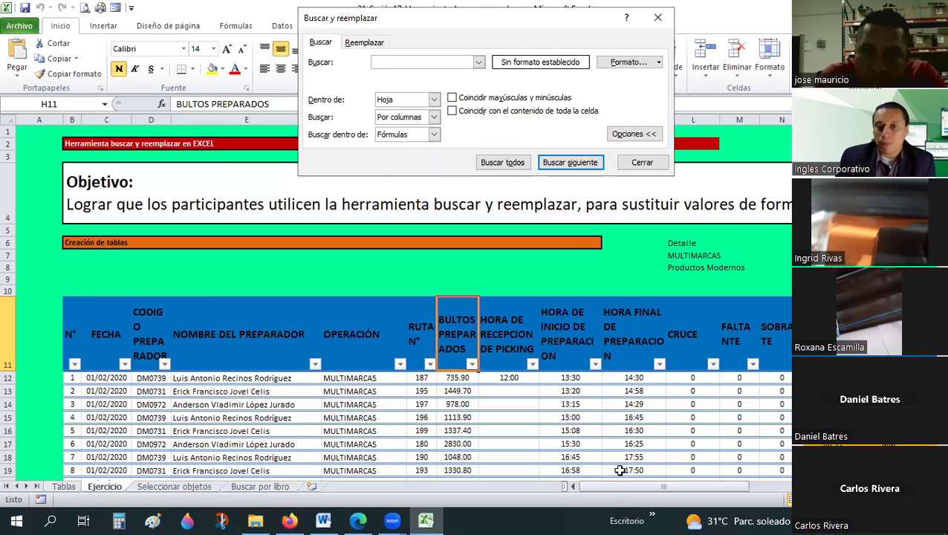
{"action": "left_click_drag", "start_coordinate": [627, 486], "coordinate": [674, 490]}
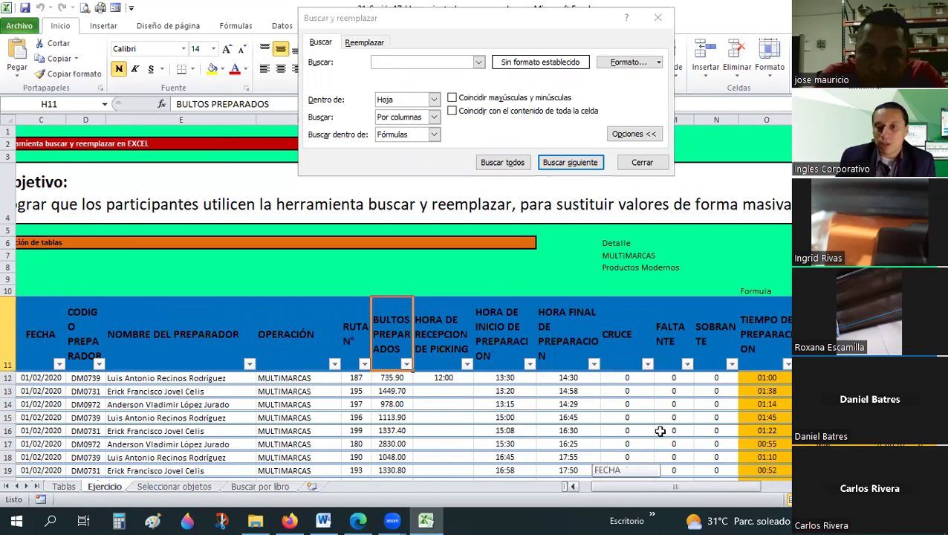
{"action": "scroll", "coordinate": [657, 429], "scroll_direction": "right", "scroll_amount": 5}
{"action": "left_click", "coordinate": [644, 377]}
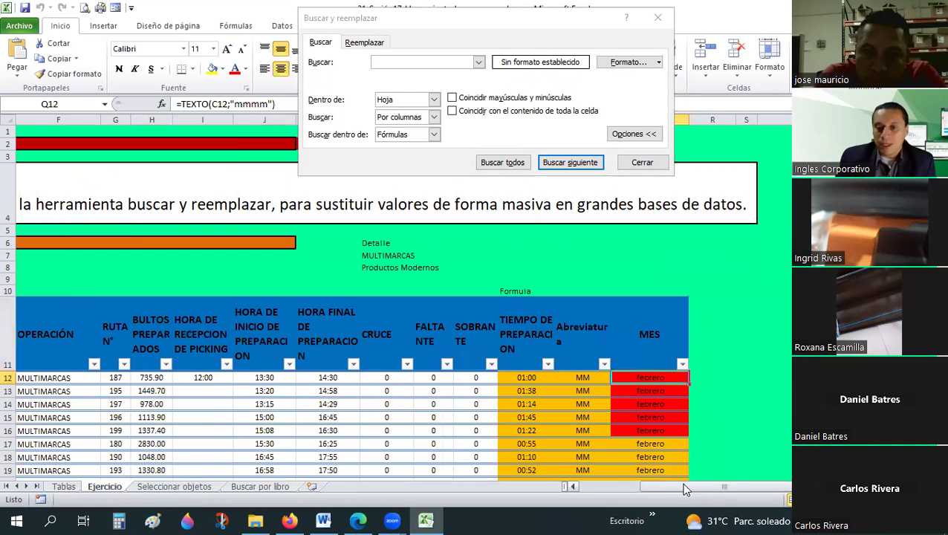
{"action": "left_click_drag", "start_coordinate": [639, 489], "coordinate": [603, 455]}
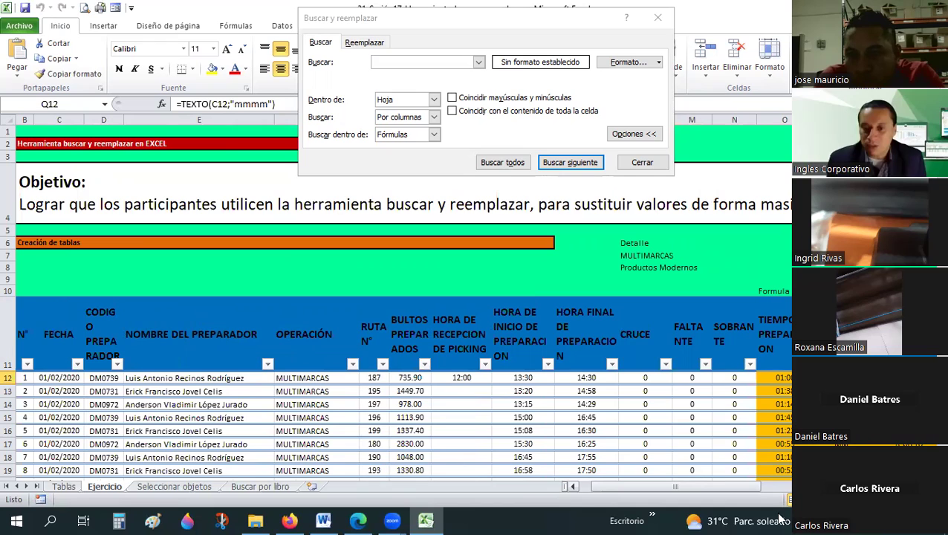
Step: Enter the date 1-2-23 in cell T12 so it shows 01/02/2023
{"action": "scroll", "coordinate": [370, 379], "scroll_direction": "right", "scroll_amount": 4}
{"action": "left_click", "coordinate": [370, 379]}
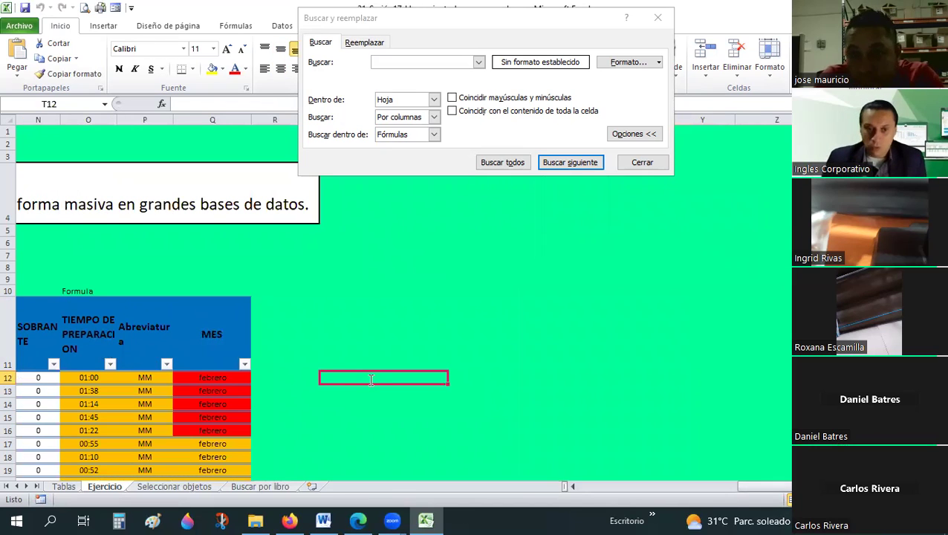
{"action": "type", "text": "1-2-232"}
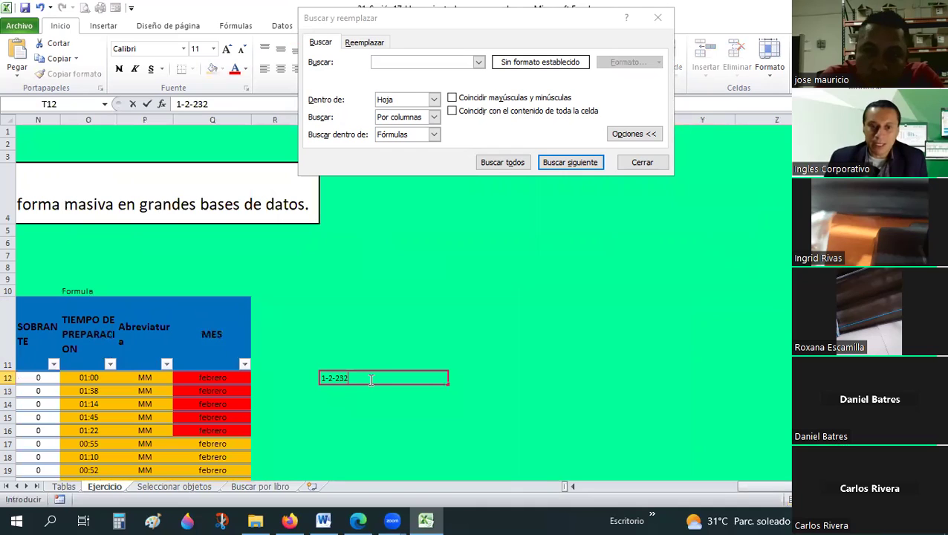
{"action": "key", "text": "Tab"}
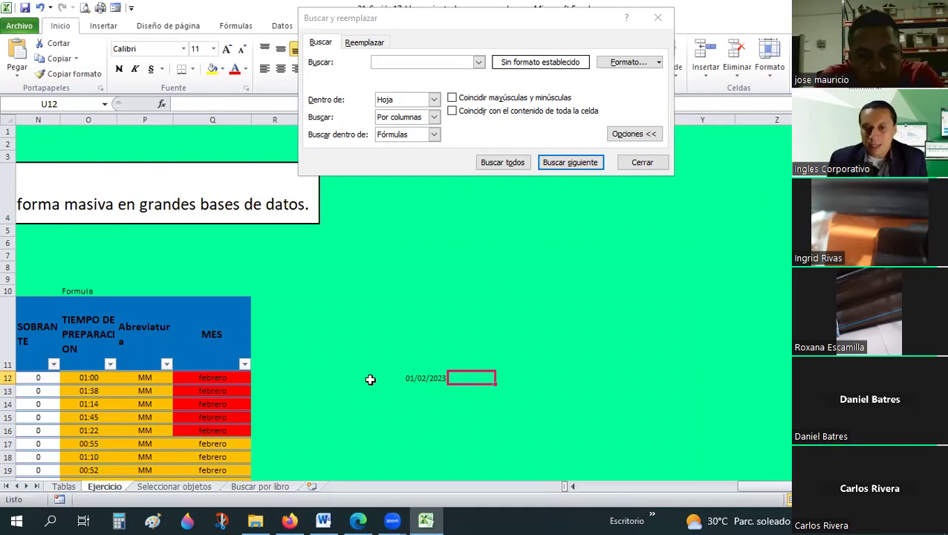
{"action": "left_click", "coordinate": [370, 380]}
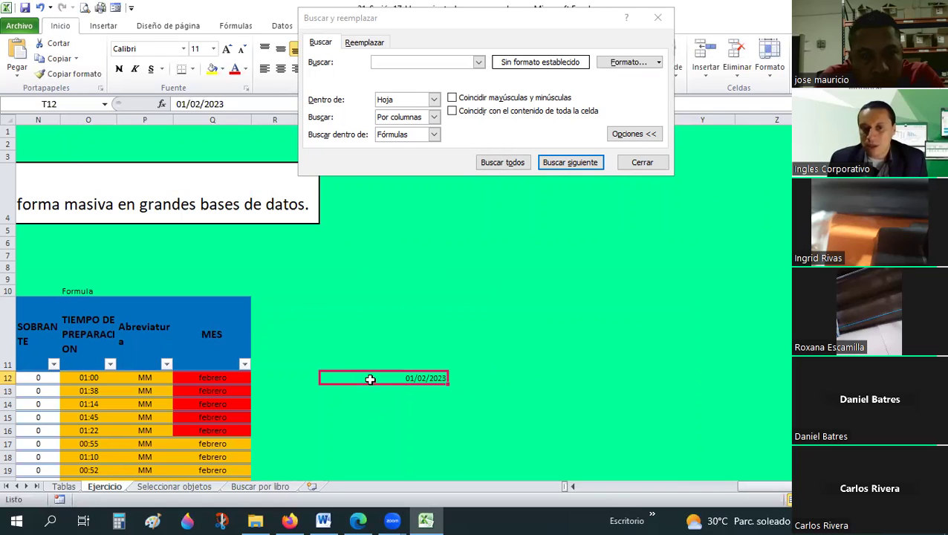
Step: Type Febrero as plain text in the adjacent cell U12 and return to it
{"action": "key", "text": "Right"}
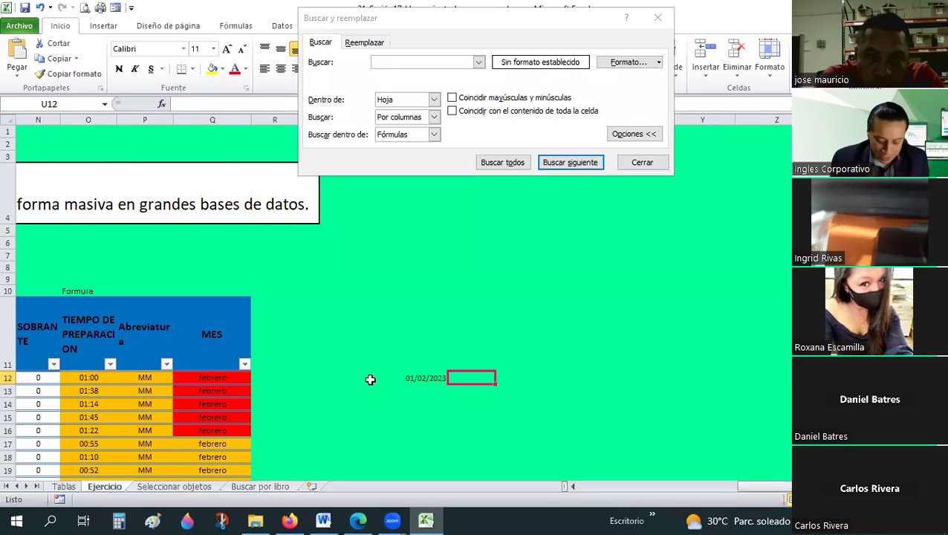
{"action": "type", "text": "Febrero"}
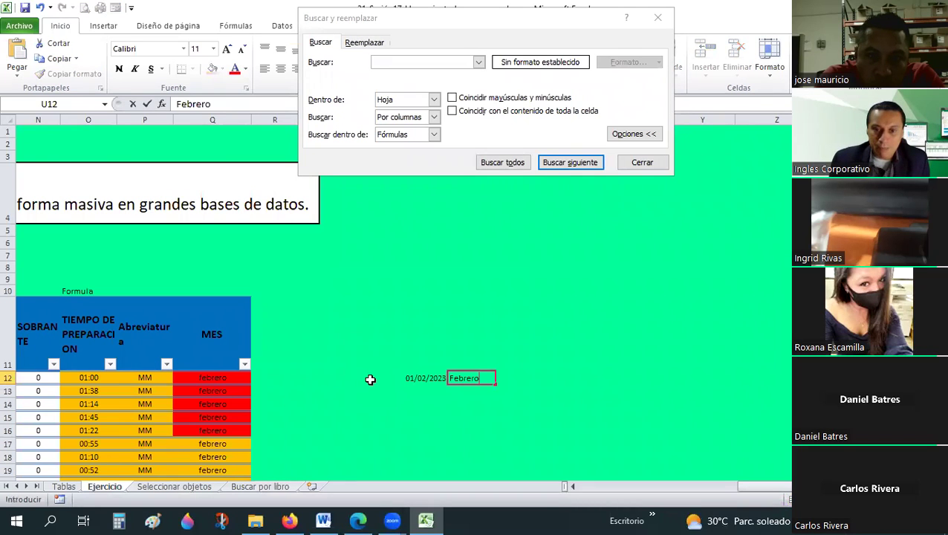
{"action": "key", "text": "Return"}
{"action": "key", "text": "Up"}
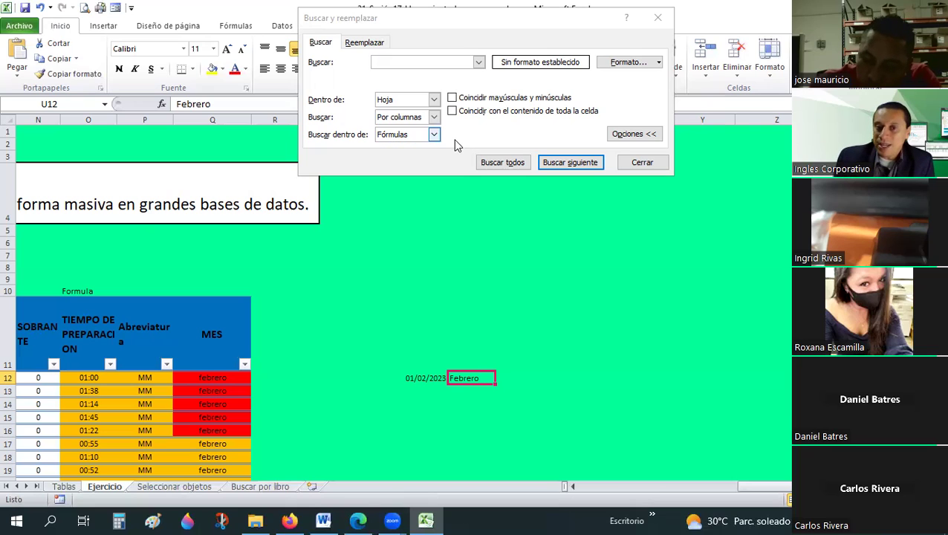
Step: Try searching within Valores, switch back to Fórmulas, and move the Find dialog to the right
{"action": "left_click", "coordinate": [434, 135]}
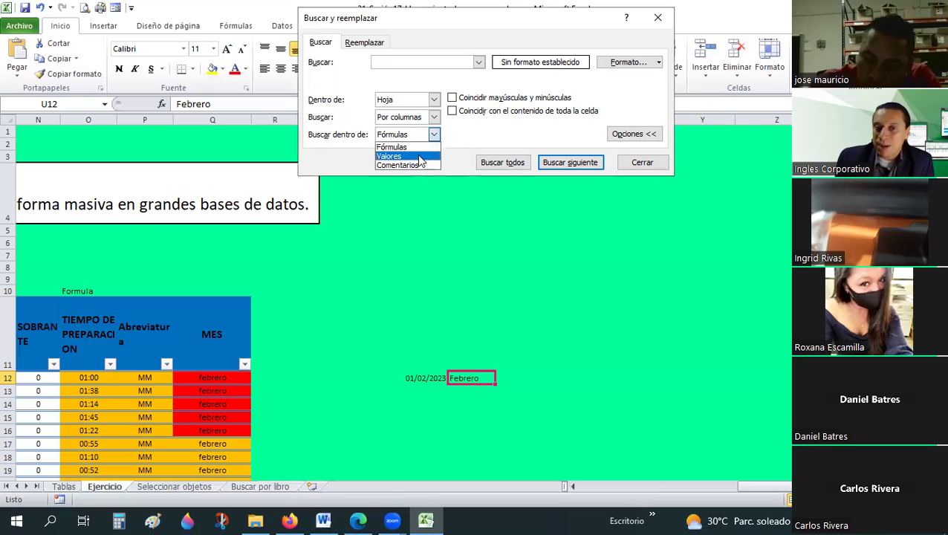
{"action": "left_click", "coordinate": [414, 155]}
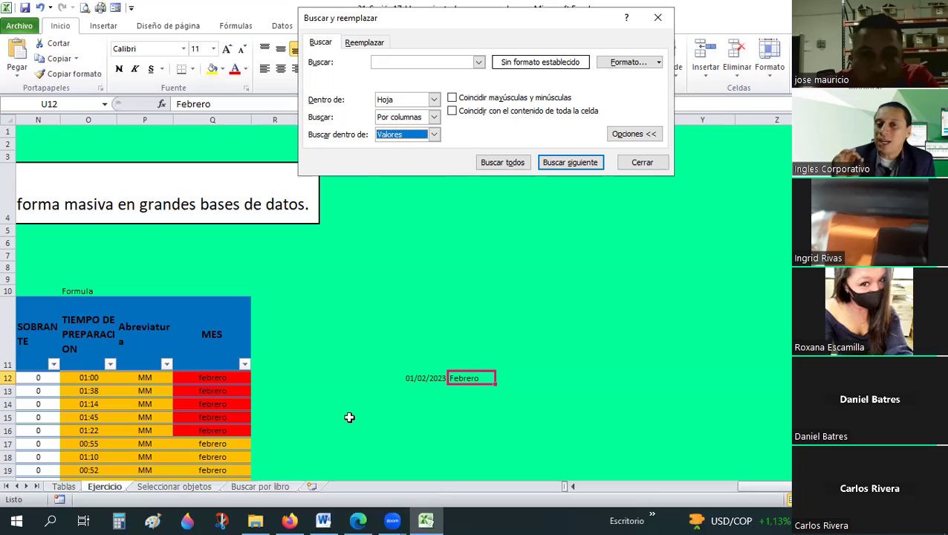
{"action": "left_click", "coordinate": [469, 392]}
{"action": "left_click", "coordinate": [469, 379]}
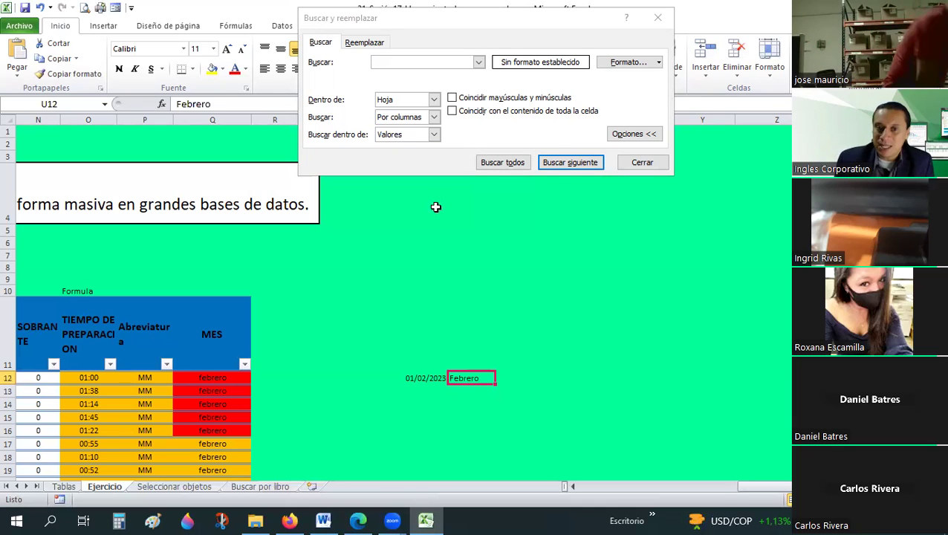
{"action": "left_click", "coordinate": [433, 135]}
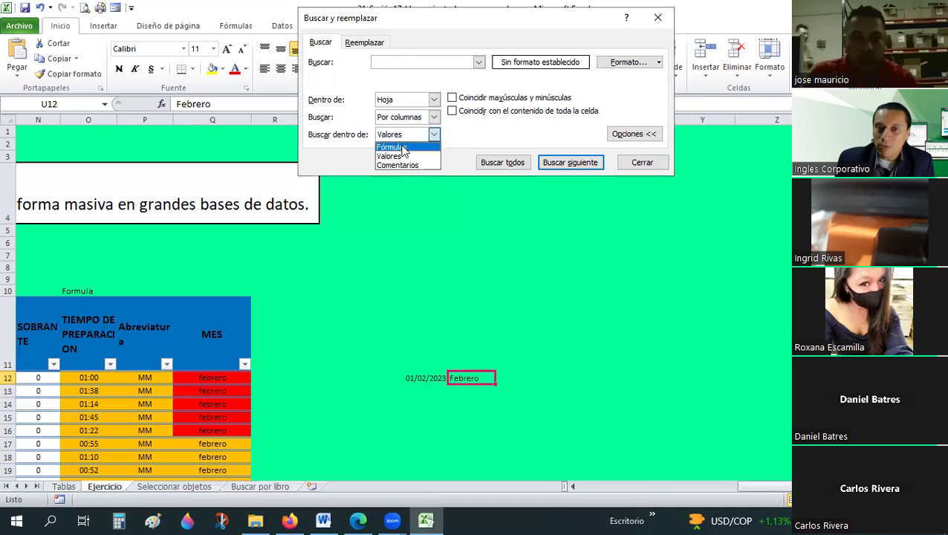
{"action": "left_click", "coordinate": [393, 144]}
{"action": "left_click_drag", "start_coordinate": [386, 18], "coordinate": [596, 94]}
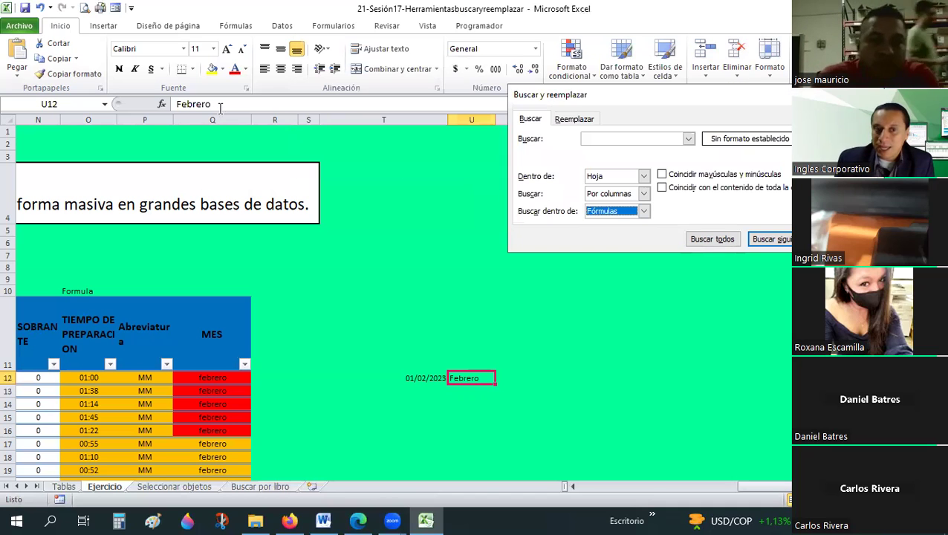
{"action": "double_click", "coordinate": [192, 104]}
{"action": "key", "text": "End"}
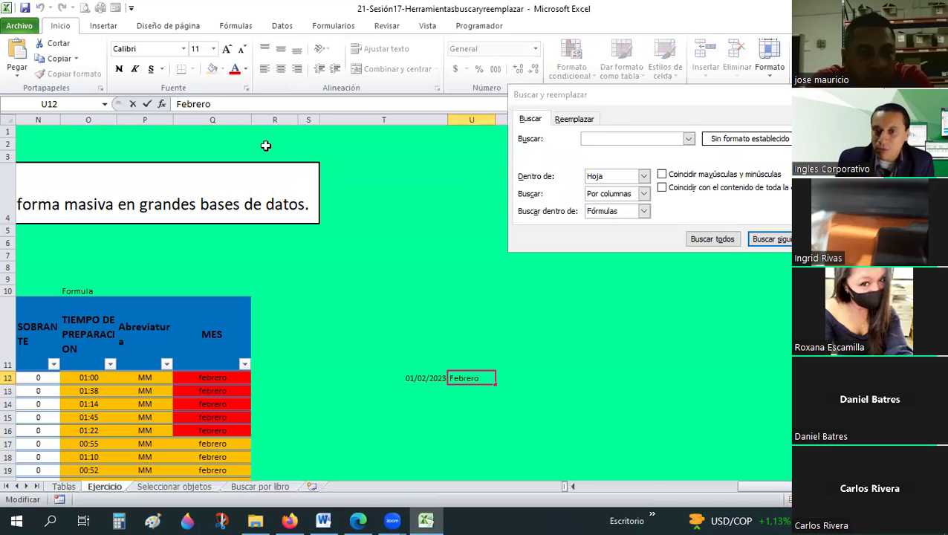
Step: Switch the search scope to Valores again, then settle on Comentarios
{"action": "left_click", "coordinate": [643, 211]}
{"action": "left_click", "coordinate": [624, 236]}
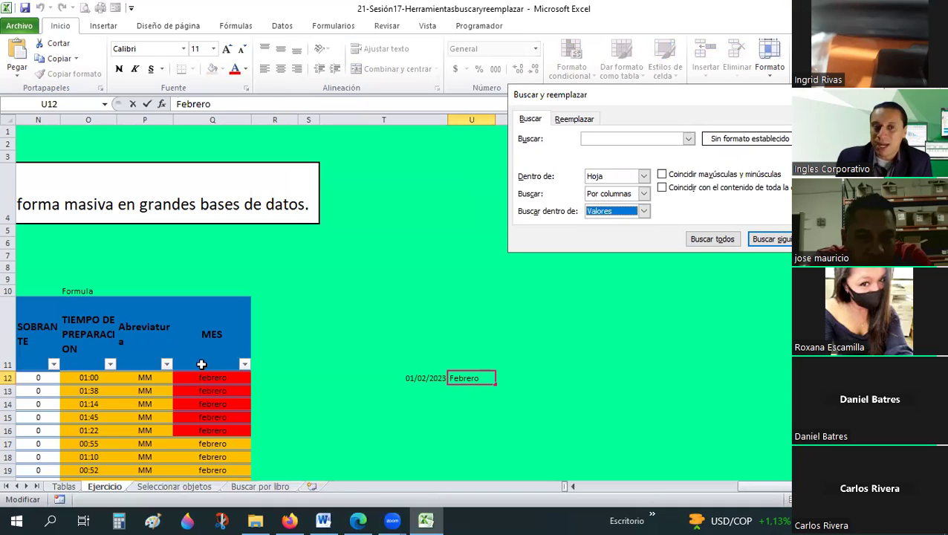
{"action": "left_click", "coordinate": [179, 377]}
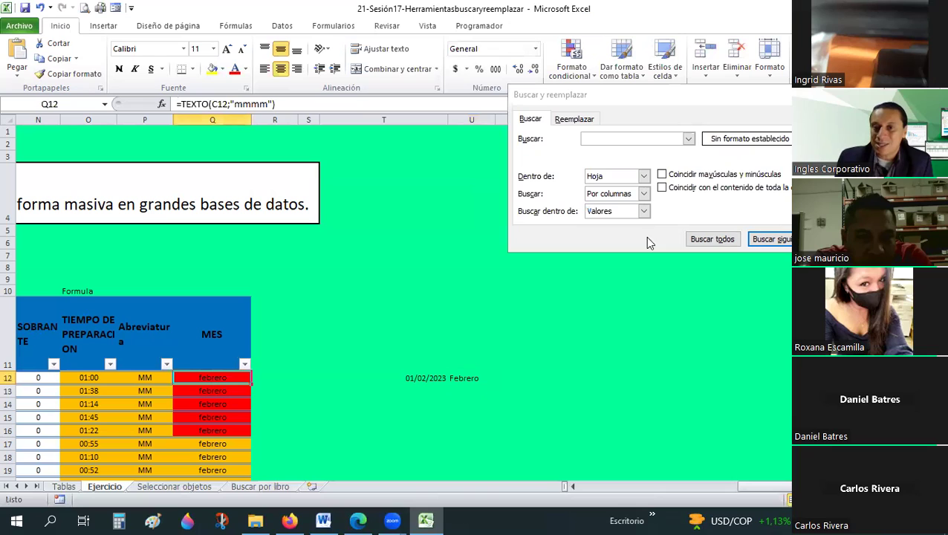
{"action": "left_click", "coordinate": [644, 212]}
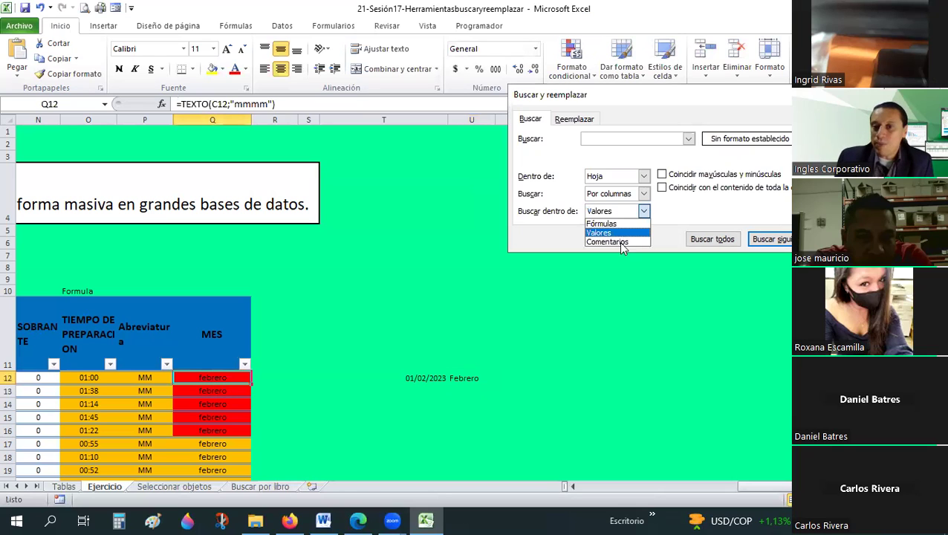
{"action": "left_click", "coordinate": [623, 242]}
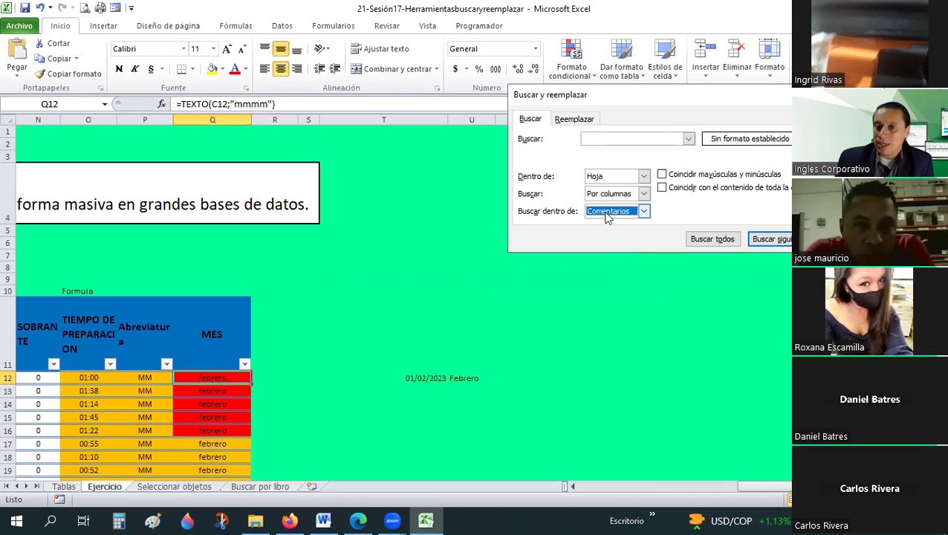
{"action": "left_click", "coordinate": [604, 216]}
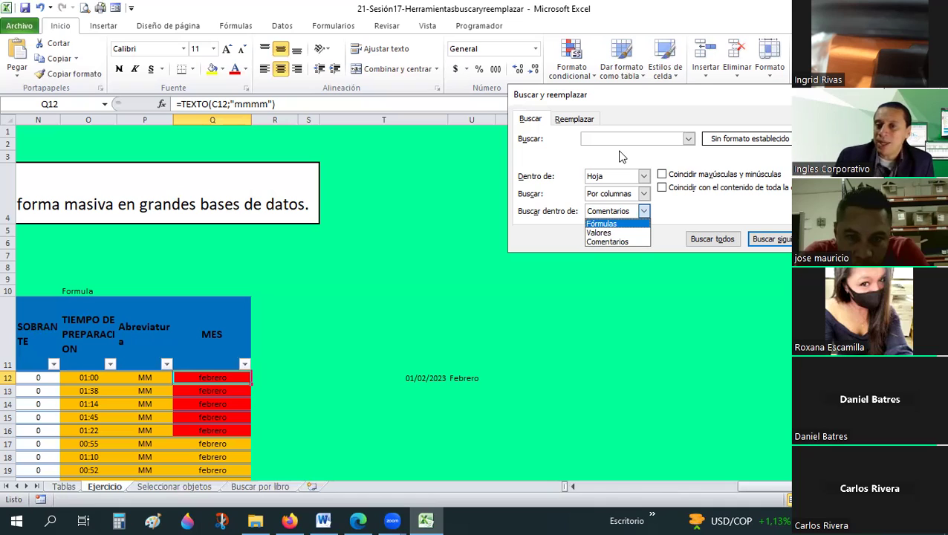
{"action": "left_click", "coordinate": [610, 139]}
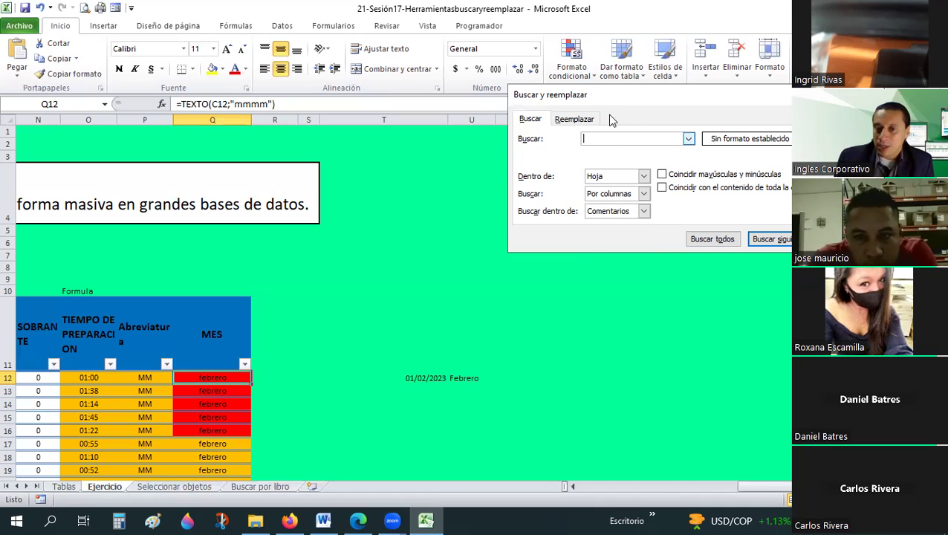
Step: Move the Find dialog to the middle of the sheet, keeping Comentarios as the search scope
{"action": "left_click_drag", "start_coordinate": [606, 99], "coordinate": [462, 149]}
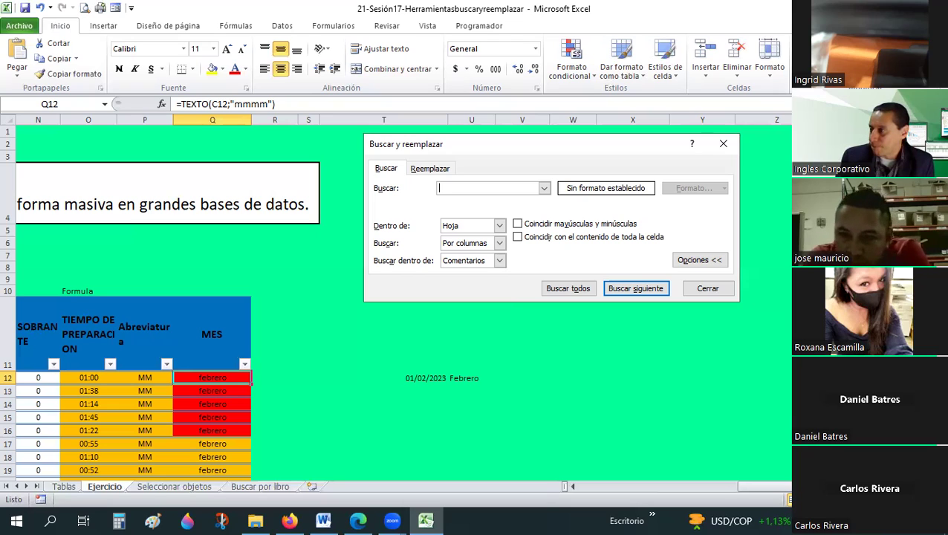
{"action": "key", "text": "alt+Tab"}
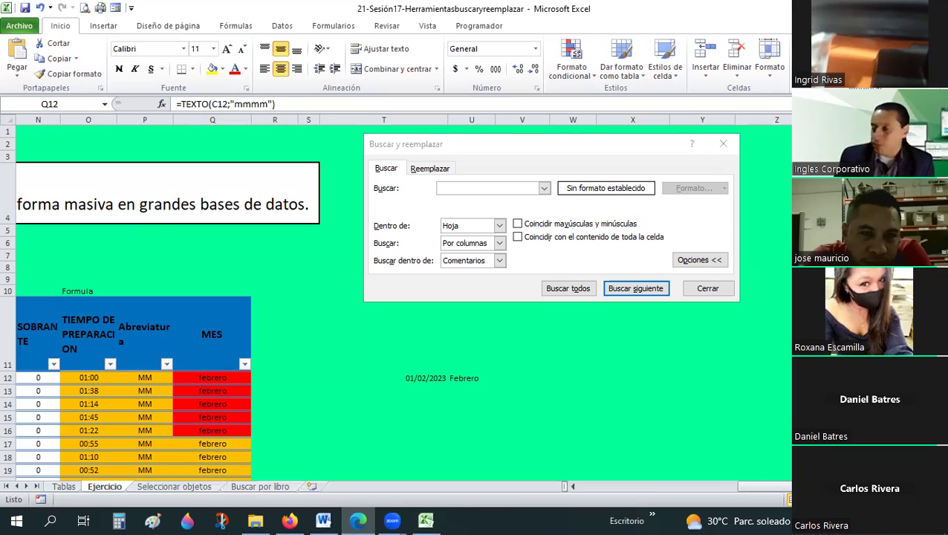
{"action": "left_click", "coordinate": [499, 261]}
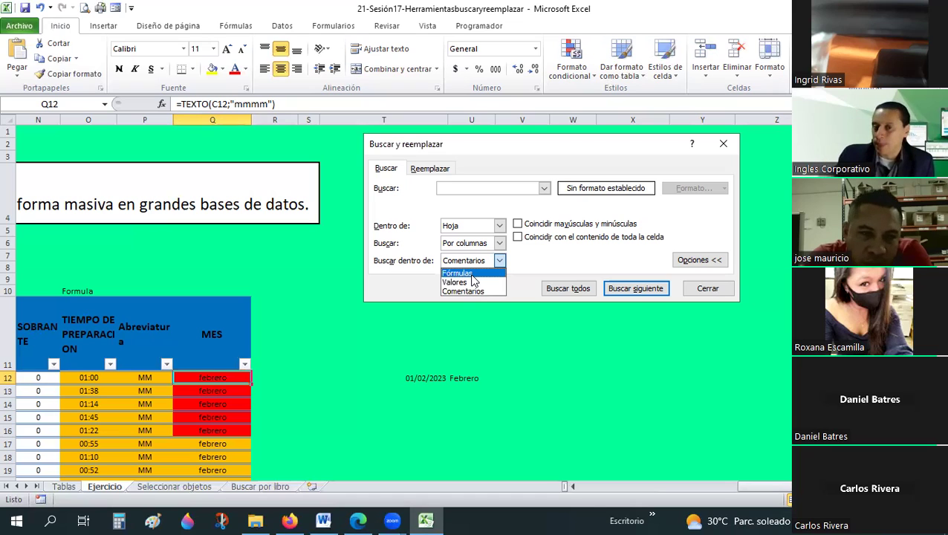
{"action": "left_click", "coordinate": [491, 394]}
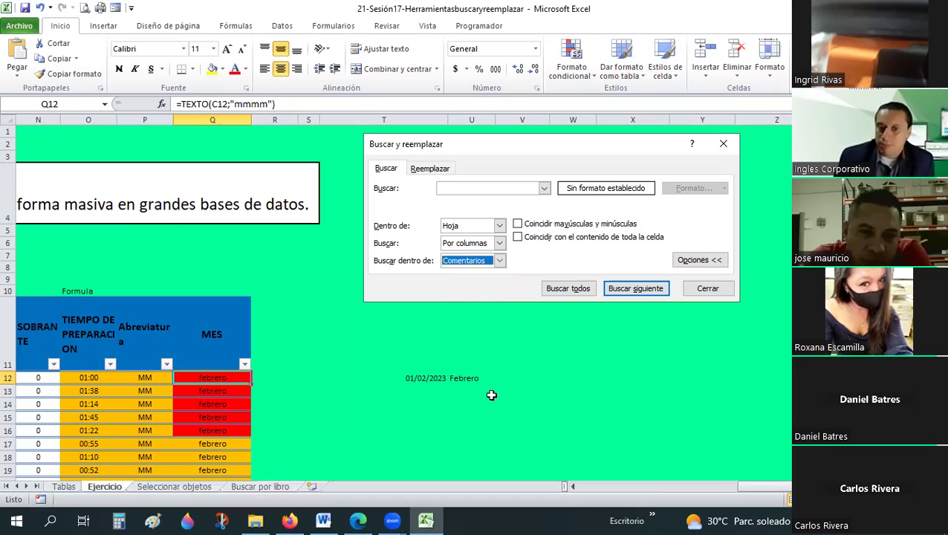
Step: Clear the old date and Febrero entries, enter a sample first name in T12, then select U12
{"action": "left_click", "coordinate": [474, 379]}
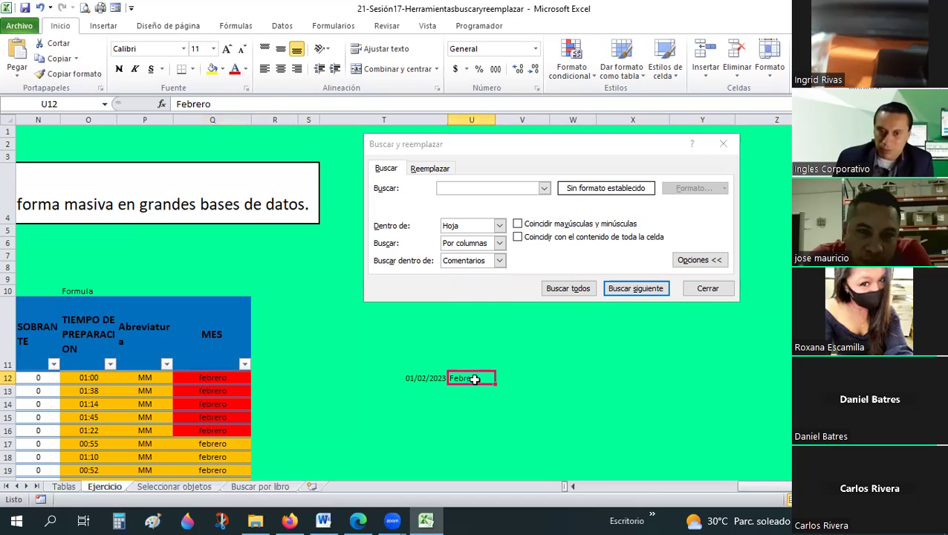
{"action": "key", "text": "ctrl+z"}
{"action": "key", "text": "ctrl+z"}
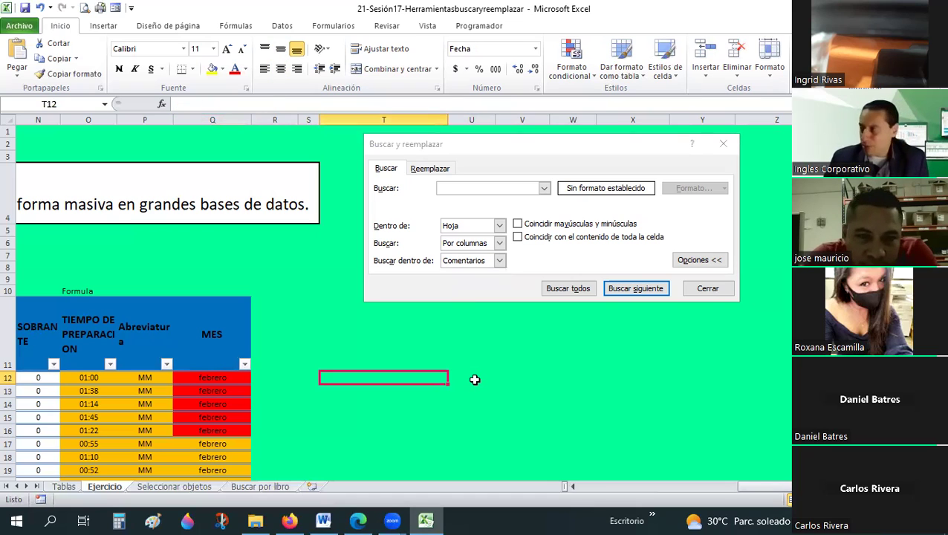
{"action": "type", "text": "h"}
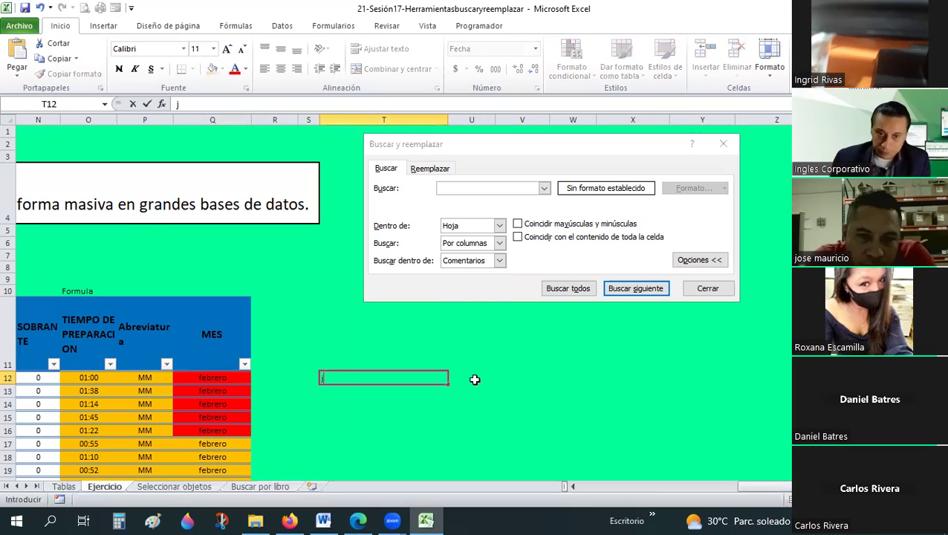
{"action": "key", "text": "BackSpace"}
{"action": "type", "text": "José"}
{"action": "key", "text": "Return"}
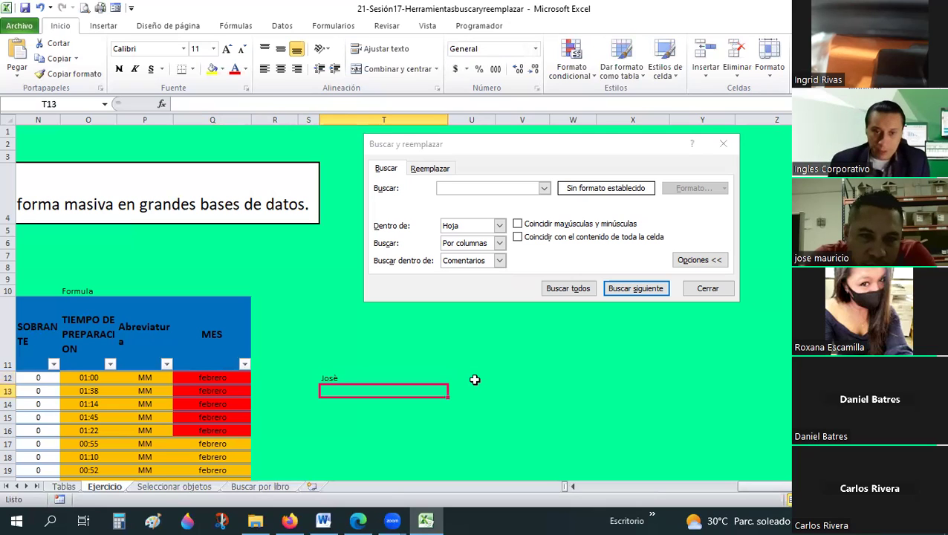
{"action": "key", "text": "Up"}
{"action": "type", "text": "Jo"}
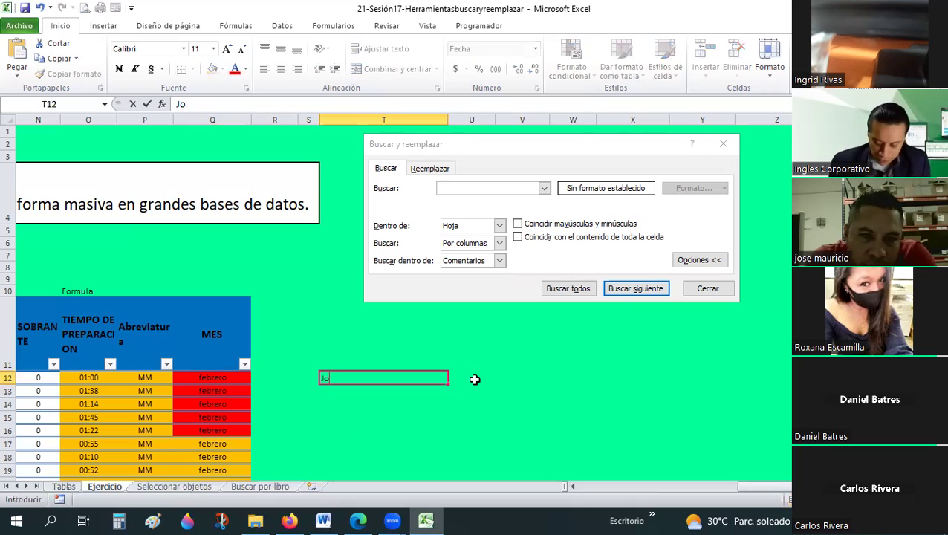
{"action": "left_click", "coordinate": [475, 380]}
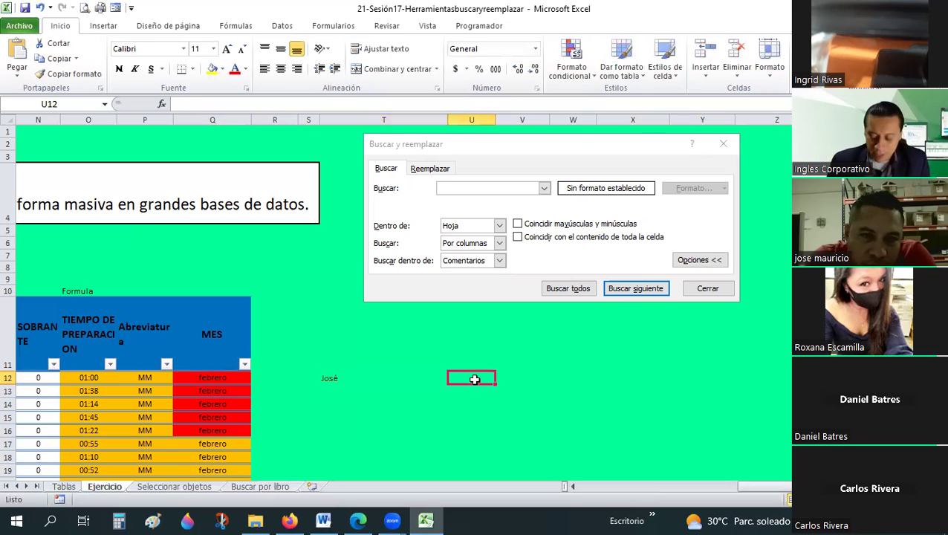
Step: Enter an SI formula in U12 returning Presente if T12 matches the sample name, else Ausente
{"action": "type", "text": "=si("}
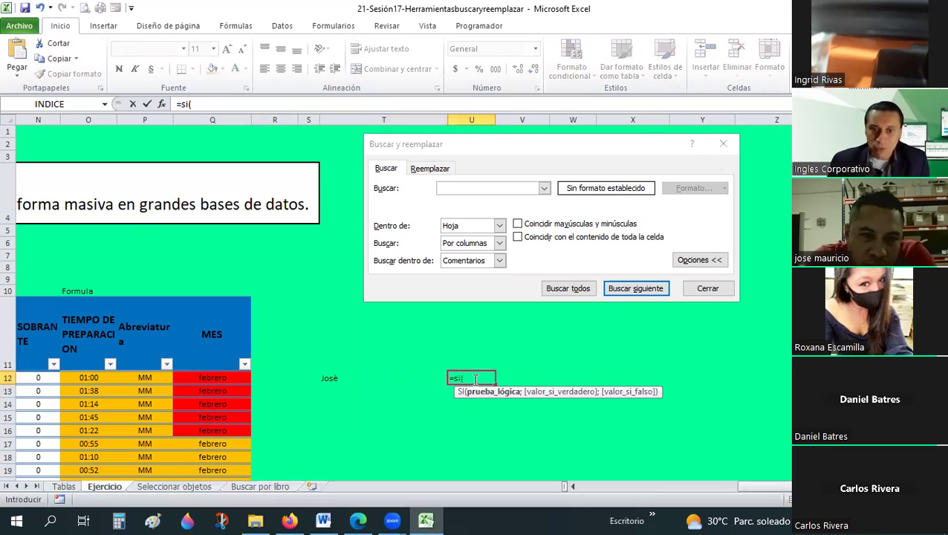
{"action": "key", "text": "Left"}
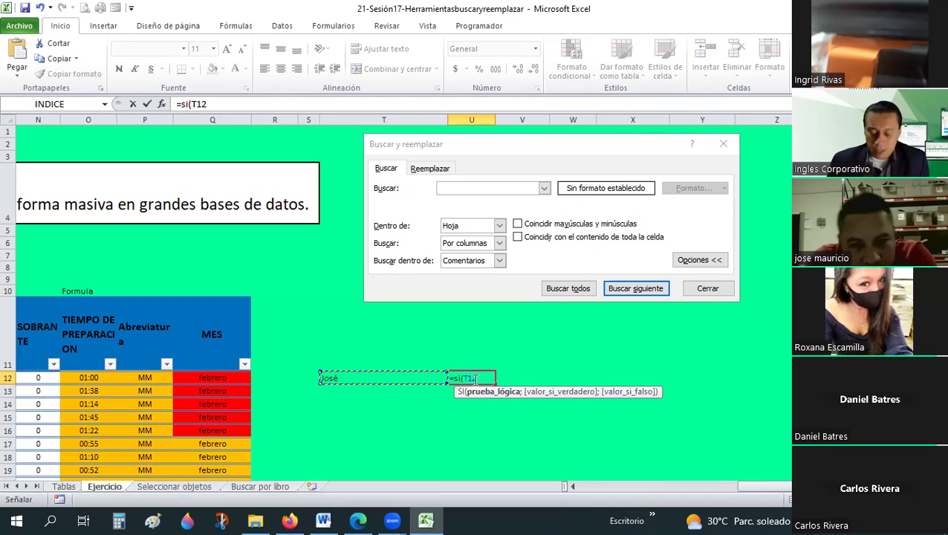
{"action": "type", "text": "=\""}
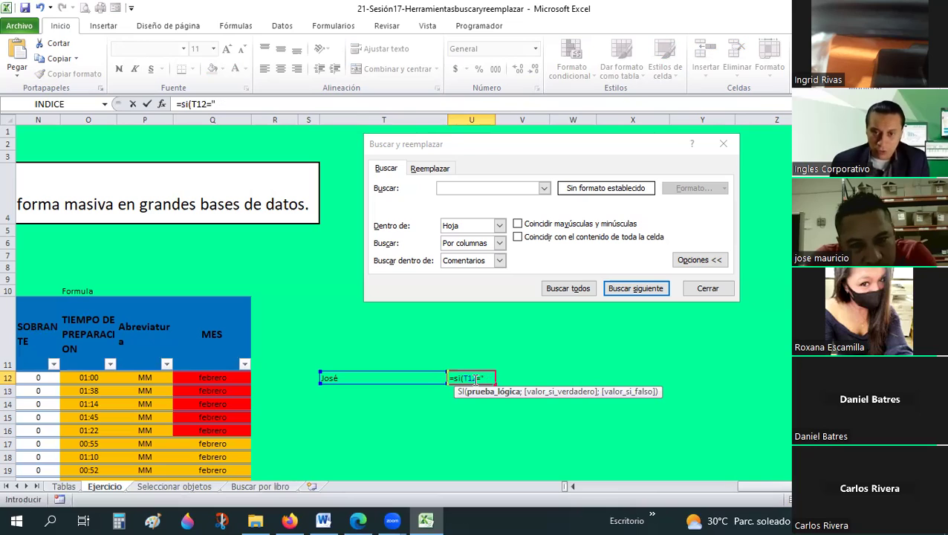
{"action": "type", "text": "jOS"}
{"action": "key", "text": "BackSpace"}
{"action": "key", "text": "BackSpace"}
{"action": "key", "text": "BackSpace"}
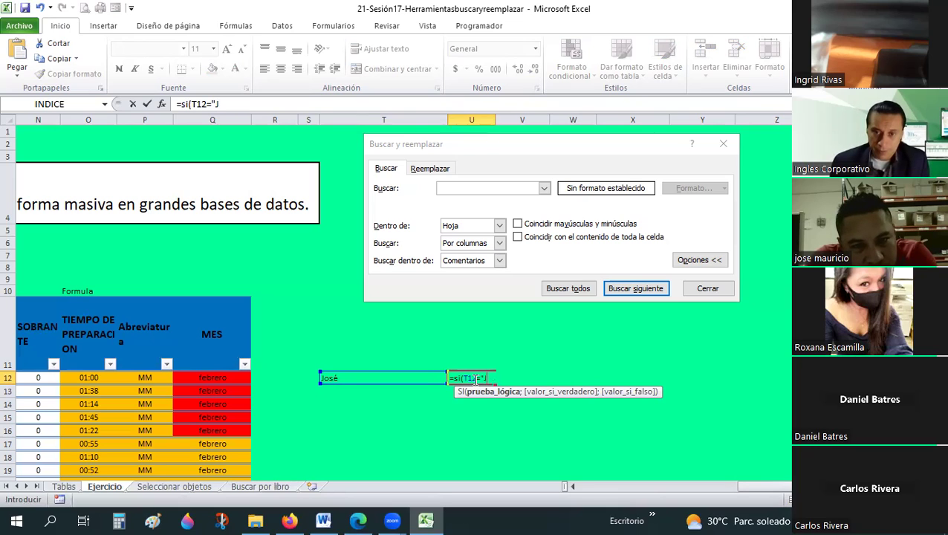
{"action": "type", "text": "osé"}
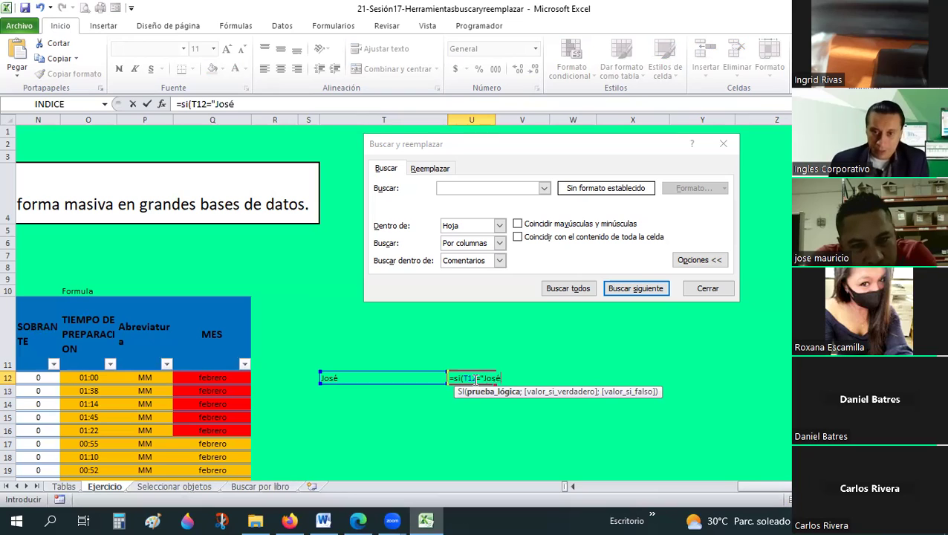
{"action": "type", "text": "\";"}
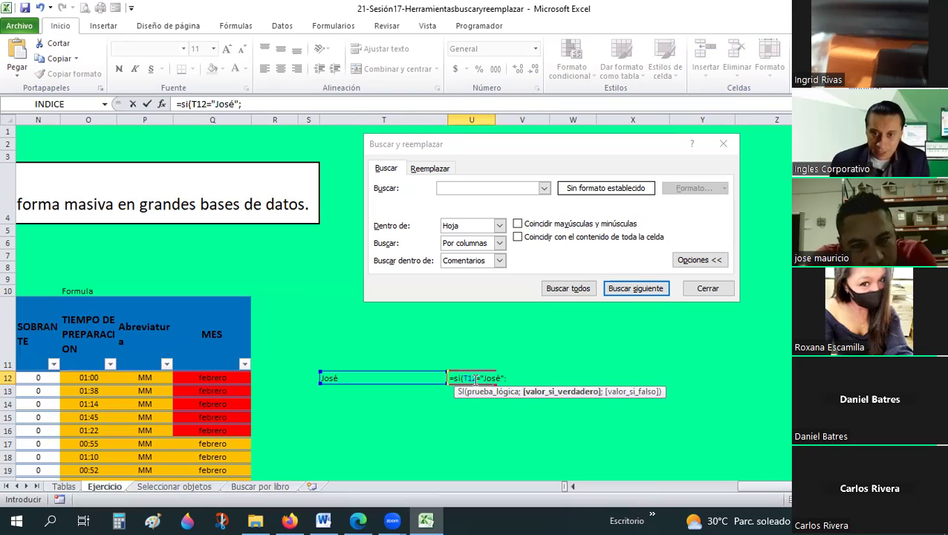
{"action": "type", "text": "As"}
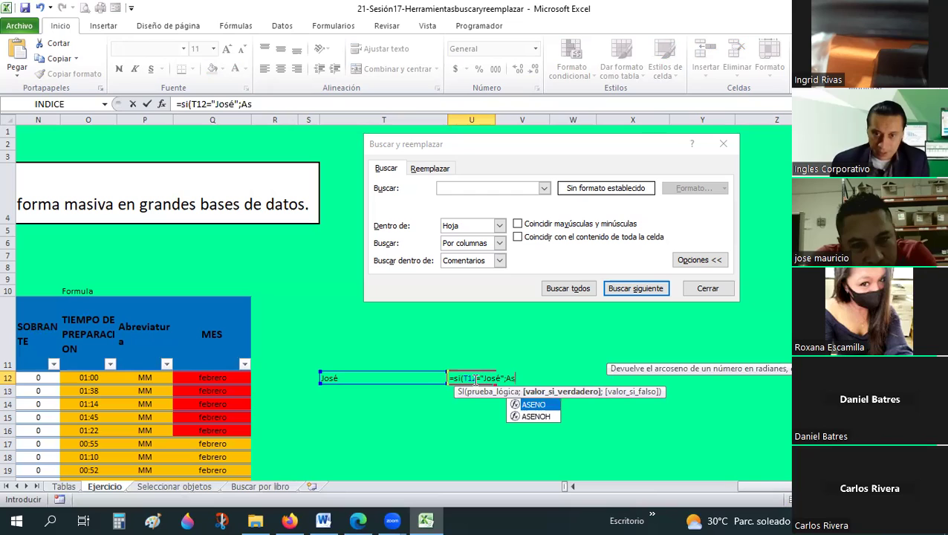
{"action": "key", "text": "BackSpace"}
{"action": "key", "text": "BackSpace"}
{"action": "type", "text": "P"}
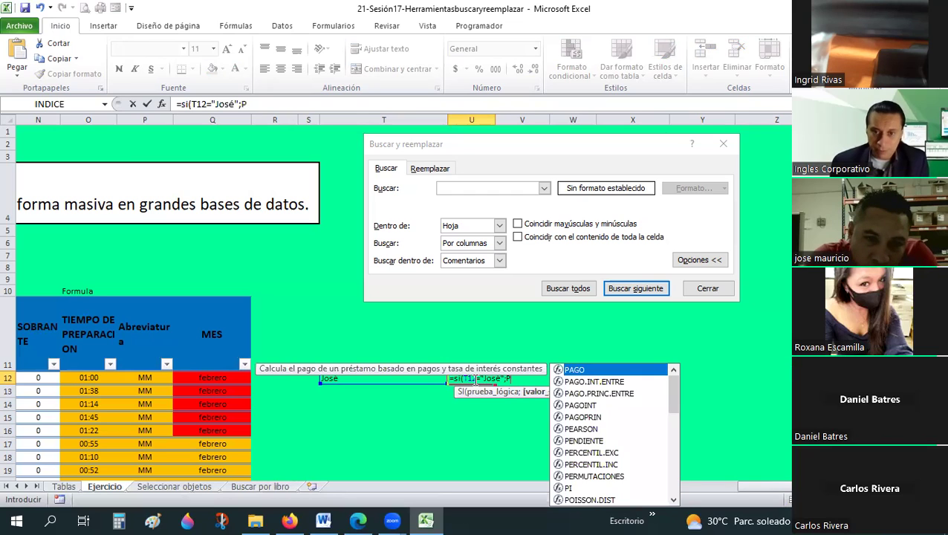
{"action": "key", "text": "BackSpace"}
{"action": "type", "text": "\""}
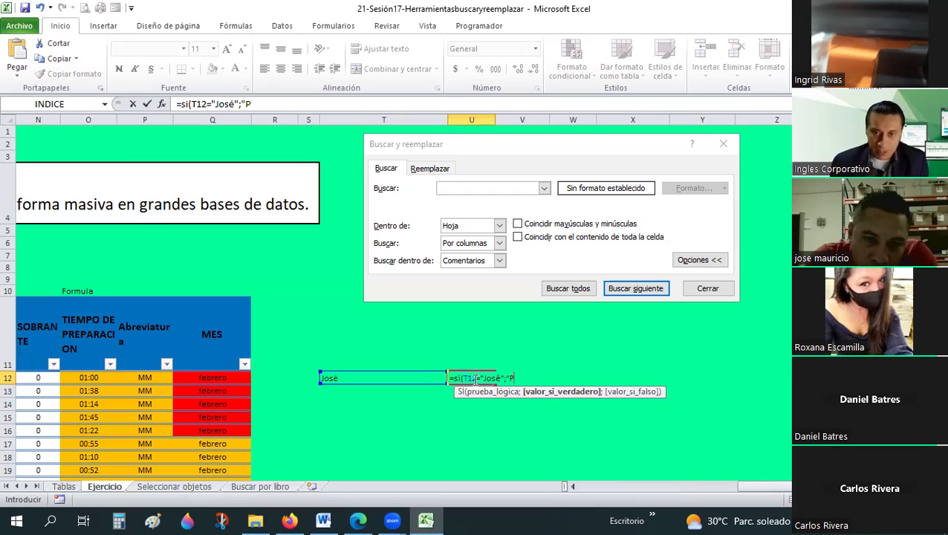
{"action": "type", "text": "resente\""}
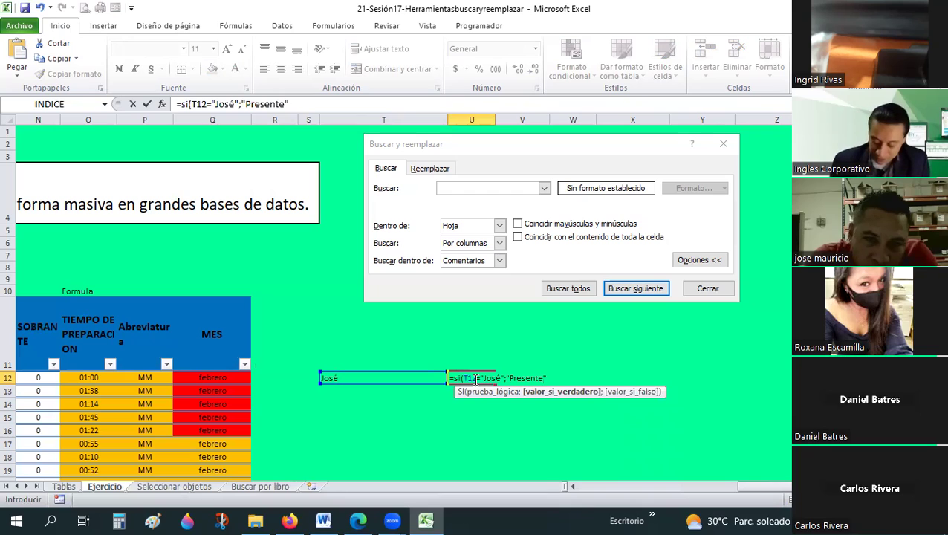
{"action": "type", "text": ";\"Ausente"}
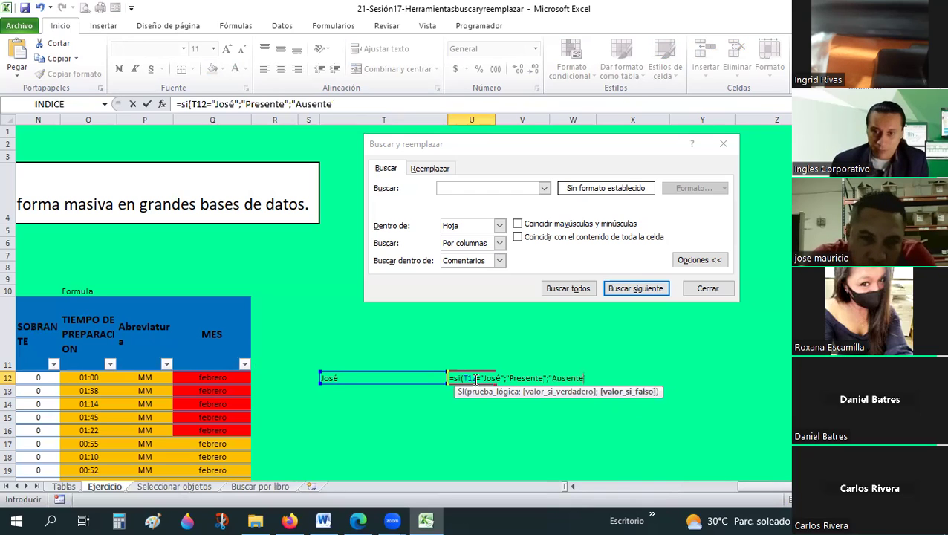
{"action": "type", "text": "\")"}
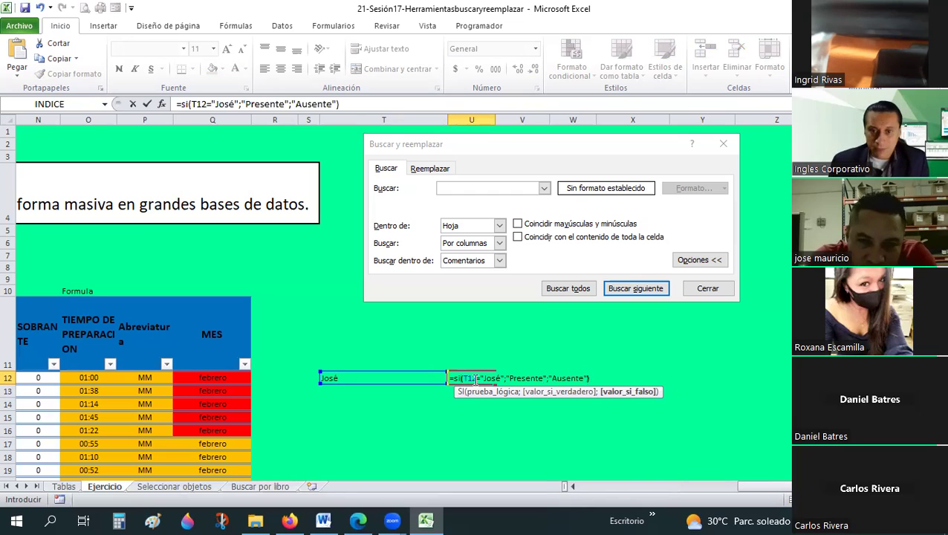
{"action": "key", "text": "Return"}
{"action": "left_click", "coordinate": [475, 379]}
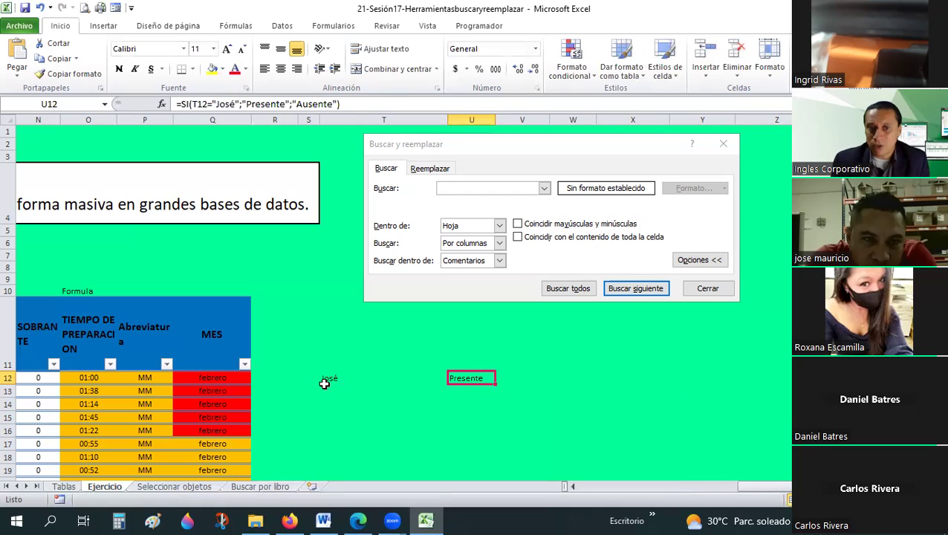
Step: Set Buscar dentro de to Fórmulas and enter the sample first name as the search term
{"action": "scroll", "coordinate": [343, 375], "scroll_direction": "up", "scroll_amount": 4}
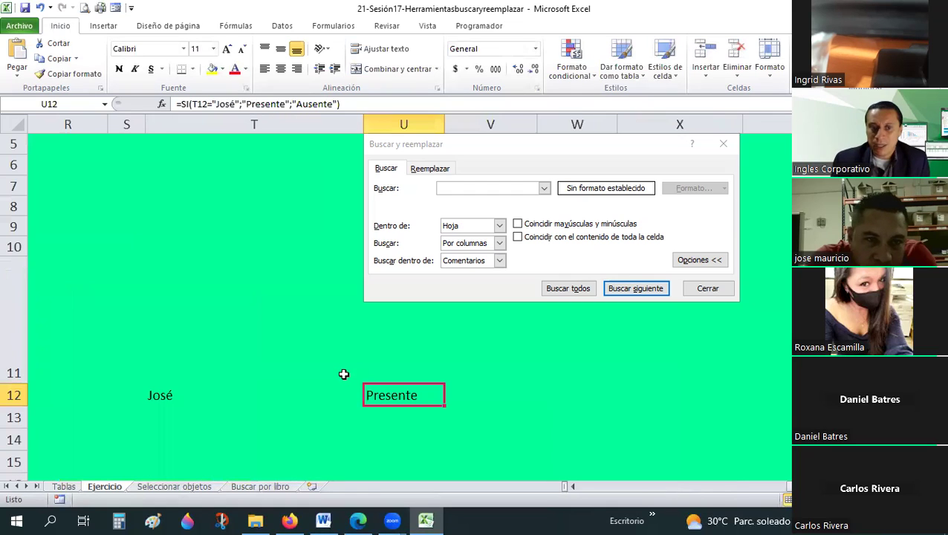
{"action": "left_click", "coordinate": [572, 489]}
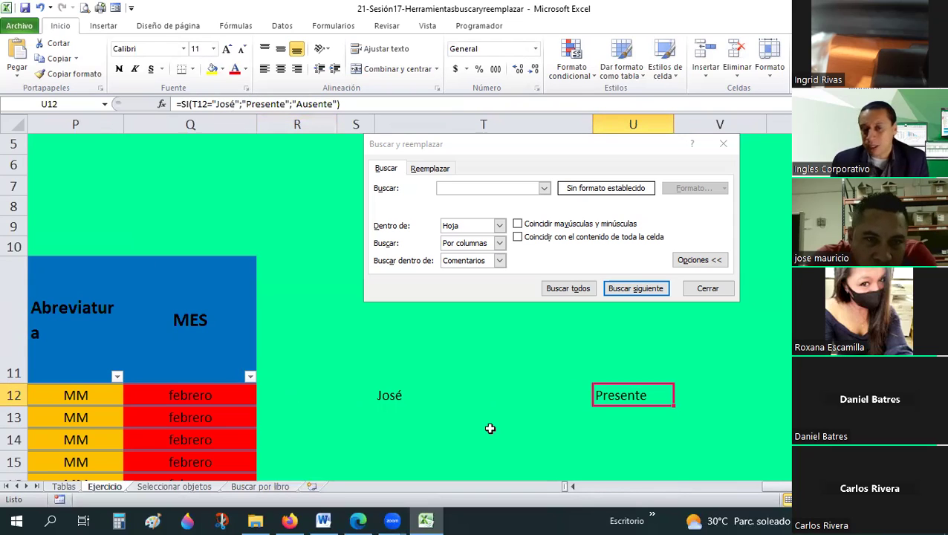
{"action": "left_click", "coordinate": [499, 261]}
{"action": "left_click", "coordinate": [468, 273]}
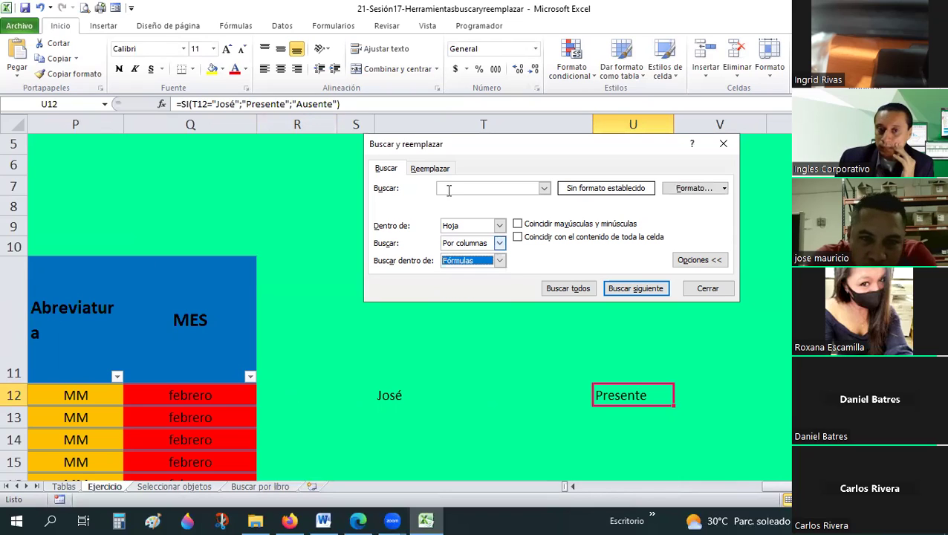
{"action": "left_click", "coordinate": [451, 188]}
{"action": "type", "text": "Jos"}
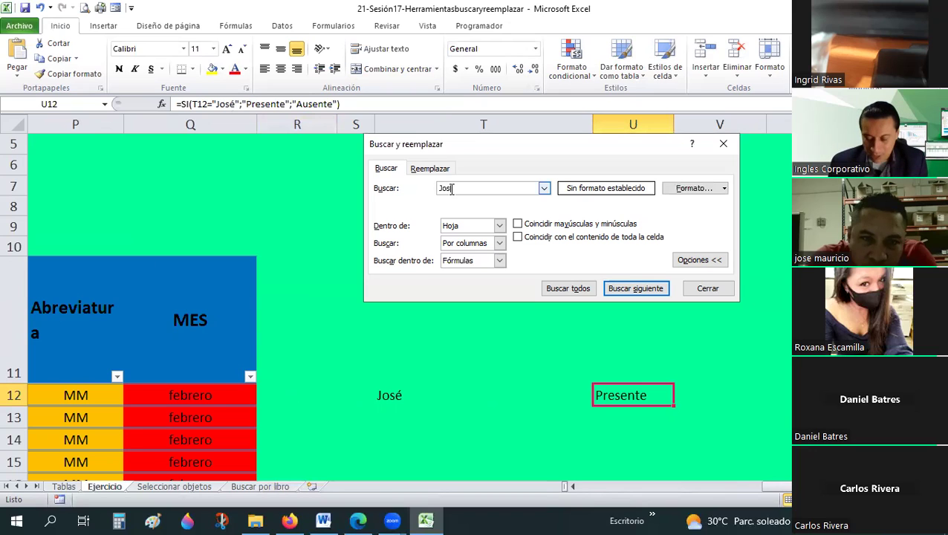
{"action": "type", "text": "é"}
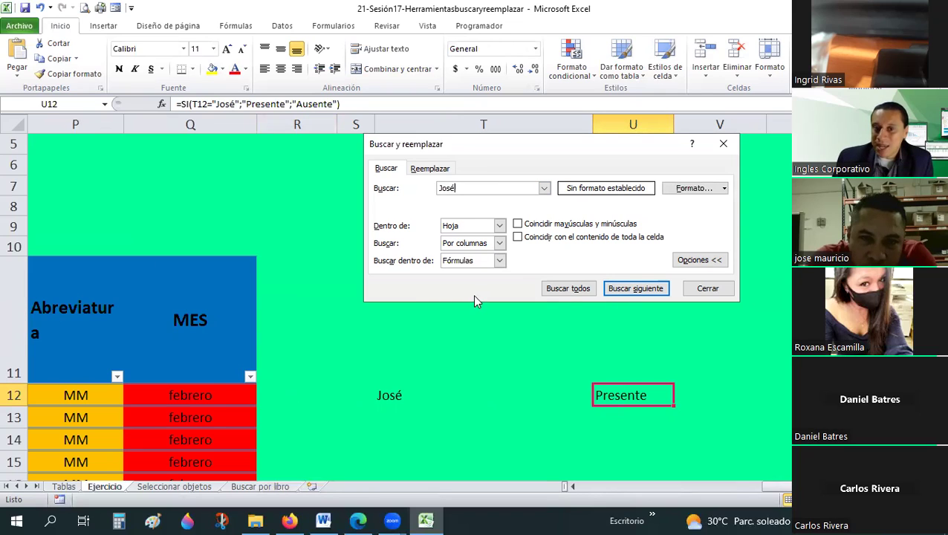
{"action": "left_click", "coordinate": [393, 395]}
{"action": "key", "text": "Right"}
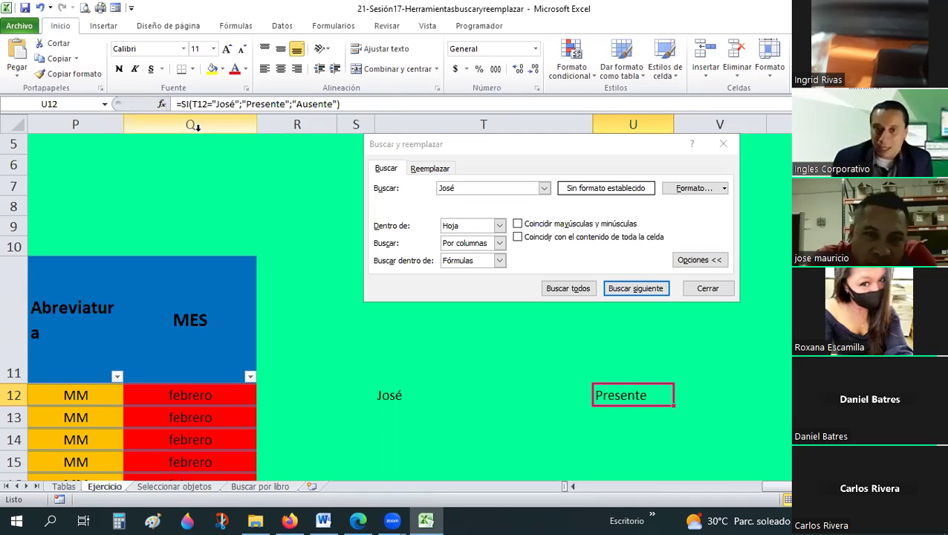
Step: Fill T13 with the same sample first name using autocomplete
{"action": "left_click", "coordinate": [617, 419]}
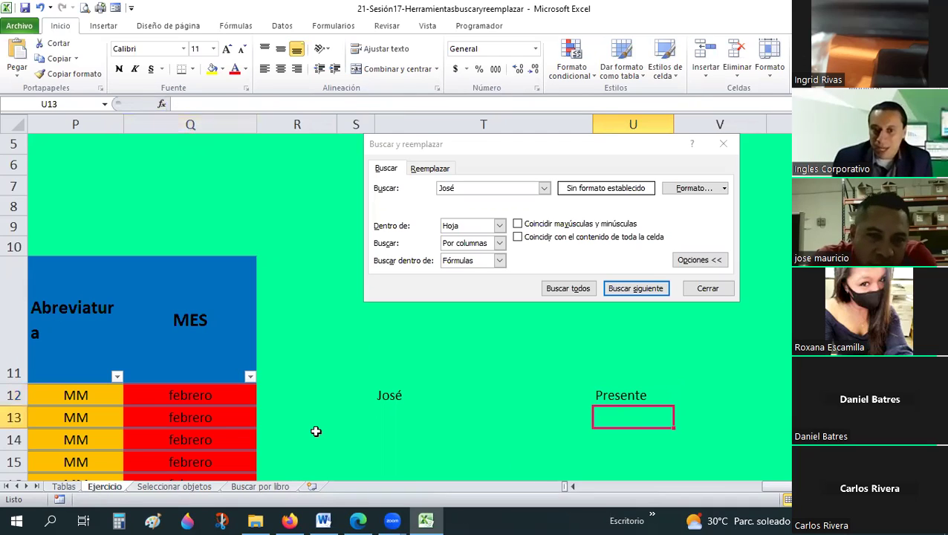
{"action": "left_click", "coordinate": [411, 421]}
{"action": "type", "text": "J"}
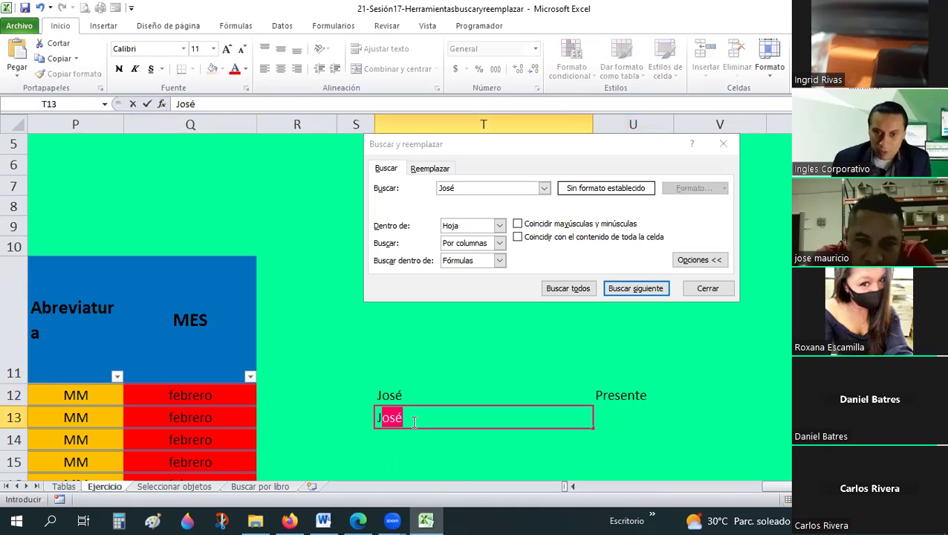
{"action": "type", "text": "os"}
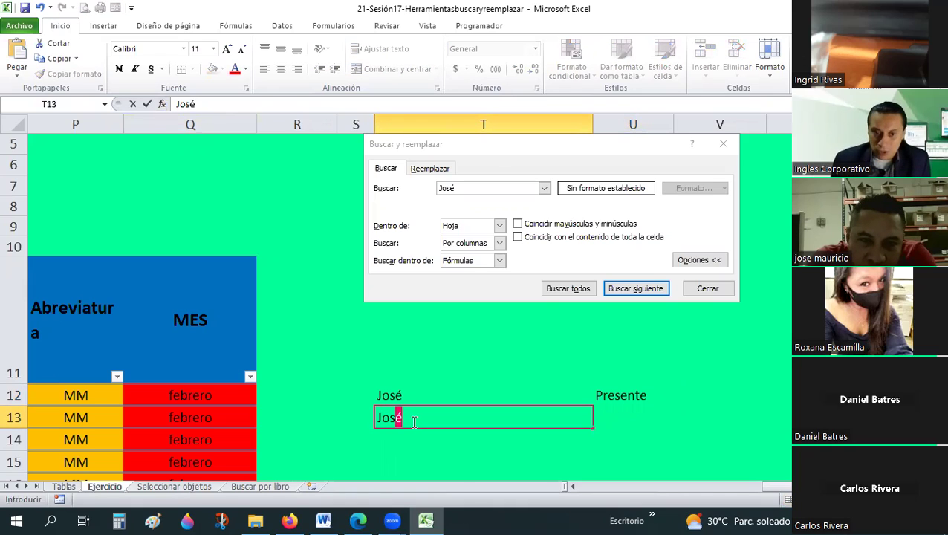
{"action": "key", "text": "Return"}
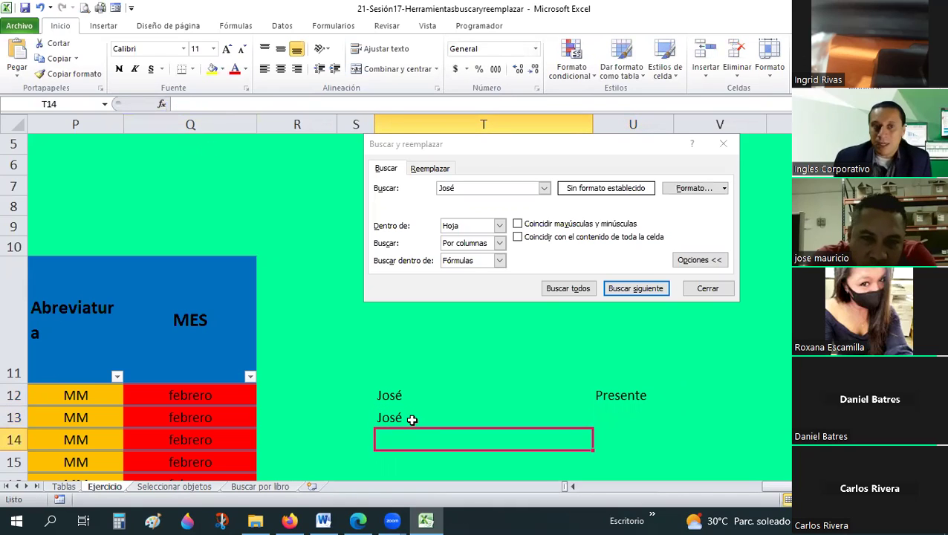
{"action": "key", "text": "Up"}
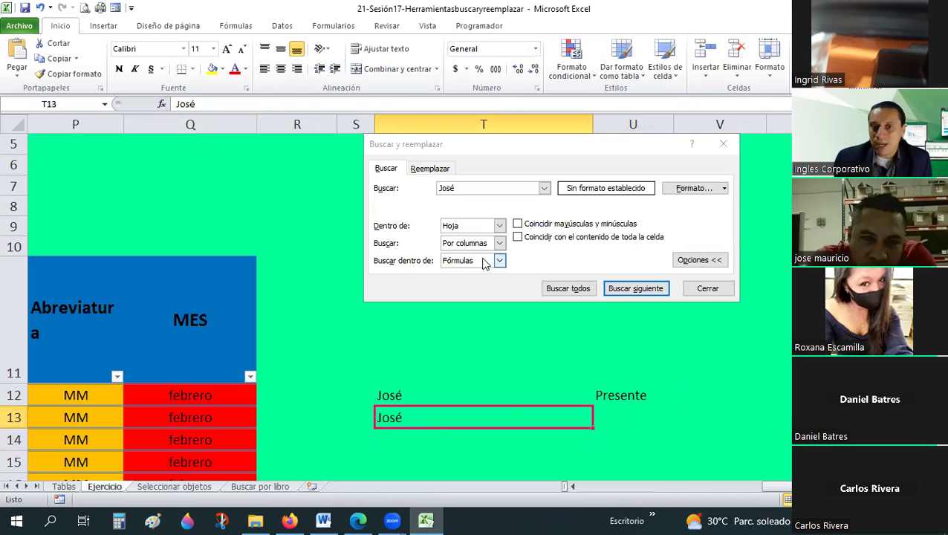
Step: Switch Buscar dentro de to Valores and compare cells T13 and U12
{"action": "left_click", "coordinate": [500, 261]}
{"action": "left_click", "coordinate": [479, 283]}
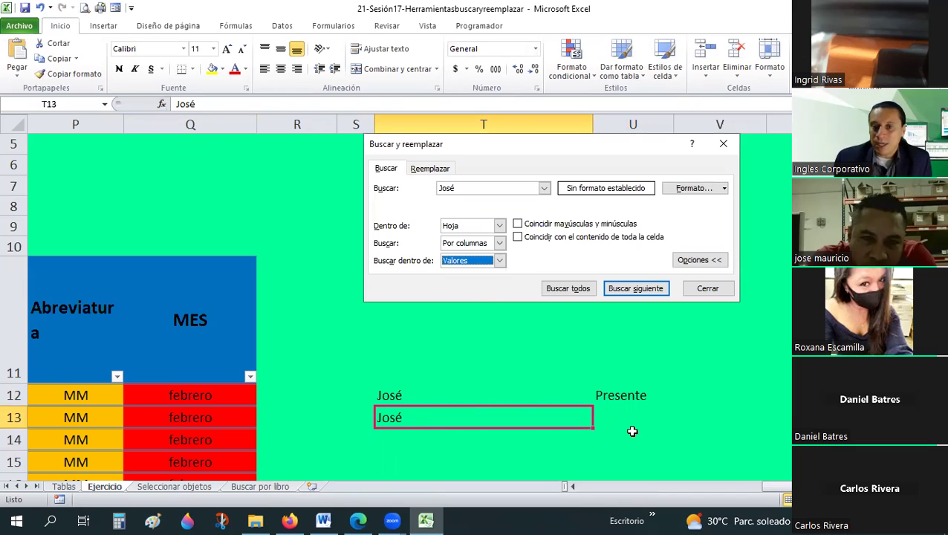
{"action": "left_click", "coordinate": [626, 416]}
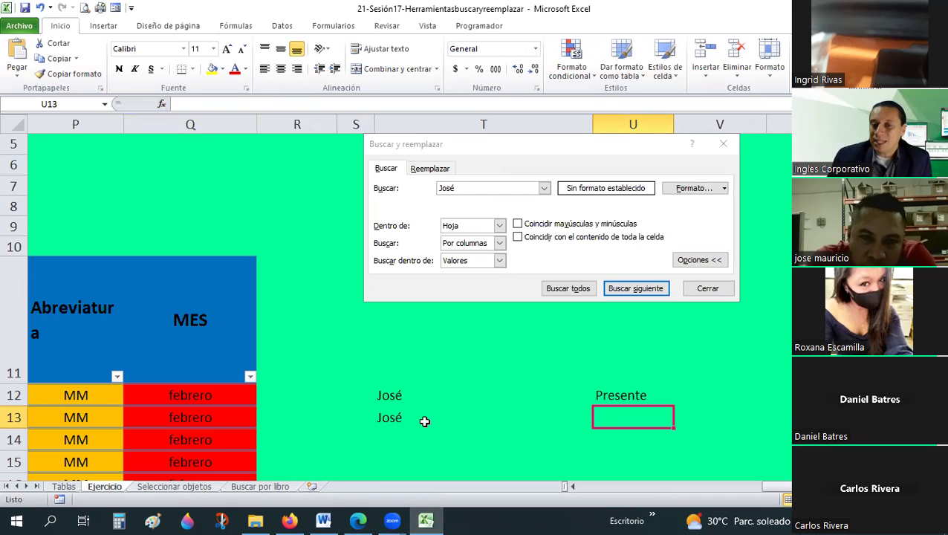
{"action": "left_click", "coordinate": [424, 420]}
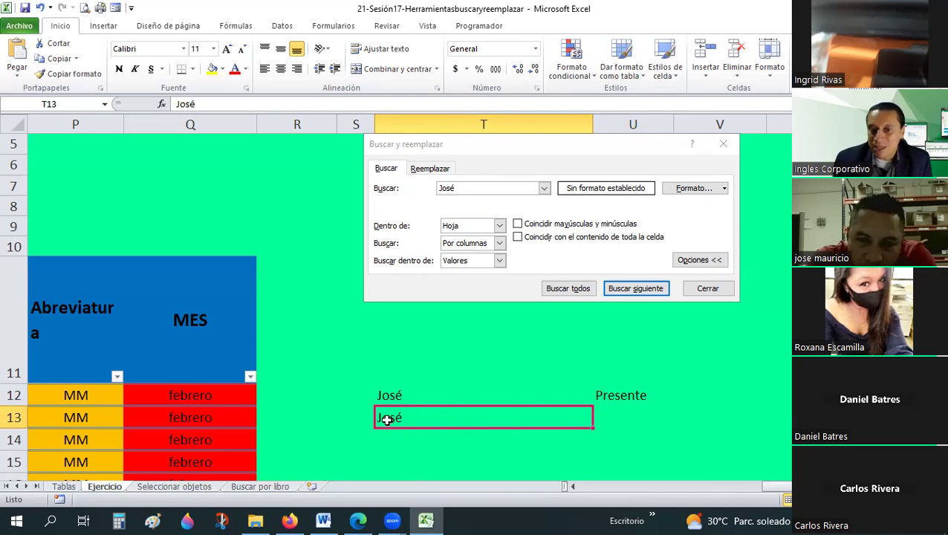
{"action": "left_click", "coordinate": [631, 395]}
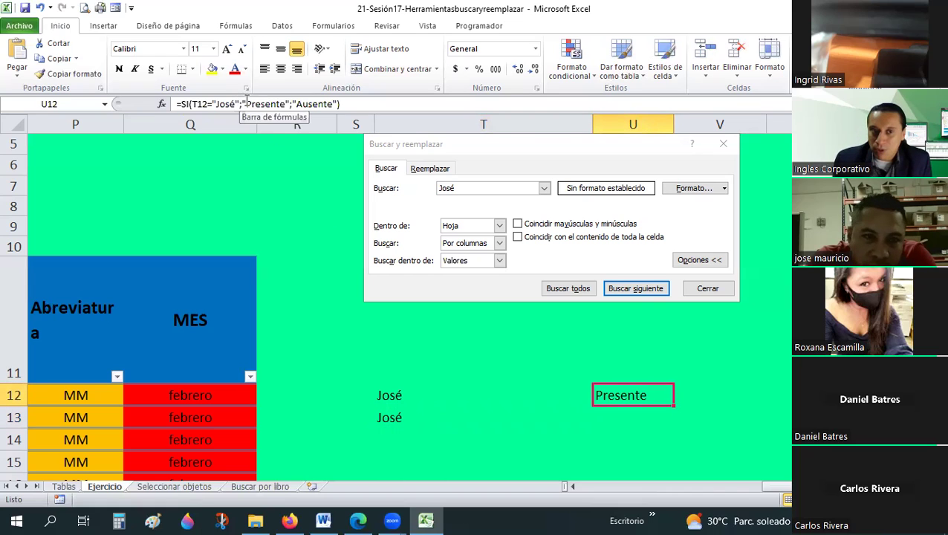
Step: Change U12's SI formula to return the sample first name instead of Presente
{"action": "left_click", "coordinate": [266, 104]}
{"action": "double_click", "coordinate": [284, 104]}
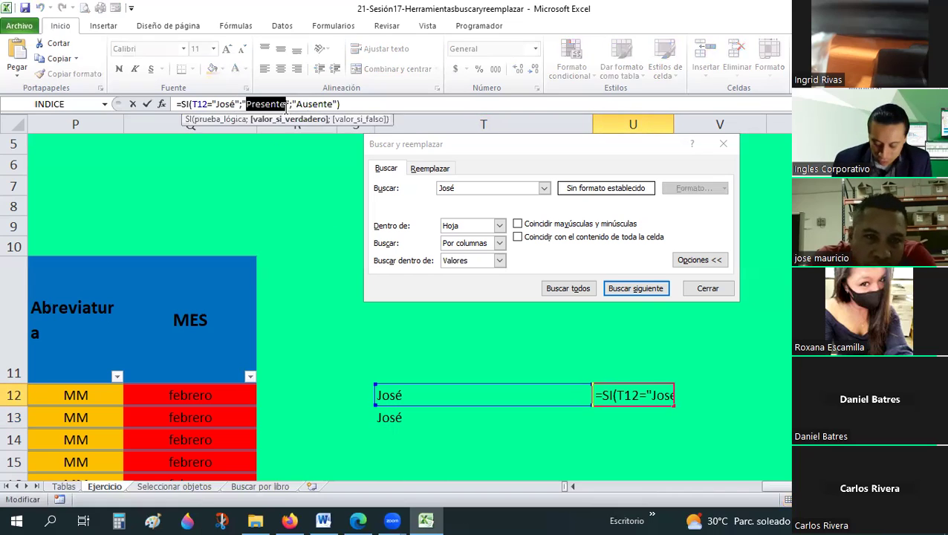
{"action": "type", "text": "José"}
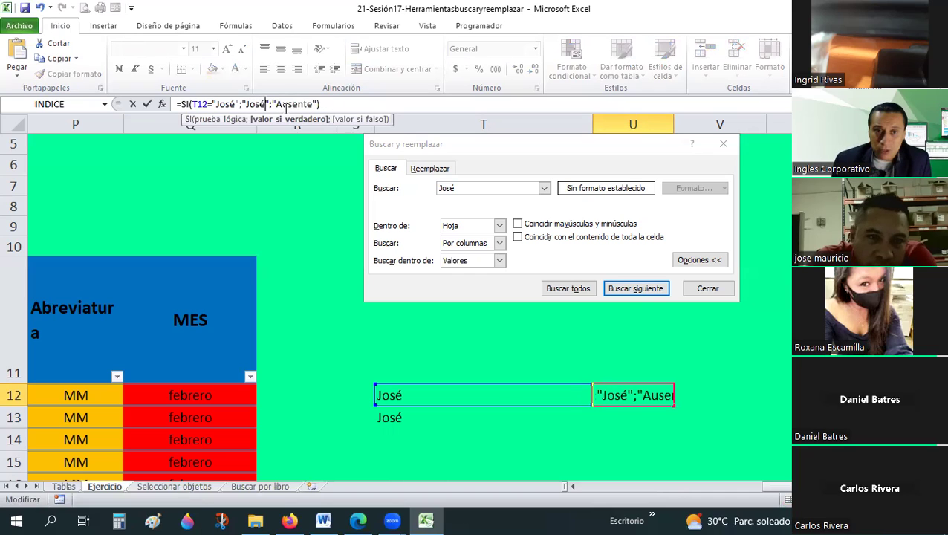
{"action": "key", "text": "Return"}
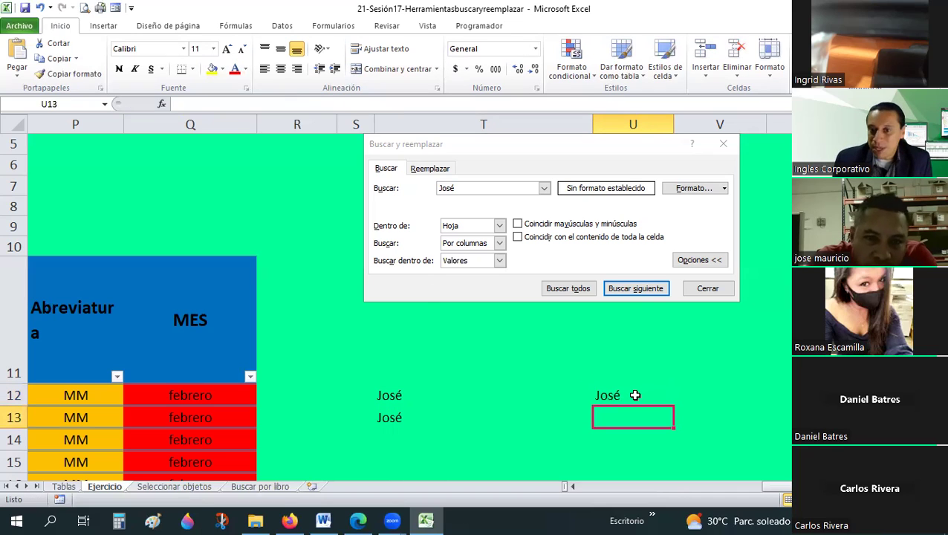
{"action": "left_click", "coordinate": [601, 400]}
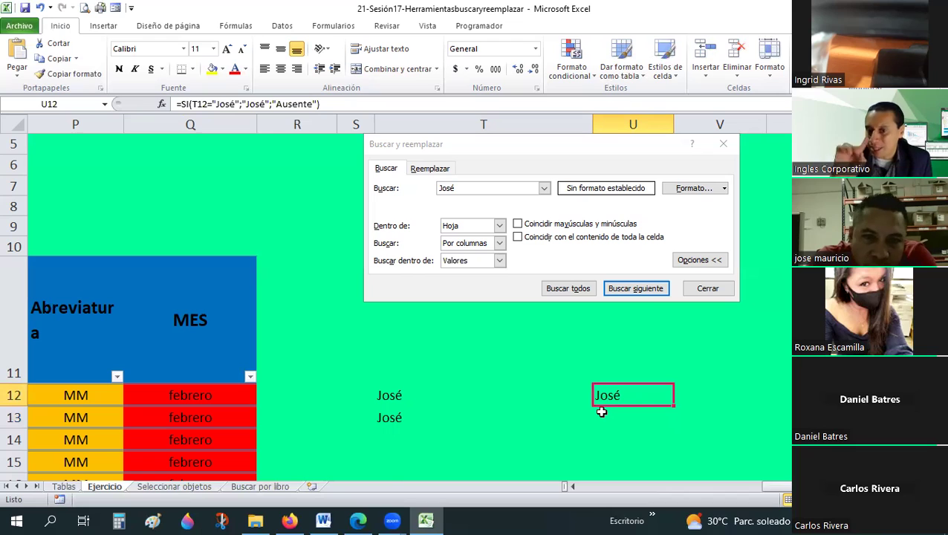
{"action": "left_click", "coordinate": [408, 419]}
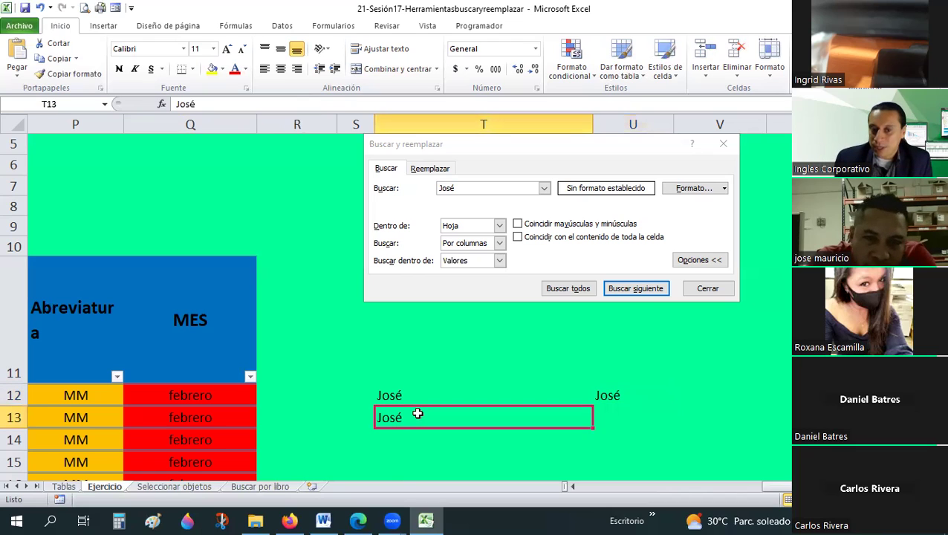
{"action": "left_click", "coordinate": [631, 394]}
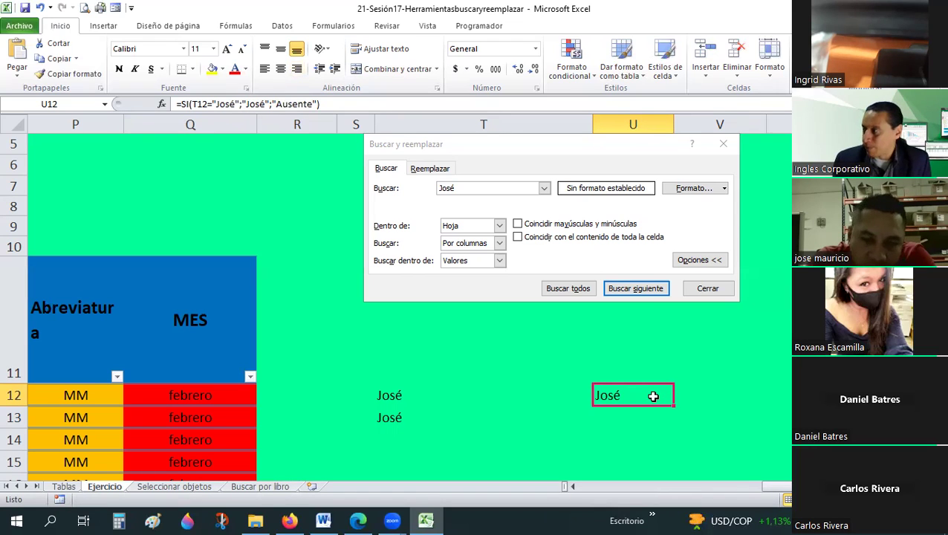
Step: Set the search scope to Comentarios
{"action": "left_click", "coordinate": [499, 260]}
{"action": "left_click", "coordinate": [473, 293]}
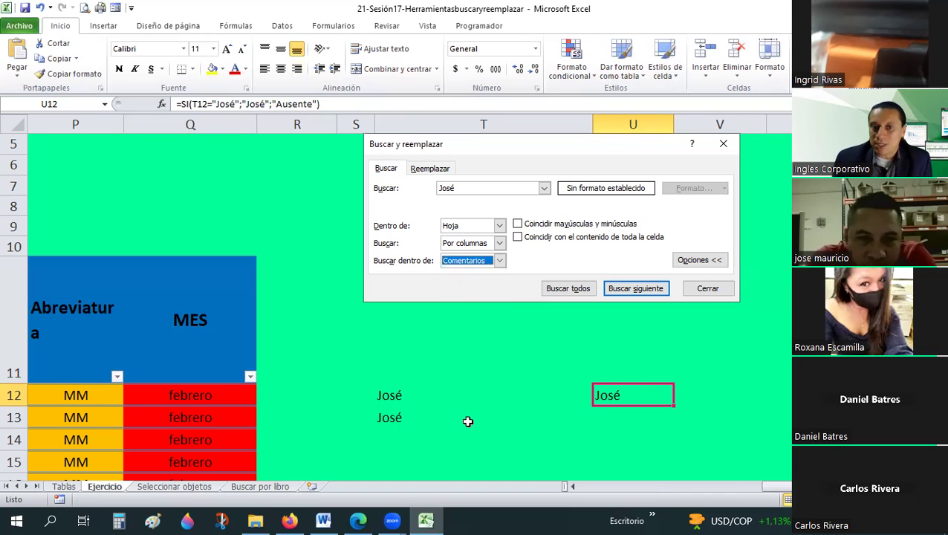
{"action": "left_click", "coordinate": [424, 419]}
{"action": "right_click", "coordinate": [424, 418]}
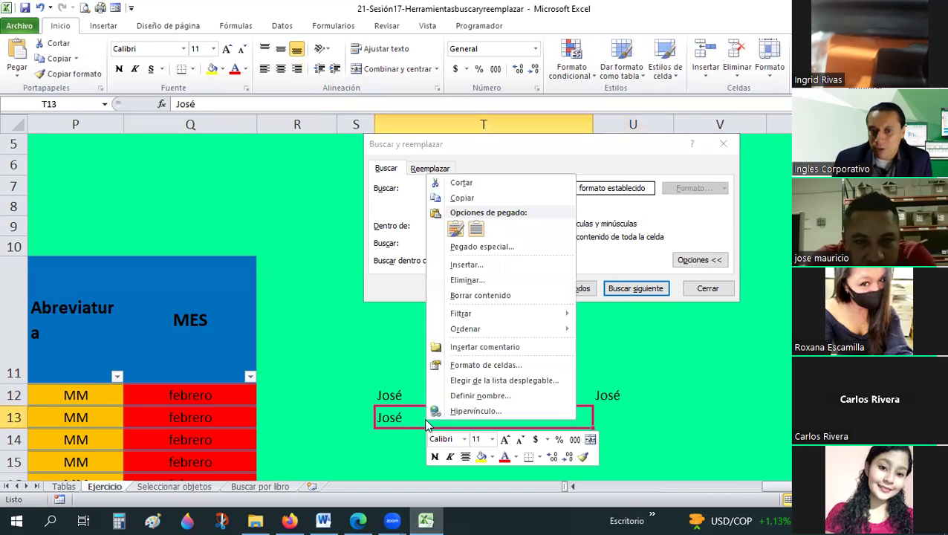
{"action": "left_click", "coordinate": [629, 416]}
Step: Restore Presente as the matching result in U12's SI formula
{"action": "key", "text": "Up"}
{"action": "key", "text": "Right"}
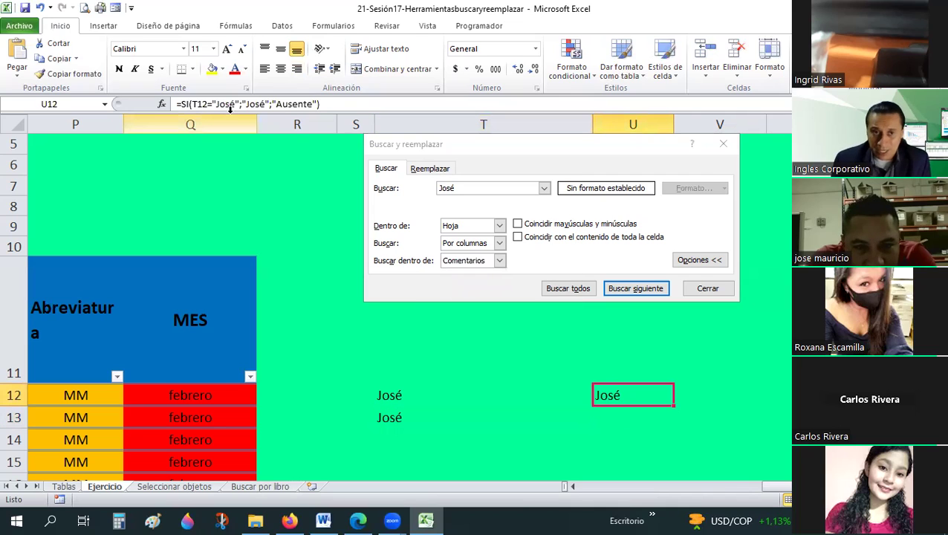
{"action": "double_click", "coordinate": [260, 103]}
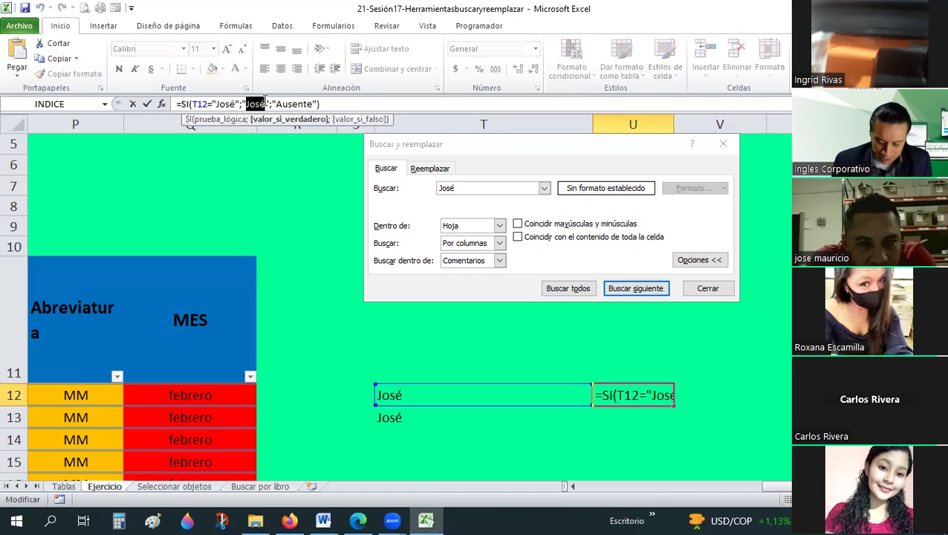
{"action": "type", "text": "Presente"}
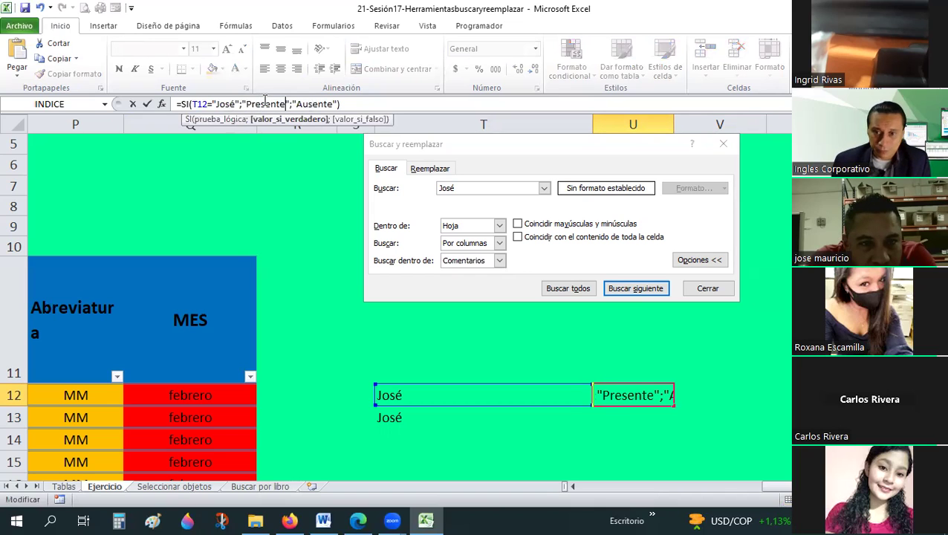
{"action": "key", "text": "Return"}
Step: Add a surname to the name in T12 so U12 shows Ausente
{"action": "left_click", "coordinate": [398, 400]}
{"action": "double_click", "coordinate": [439, 401]}
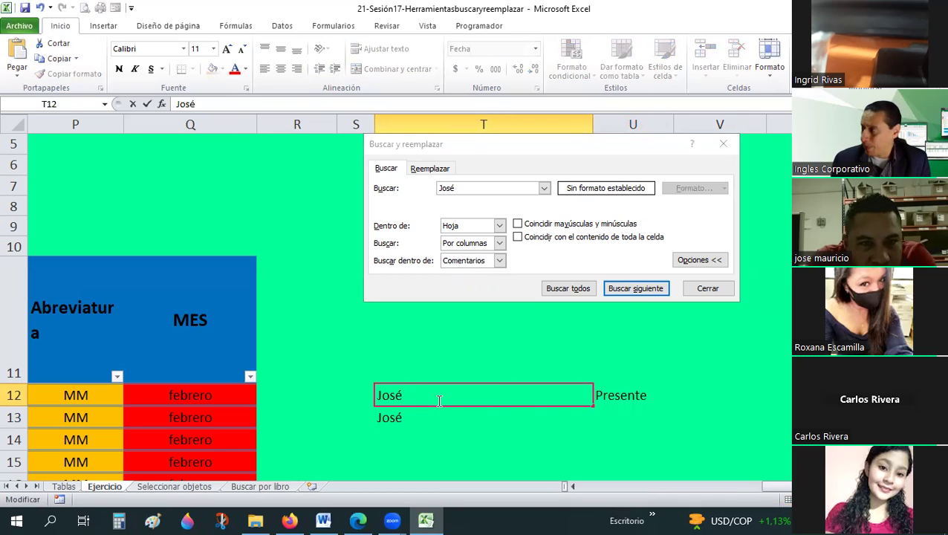
{"action": "type", "text": "Mauricio"}
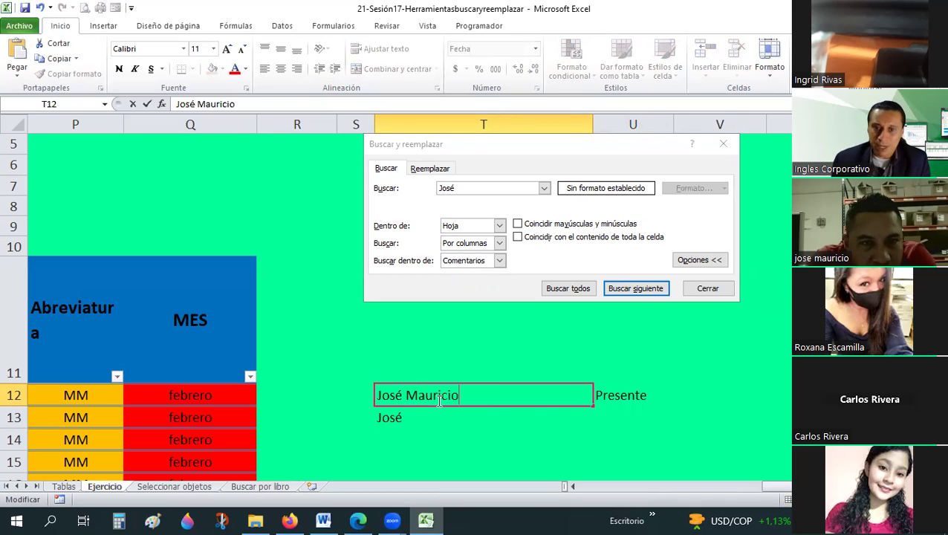
{"action": "key", "text": "Return"}
{"action": "left_click", "coordinate": [438, 398]}
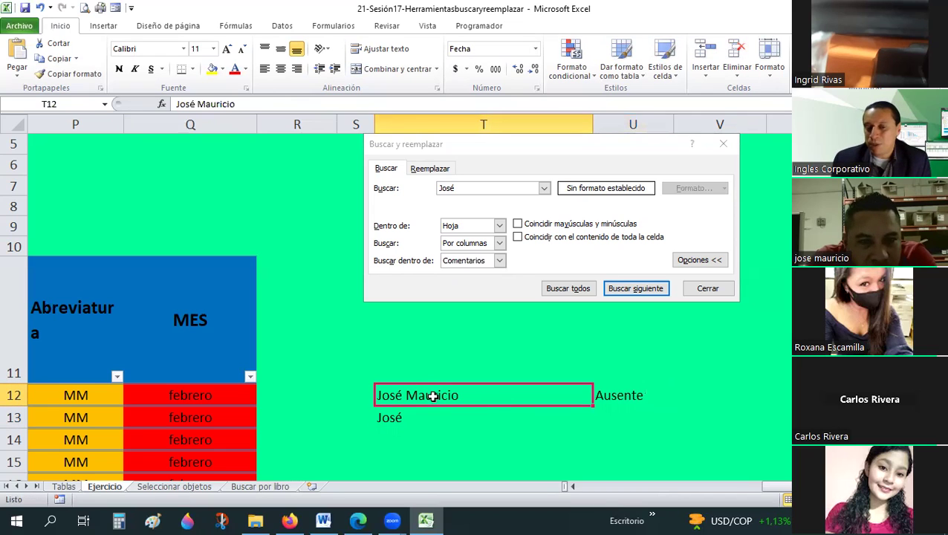
{"action": "left_click", "coordinate": [613, 400]}
Step: Add a comment to U12 noting that the person mentioned being ill
{"action": "right_click", "coordinate": [624, 397]}
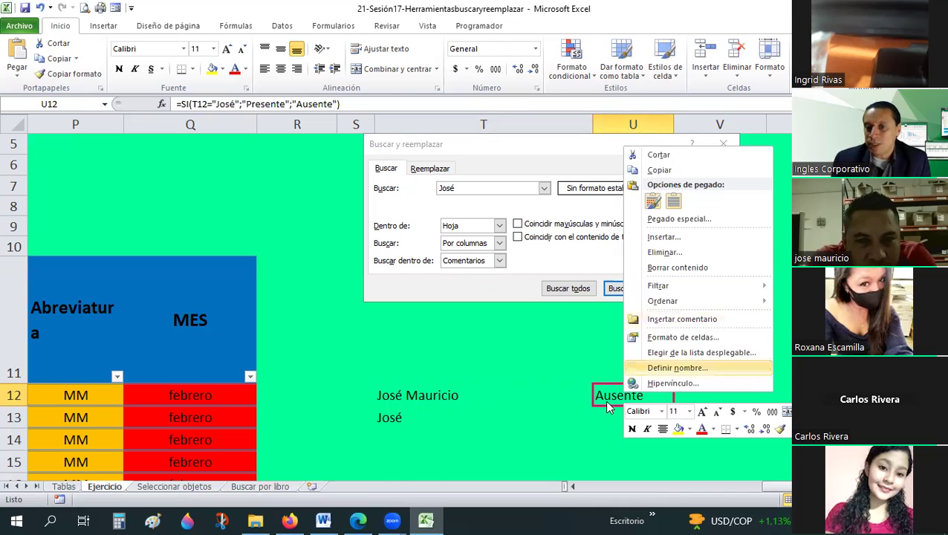
{"action": "left_click", "coordinate": [681, 319]}
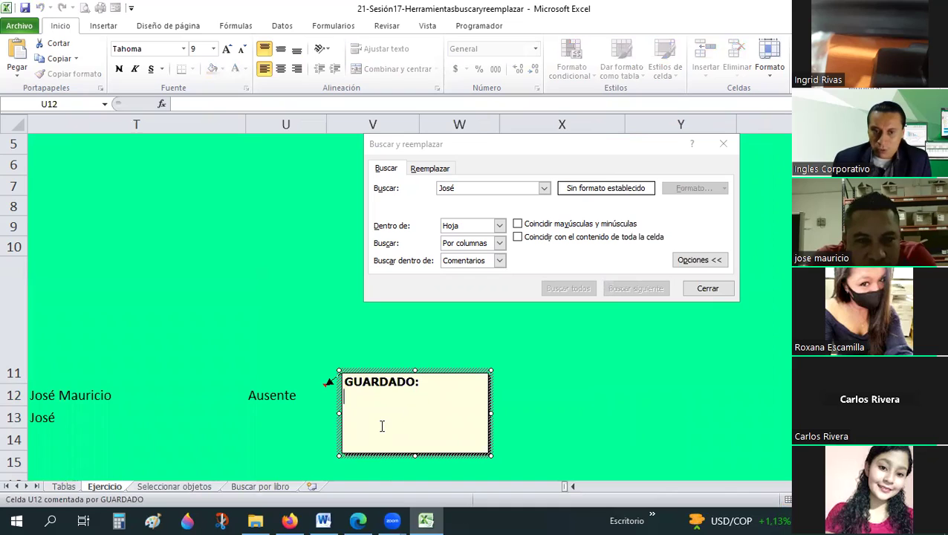
{"action": "type", "text": "Jos"}
{"action": "type", "text": "é me"}
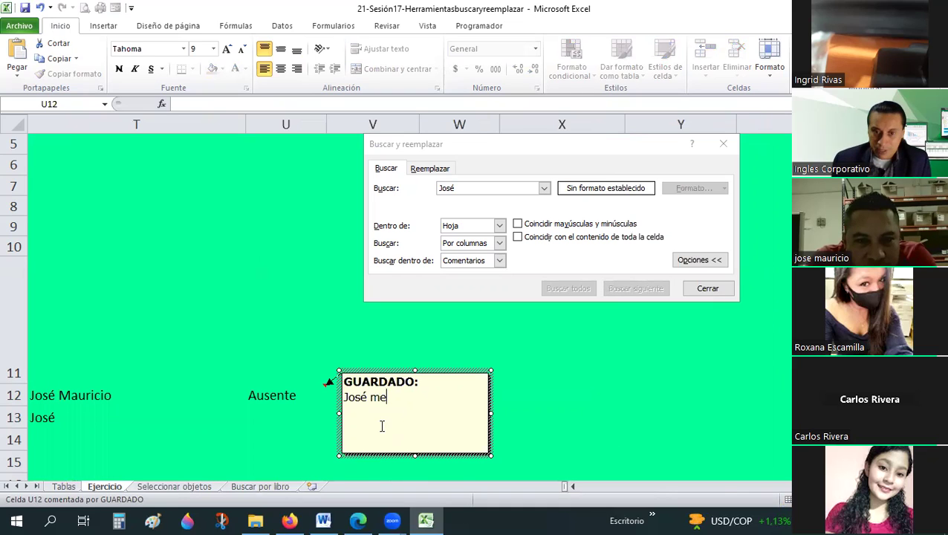
{"action": "type", "text": "nciono que se"}
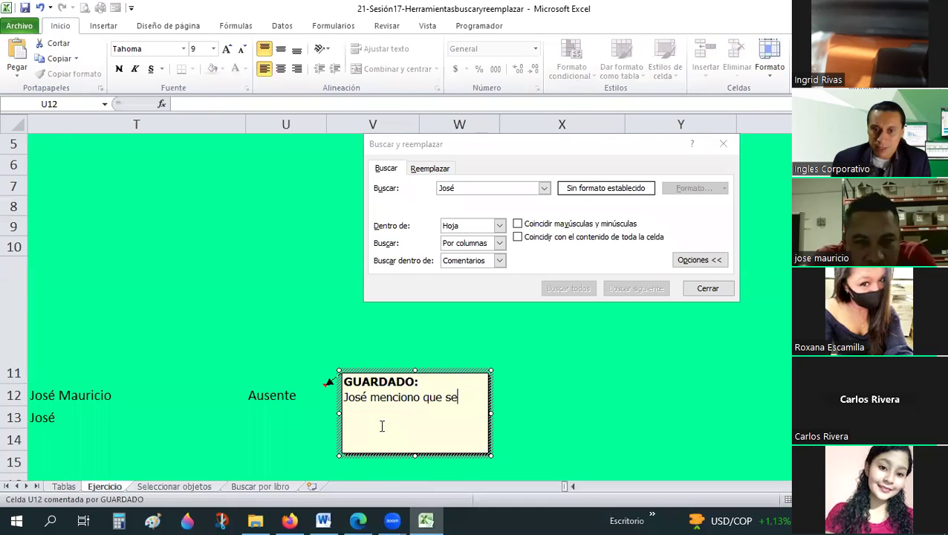
{"action": "type", "text": " encontraba enf"}
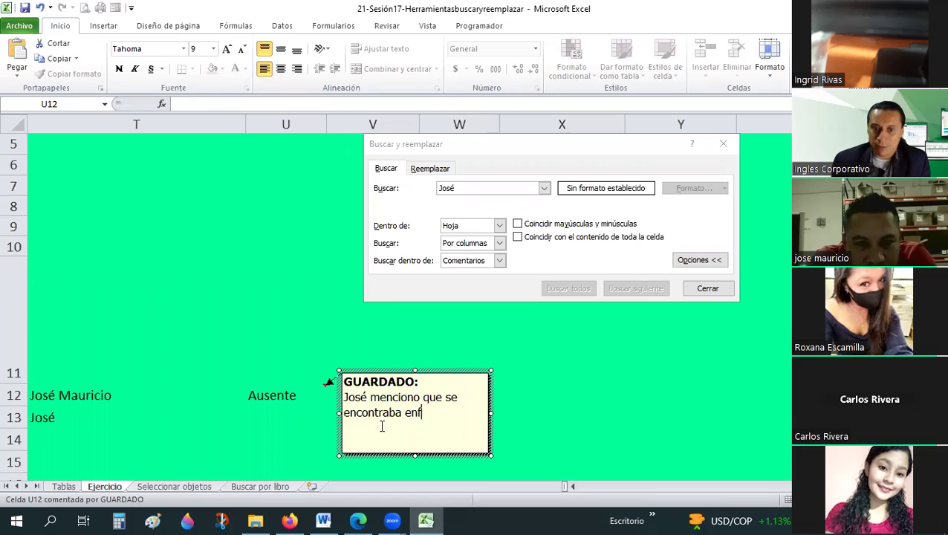
{"action": "type", "text": "ermo."}
{"action": "left_click", "coordinate": [648, 356]}
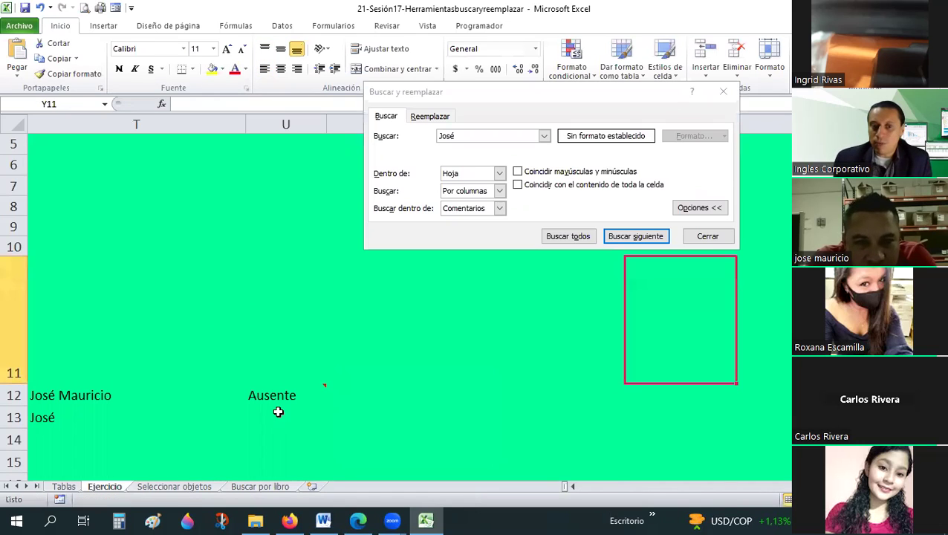
{"action": "left_click", "coordinate": [271, 399]}
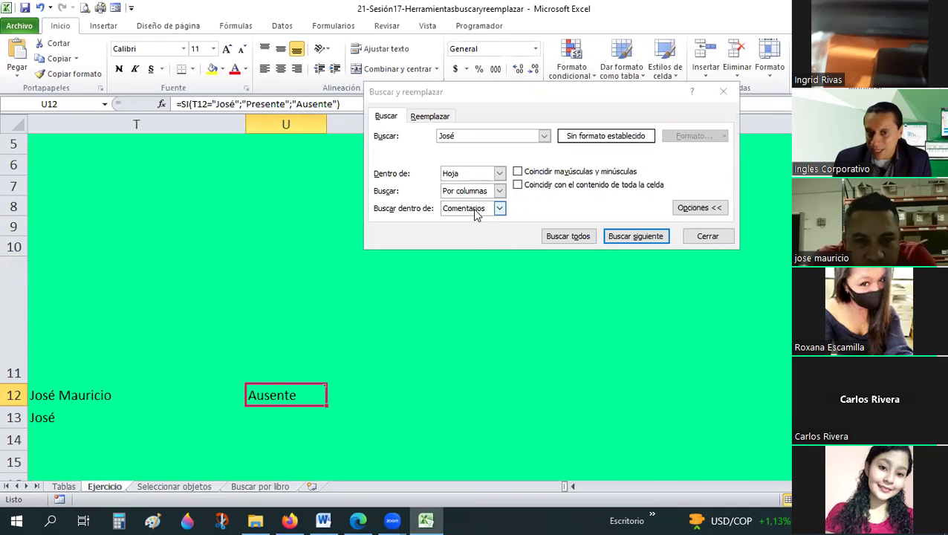
{"action": "left_click", "coordinate": [459, 135]}
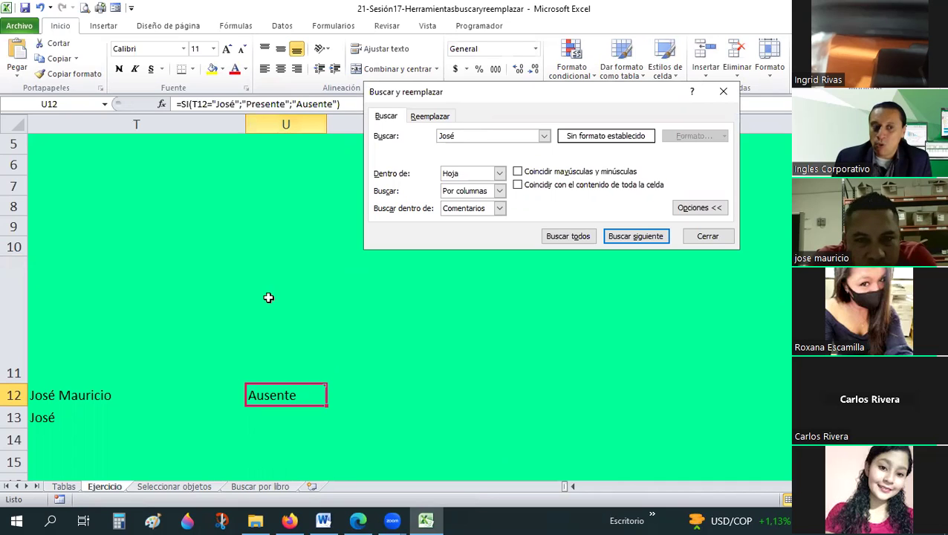
{"action": "mouse_move", "coordinate": [286, 395]}
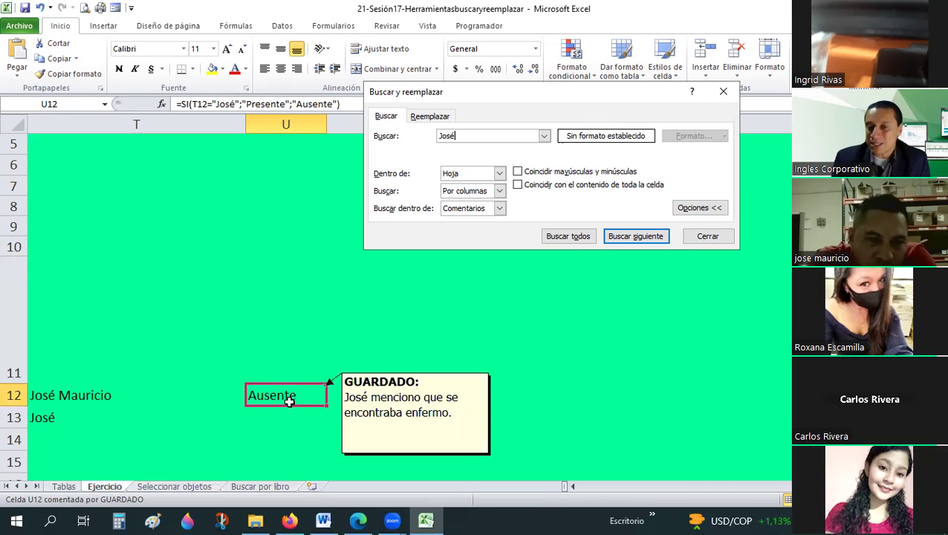
{"action": "left_click", "coordinate": [473, 210]}
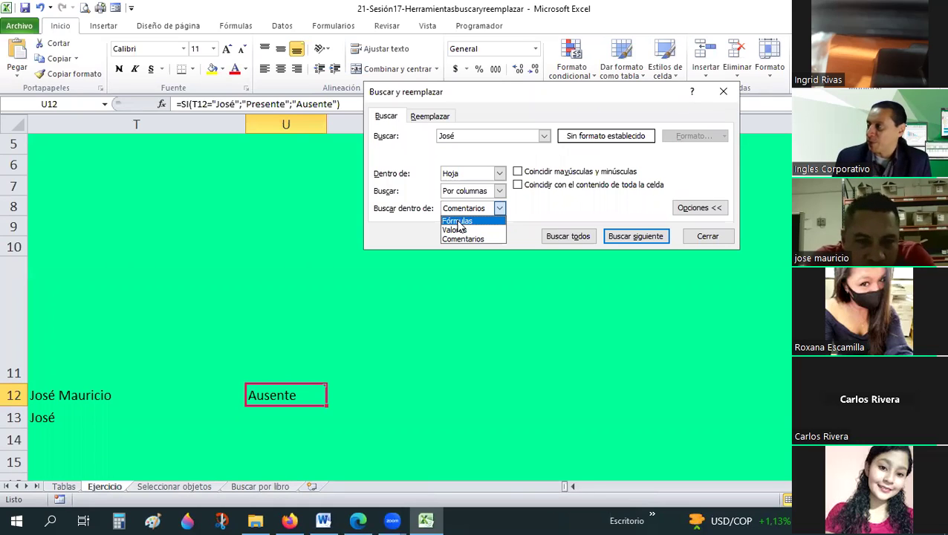
{"action": "left_click", "coordinate": [415, 192]}
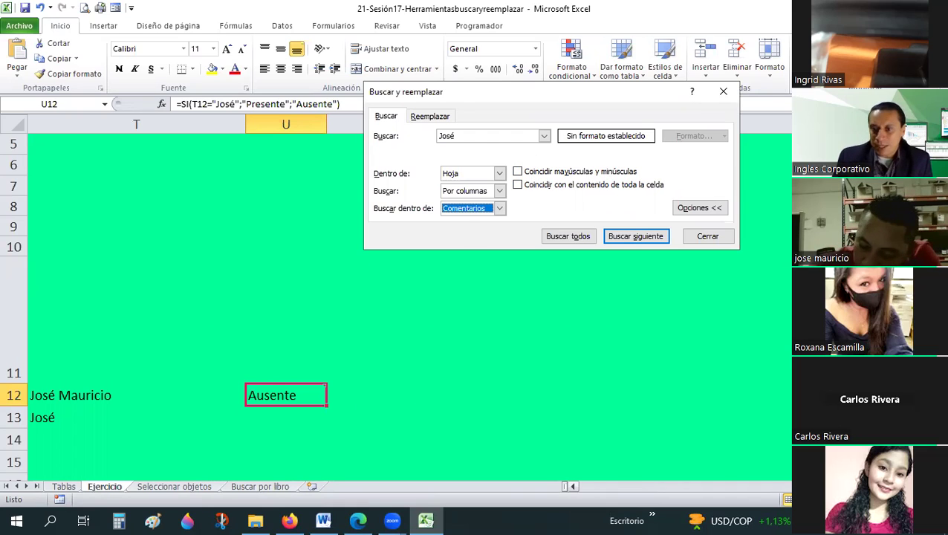
Step: Edit the search term to the unaccented name, leaving Coincidir mayúsculas y minúsculas off
{"action": "left_click", "coordinate": [573, 485]}
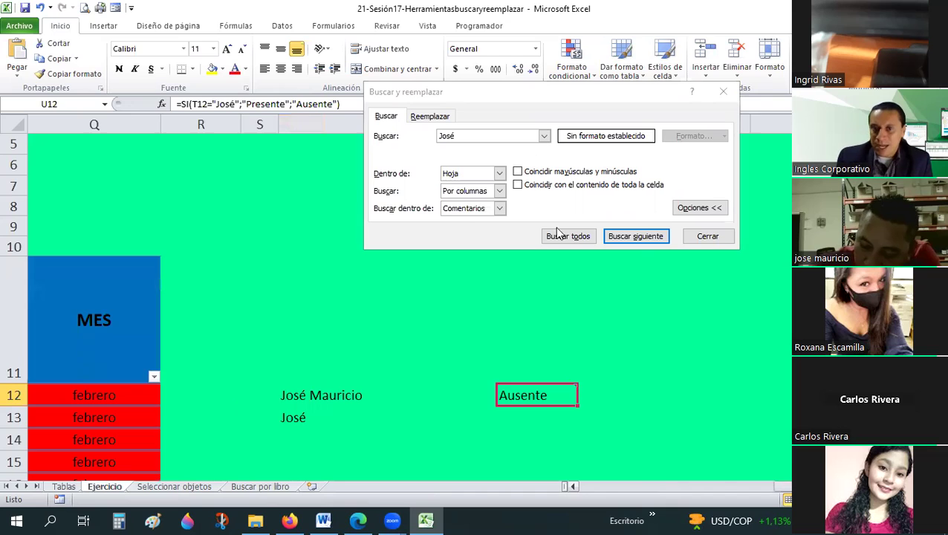
{"action": "left_click", "coordinate": [517, 173]}
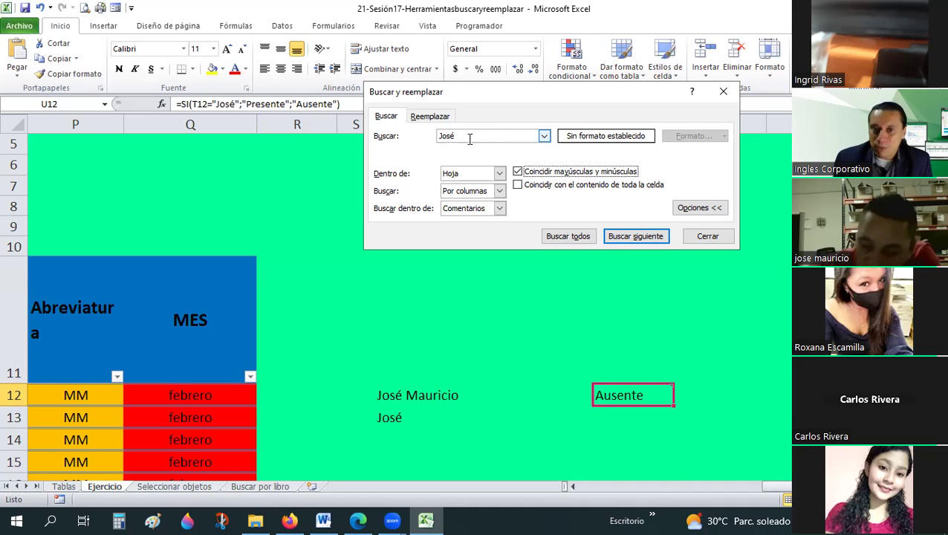
{"action": "left_click", "coordinate": [398, 140]}
{"action": "type", "text": "e"}
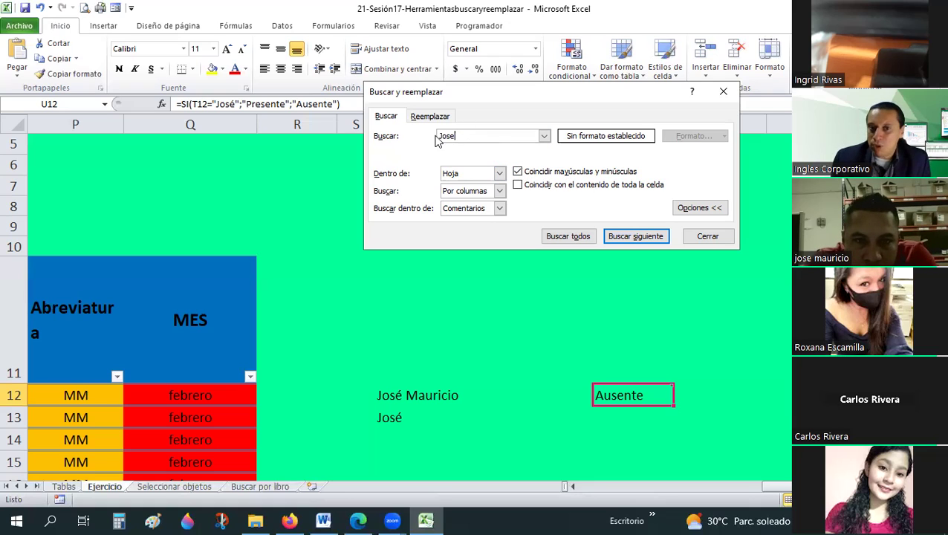
{"action": "left_click", "coordinate": [520, 174]}
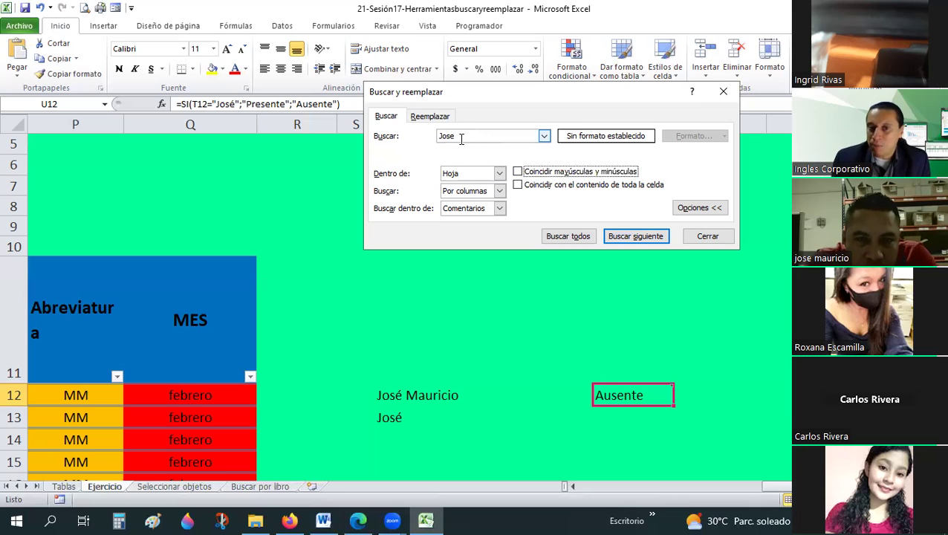
{"action": "left_click", "coordinate": [462, 136]}
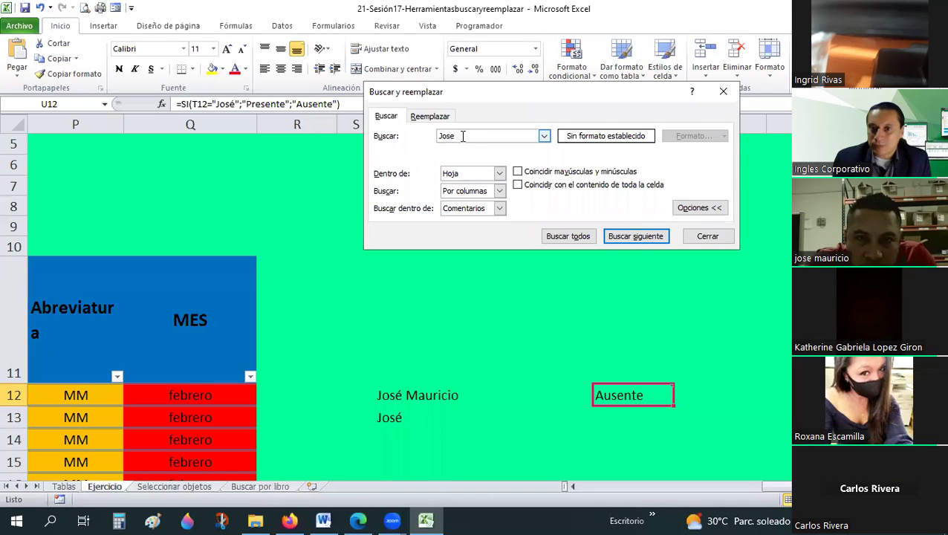
{"action": "left_click", "coordinate": [518, 185]}
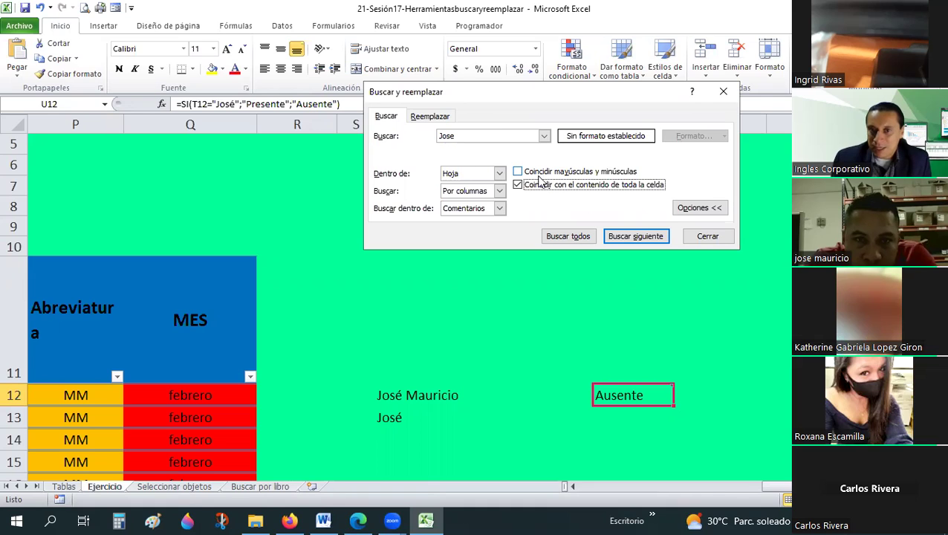
{"action": "left_click", "coordinate": [451, 136]}
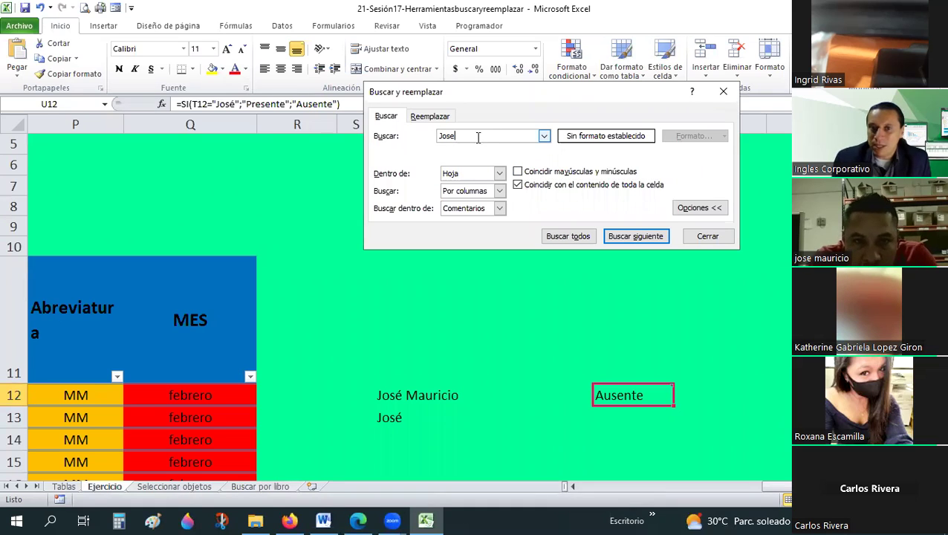
{"action": "double_click", "coordinate": [468, 135]}
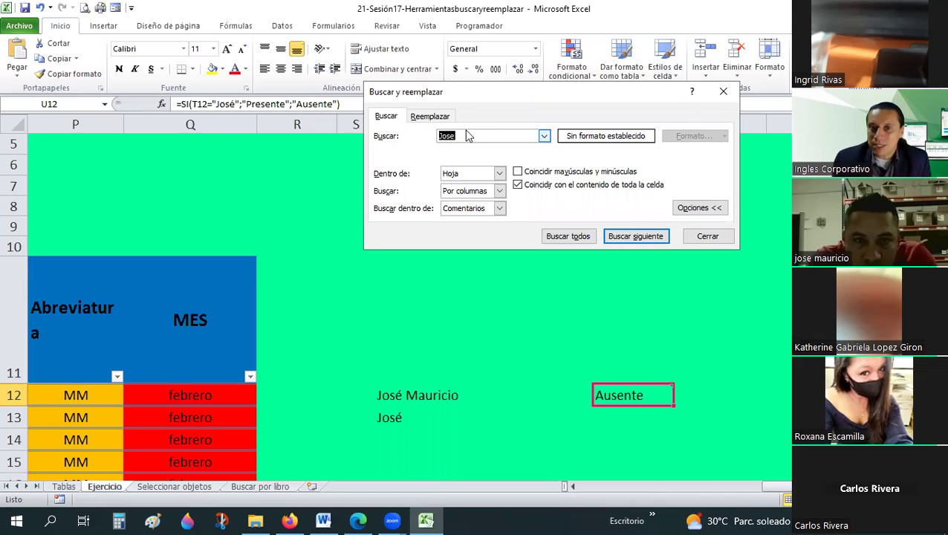
{"action": "left_click", "coordinate": [523, 172]}
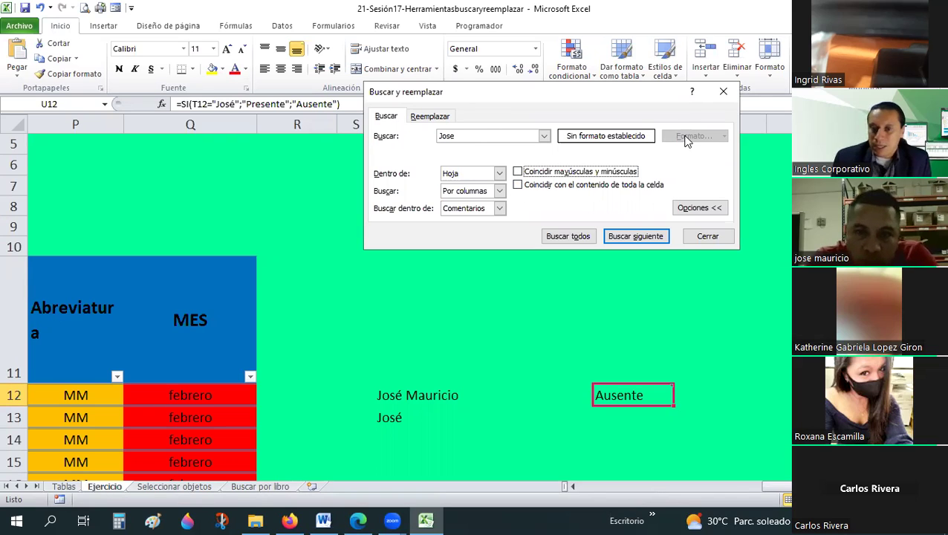
{"action": "left_click", "coordinate": [701, 208]}
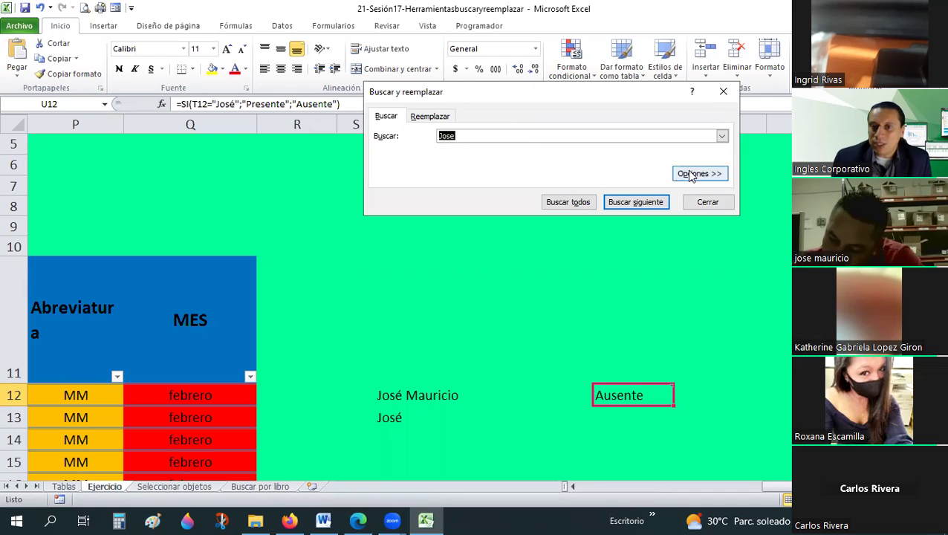
{"action": "left_click", "coordinate": [423, 438]}
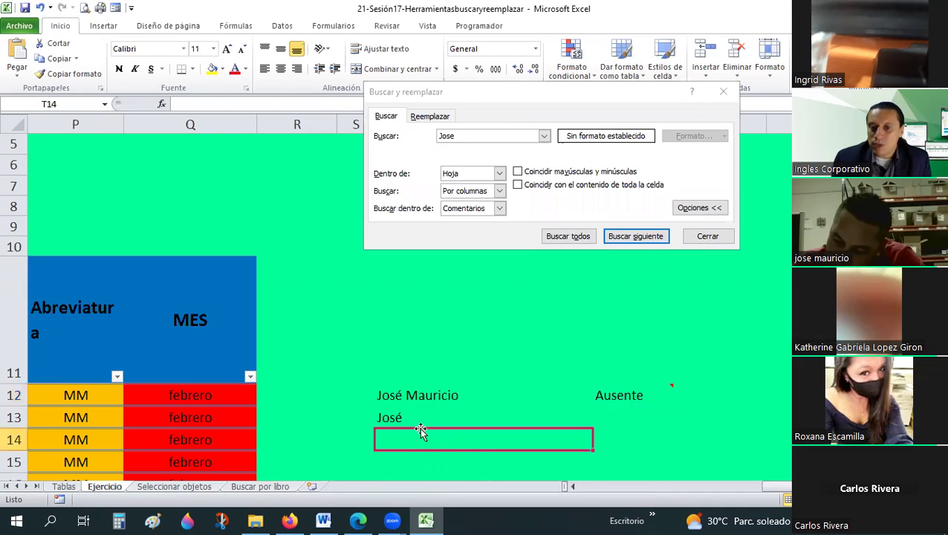
{"action": "scroll", "coordinate": [412, 319], "scroll_direction": "down", "scroll_amount": 2}
{"action": "key", "text": "Up"}
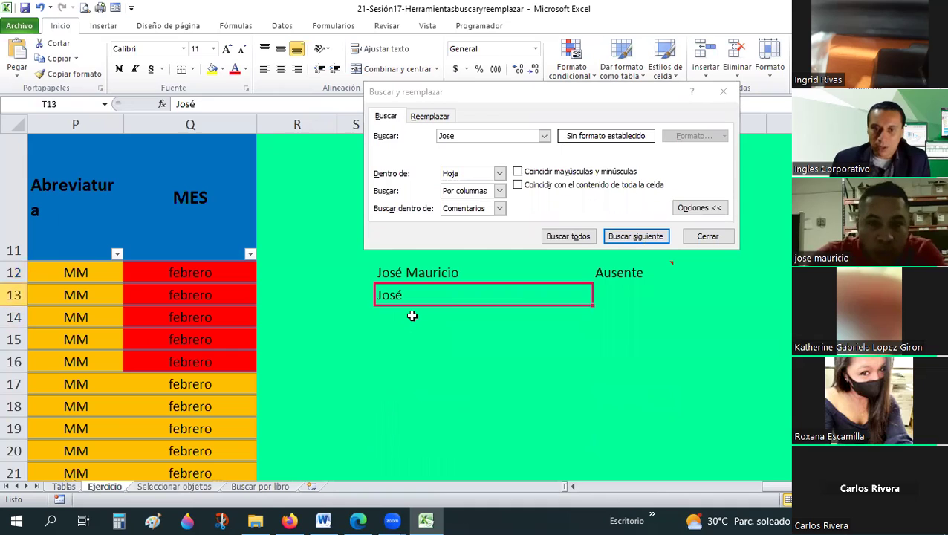
{"action": "key", "text": "ctrl+c"}
{"action": "left_click", "coordinate": [412, 316]}
{"action": "key", "text": "shift+Down"}
{"action": "key", "text": "shift+Down"}
{"action": "key", "text": "shift+Down"}
{"action": "key", "text": "ctrl+v"}
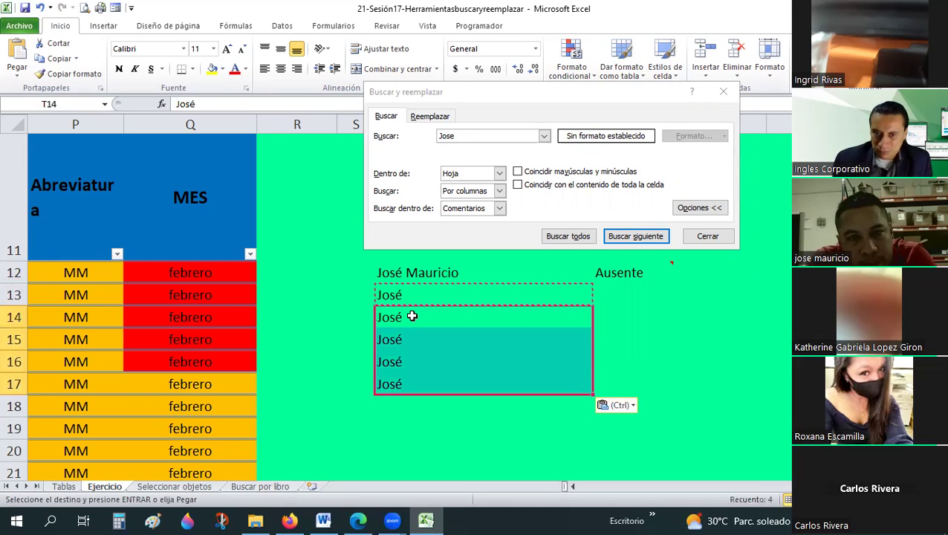
{"action": "left_click", "coordinate": [412, 316]}
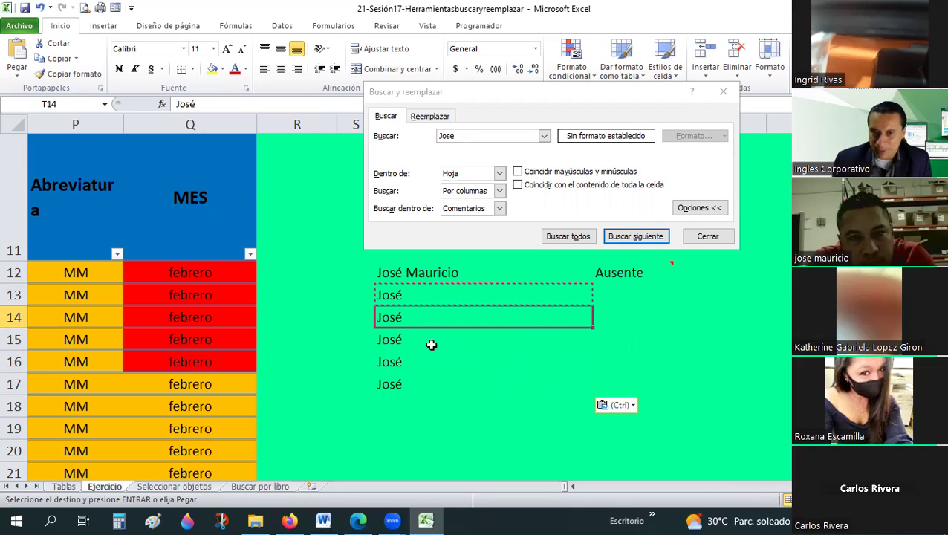
{"action": "left_click", "coordinate": [434, 381], "text": "shift"}
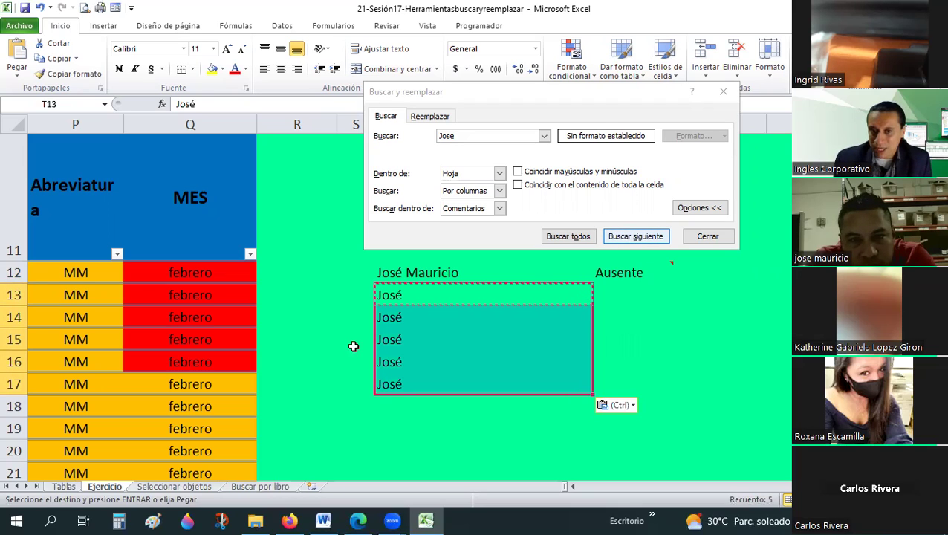
{"action": "left_click", "coordinate": [390, 297]}
{"action": "left_click", "coordinate": [400, 343]}
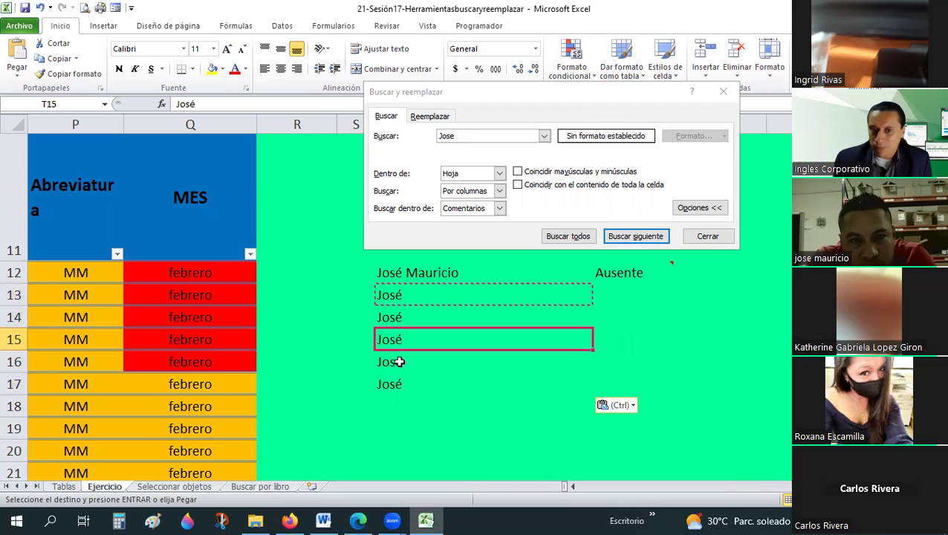
{"action": "left_click", "coordinate": [391, 383]}
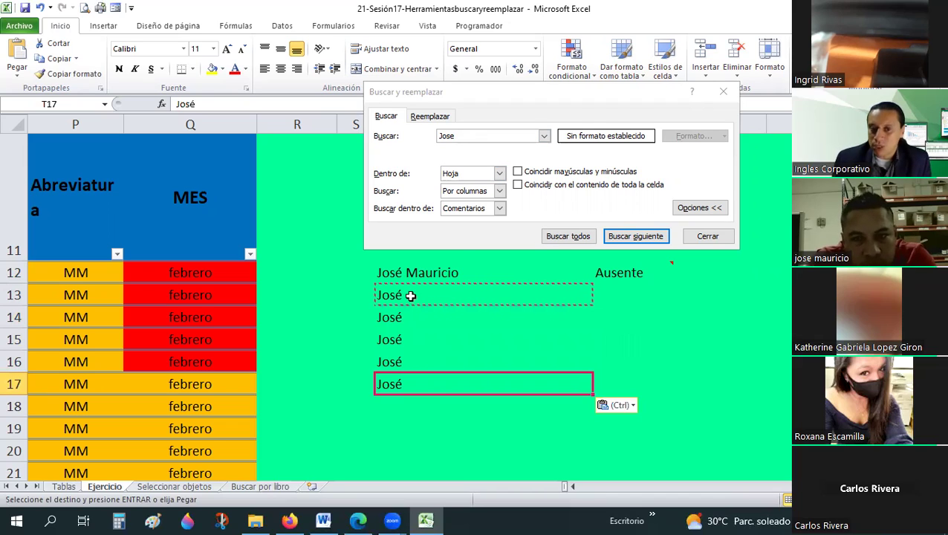
{"action": "left_click_drag", "start_coordinate": [410, 296], "coordinate": [407, 384]}
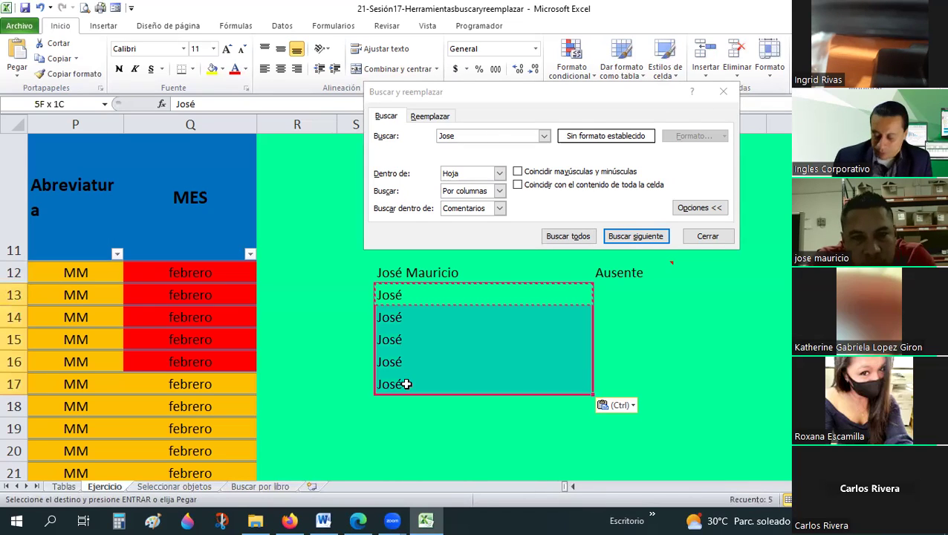
{"action": "key", "text": "Down"}
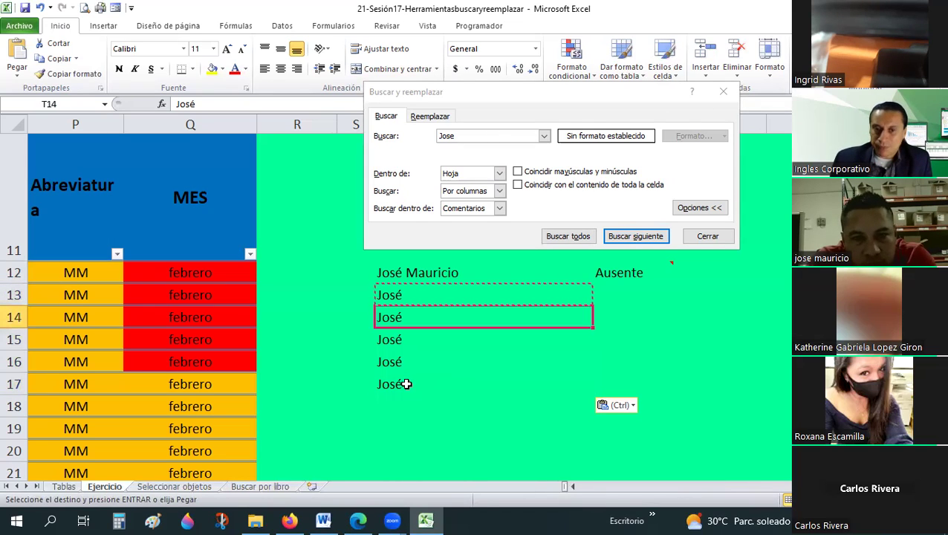
{"action": "left_click_drag", "start_coordinate": [408, 390], "coordinate": [406, 388]}
{"action": "key", "text": "Delete"}
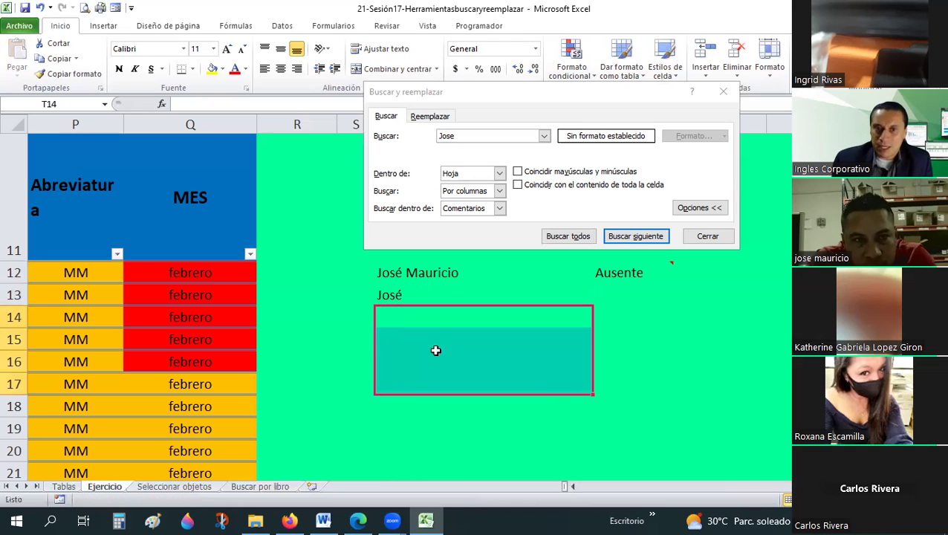
Step: On the Reemplazar tab, add a blue cell fill as the find format for Jose
{"action": "left_click", "coordinate": [430, 116]}
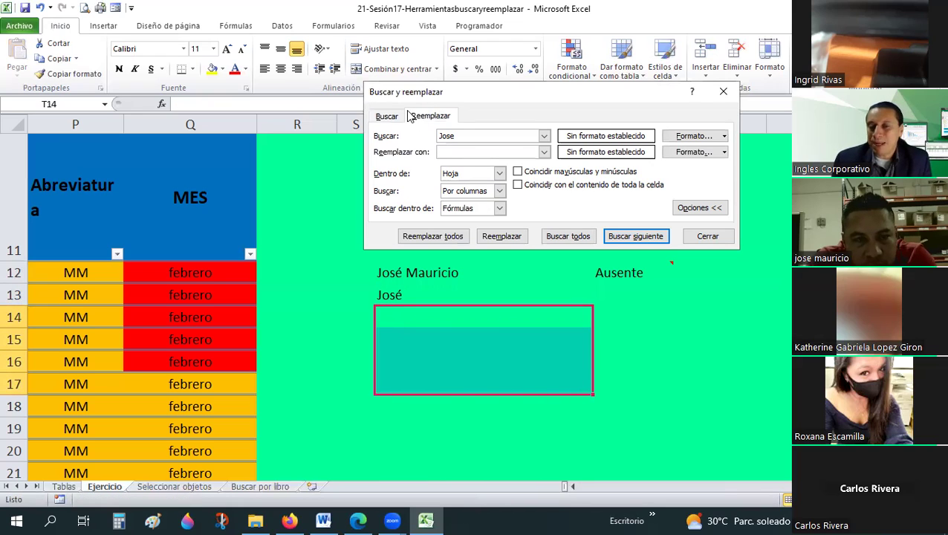
{"action": "left_click", "coordinate": [724, 137]}
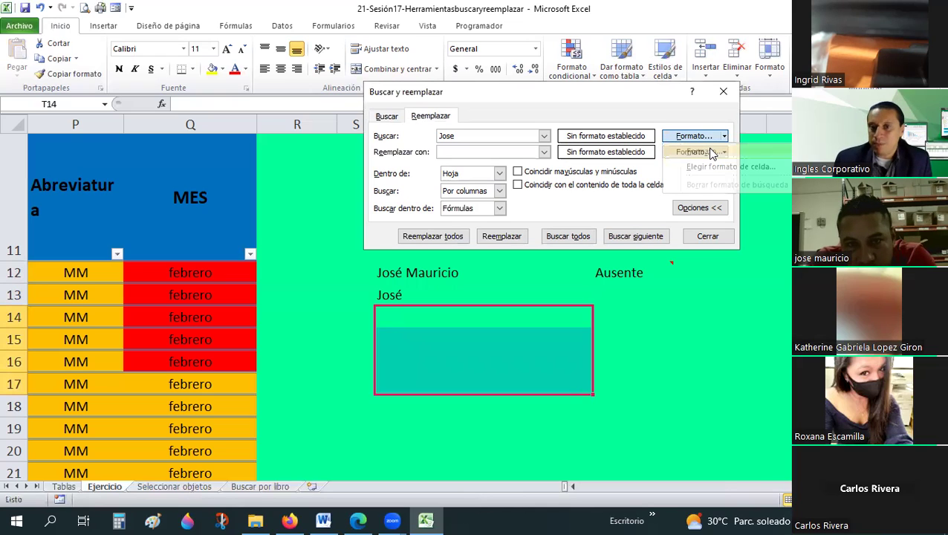
{"action": "left_click", "coordinate": [702, 152]}
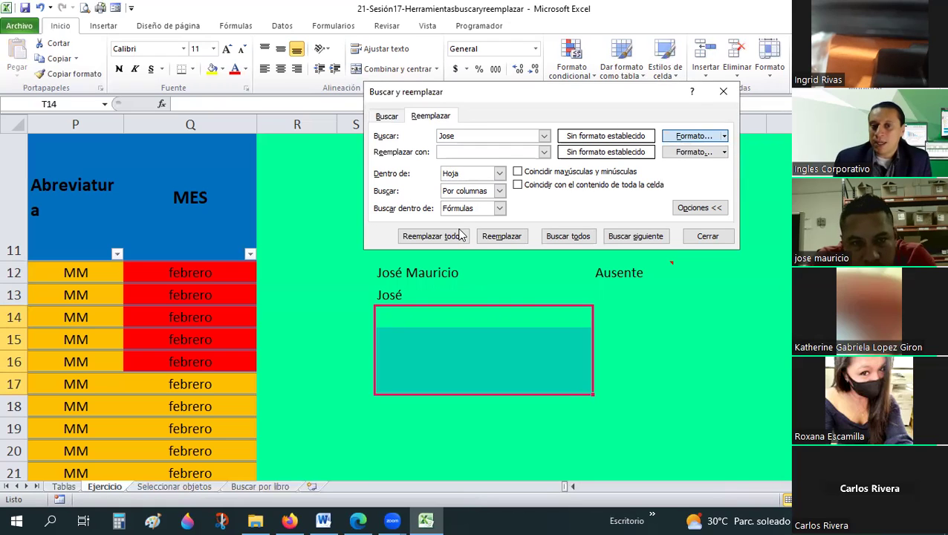
{"action": "key", "text": "Return"}
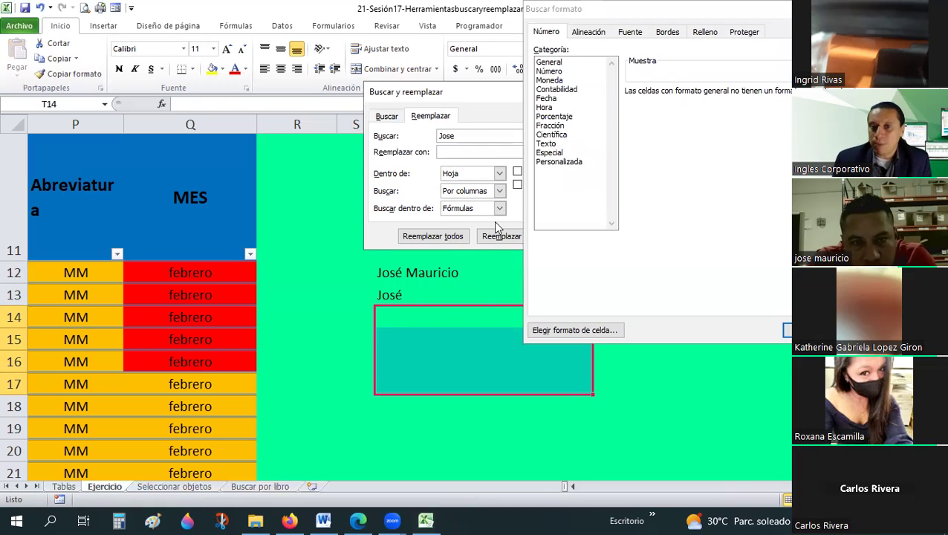
{"action": "left_click", "coordinate": [596, 82]}
{"action": "left_click", "coordinate": [787, 332]}
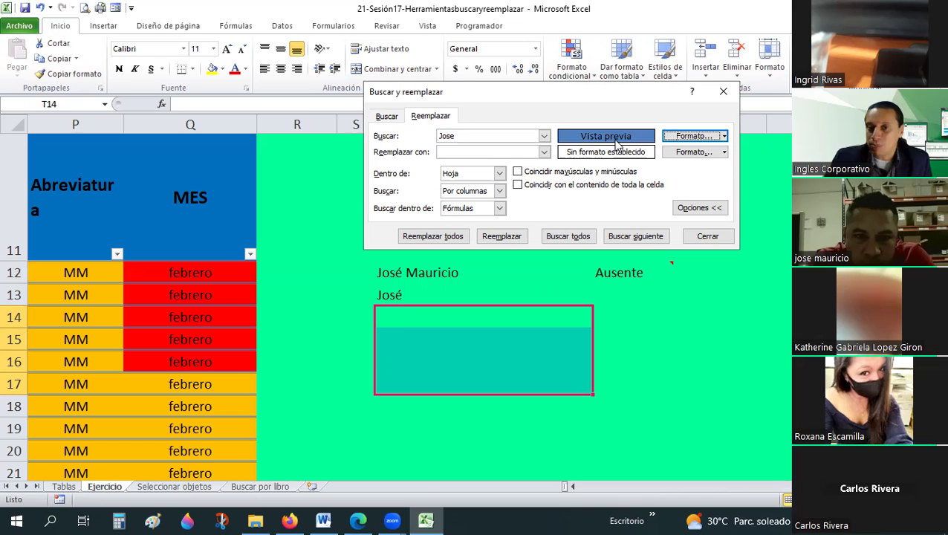
Step: Make the Jose find format Negrita, with Superíndice and Tachado unchecked
{"action": "left_click", "coordinate": [724, 138]}
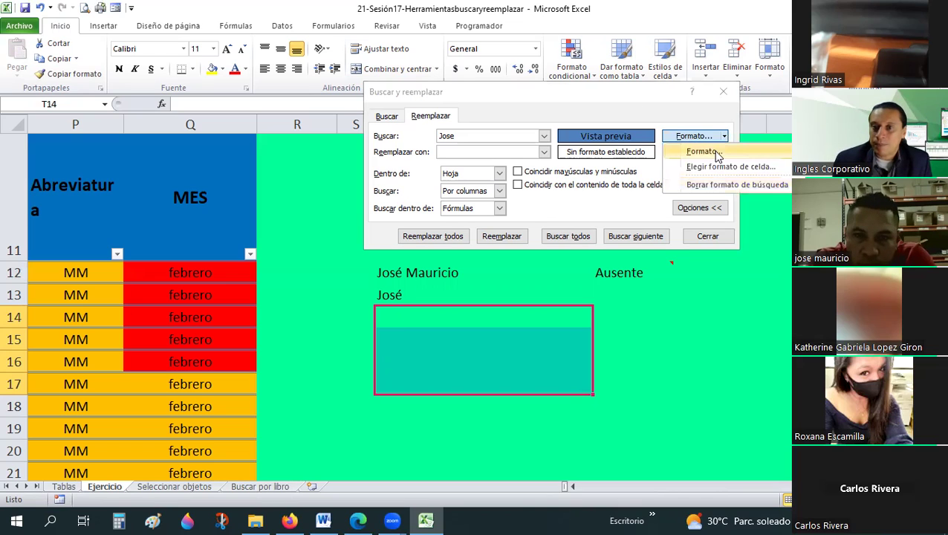
{"action": "left_click", "coordinate": [716, 153]}
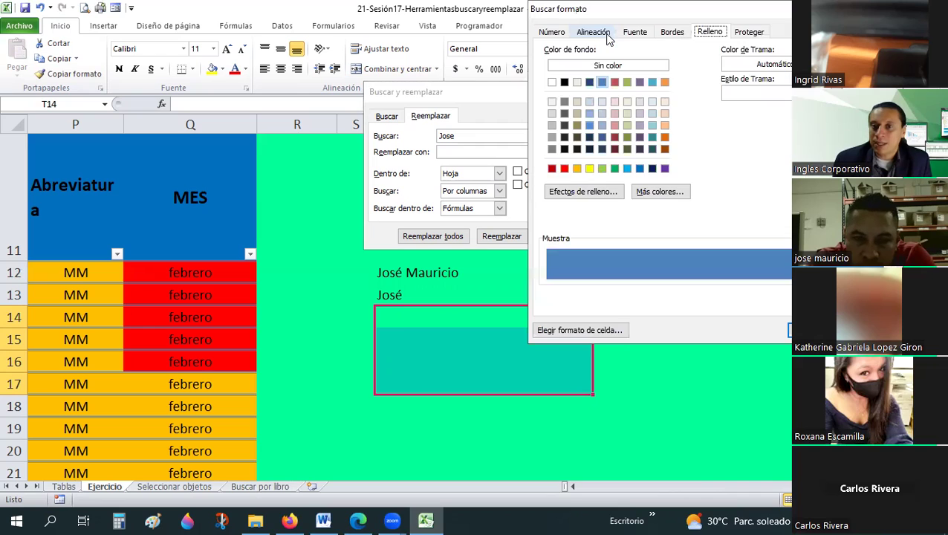
{"action": "left_click", "coordinate": [593, 35]}
{"action": "left_click", "coordinate": [551, 32]}
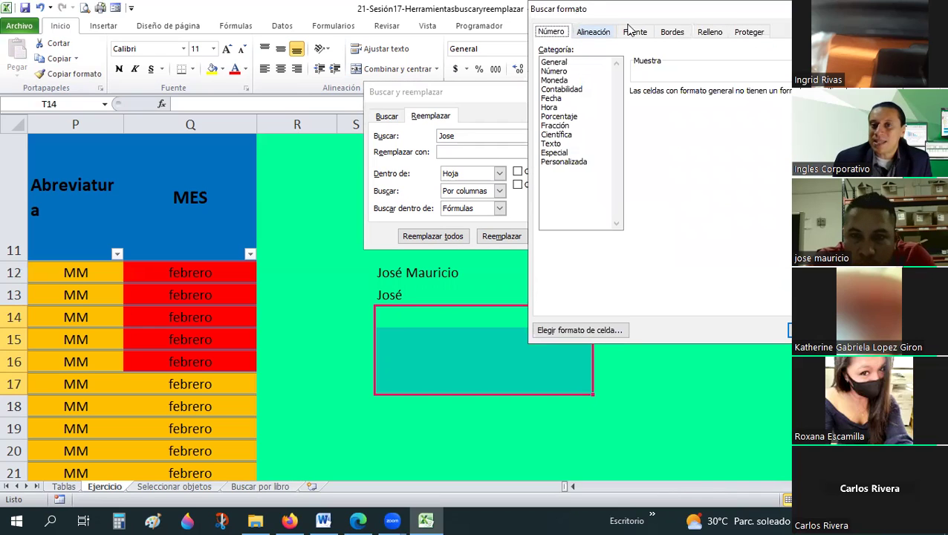
{"action": "left_click", "coordinate": [635, 32]}
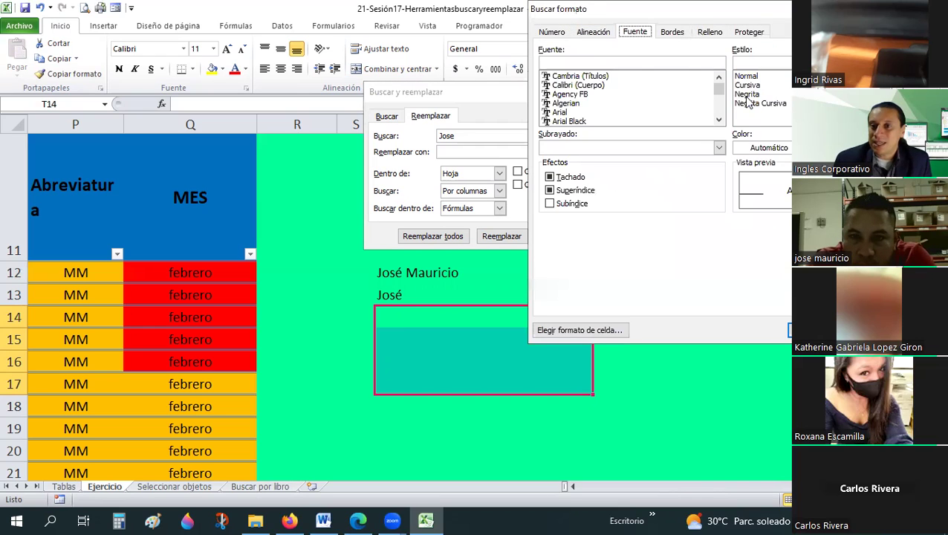
{"action": "key", "text": "Down"}
{"action": "key", "text": "Down"}
{"action": "key", "text": "Down"}
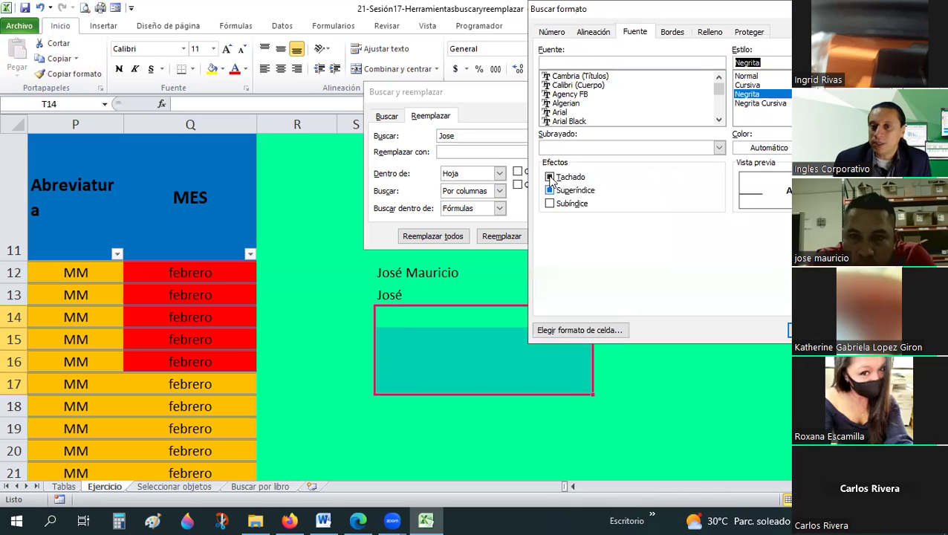
{"action": "left_click", "coordinate": [550, 191]}
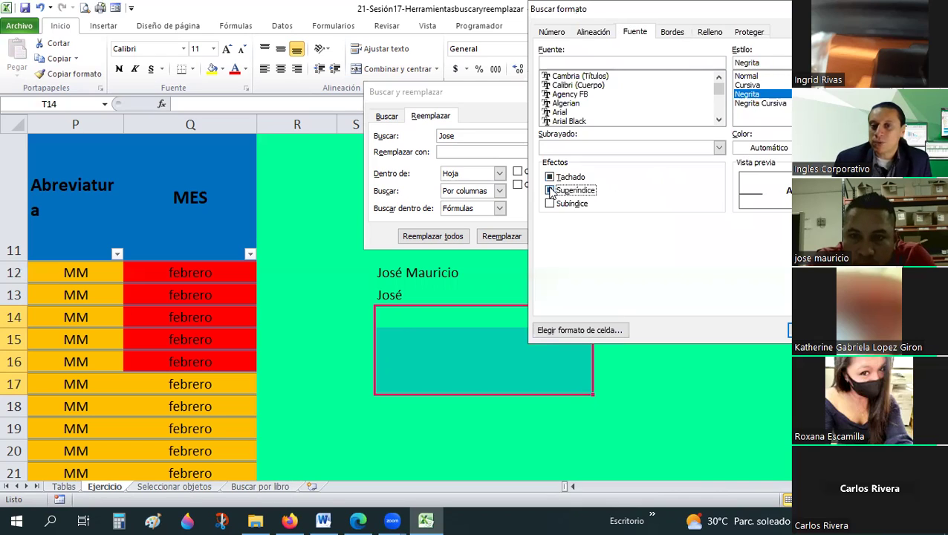
{"action": "left_click", "coordinate": [550, 177]}
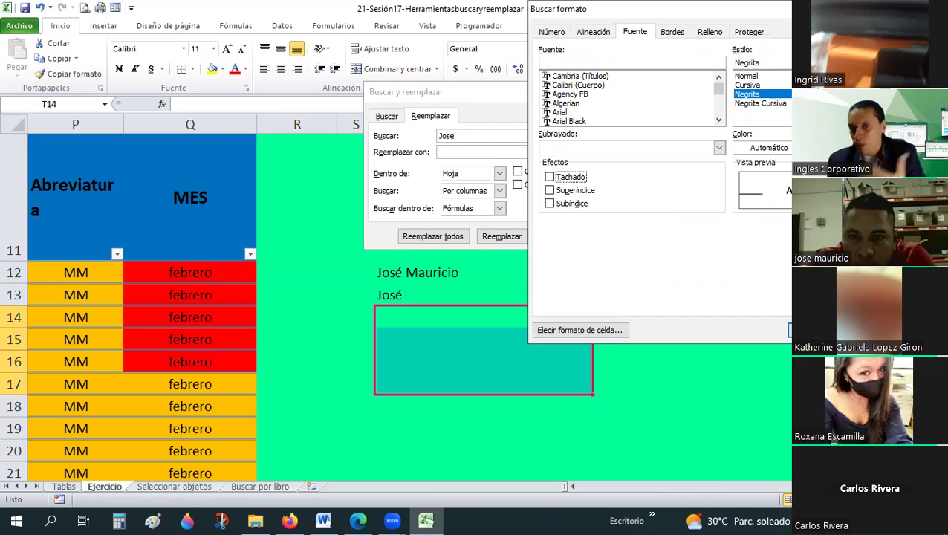
{"action": "key", "text": "Return"}
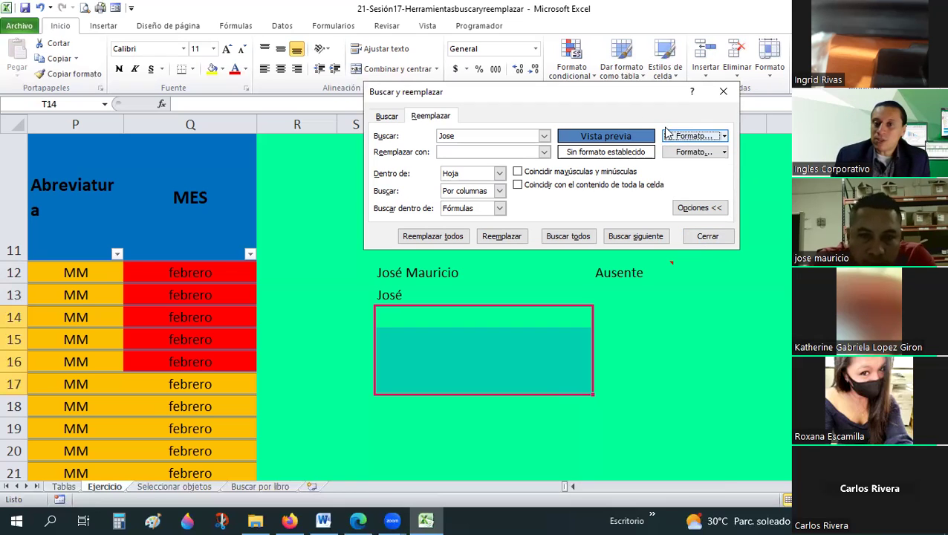
Step: Remove the search format with Borrar formato de búsqueda
{"action": "left_click", "coordinate": [724, 137]}
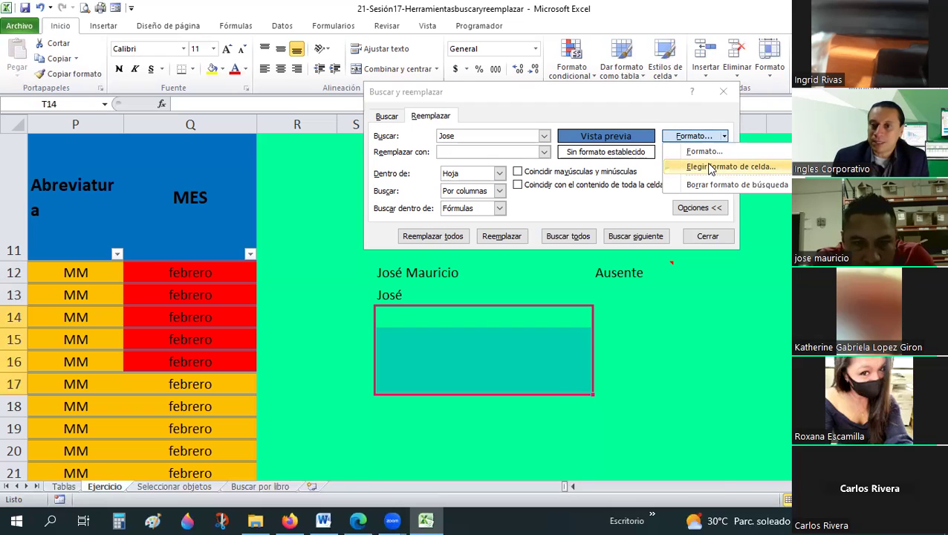
{"action": "left_click", "coordinate": [707, 184]}
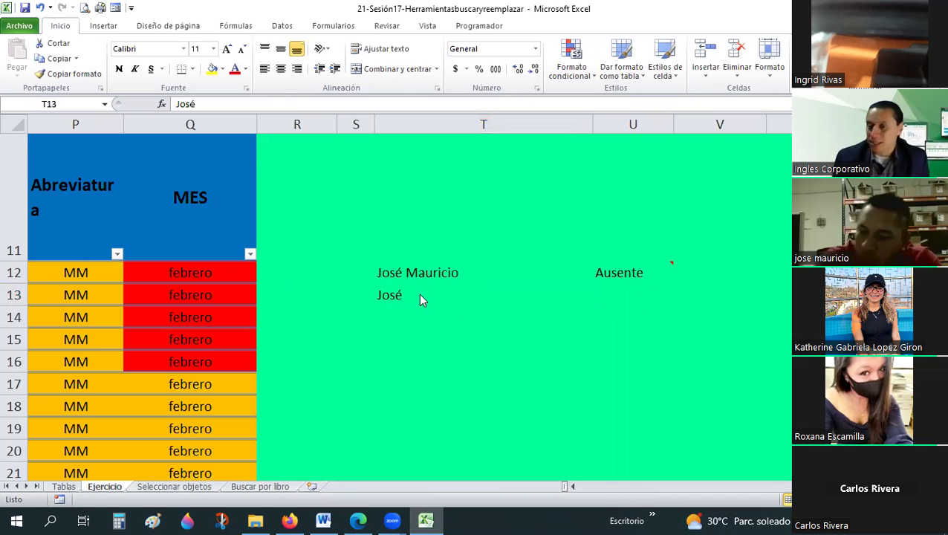
Step: Select T15 and bring up Buscar y reemplazar with Ctrl+B, closing and reopening it
{"action": "left_click", "coordinate": [508, 348]}
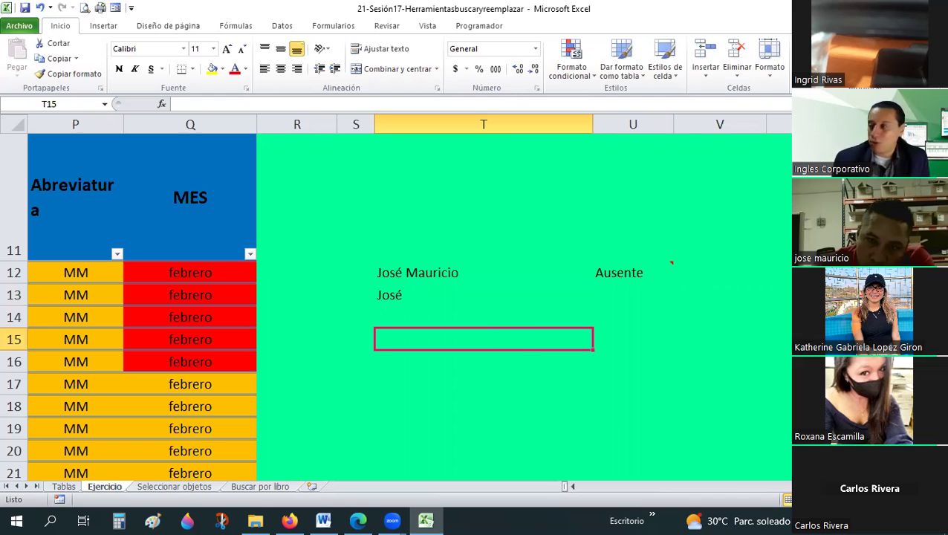
{"action": "key", "text": "ctrl+b"}
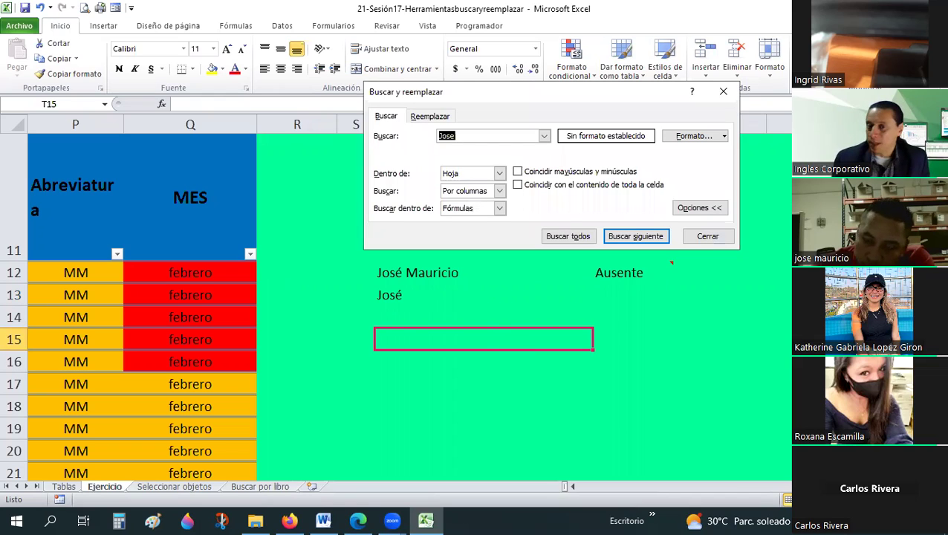
{"action": "left_click", "coordinate": [723, 91]}
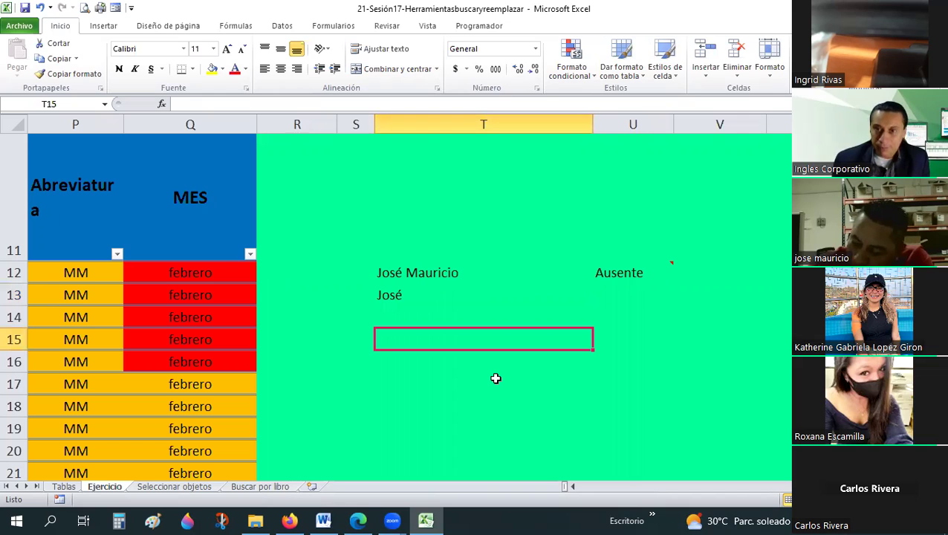
{"action": "key", "text": "ctrl+b"}
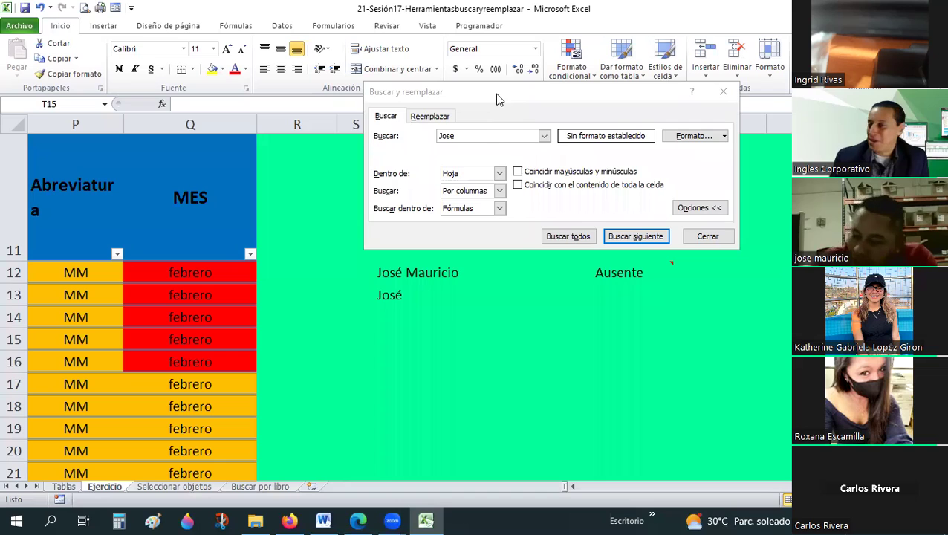
Step: Move the Buscar y reemplazar dialog left, select T15, and close the dialog
{"action": "left_click_drag", "start_coordinate": [498, 99], "coordinate": [258, 153]}
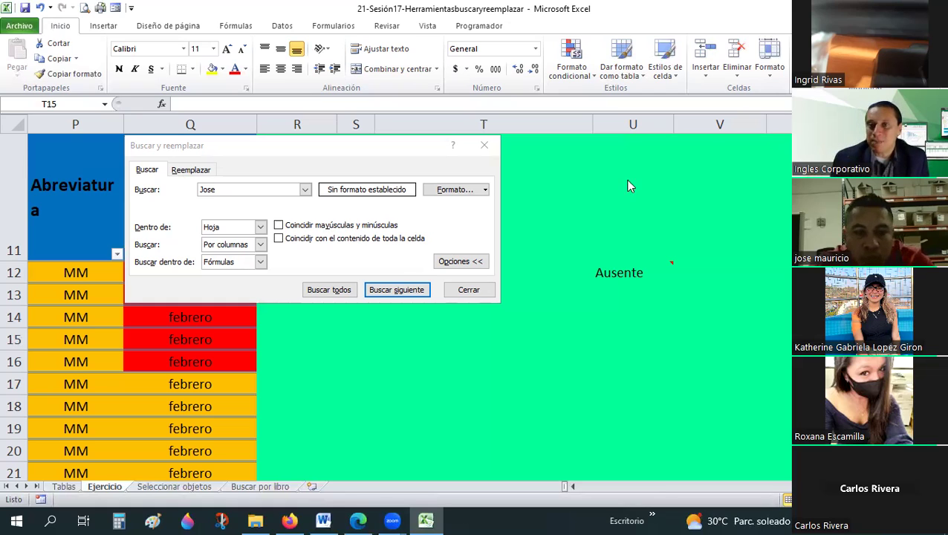
{"action": "left_click", "coordinate": [482, 339]}
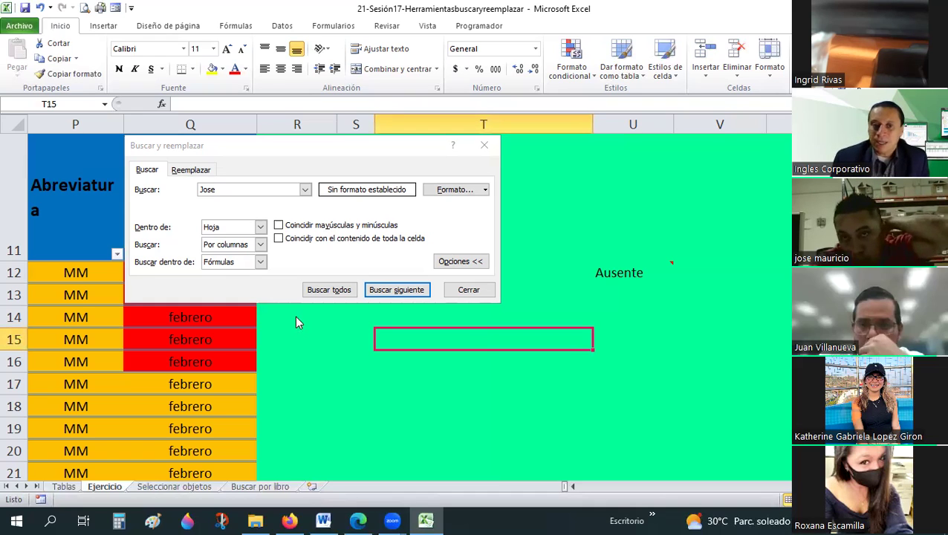
{"action": "left_click", "coordinate": [471, 291]}
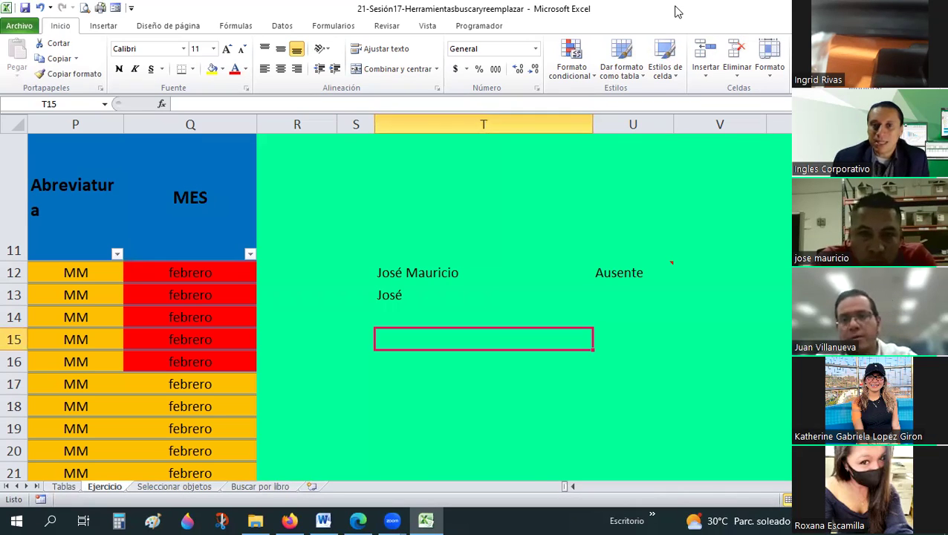
Step: Minimize and restore Excel, then move and widen its window on the left
{"action": "left_click", "coordinate": [426, 520]}
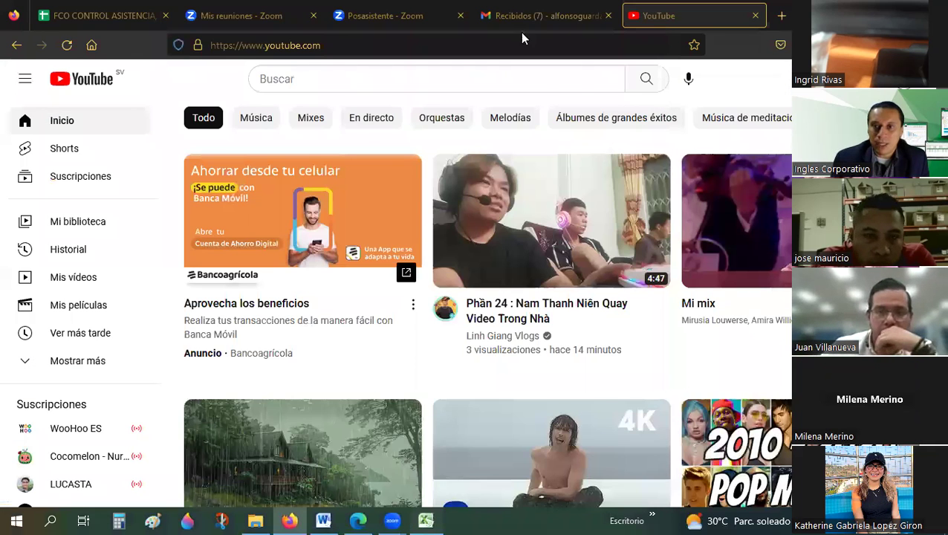
{"action": "left_click", "coordinate": [425, 520]}
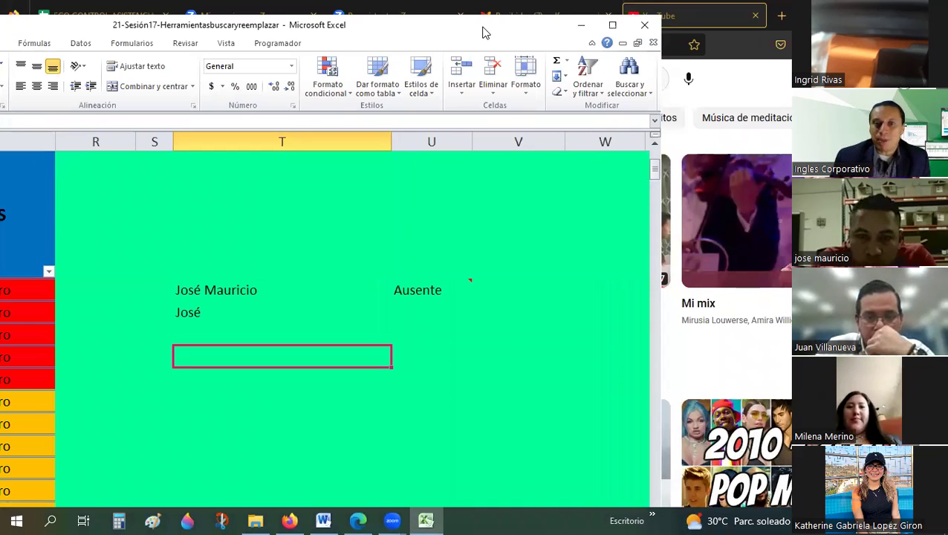
{"action": "left_click_drag", "start_coordinate": [482, 33], "coordinate": [336, 20]}
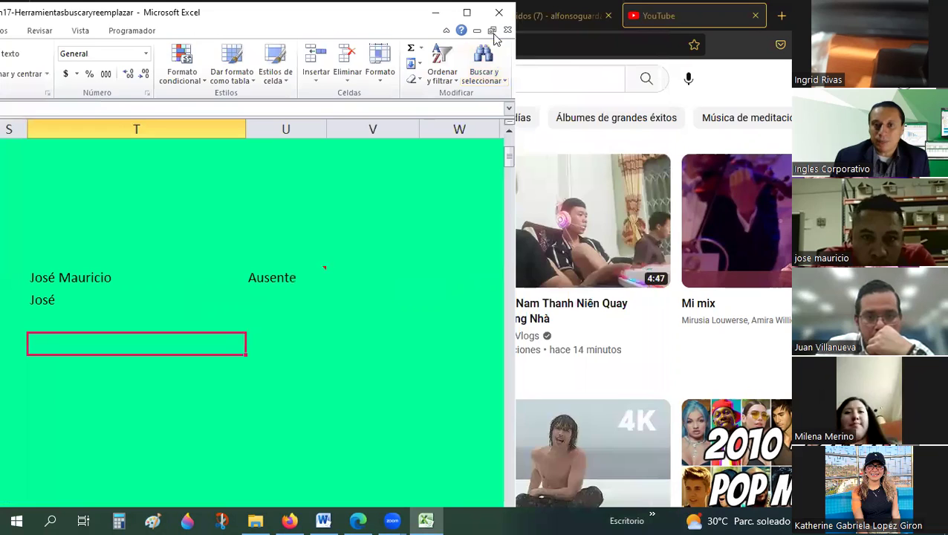
{"action": "left_click_drag", "start_coordinate": [512, 57], "coordinate": [658, 57]}
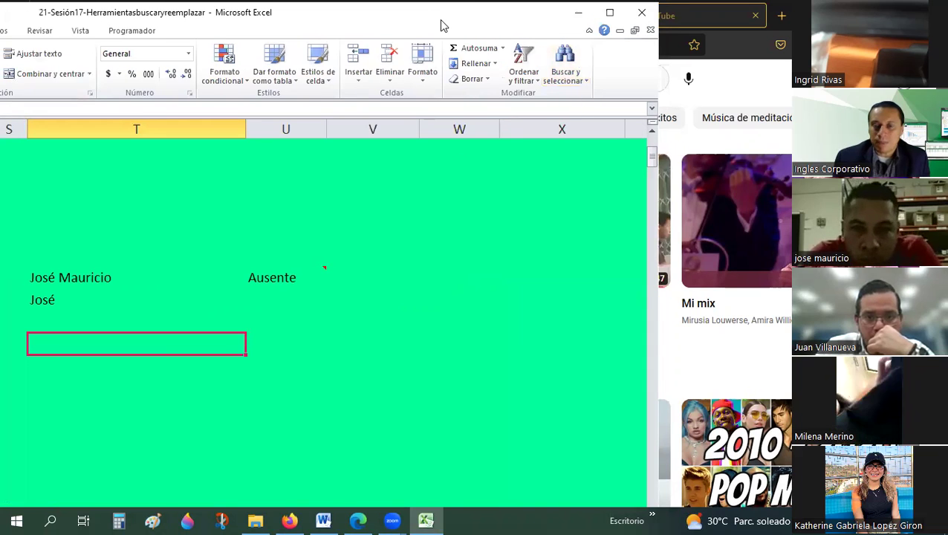
{"action": "left_click_drag", "start_coordinate": [445, 23], "coordinate": [394, 31]}
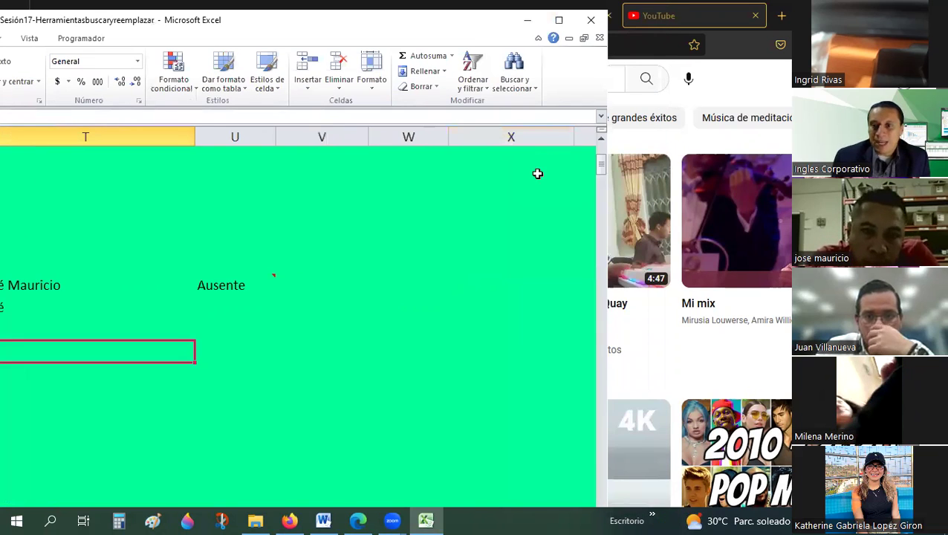
Step: Open Ir a from Buscar y seleccionar, enter reference U25, then choose Especial
{"action": "left_click", "coordinate": [537, 95]}
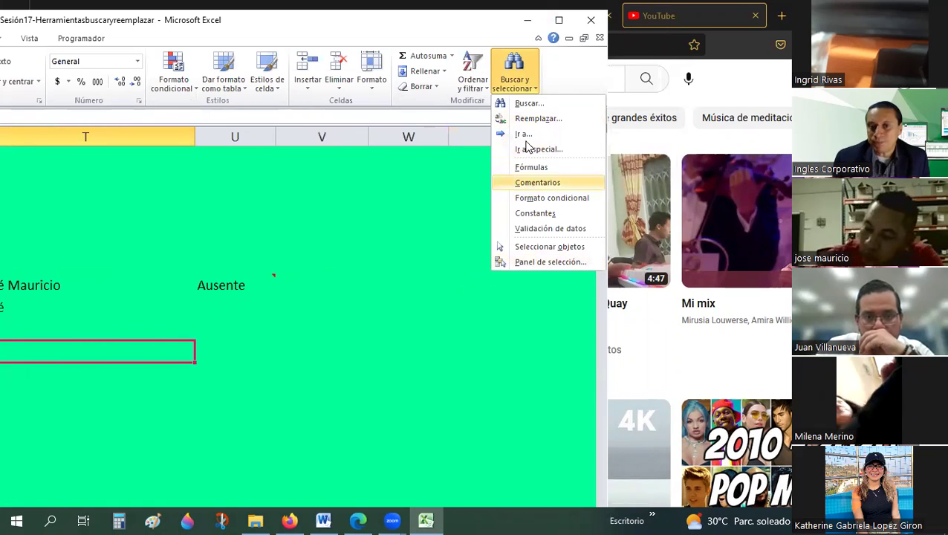
{"action": "left_click", "coordinate": [524, 135]}
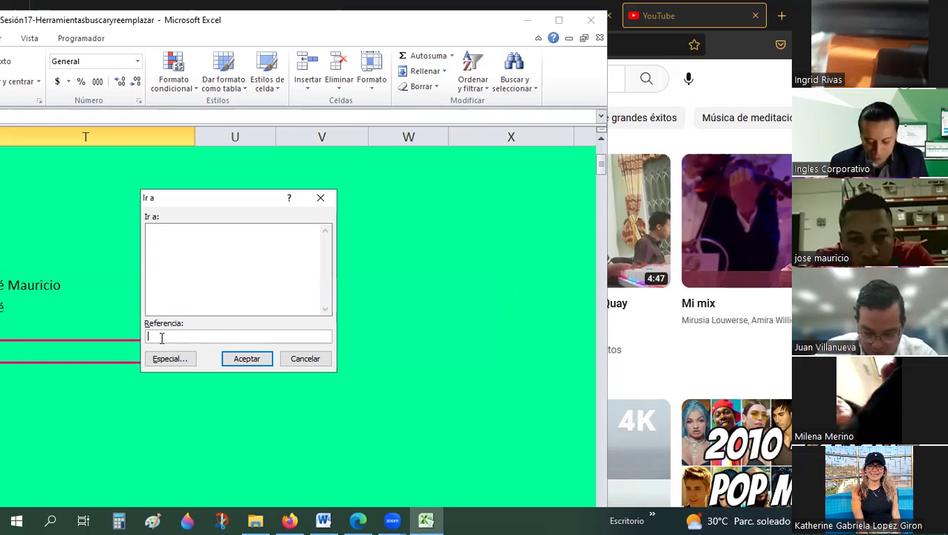
{"action": "type", "text": "u25"}
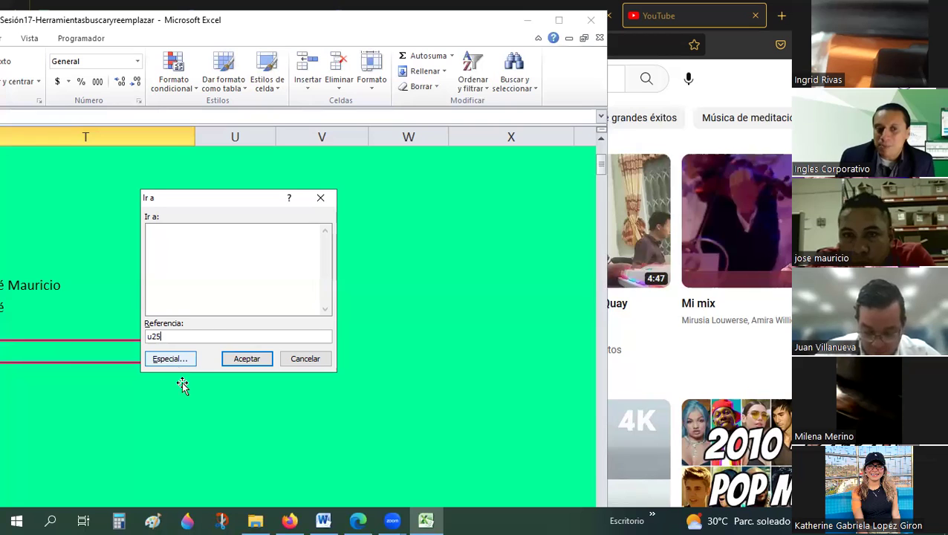
{"action": "left_click", "coordinate": [177, 360]}
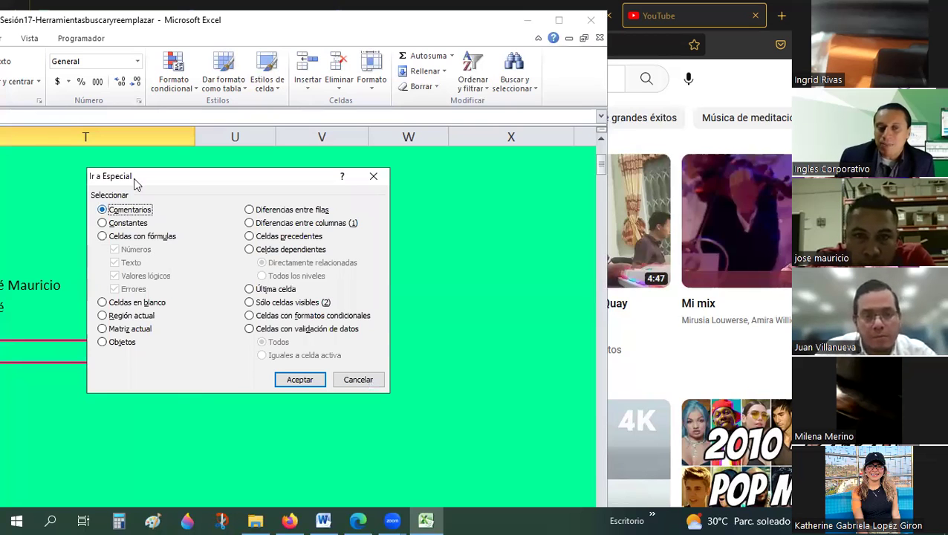
Step: Cancel Ir a Especial, then reopen it directly from Buscar y seleccionar and dismiss it
{"action": "left_click_drag", "start_coordinate": [133, 178], "coordinate": [175, 155]}
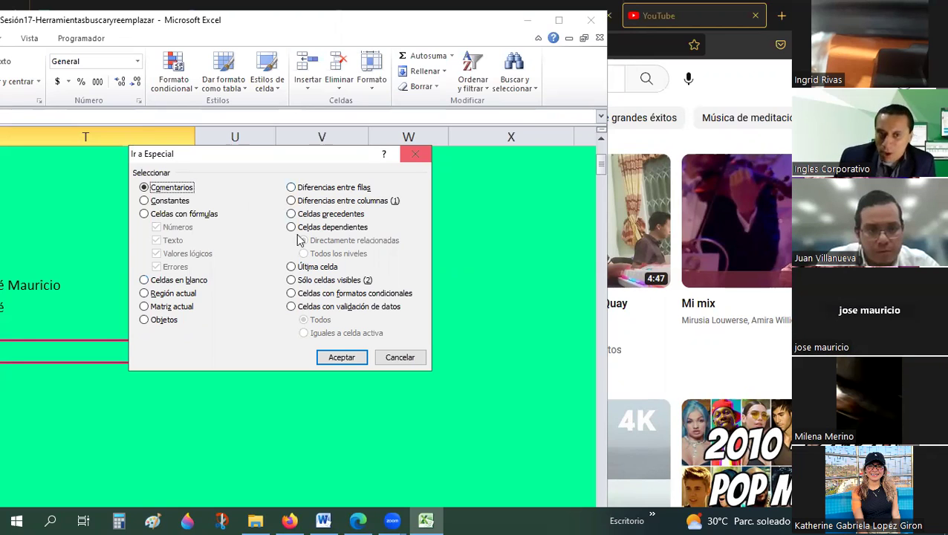
{"action": "left_click", "coordinate": [410, 361]}
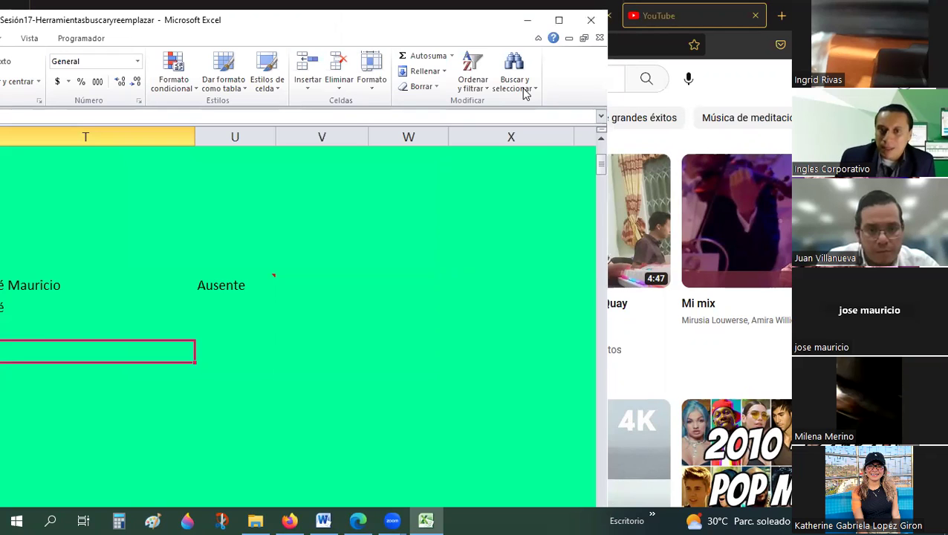
{"action": "left_click", "coordinate": [525, 88]}
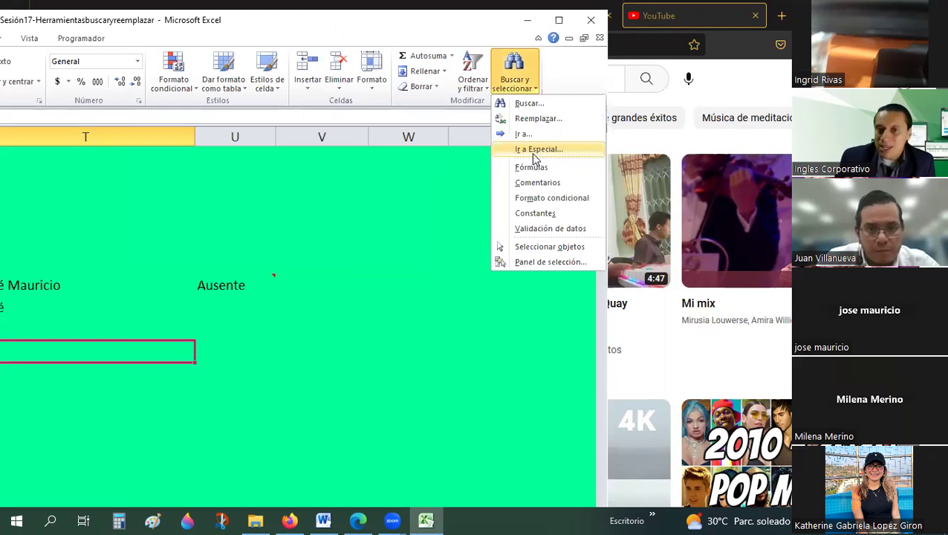
{"action": "left_click", "coordinate": [531, 152]}
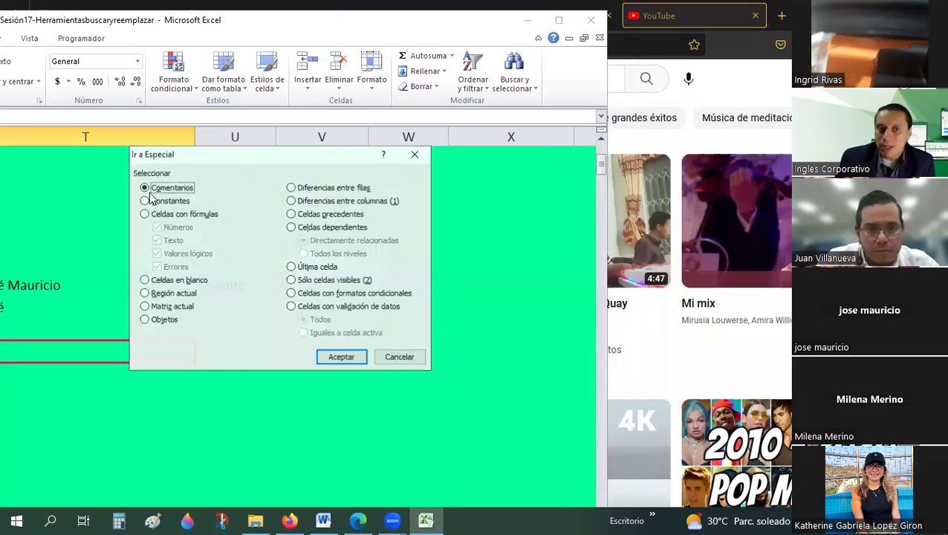
{"action": "key", "text": "Return"}
Step: Reach Ir a Especial again through Ir a > Especial and cancel it
{"action": "left_click", "coordinate": [534, 87]}
{"action": "left_click", "coordinate": [522, 134]}
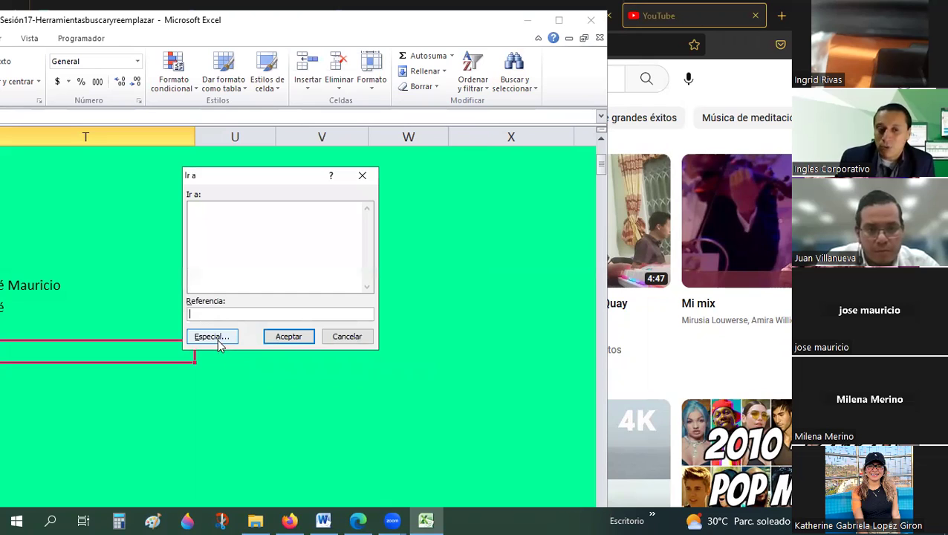
{"action": "left_click", "coordinate": [218, 343]}
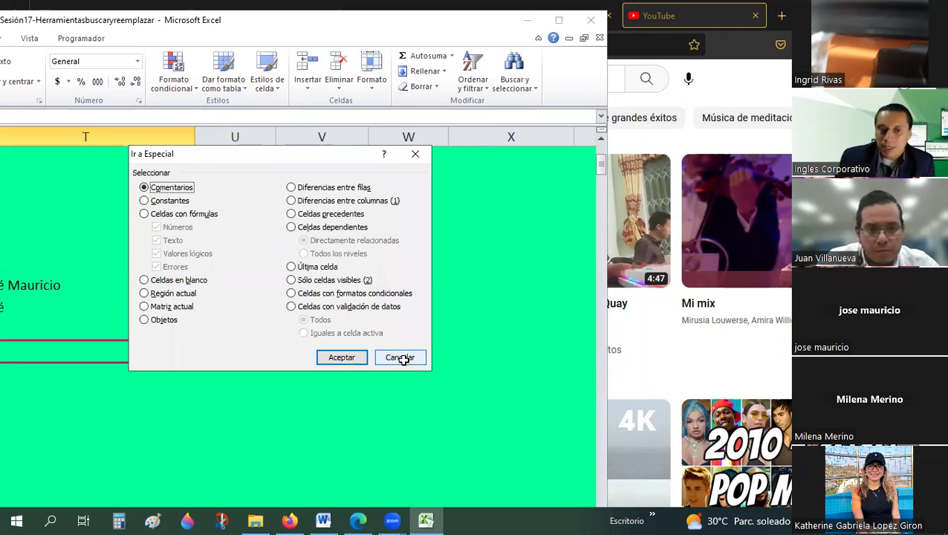
{"action": "left_click", "coordinate": [403, 359]}
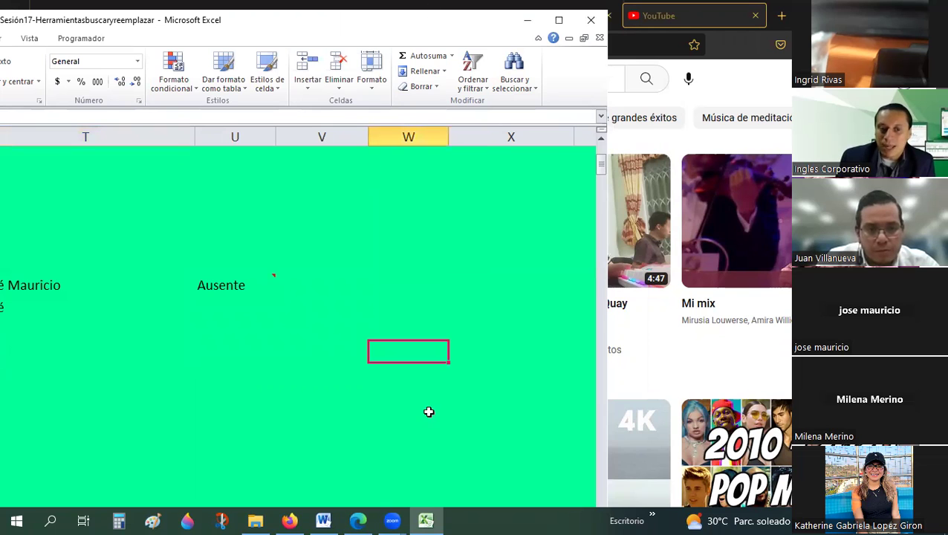
Step: Maximize Excel, select all Fórmulas cells, and dismiss the 'No se encontraron celdas' notice
{"action": "key", "text": "super+Up"}
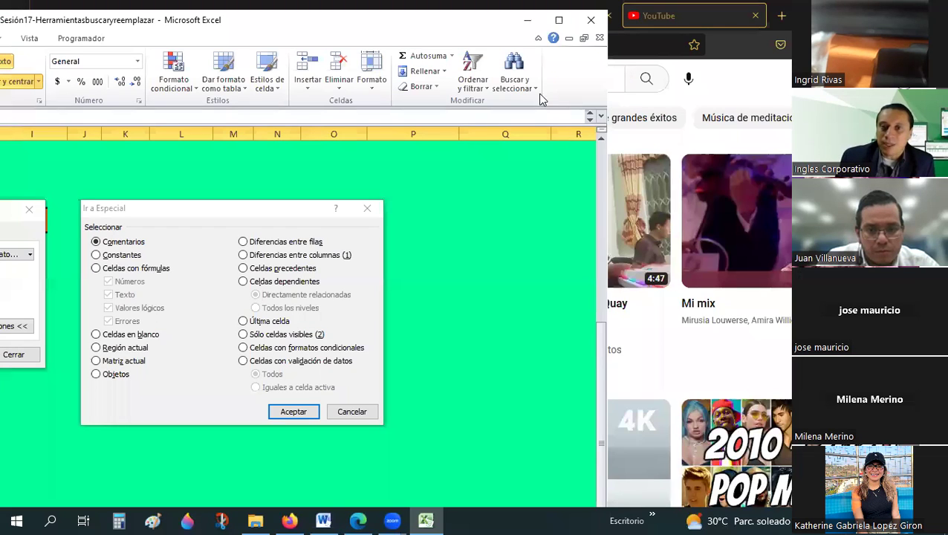
{"action": "left_click", "coordinate": [537, 87]}
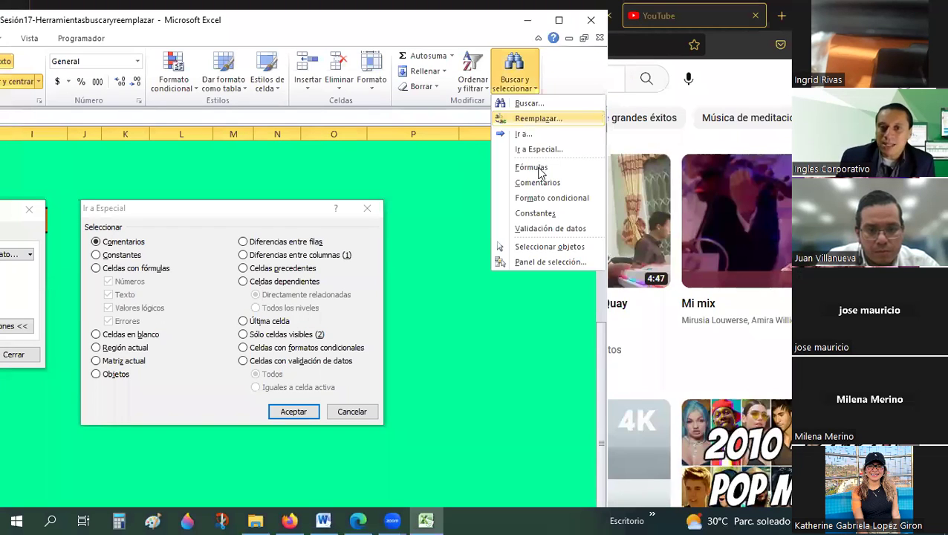
{"action": "left_click", "coordinate": [540, 167]}
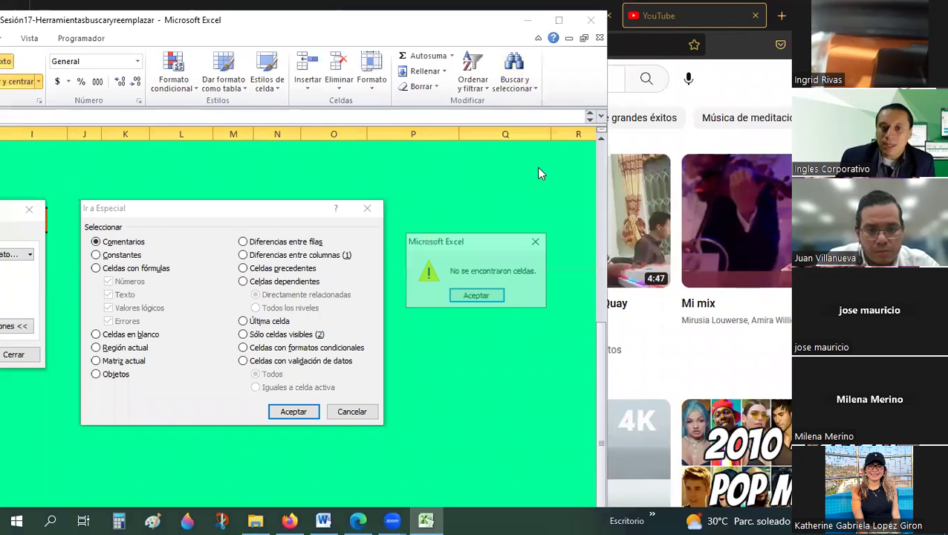
{"action": "left_click", "coordinate": [476, 296]}
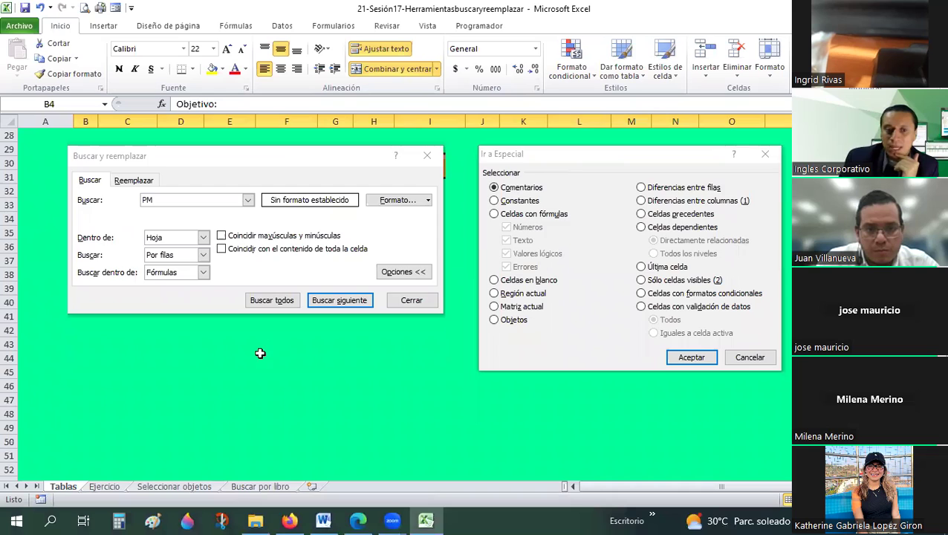
Step: Scroll down and enter EXCEL in cell L53
{"action": "scroll", "coordinate": [448, 360], "scroll_direction": "down", "scroll_amount": 3}
{"action": "scroll", "coordinate": [445, 358], "scroll_direction": "down", "scroll_amount": 2}
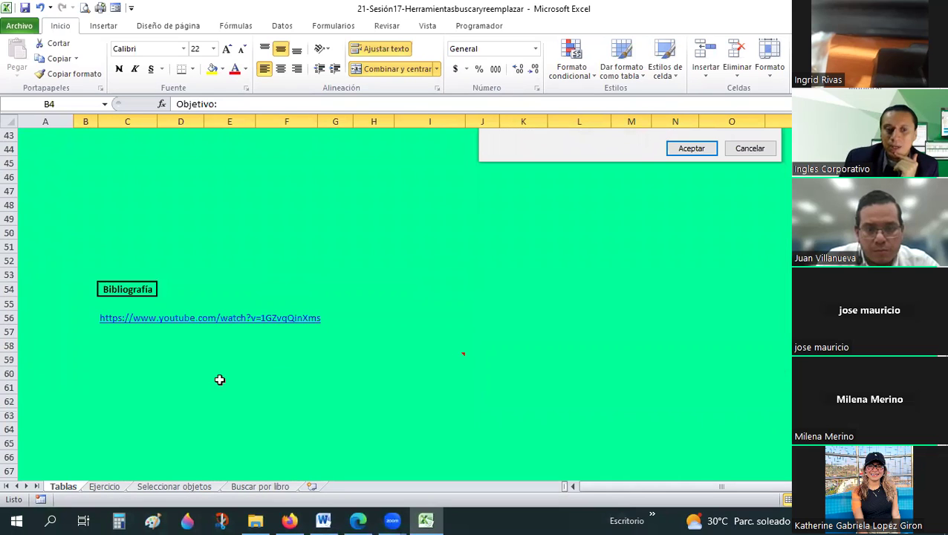
{"action": "scroll", "coordinate": [98, 377], "scroll_direction": "up", "scroll_amount": 4}
{"action": "scroll", "coordinate": [585, 300], "scroll_direction": "down", "scroll_amount": 3}
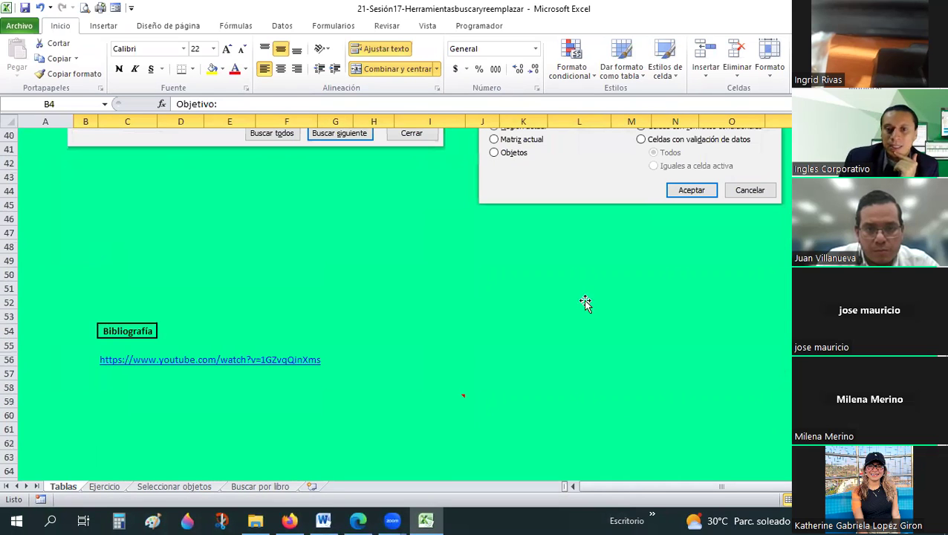
{"action": "scroll", "coordinate": [585, 301], "scroll_direction": "up", "scroll_amount": 10}
{"action": "scroll", "coordinate": [585, 300], "scroll_direction": "down", "scroll_amount": 8}
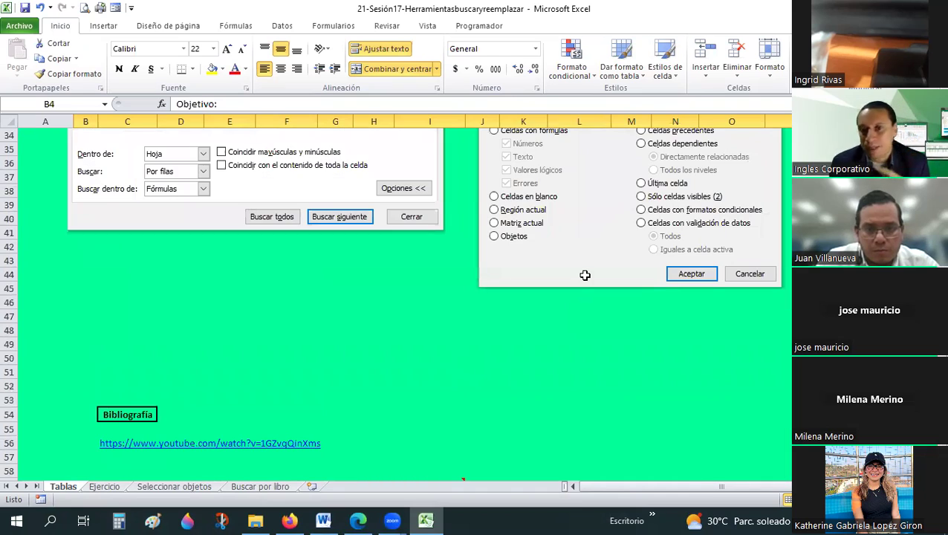
{"action": "scroll", "coordinate": [585, 276], "scroll_direction": "down", "scroll_amount": 3}
{"action": "left_click", "coordinate": [585, 275]}
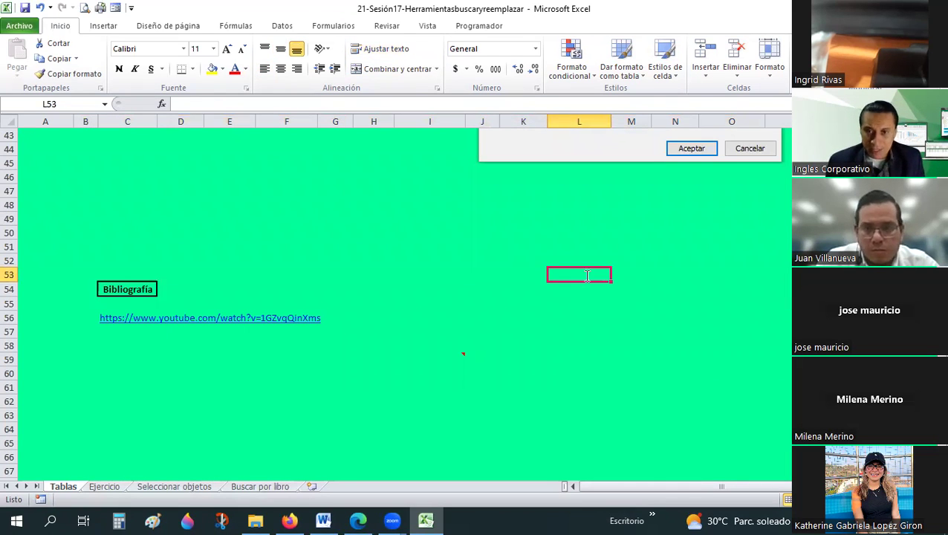
{"action": "type", "text": "EXCEL"}
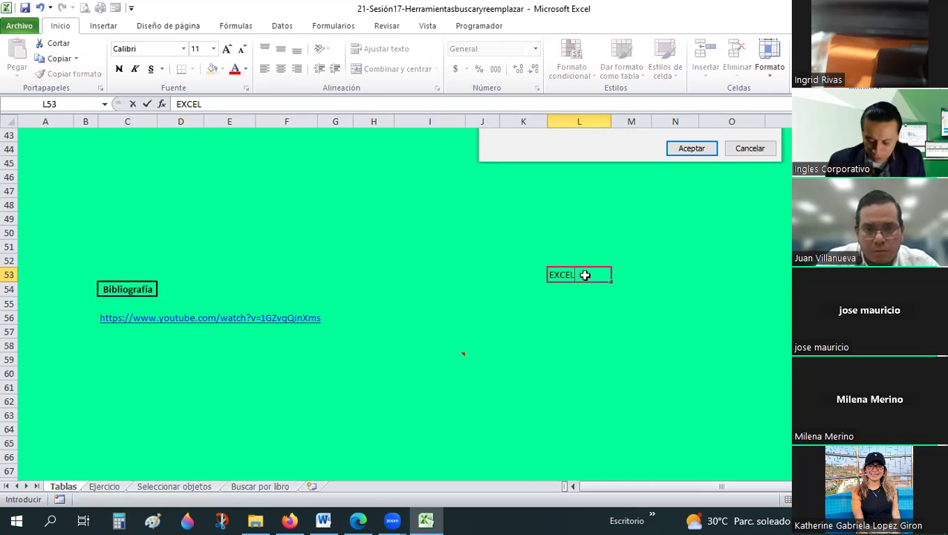
{"action": "key", "text": "Tab"}
Step: Enter =SI(L53=L53;"Básico";" ") in M53 and restore the window beside the browser
{"action": "type", "text": "=si"}
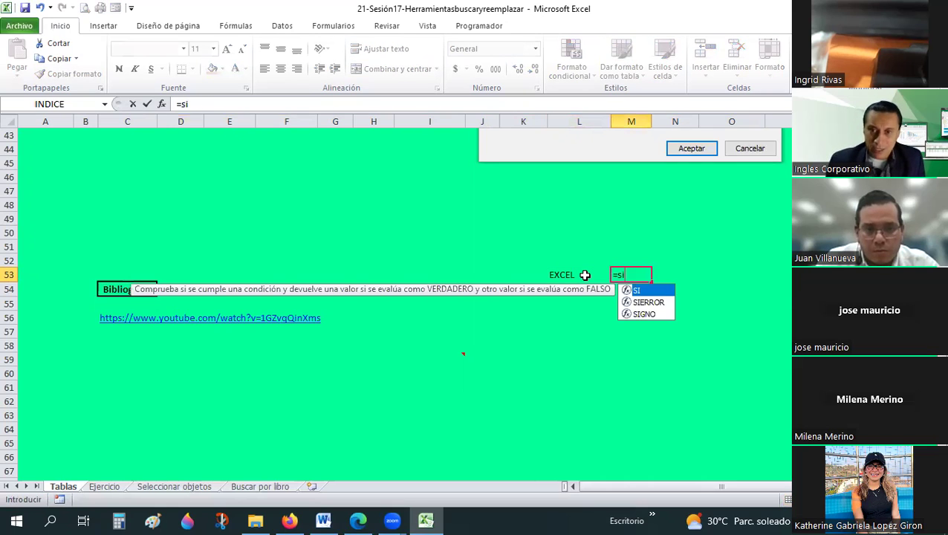
{"action": "type", "text": "("}
{"action": "left_click", "coordinate": [585, 275]}
{"action": "type", "text": "="}
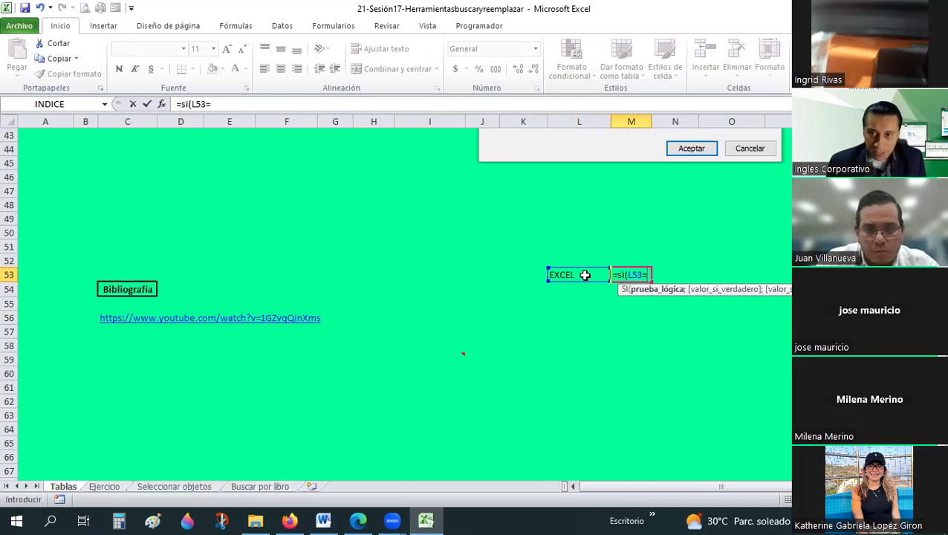
{"action": "left_click", "coordinate": [585, 275]}
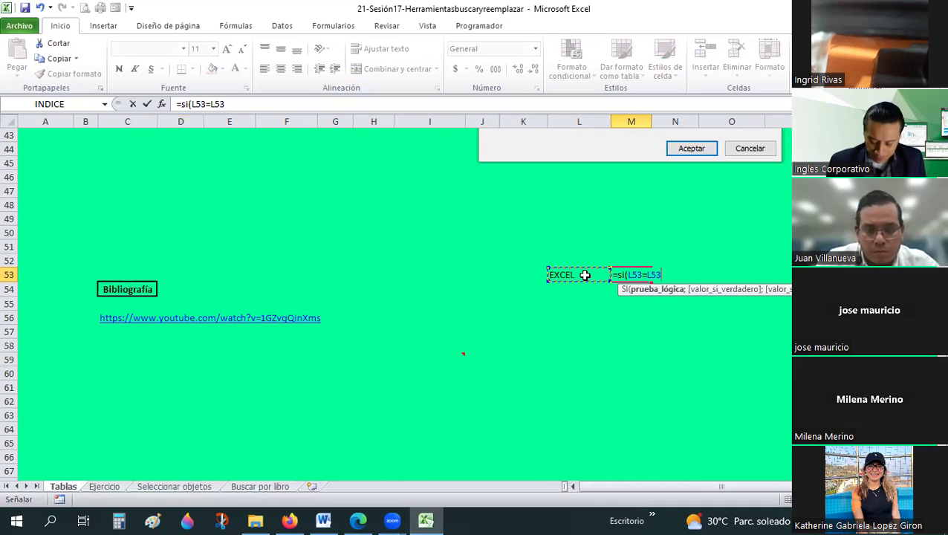
{"action": "type", "text": ";"}
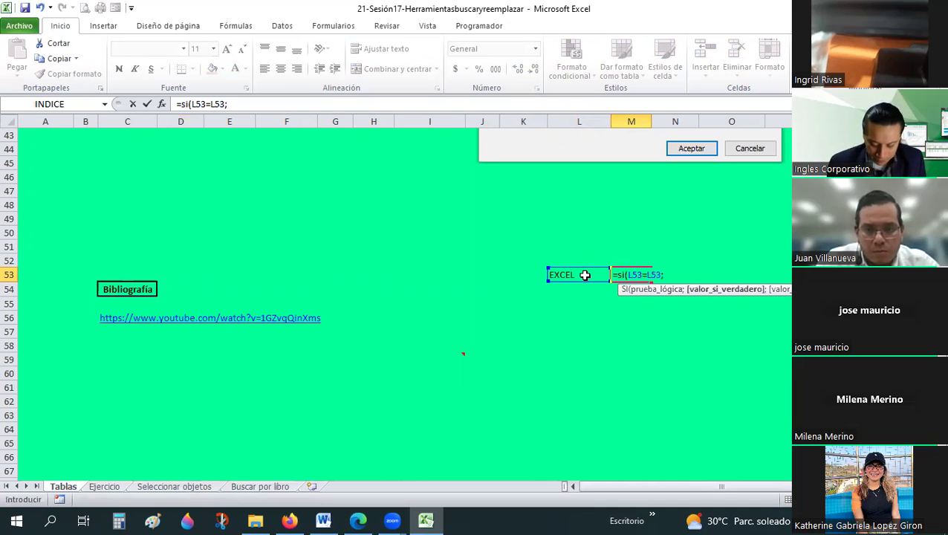
{"action": "type", "text": "Básico"}
{"action": "key", "text": "BackSpace"}
{"action": "key", "text": "BackSpace"}
{"action": "key", "text": "BackSpace"}
{"action": "type", "text": "\"Básico\"; \"\""}
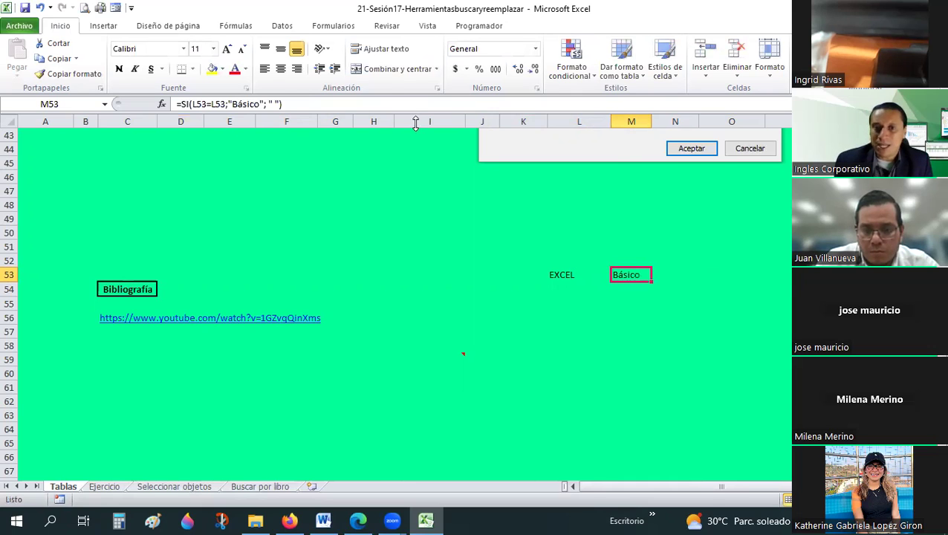
{"action": "left_click_drag", "start_coordinate": [441, 9], "coordinate": [262, 30]}
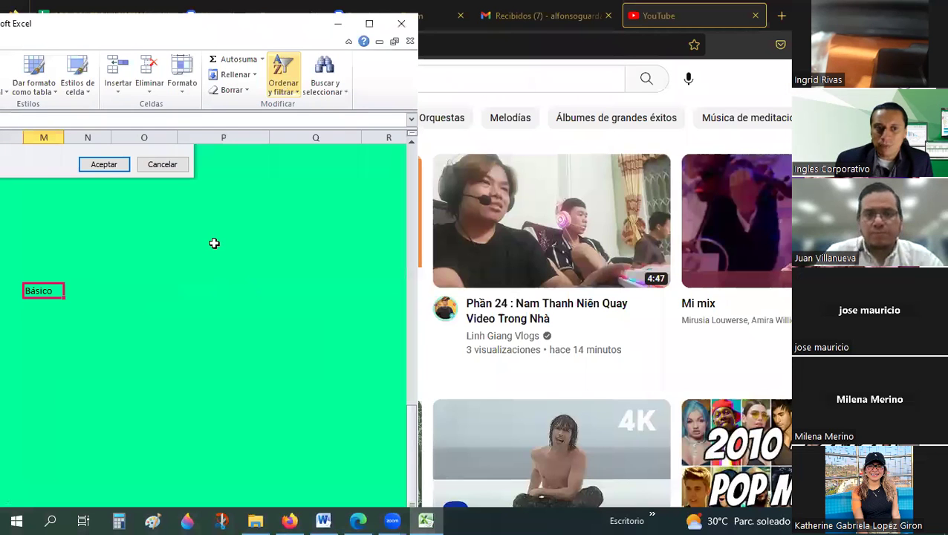
Step: Select the formula cells with Buscar y seleccionar > Fórmulas, picking out M53, then select M53:M64 and O53
{"action": "left_click", "coordinate": [315, 173]}
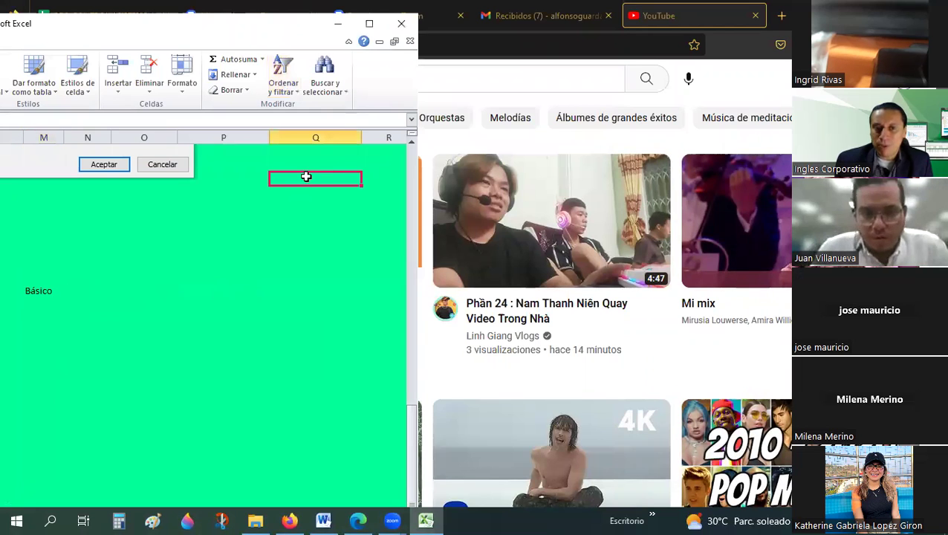
{"action": "left_click", "coordinate": [344, 90]}
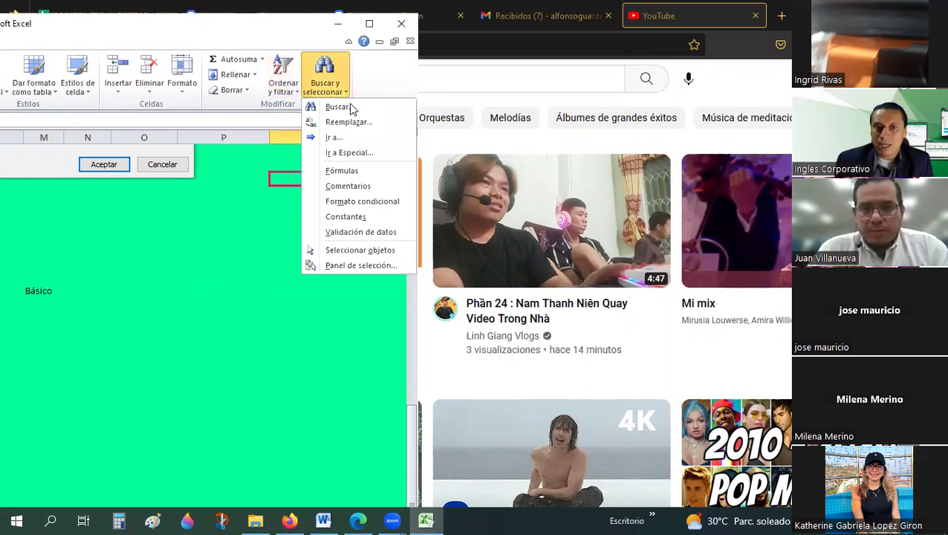
{"action": "left_click", "coordinate": [360, 173]}
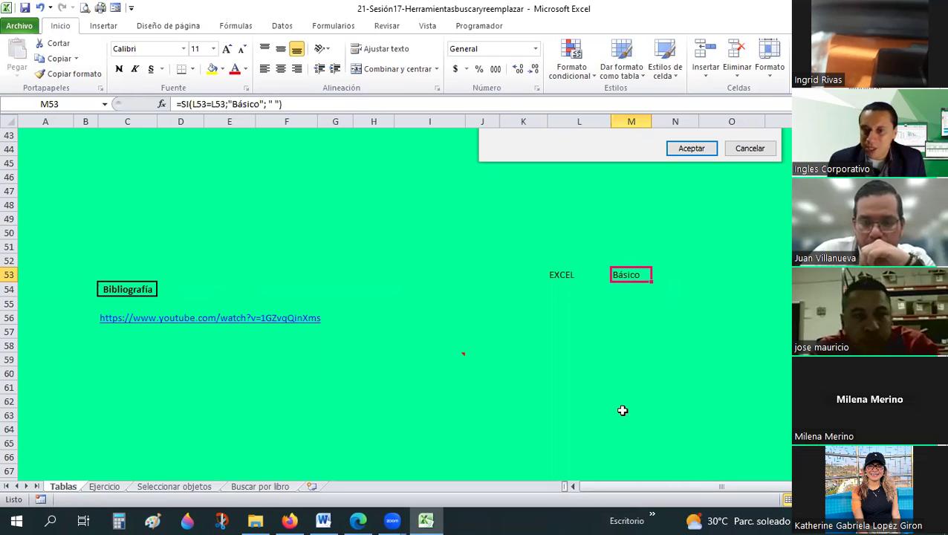
{"action": "left_click_drag", "start_coordinate": [623, 410], "coordinate": [620, 428]}
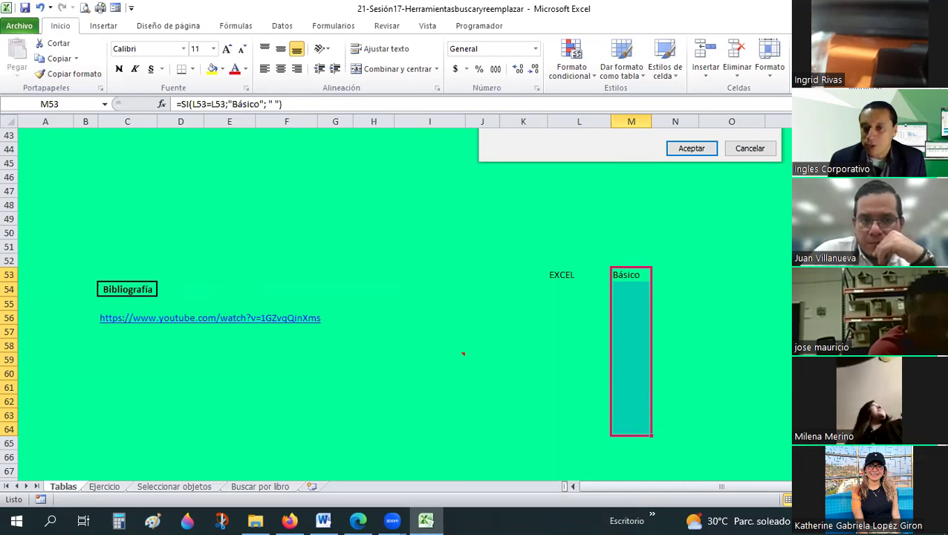
{"action": "left_click", "coordinate": [758, 275]}
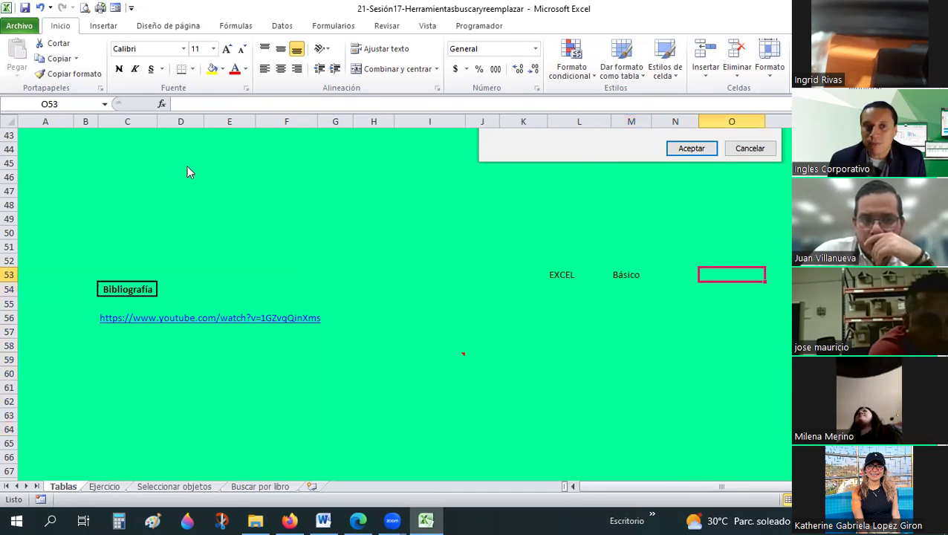
Step: Apply Todos los bordes black borders to M53:M62, P57 and P62
{"action": "left_click", "coordinate": [192, 68]}
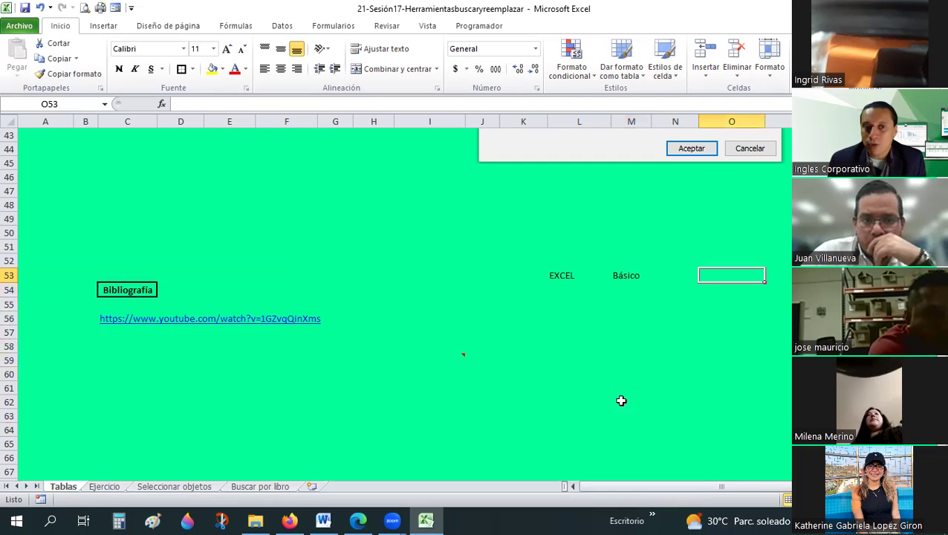
{"action": "left_click_drag", "start_coordinate": [627, 275], "coordinate": [624, 402]}
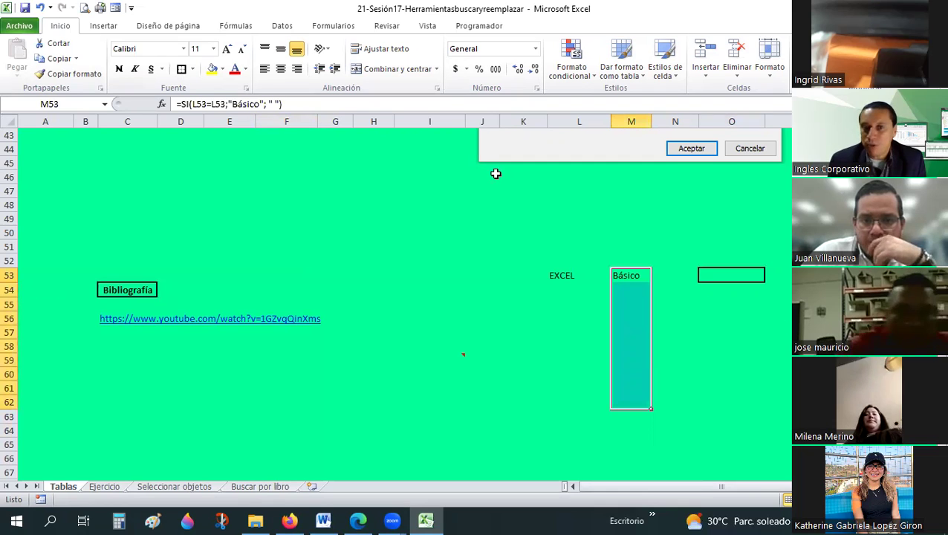
{"action": "left_click", "coordinate": [776, 332]}
{"action": "left_click", "coordinate": [777, 404]}
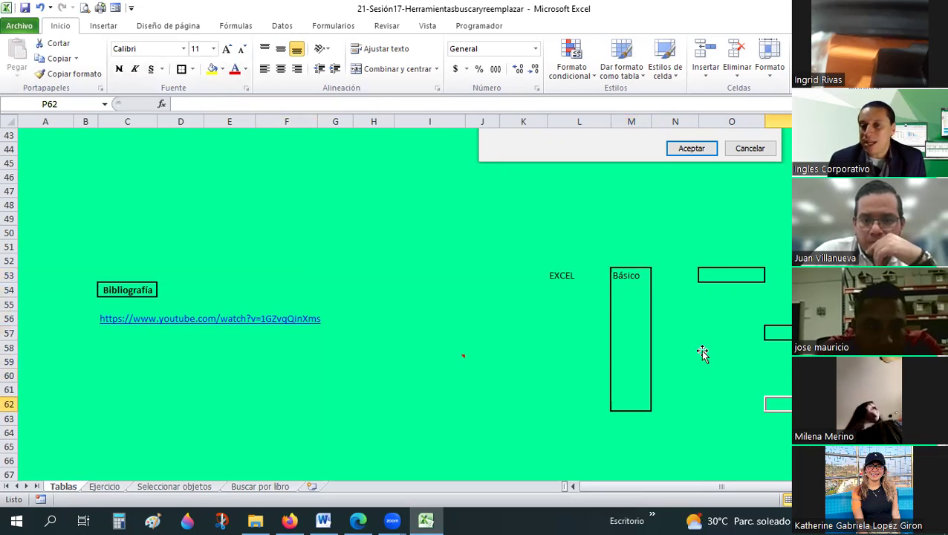
Step: Give the bordered M53:M62 block and the other selected cells a teal fill
{"action": "left_click_drag", "start_coordinate": [630, 273], "coordinate": [621, 402]}
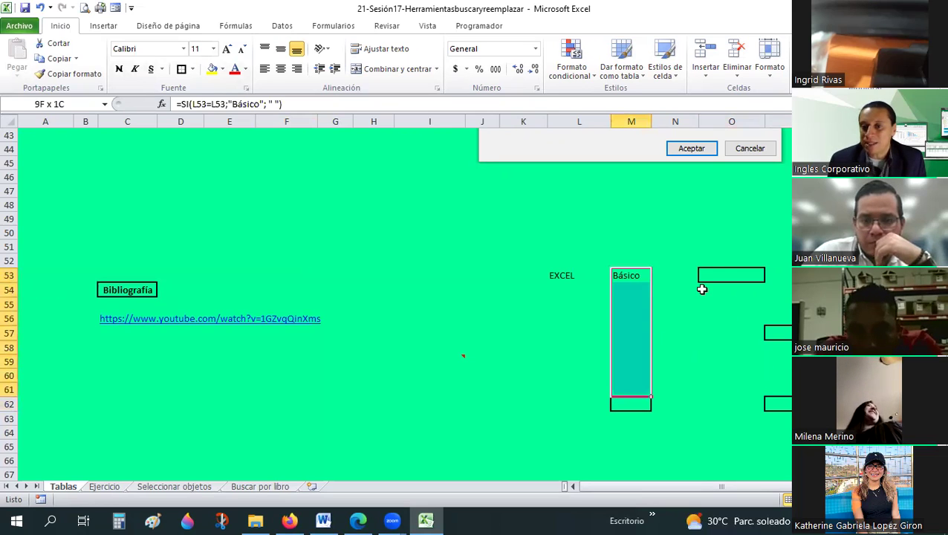
{"action": "left_click", "coordinate": [789, 406]}
{"action": "left_click", "coordinate": [783, 416]}
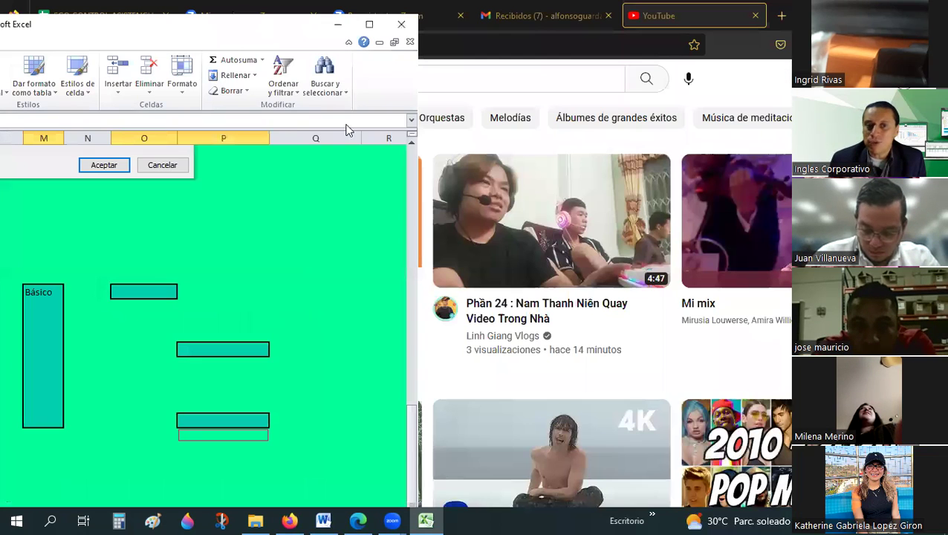
{"action": "left_click", "coordinate": [325, 78]}
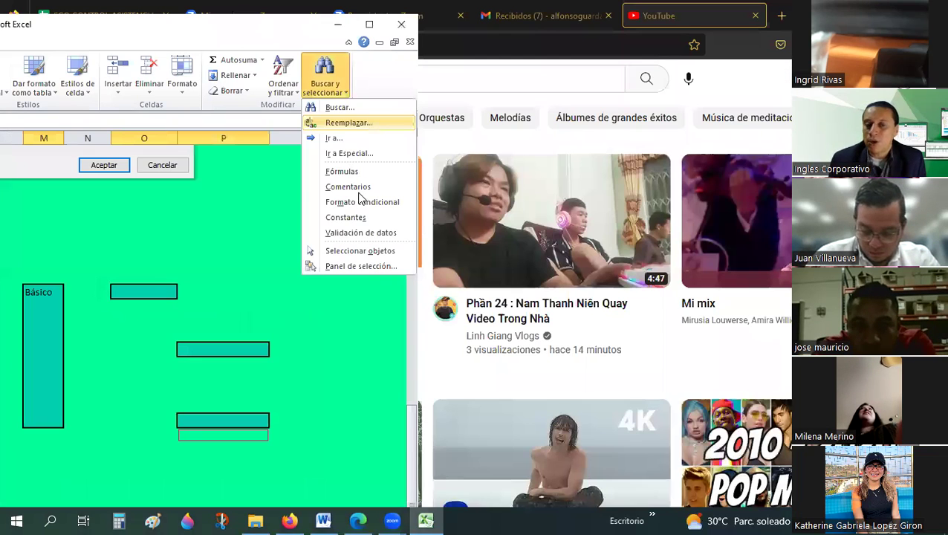
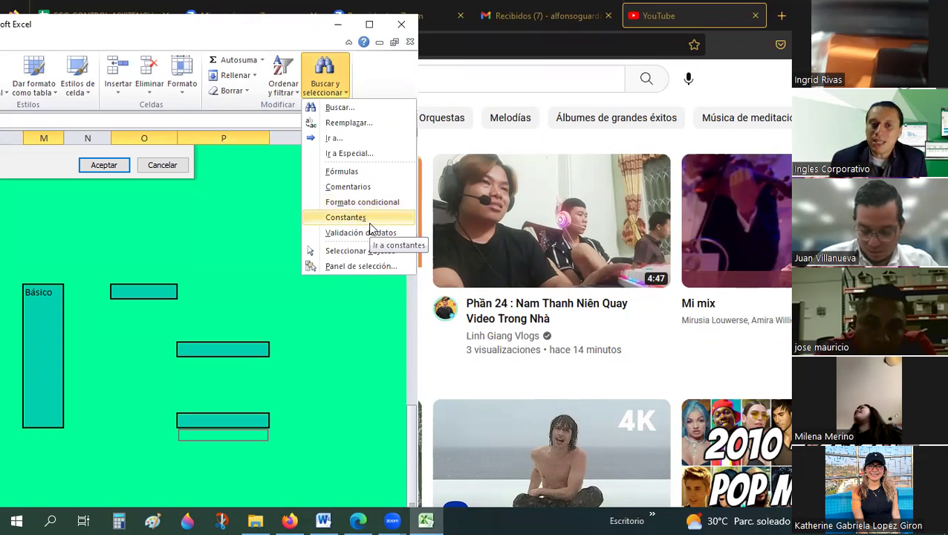
Step: Resize the Excel window and open the Buscar y seleccionar options
{"action": "left_click", "coordinate": [368, 27]}
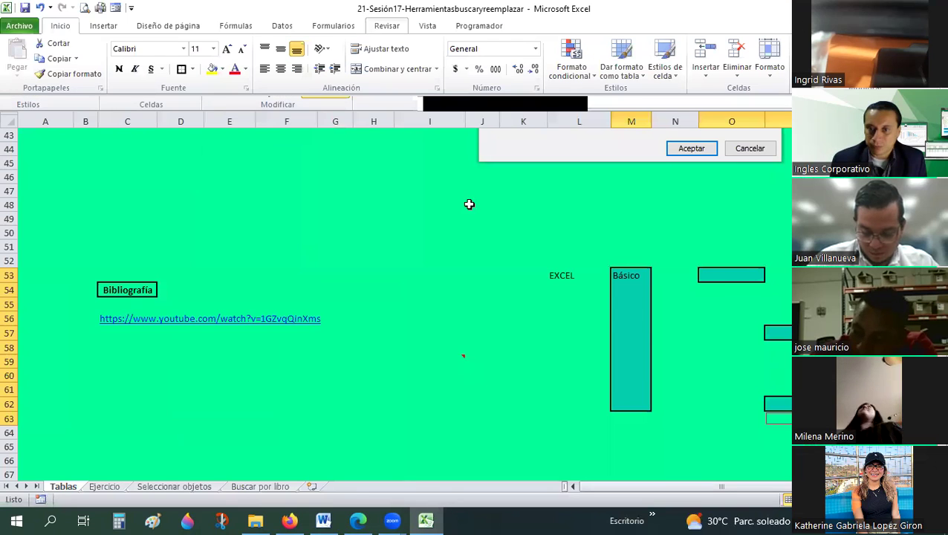
{"action": "left_click", "coordinate": [532, 237]}
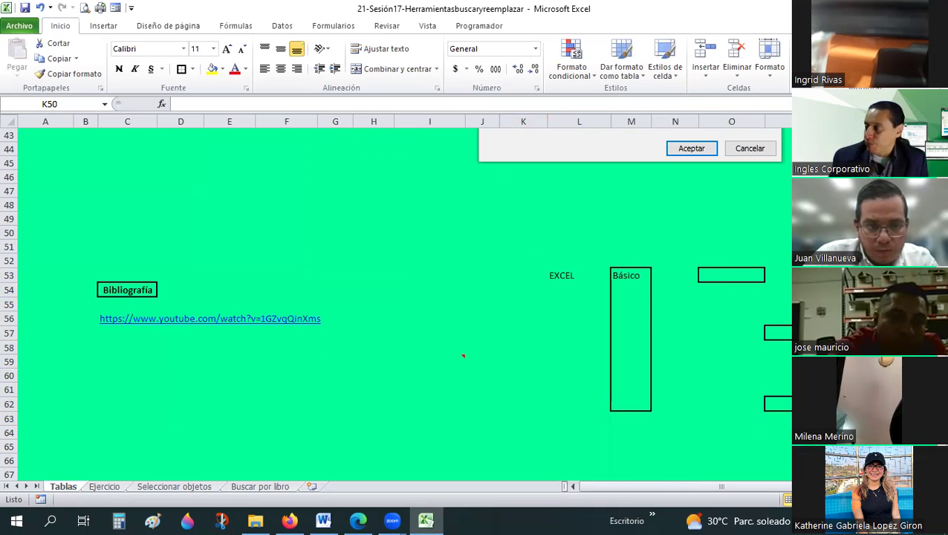
{"action": "left_click", "coordinate": [445, 282]}
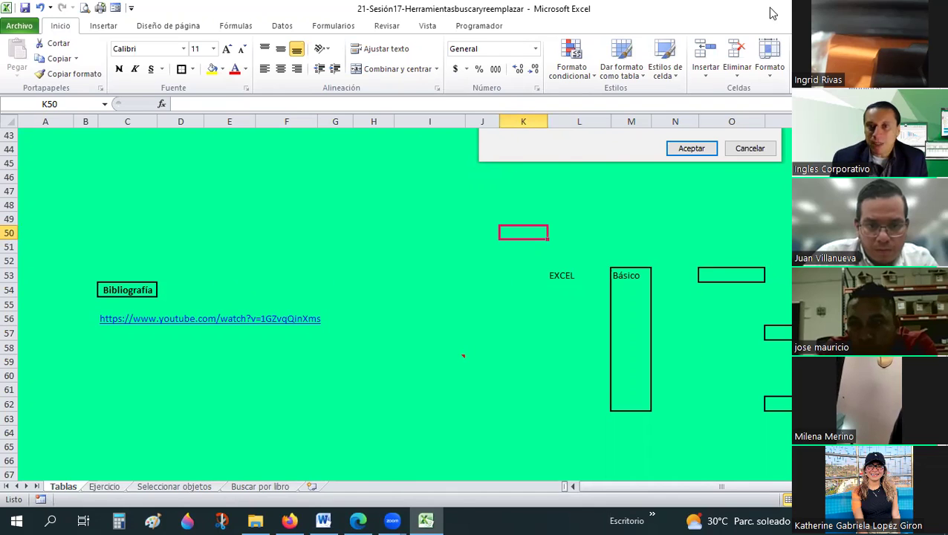
{"action": "left_click_drag", "start_coordinate": [773, 13], "coordinate": [381, 108]}
{"action": "left_click", "coordinate": [347, 93]}
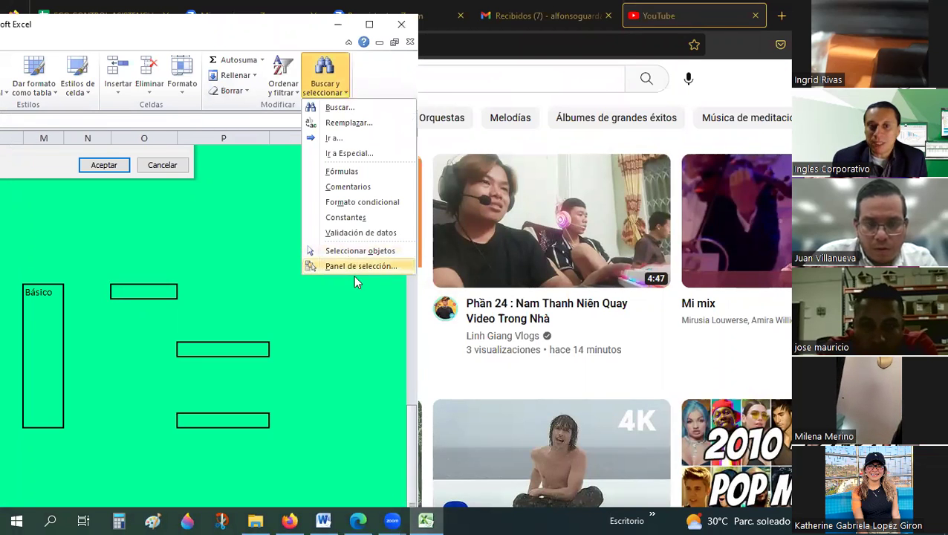
Step: Maximize Excel, go to the Seleccionar objetos sheet and select the small rectangle
{"action": "left_click", "coordinate": [367, 26]}
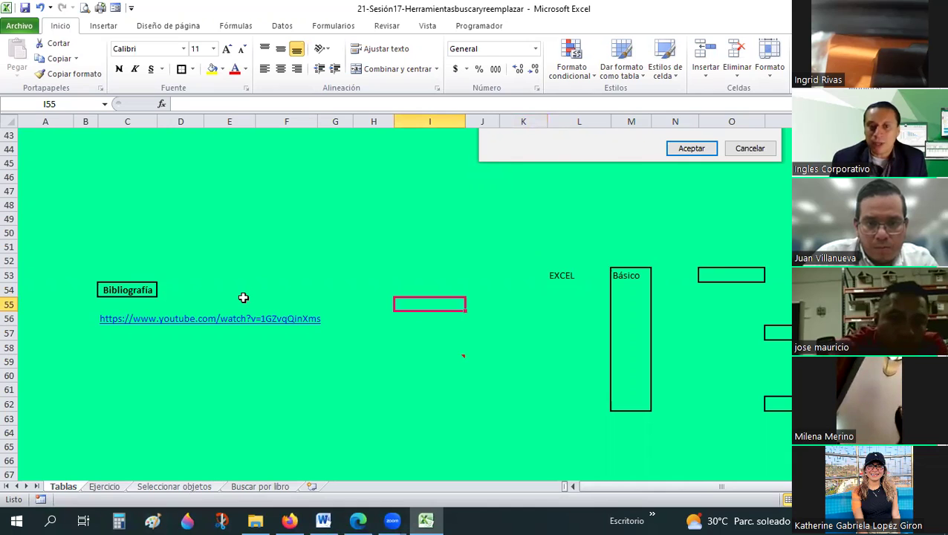
{"action": "key", "text": "ctrl+Page_Down"}
{"action": "key", "text": "ctrl+Page_Down"}
{"action": "left_click", "coordinate": [472, 343]}
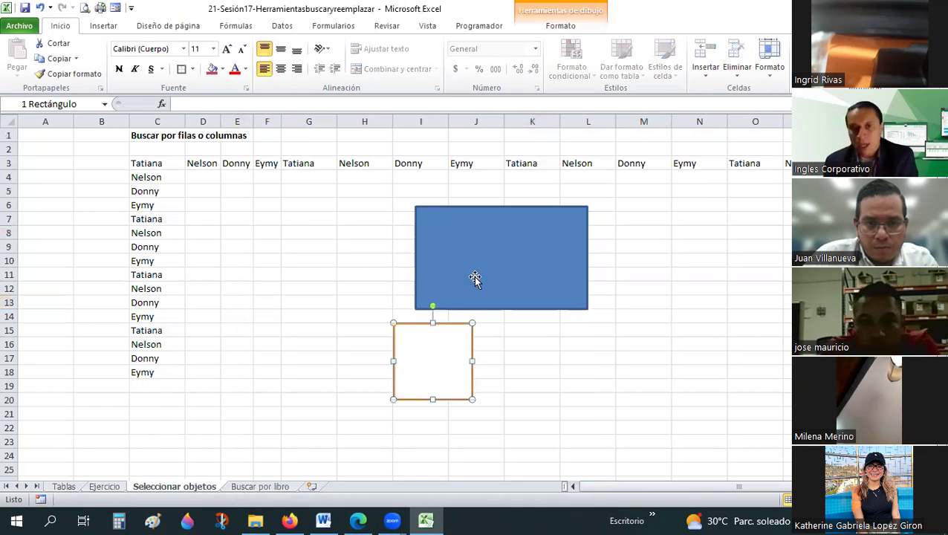
Step: Remove the old rectangles and draw a new rectangle over roughly I7:N19
{"action": "key", "text": "ctrl+z"}
{"action": "key", "text": "ctrl+z"}
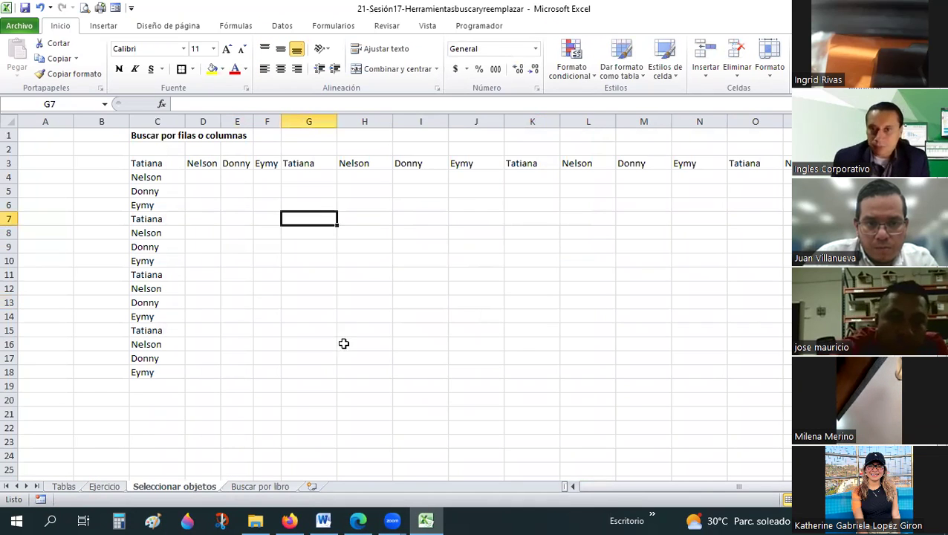
{"action": "left_click", "coordinate": [105, 26]}
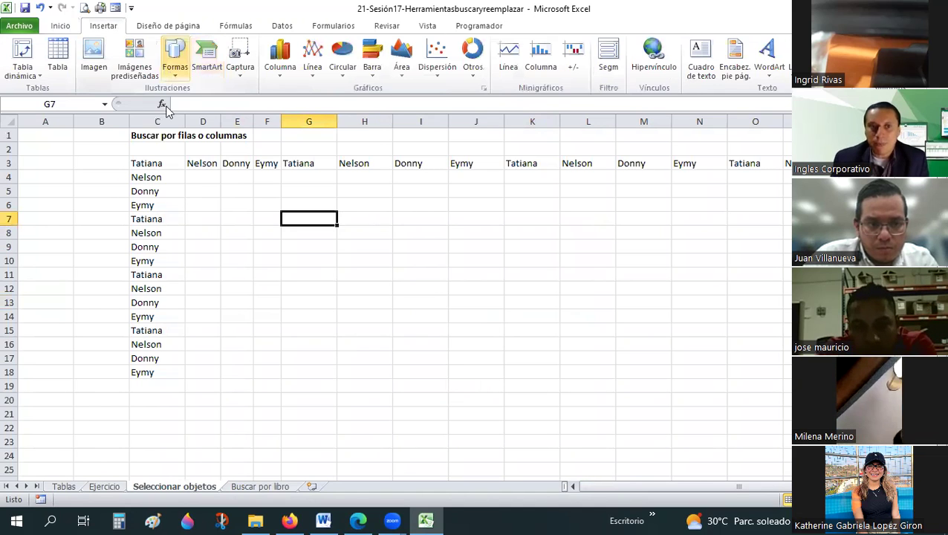
{"action": "left_click", "coordinate": [174, 70]}
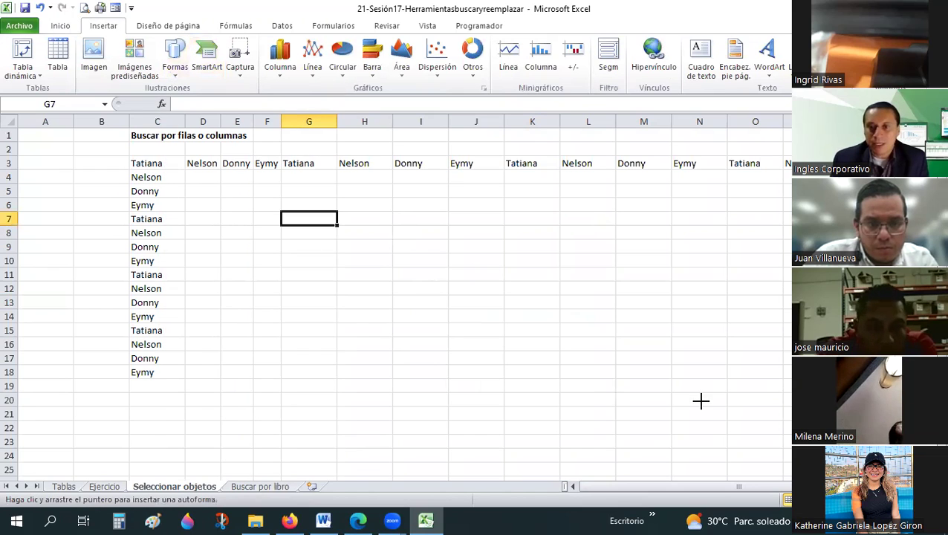
{"action": "left_click_drag", "start_coordinate": [393, 212], "coordinate": [728, 397]}
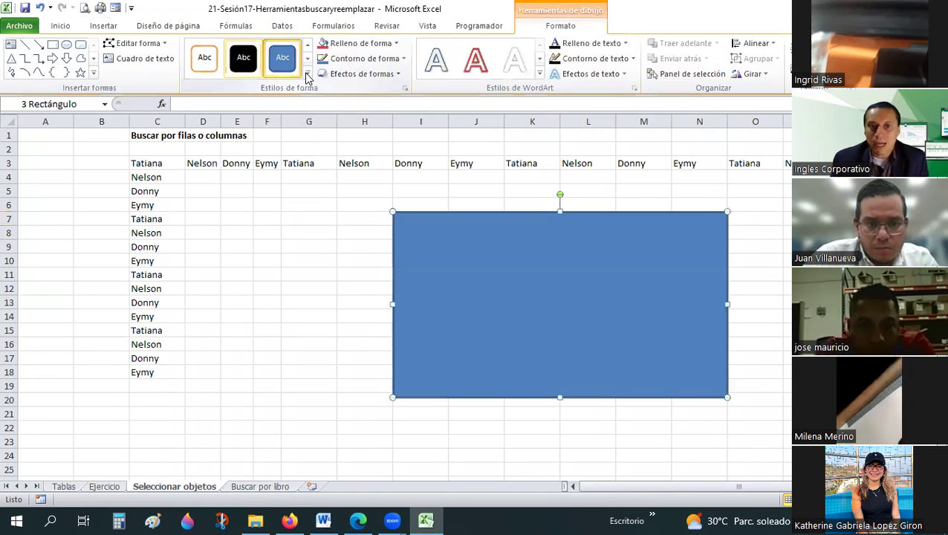
Step: Give the new rectangle a red shape style with a solid red fill
{"action": "left_click", "coordinate": [307, 75]}
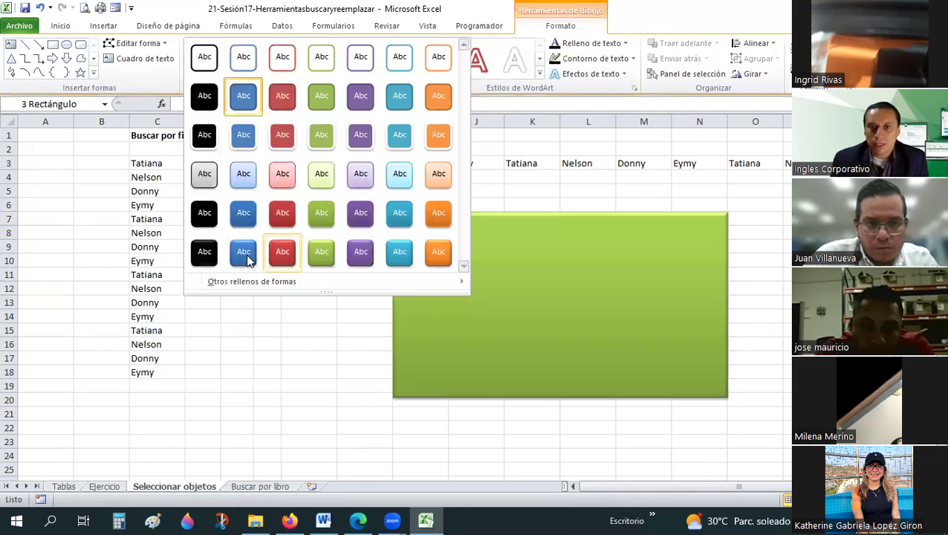
{"action": "left_click", "coordinate": [245, 253]}
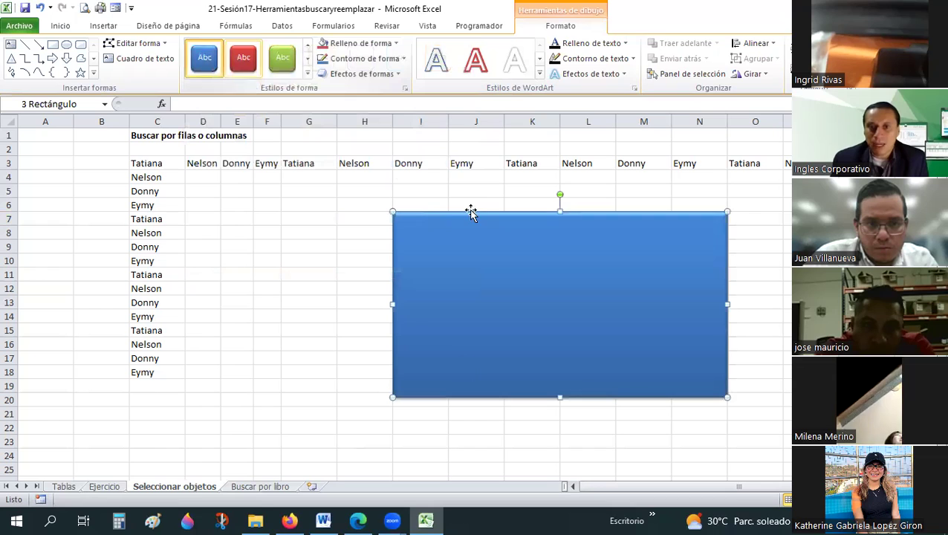
{"action": "left_click", "coordinate": [243, 58]}
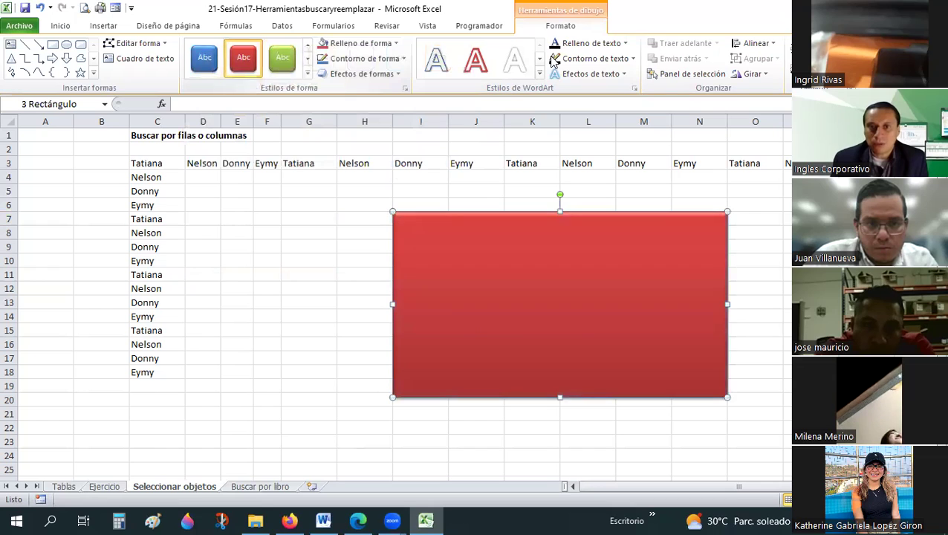
{"action": "left_click", "coordinate": [361, 44]}
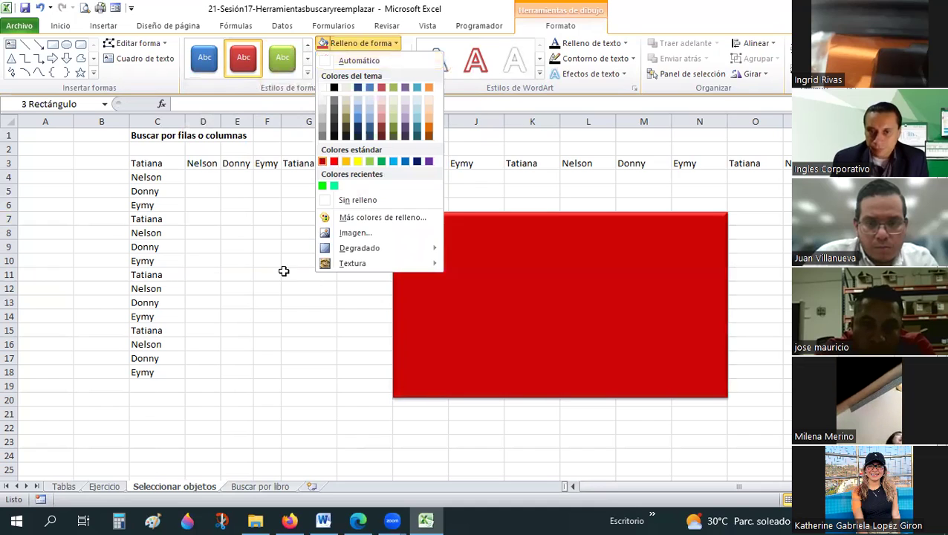
{"action": "key", "text": "Escape"}
{"action": "key", "text": "Escape"}
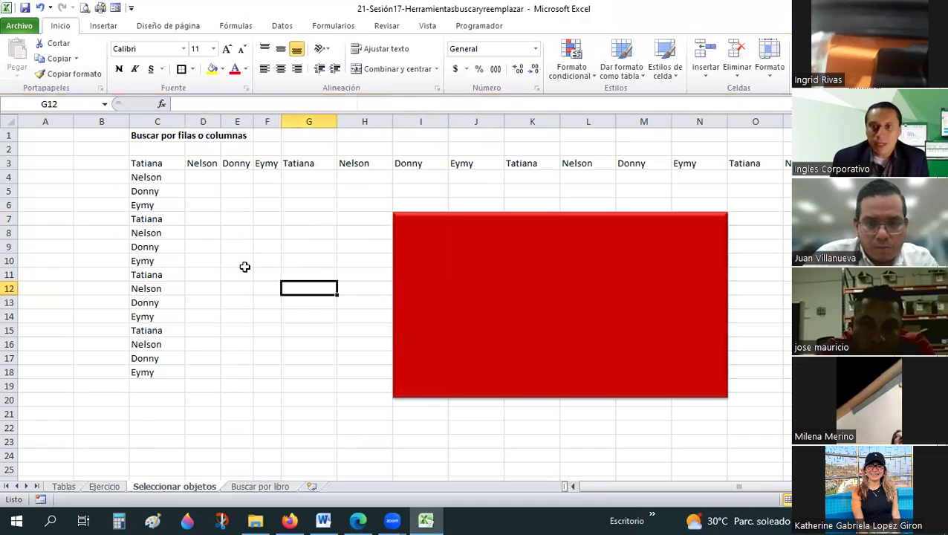
Step: Shift the red rectangle slightly left to span about columns H to M, rows 7 to 20
{"action": "left_click", "coordinate": [375, 194]}
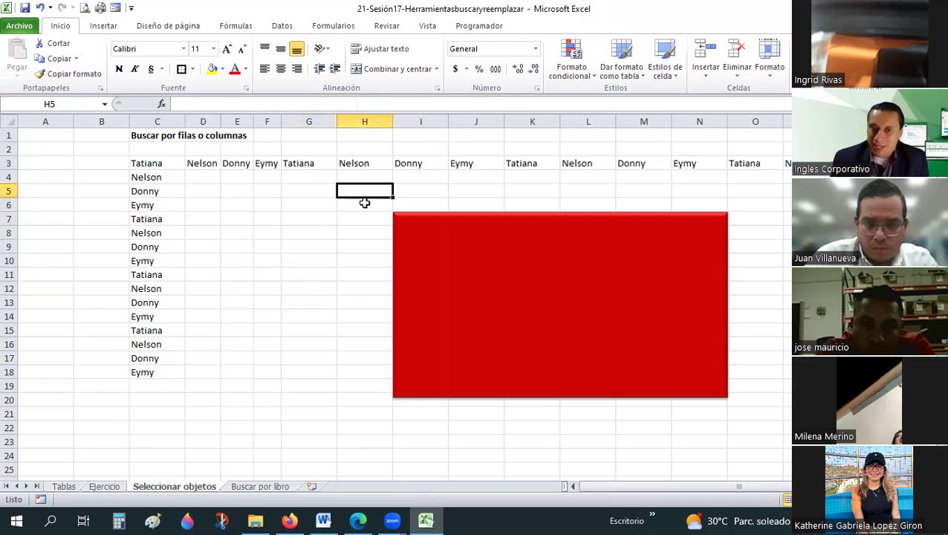
{"action": "key", "text": "Down"}
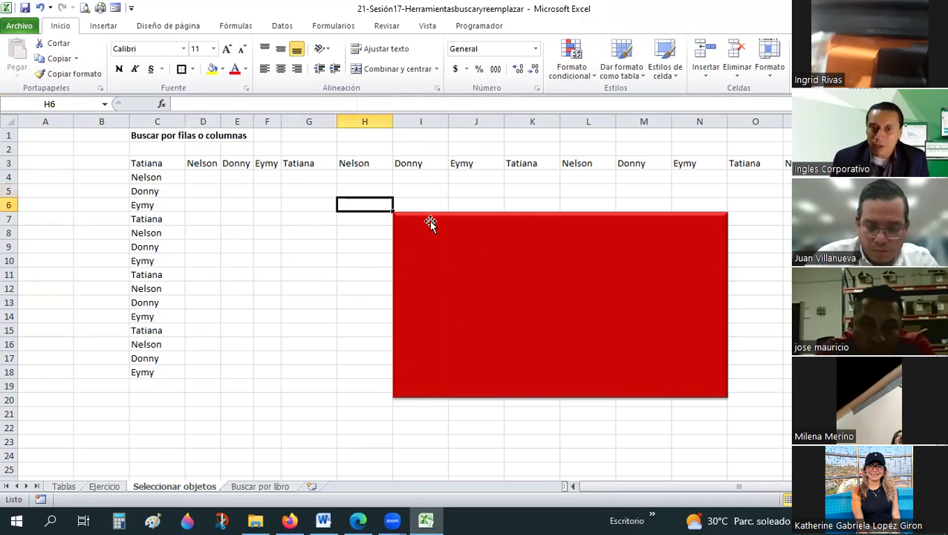
{"action": "left_click", "coordinate": [429, 223]}
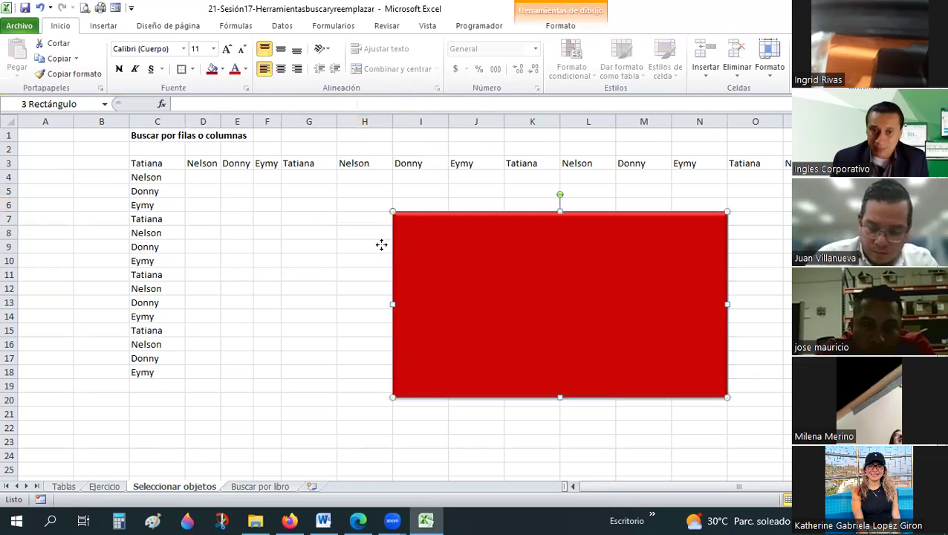
{"action": "left_click_drag", "start_coordinate": [381, 245], "coordinate": [383, 253]}
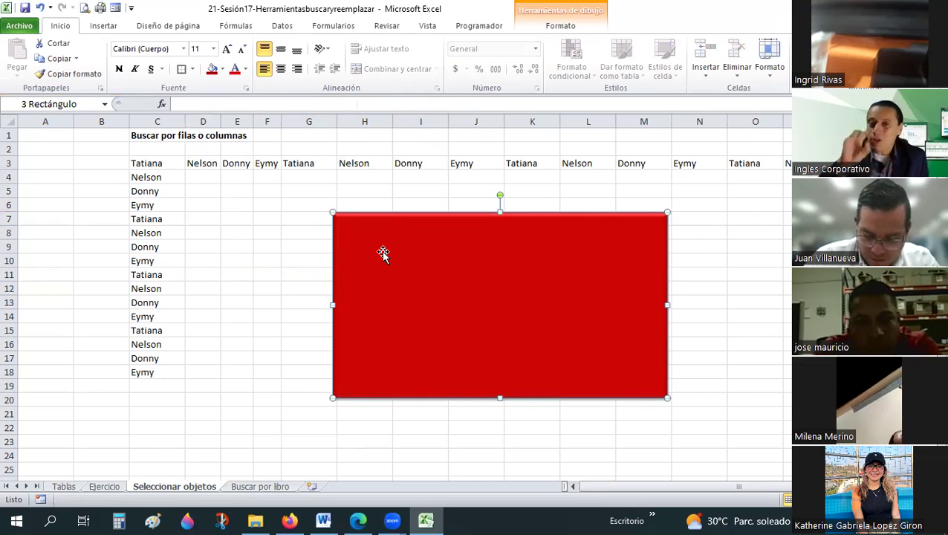
{"action": "left_click", "coordinate": [302, 199]}
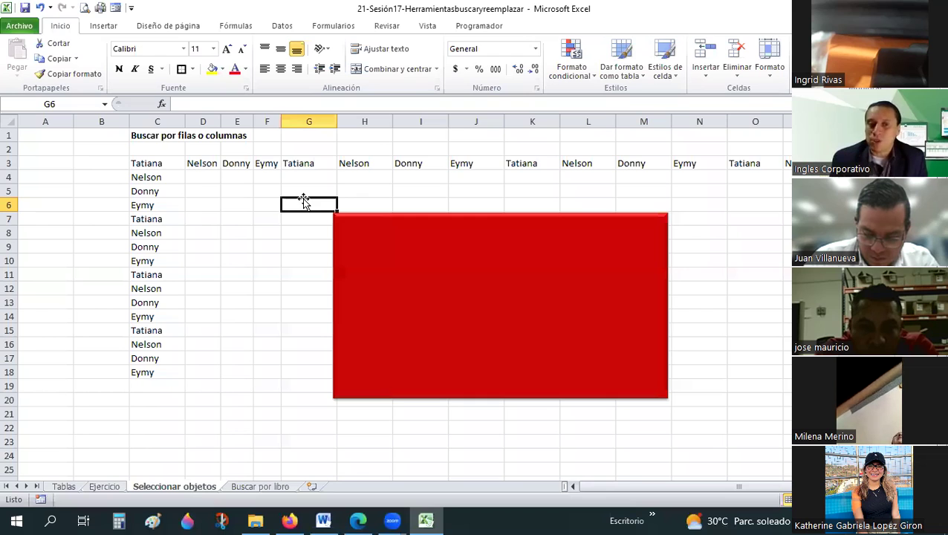
{"action": "left_click", "coordinate": [342, 238]}
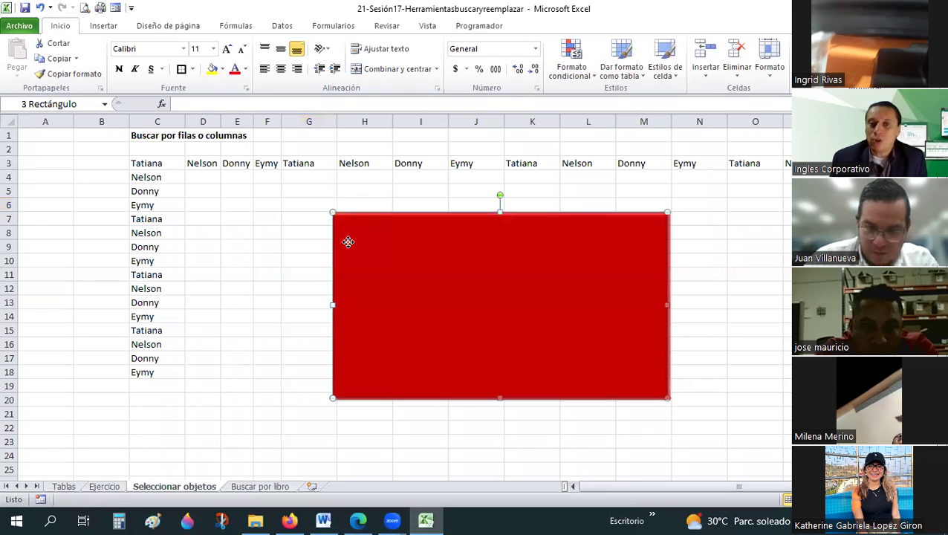
{"action": "left_click_drag", "start_coordinate": [333, 236], "coordinate": [347, 241]}
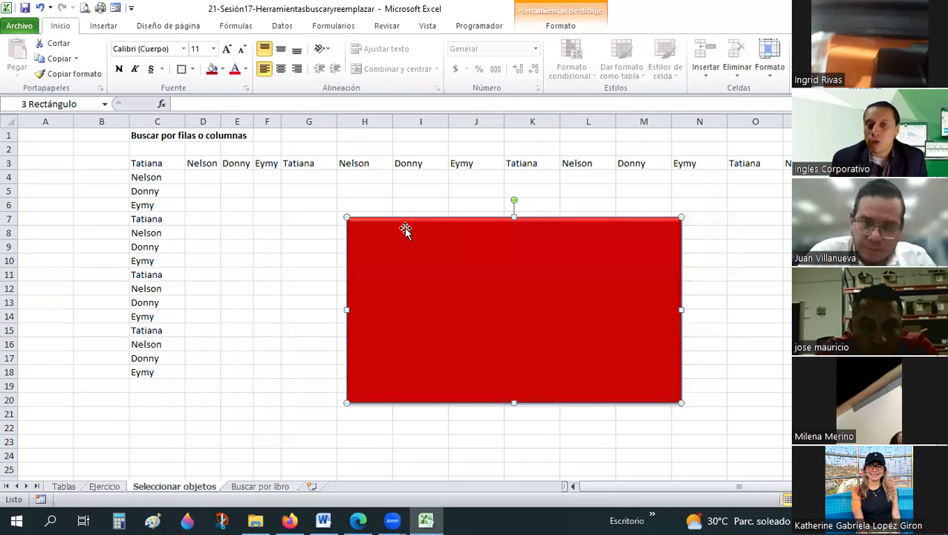
{"action": "key", "text": "Escape"}
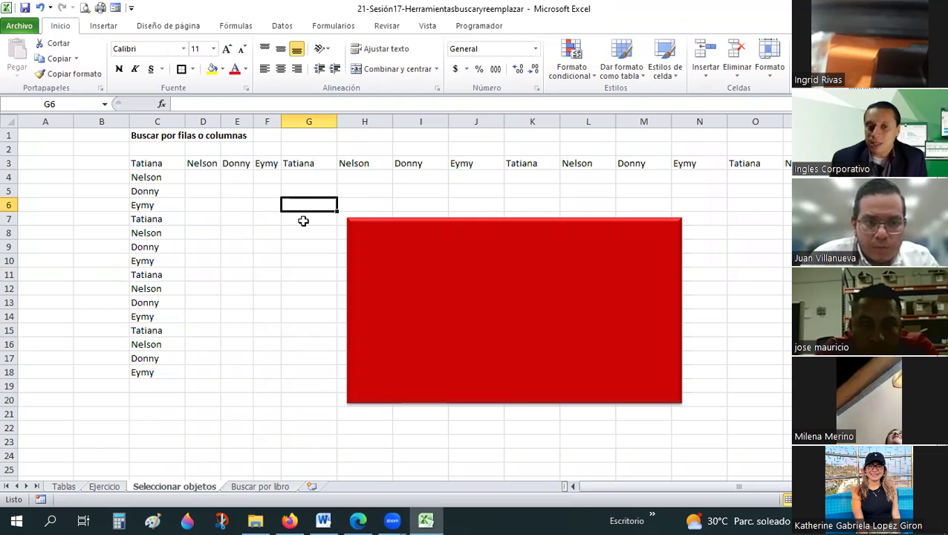
{"action": "left_click", "coordinate": [436, 246]}
{"action": "mouse_move", "coordinate": [425, 238]}
{"action": "left_mouse_down"}
{"action": "mouse_move", "coordinate": [416, 235]}
{"action": "mouse_move", "coordinate": [427, 251]}
{"action": "left_mouse_up"}
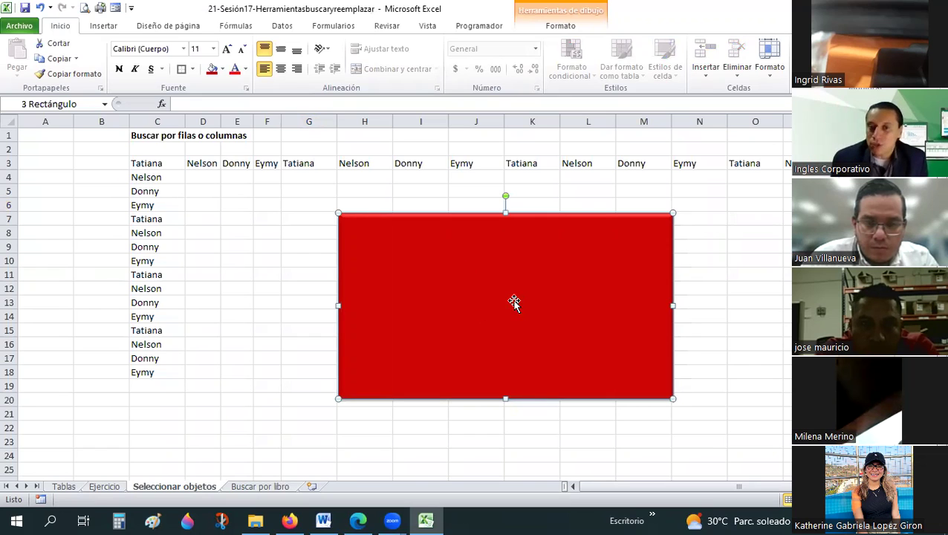
Step: Paste a copy of the red rectangle at cell E11
{"action": "left_click", "coordinate": [741, 233]}
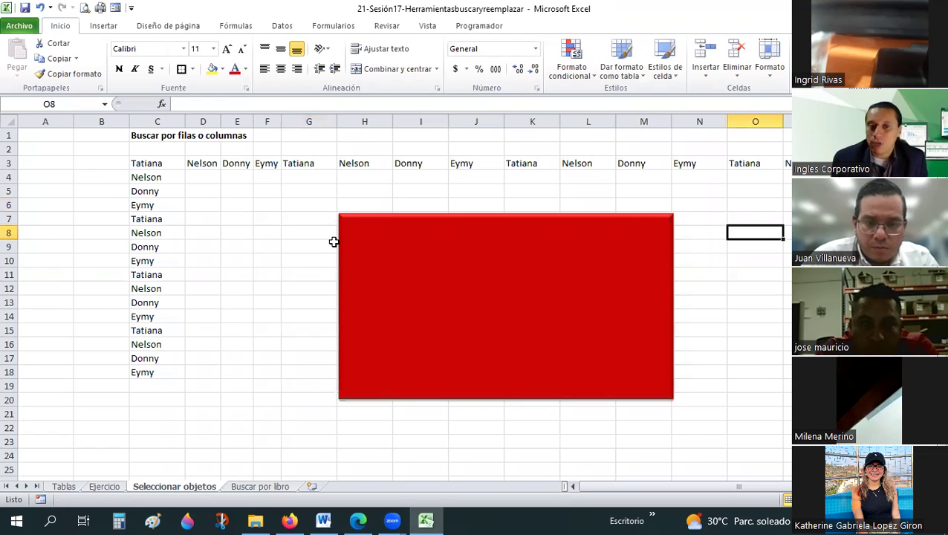
{"action": "left_click", "coordinate": [460, 269]}
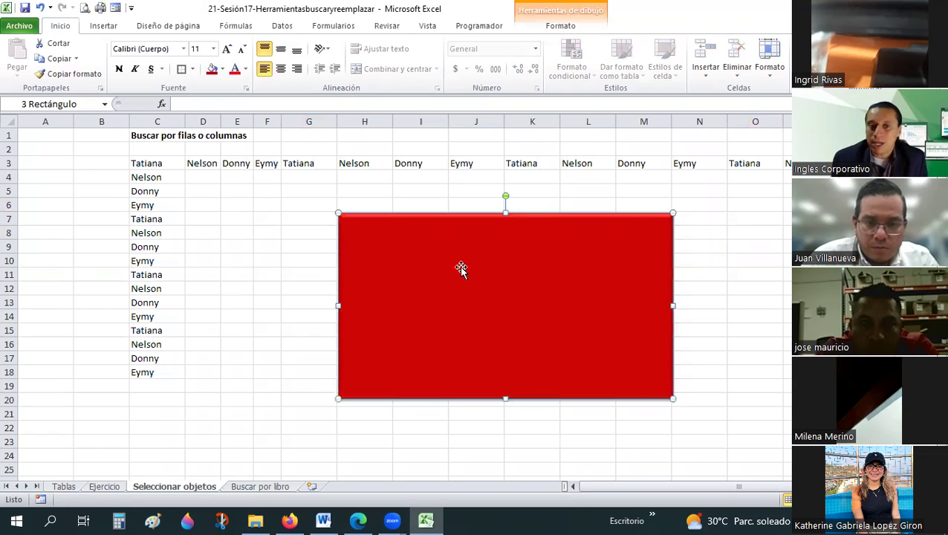
{"action": "left_click", "coordinate": [249, 274]}
{"action": "key", "text": "ctrl+v"}
Step: Move the copy below the red rectangle, shrink it, and fill it dark blue
{"action": "mouse_move", "coordinate": [215, 185]}
{"action": "left_mouse_down"}
{"action": "mouse_move", "coordinate": [250, 364]}
{"action": "mouse_move", "coordinate": [514, 450]}
{"action": "left_mouse_up"}
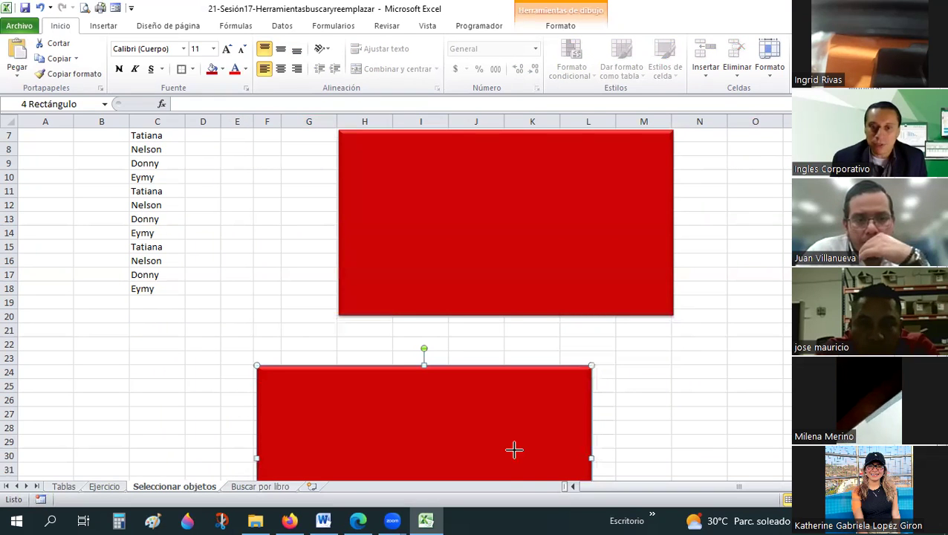
{"action": "left_click_drag", "start_coordinate": [266, 326], "coordinate": [266, 325]}
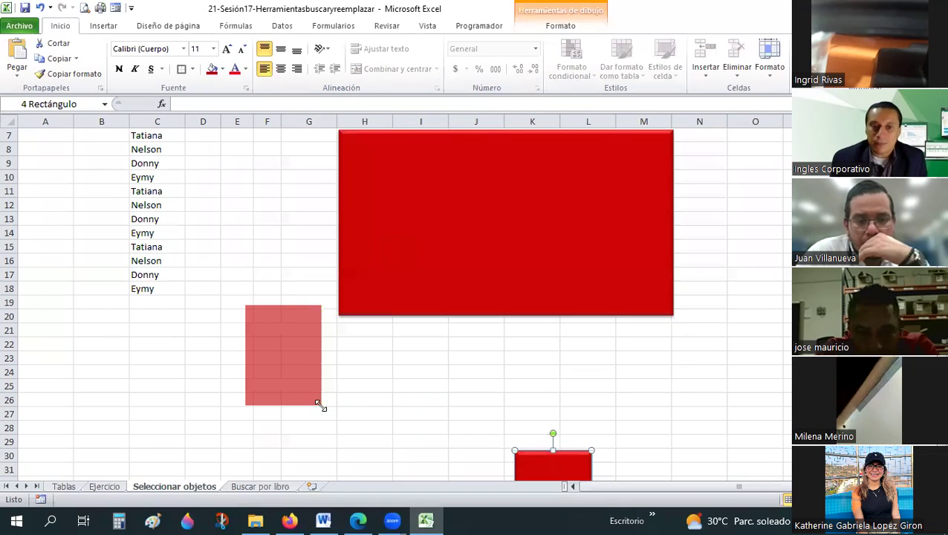
{"action": "left_click", "coordinate": [572, 25]}
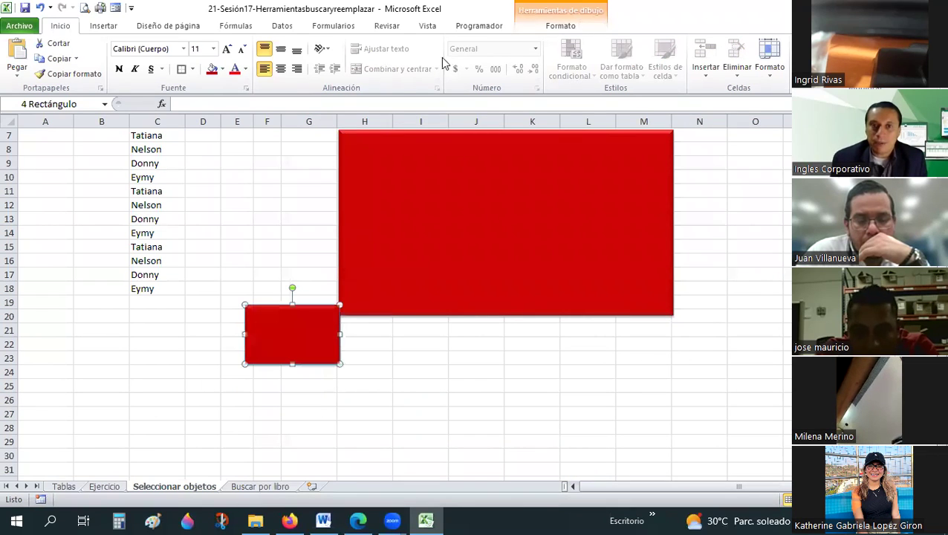
{"action": "left_click", "coordinate": [396, 43]}
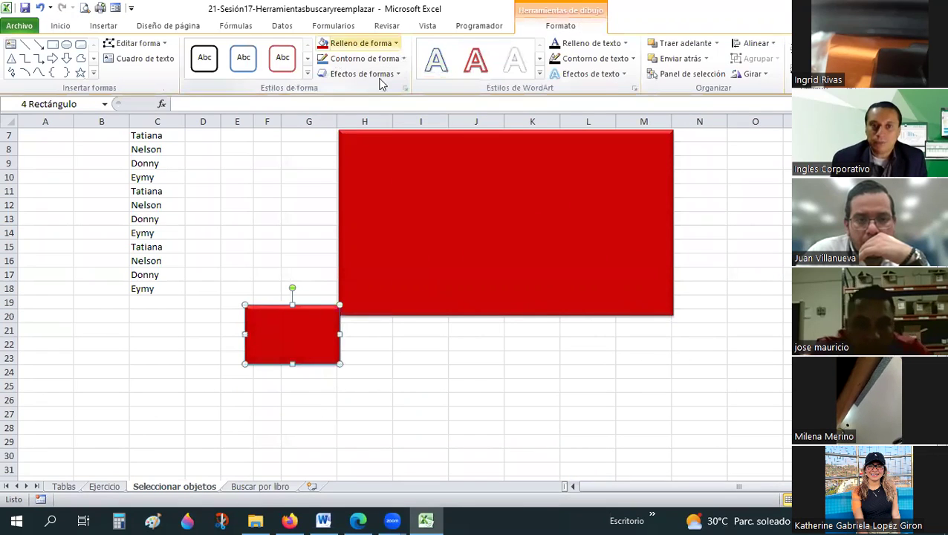
{"action": "left_click", "coordinate": [357, 136]}
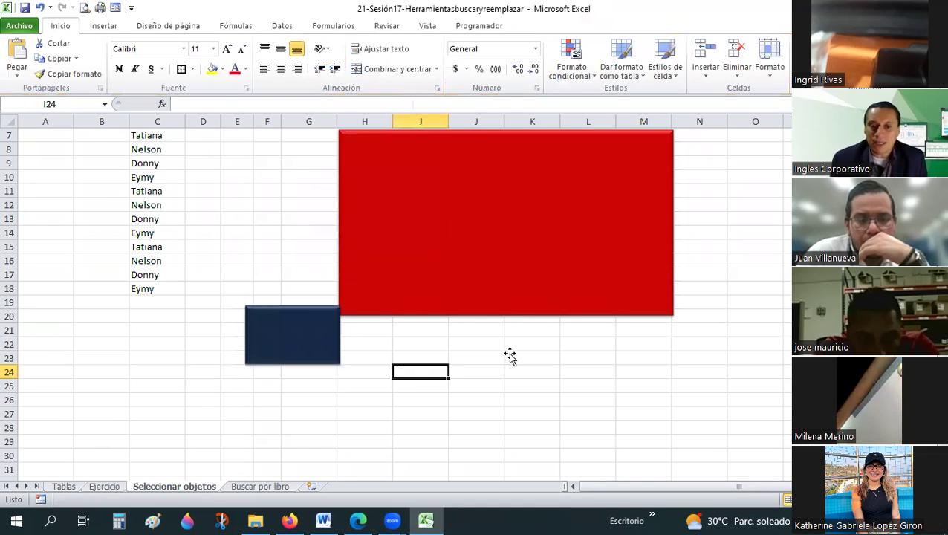
Step: Nudge the blue rectangle lower, then drag the red rectangle right and undo
{"action": "scroll", "coordinate": [788, 188], "scroll_direction": "up", "scroll_amount": 1}
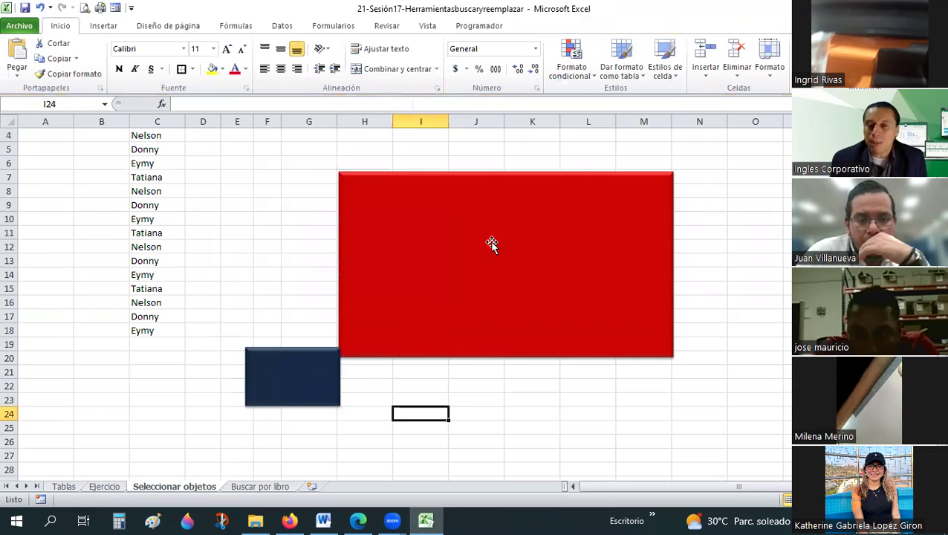
{"action": "left_click", "coordinate": [328, 379]}
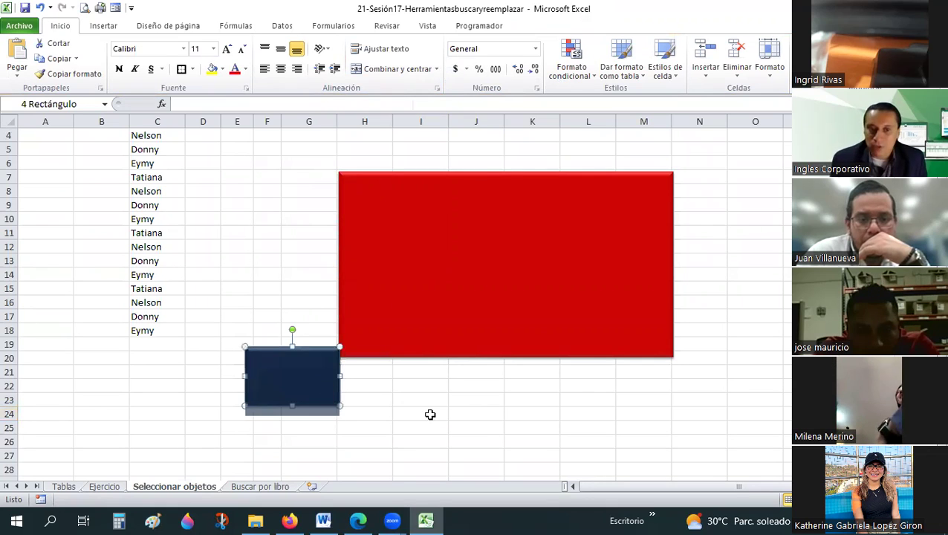
{"action": "left_click_drag", "start_coordinate": [336, 371], "coordinate": [336, 382]}
{"action": "key", "text": "Escape"}
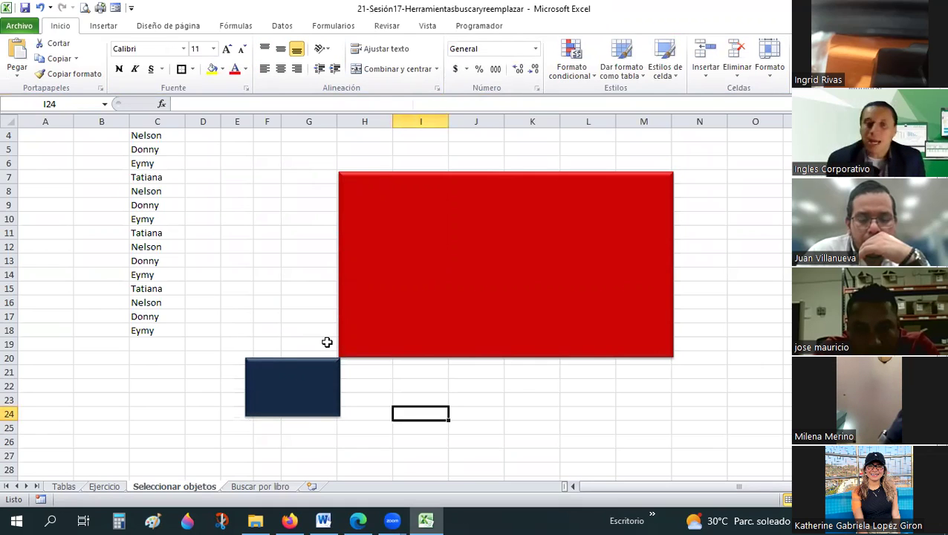
{"action": "mouse_move", "coordinate": [389, 255]}
{"action": "left_mouse_down"}
{"action": "mouse_move", "coordinate": [284, 367]}
{"action": "mouse_move", "coordinate": [566, 358]}
{"action": "left_mouse_up"}
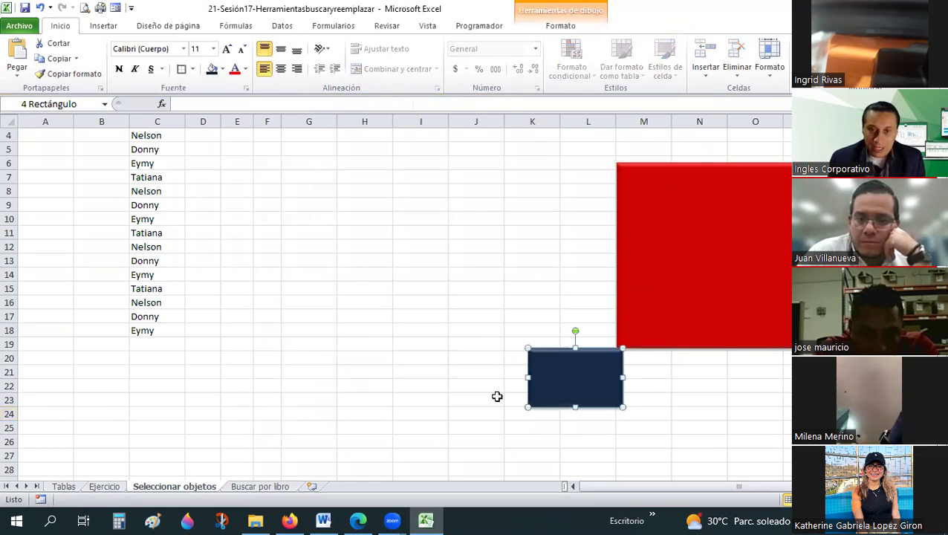
{"action": "key", "text": "ctrl+z"}
{"action": "key", "text": "ctrl+z"}
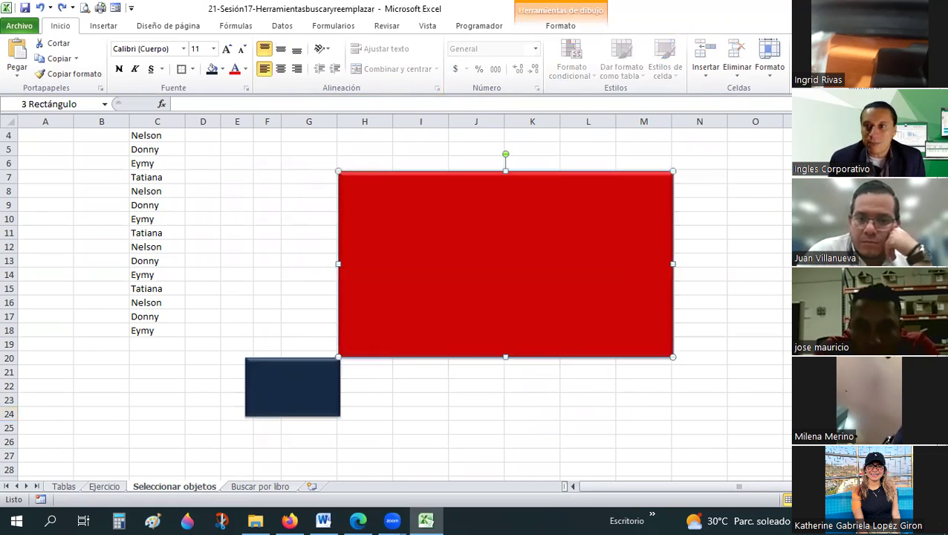
Step: Marquee-select the red and blue rectangles and move them together slightly left
{"action": "left_click", "coordinate": [644, 399]}
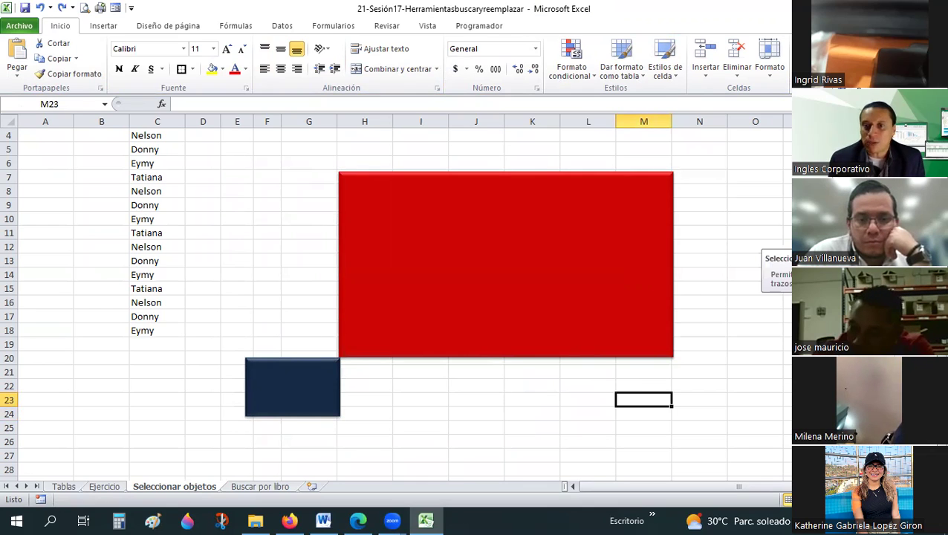
{"action": "left_click", "coordinate": [446, 389]}
{"action": "left_click_drag", "start_coordinate": [198, 150], "coordinate": [729, 443]}
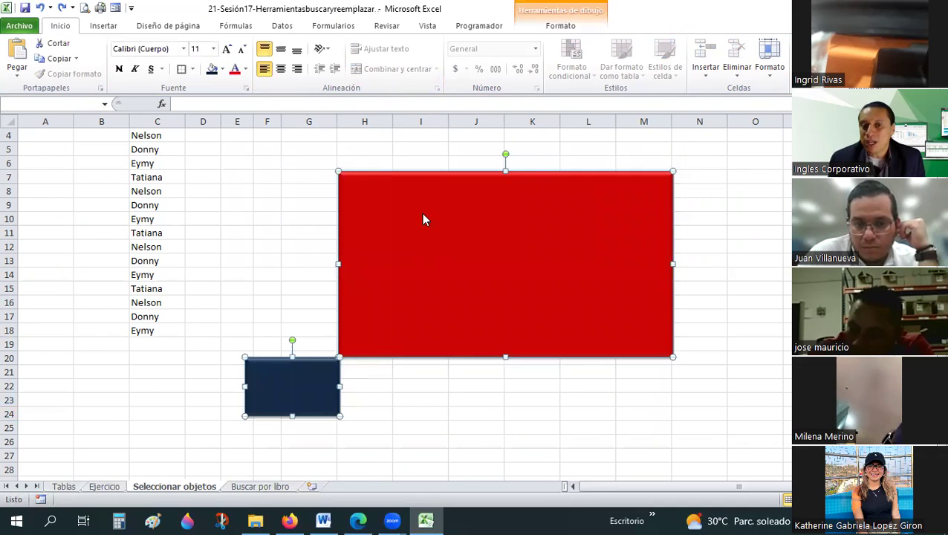
{"action": "mouse_move", "coordinate": [429, 217]}
{"action": "left_mouse_down"}
{"action": "mouse_move", "coordinate": [732, 254]}
{"action": "mouse_move", "coordinate": [364, 203]}
{"action": "left_mouse_up"}
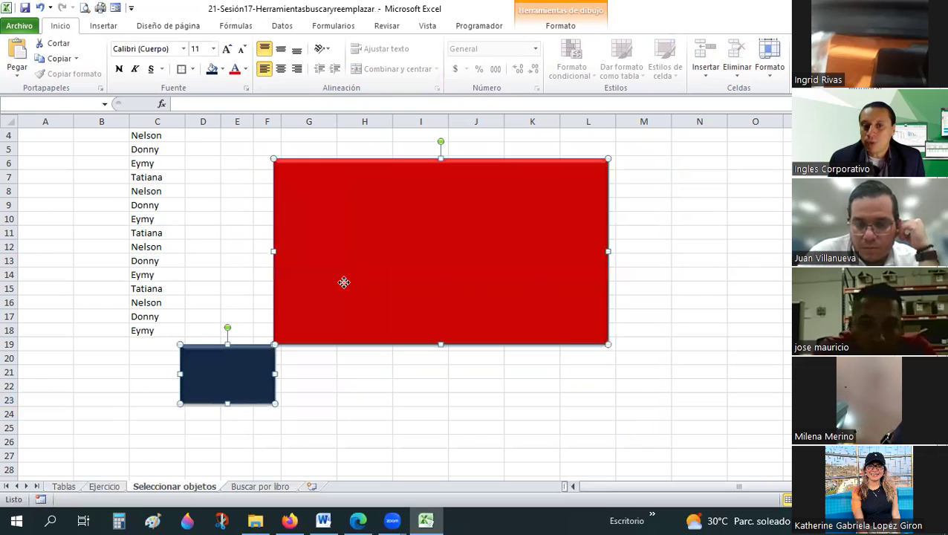
{"action": "left_click_drag", "start_coordinate": [343, 282], "coordinate": [400, 268]}
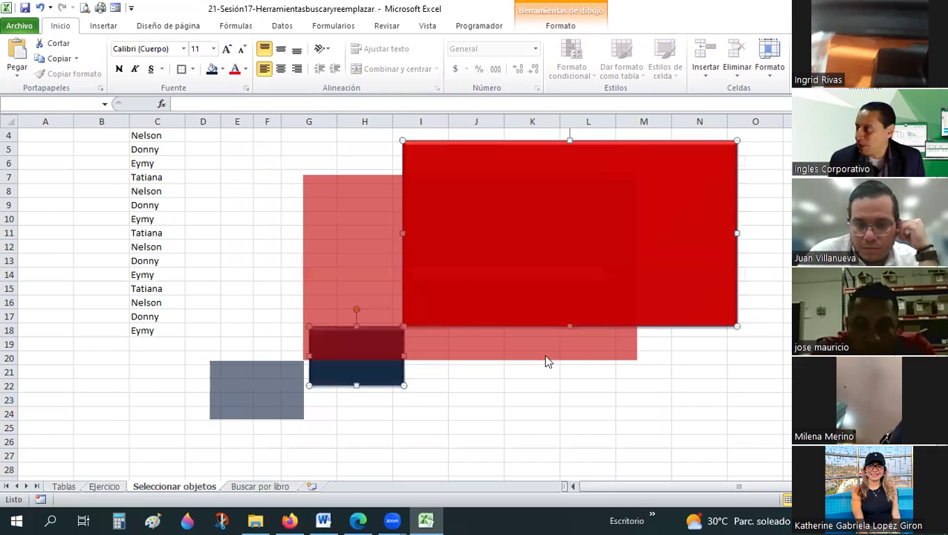
{"action": "left_click_drag", "start_coordinate": [546, 361], "coordinate": [530, 368]}
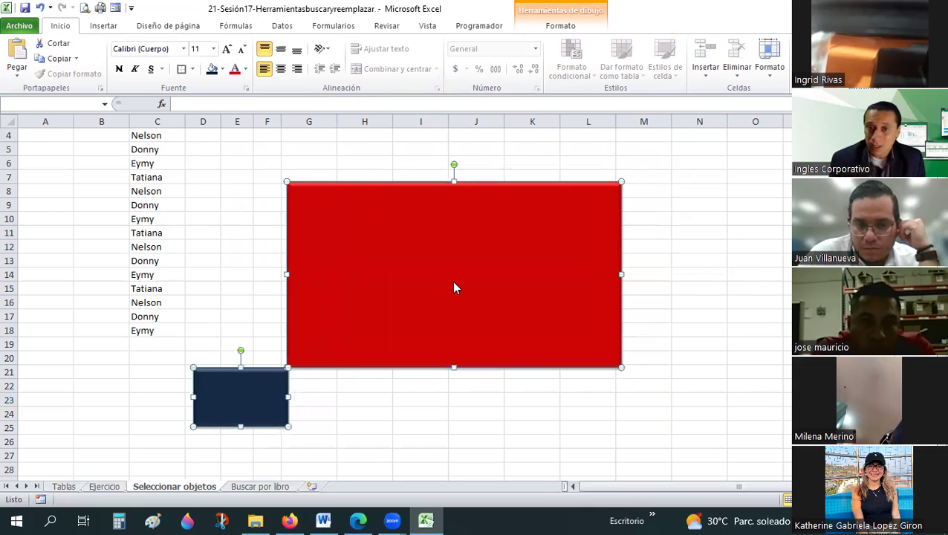
{"action": "left_click", "coordinate": [157, 260]}
Step: Add two copies of the blue rectangle, lining up three in a row under the red one
{"action": "scroll", "coordinate": [177, 315], "scroll_direction": "down", "scroll_amount": 2}
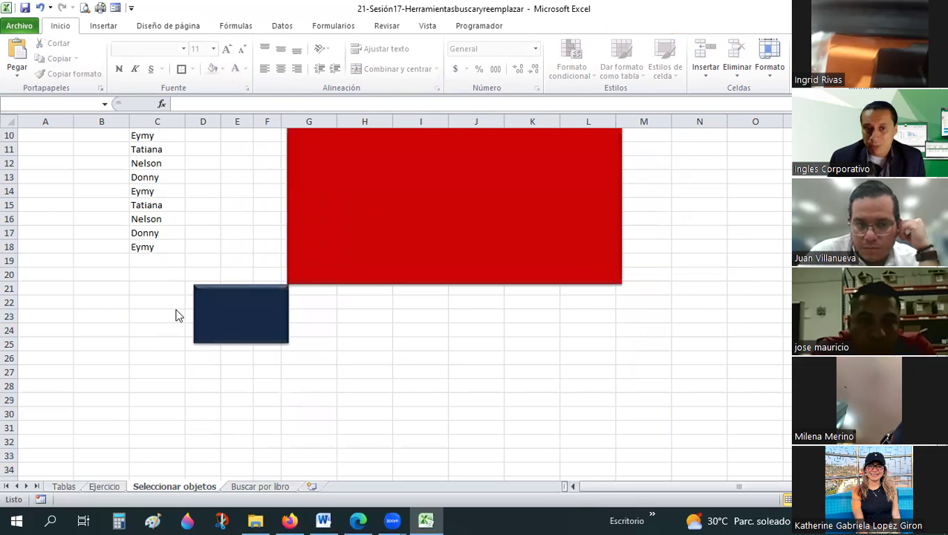
{"action": "left_click", "coordinate": [231, 313]}
{"action": "left_click", "coordinate": [379, 307]}
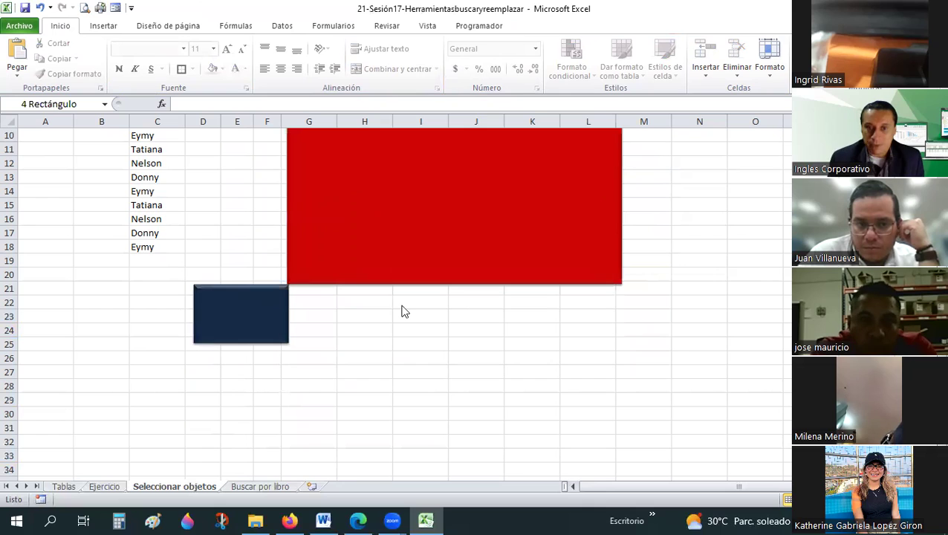
{"action": "key", "text": "ctrl+v"}
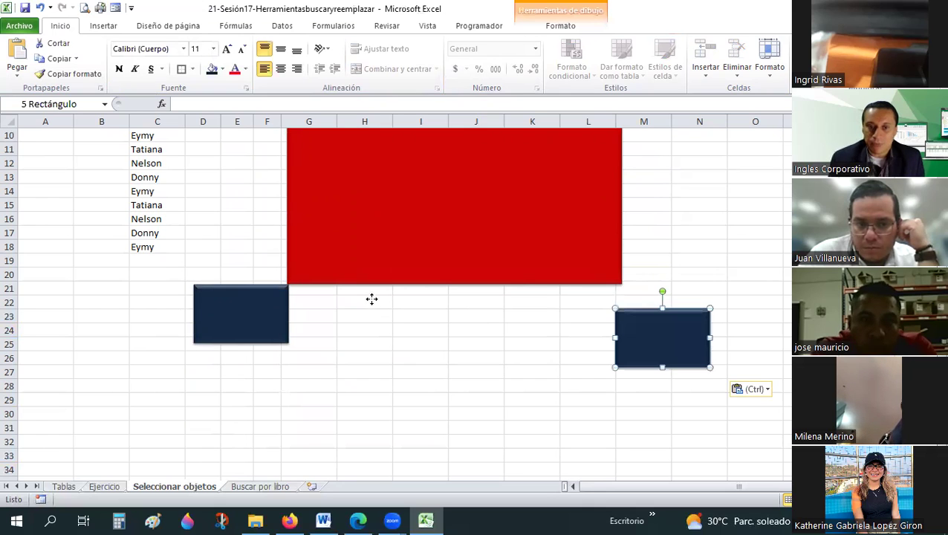
{"action": "left_click_drag", "start_coordinate": [371, 298], "coordinate": [371, 300]}
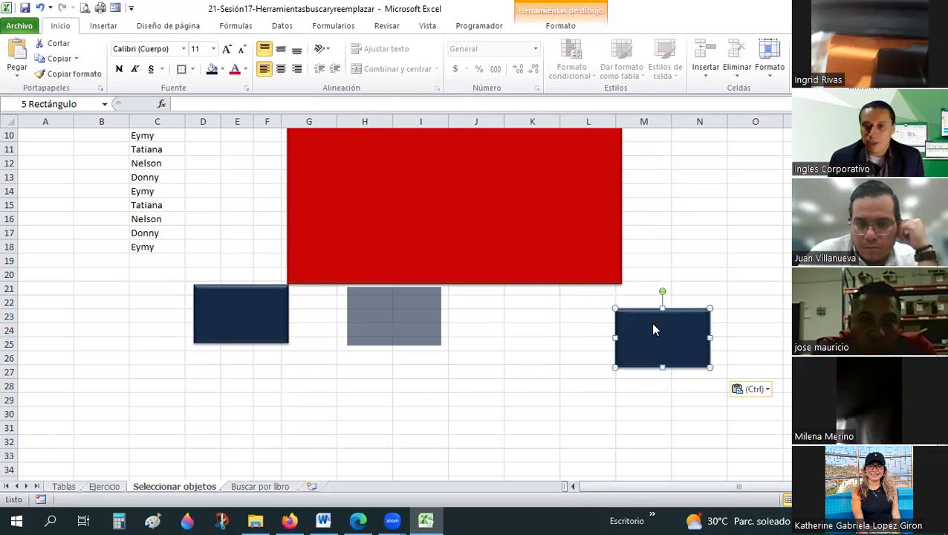
{"action": "key", "text": "ctrl+d"}
{"action": "left_click_drag", "start_coordinate": [633, 326], "coordinate": [621, 325]}
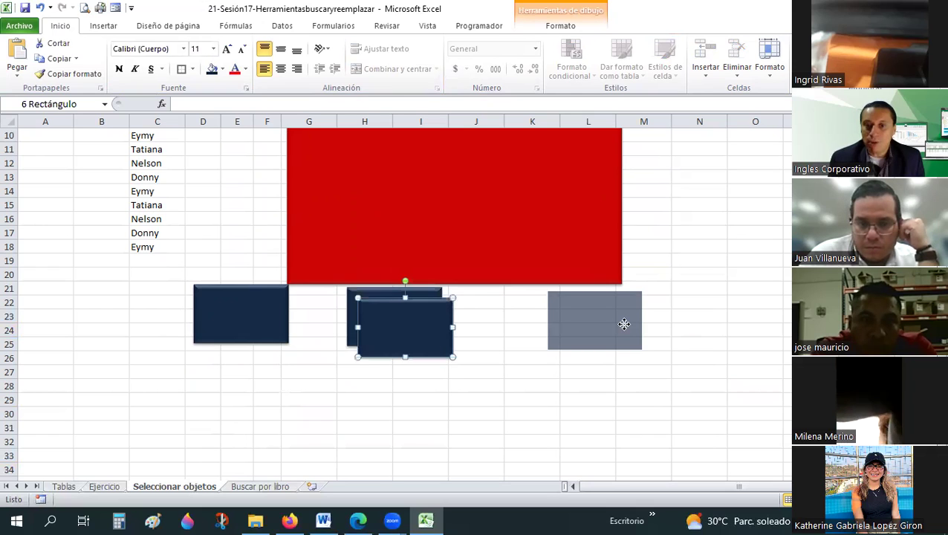
{"action": "left_click_drag", "start_coordinate": [755, 318], "coordinate": [753, 320]}
{"action": "scroll", "coordinate": [753, 319], "scroll_direction": "up", "scroll_amount": 2}
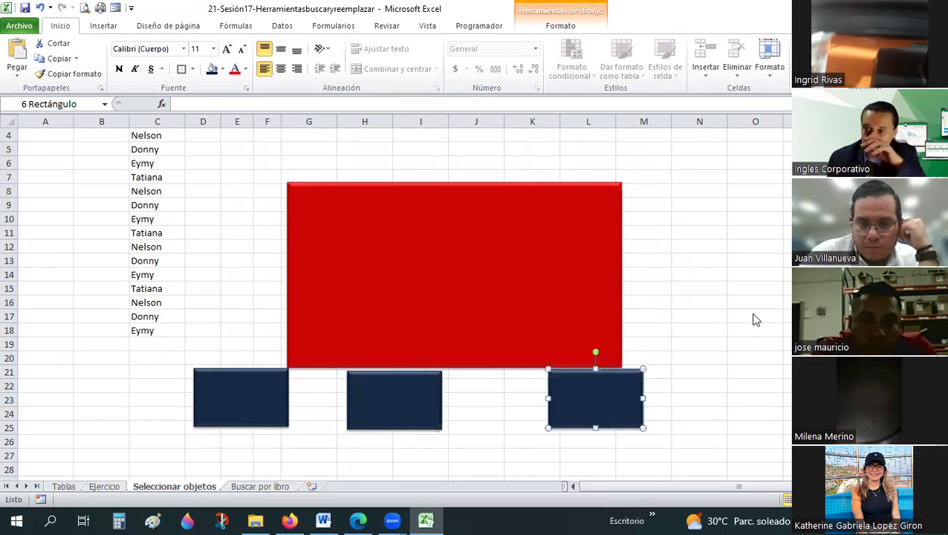
{"action": "key", "text": "Escape"}
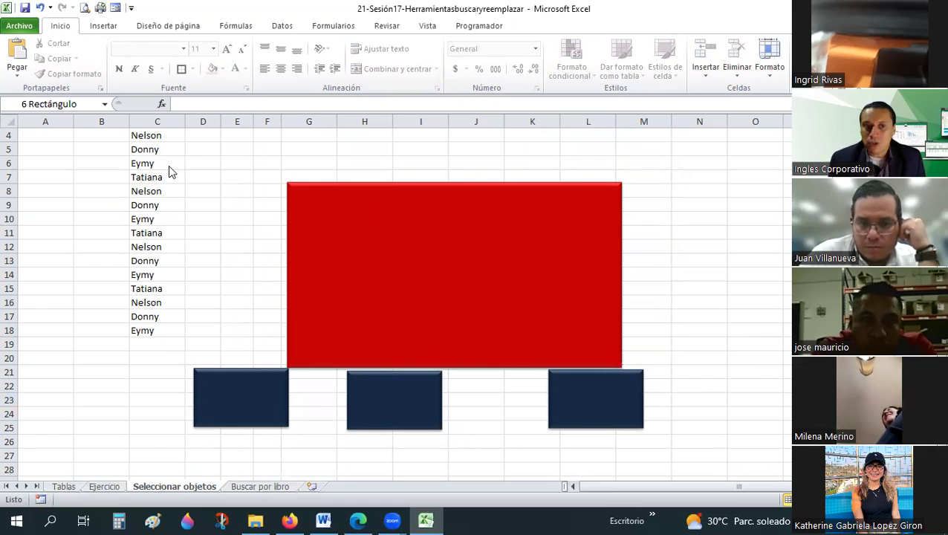
Step: Marquee-select all four rectangles and drag them down to about rows 34–52
{"action": "mouse_move", "coordinate": [168, 161]}
{"action": "left_mouse_down"}
{"action": "mouse_move", "coordinate": [462, 442]}
{"action": "mouse_move", "coordinate": [724, 448]}
{"action": "left_mouse_up"}
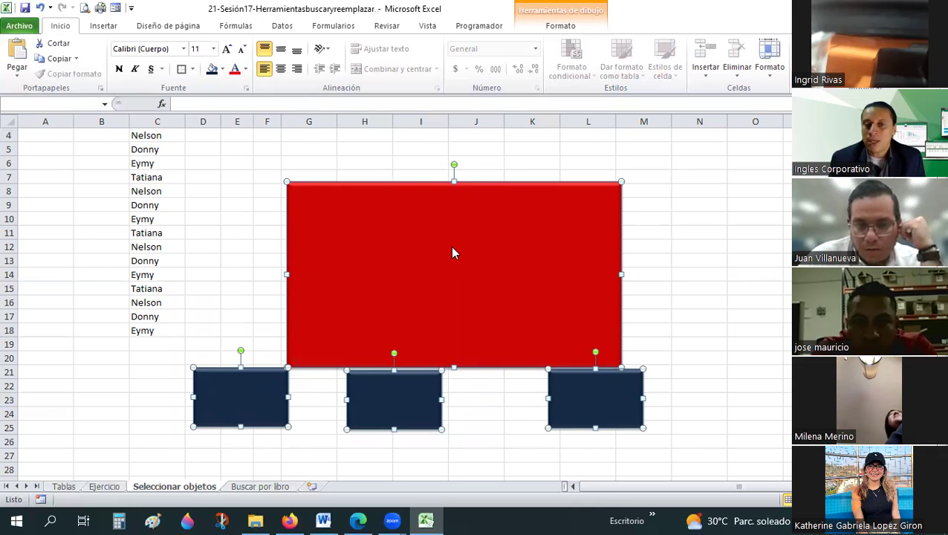
{"action": "scroll", "coordinate": [498, 327], "scroll_direction": "down", "scroll_amount": 1}
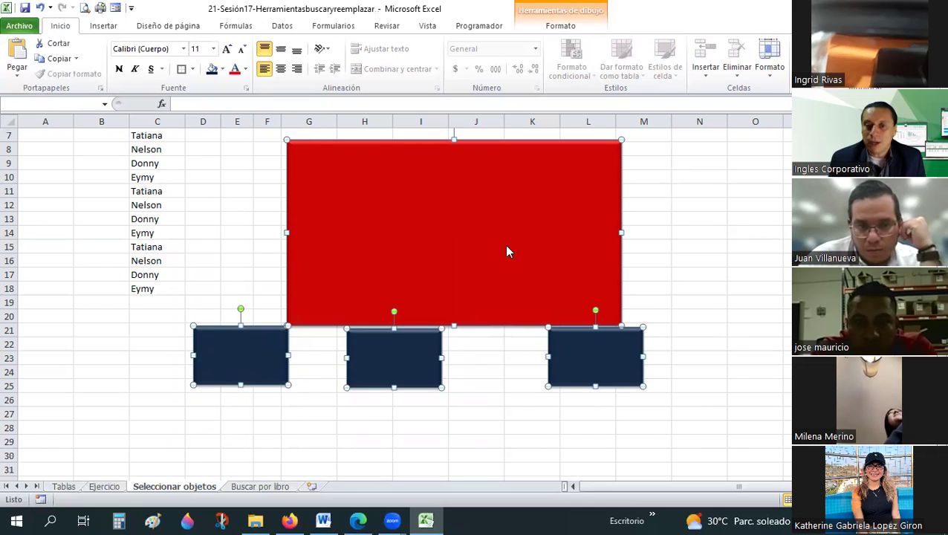
{"action": "left_click_drag", "start_coordinate": [507, 251], "coordinate": [373, 293]}
{"action": "left_click_drag", "start_coordinate": [641, 338], "coordinate": [513, 329]}
{"action": "scroll", "coordinate": [513, 328], "scroll_direction": "down", "scroll_amount": 2}
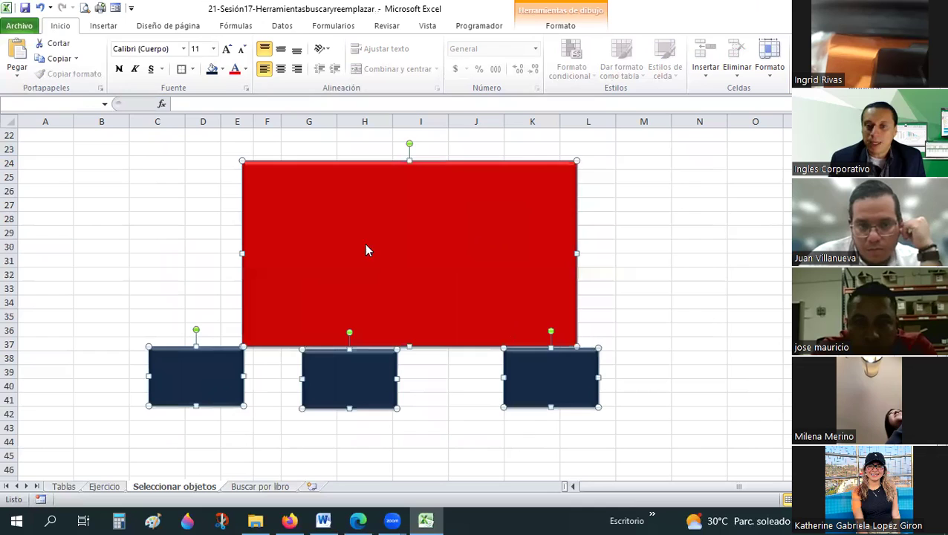
{"action": "left_click_drag", "start_coordinate": [366, 250], "coordinate": [515, 254]}
{"action": "left_click_drag", "start_coordinate": [349, 235], "coordinate": [383, 236]}
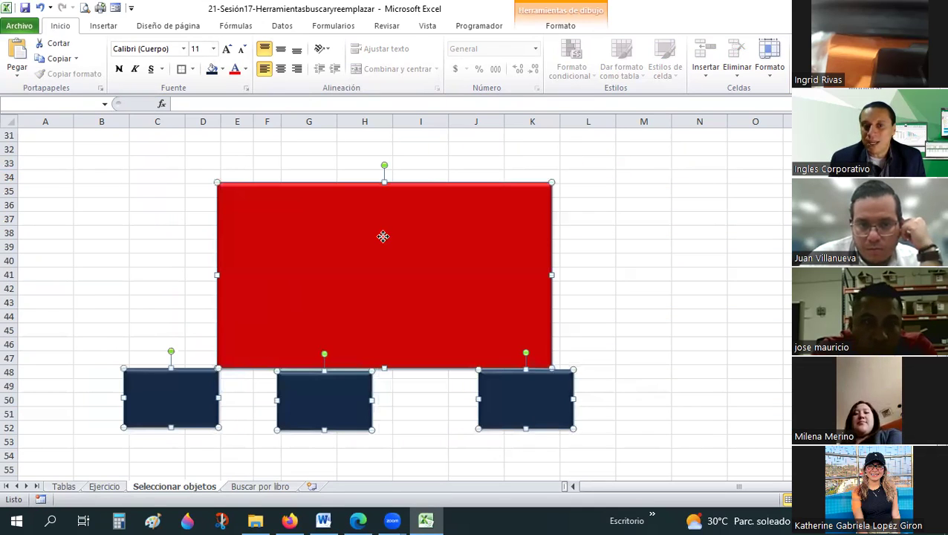
Step: Group the red and three blue rectangles into one object
{"action": "right_click", "coordinate": [429, 321]}
{"action": "mouse_move", "coordinate": [446, 314]}
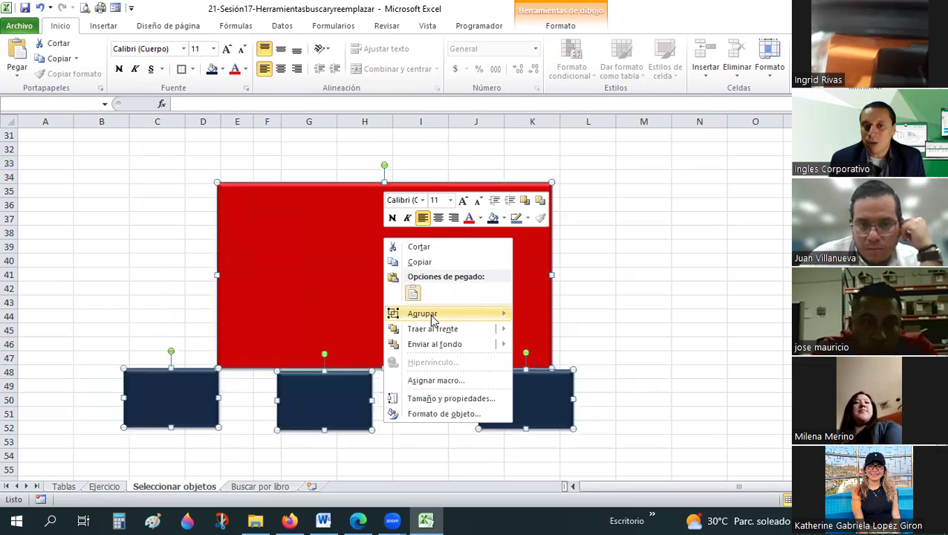
{"action": "left_click", "coordinate": [550, 314]}
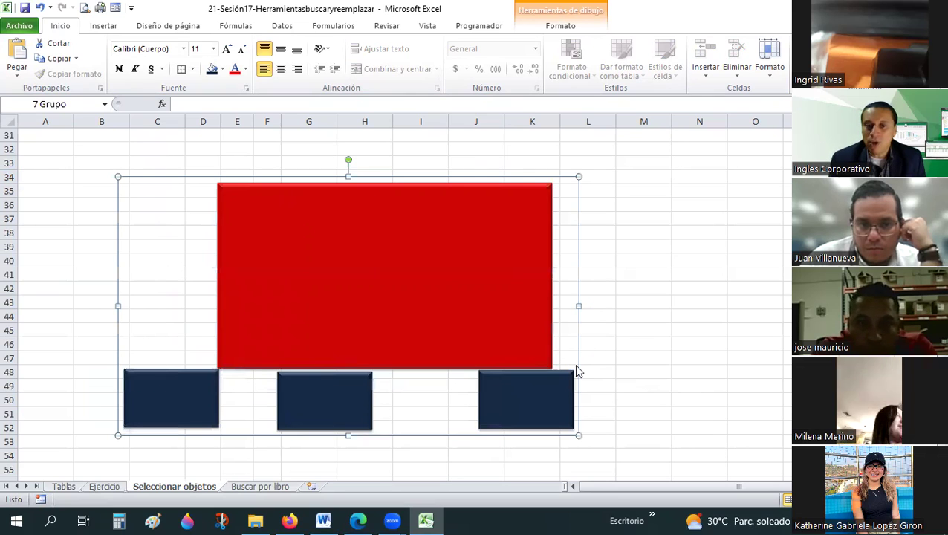
{"action": "left_click", "coordinate": [699, 308]}
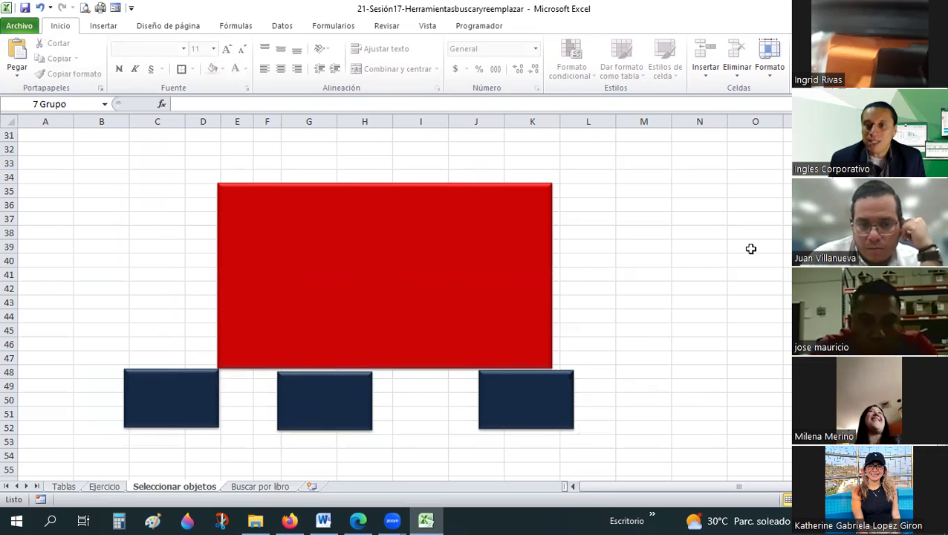
Step: Type 'dasd' into cell C34, then type 'dfd' in the red rectangle and erase it
{"action": "left_click", "coordinate": [420, 149]}
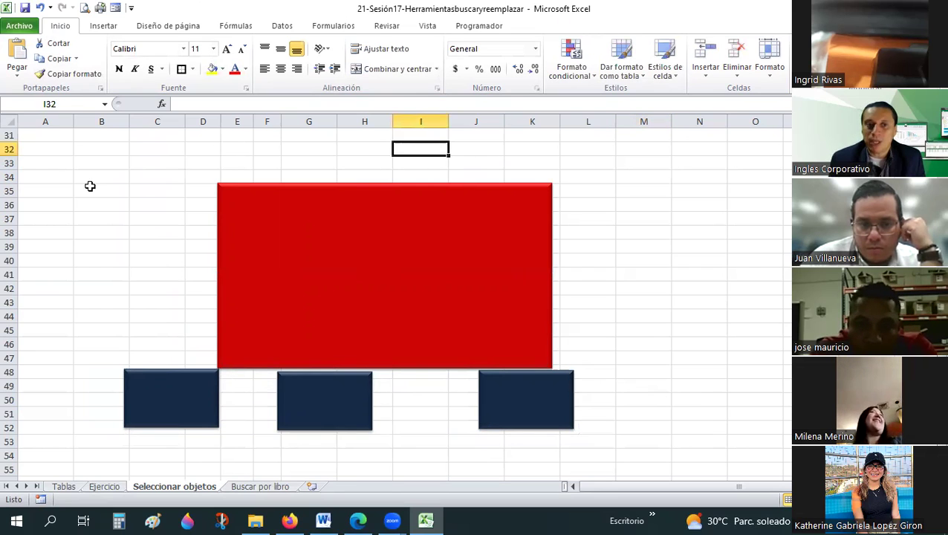
{"action": "left_click_drag", "start_coordinate": [144, 164], "coordinate": [141, 176]}
{"action": "left_click", "coordinate": [141, 176]}
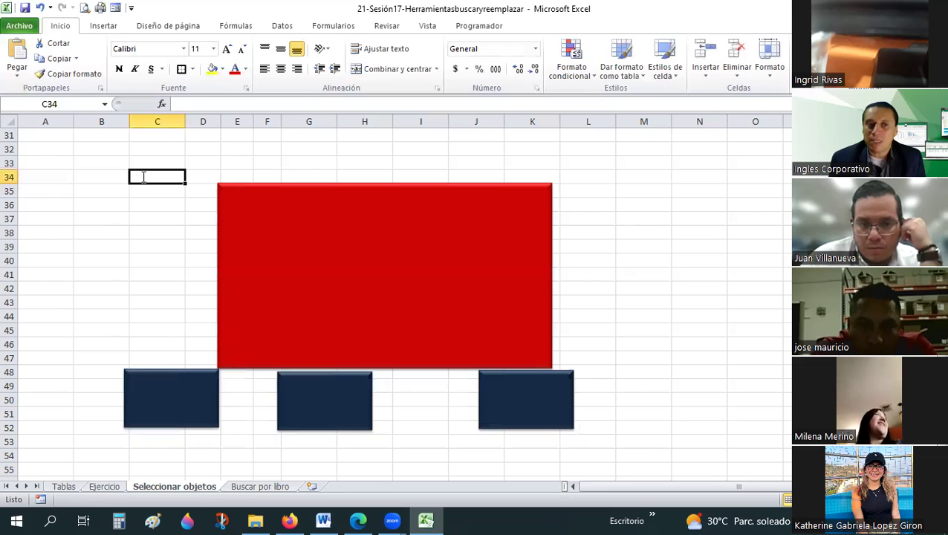
{"action": "type", "text": "dasd"}
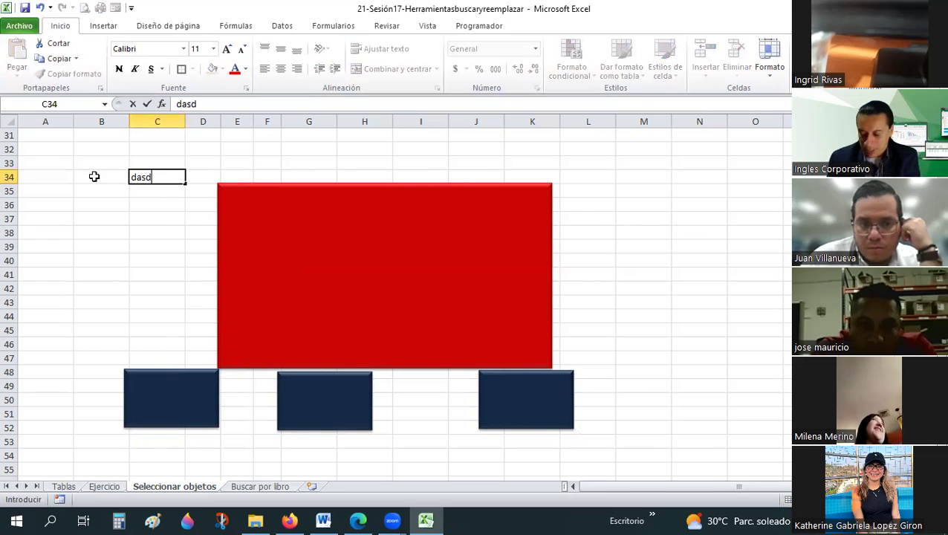
{"action": "left_click", "coordinate": [349, 224]}
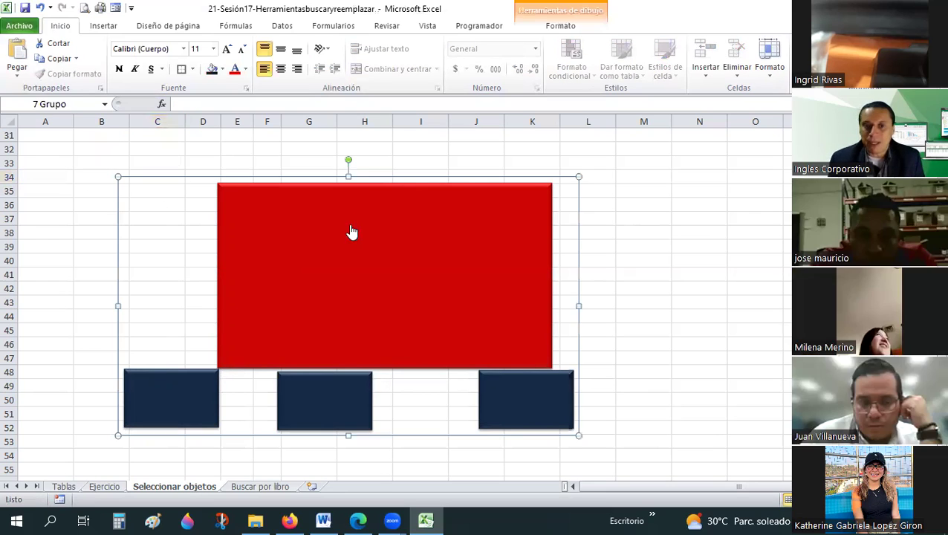
{"action": "left_click", "coordinate": [348, 224]}
{"action": "type", "text": "df"}
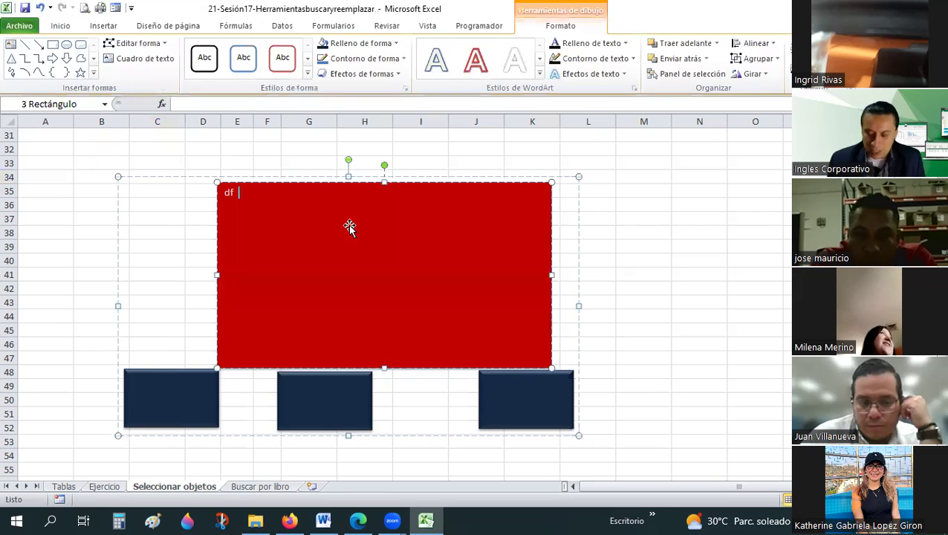
{"action": "type", "text": "d"}
{"action": "key", "text": "BackSpace"}
{"action": "key", "text": "BackSpace"}
{"action": "key", "text": "BackSpace"}
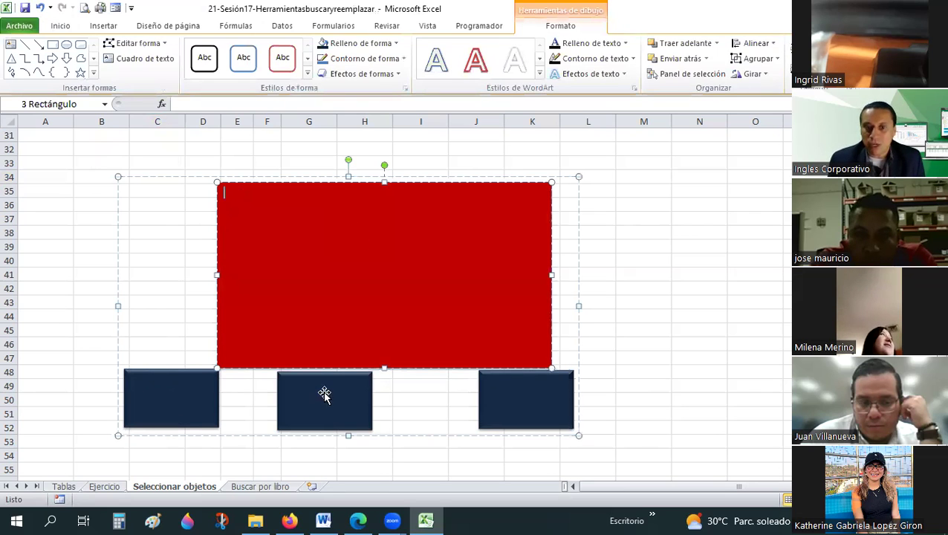
{"action": "left_click", "coordinate": [644, 315]}
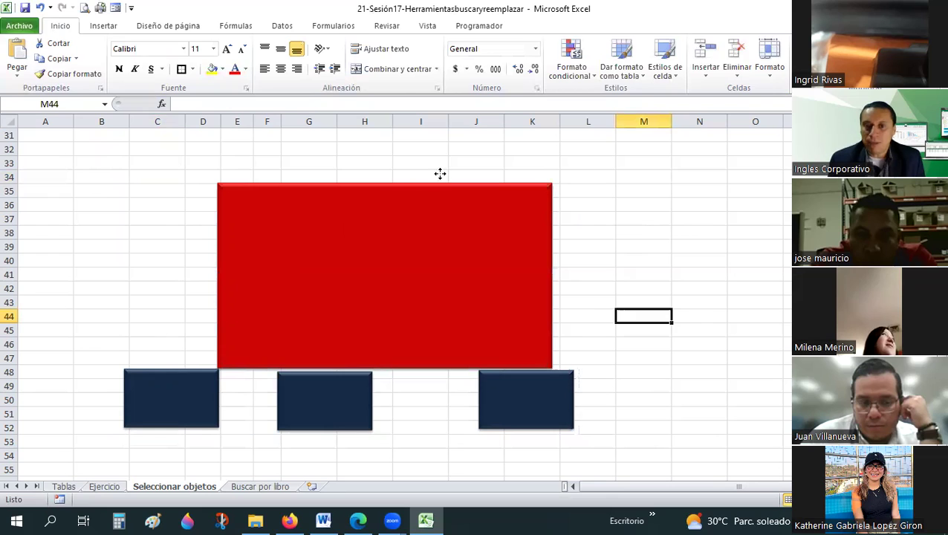
Step: Drag the shape group, undo the move, and deselect it
{"action": "left_click_drag", "start_coordinate": [375, 310], "coordinate": [402, 215]}
{"action": "key", "text": "ctrl+z"}
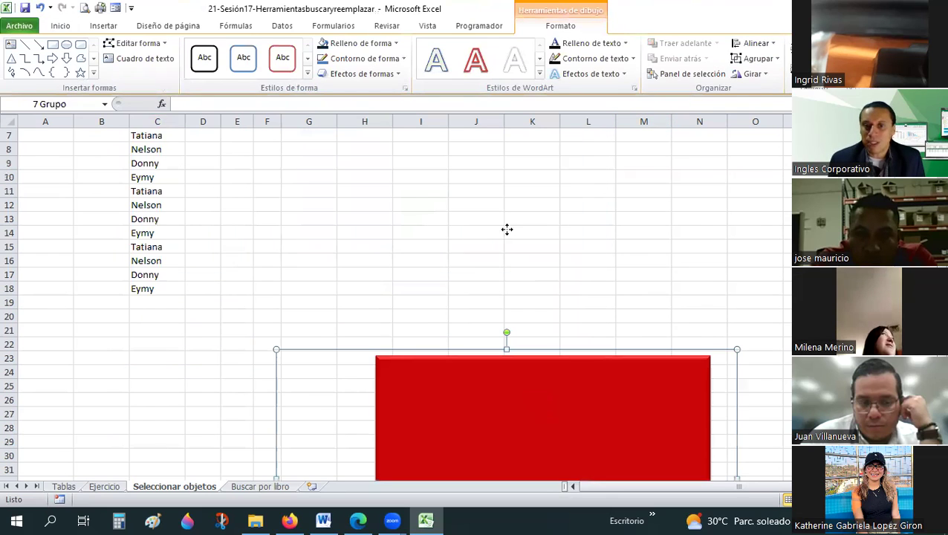
{"action": "key", "text": "ctrl+z"}
{"action": "key", "text": "Escape"}
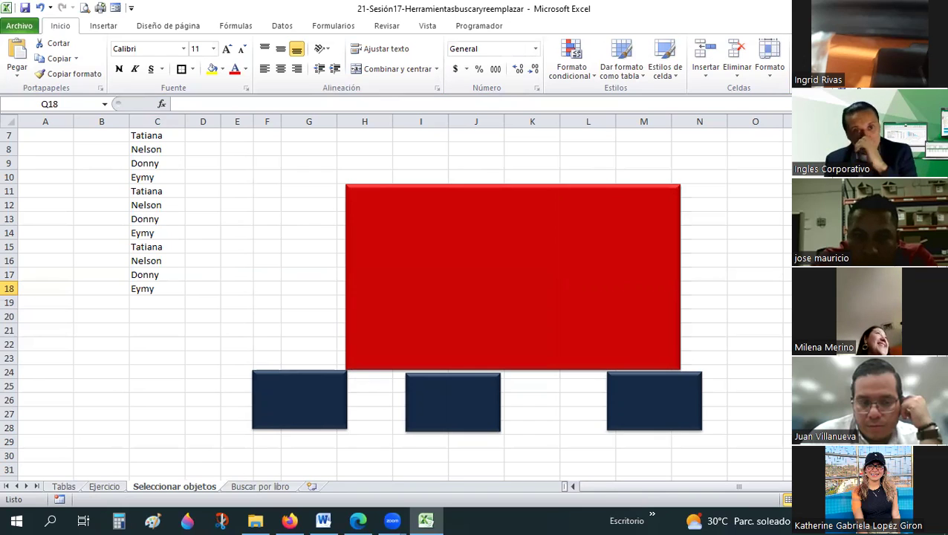
Step: Open Buscar y reemplazar with Ctrl+L, move it off row 3, and search for 'Nelson'
{"action": "key", "text": "ctrl+l"}
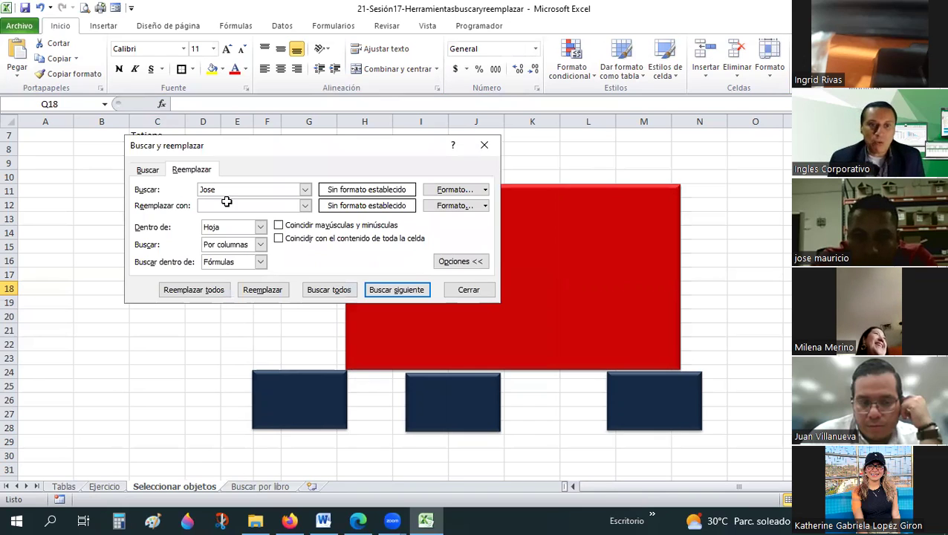
{"action": "left_click", "coordinate": [226, 202]}
{"action": "scroll", "coordinate": [309, 185], "scroll_direction": "up", "scroll_amount": 2}
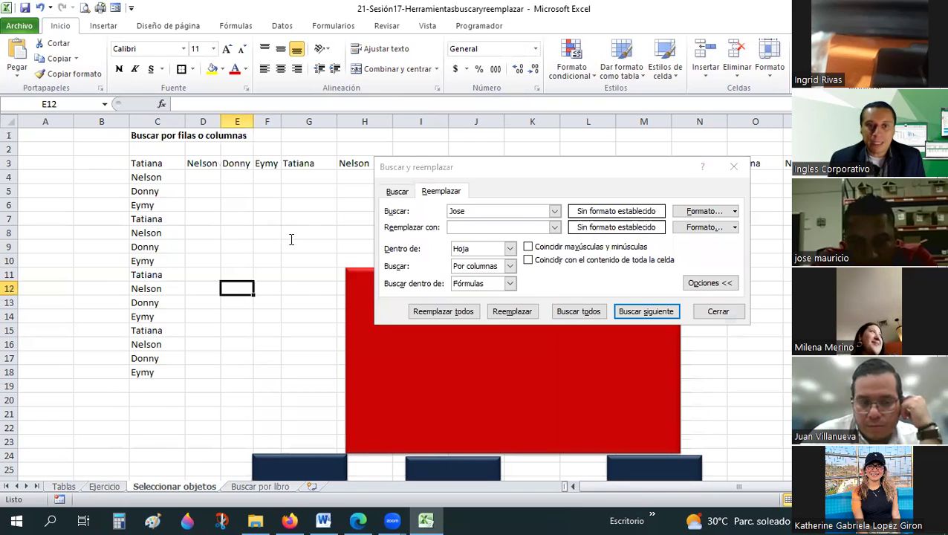
{"action": "left_click_drag", "start_coordinate": [514, 168], "coordinate": [333, 198]}
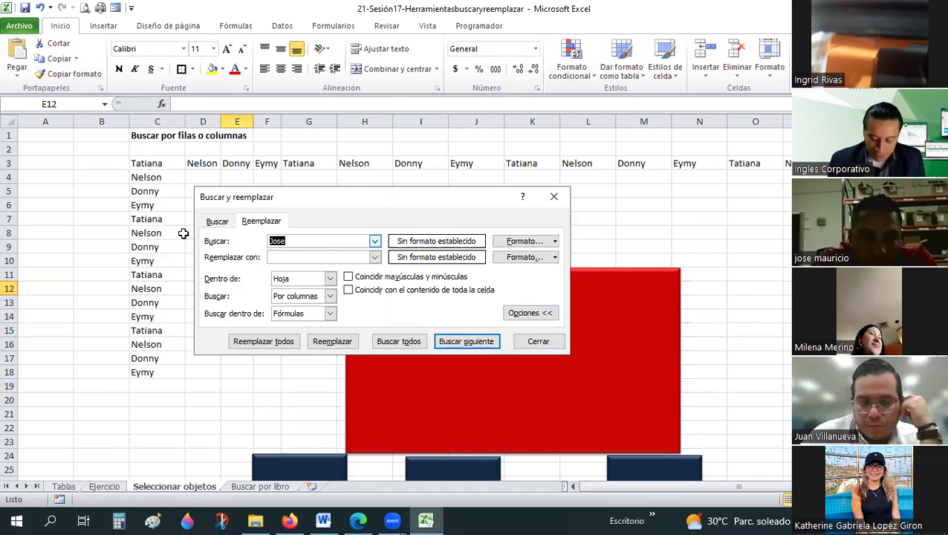
{"action": "type", "text": "Nelson"}
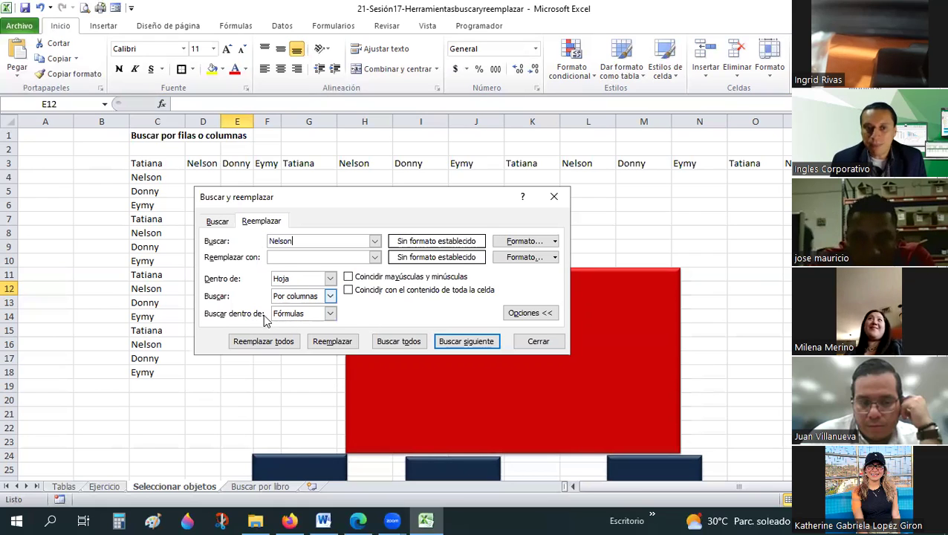
Step: Step through Nelson matches by columns: H3, L3, P3, C4, C12, C16, D3
{"action": "left_click", "coordinate": [217, 223]}
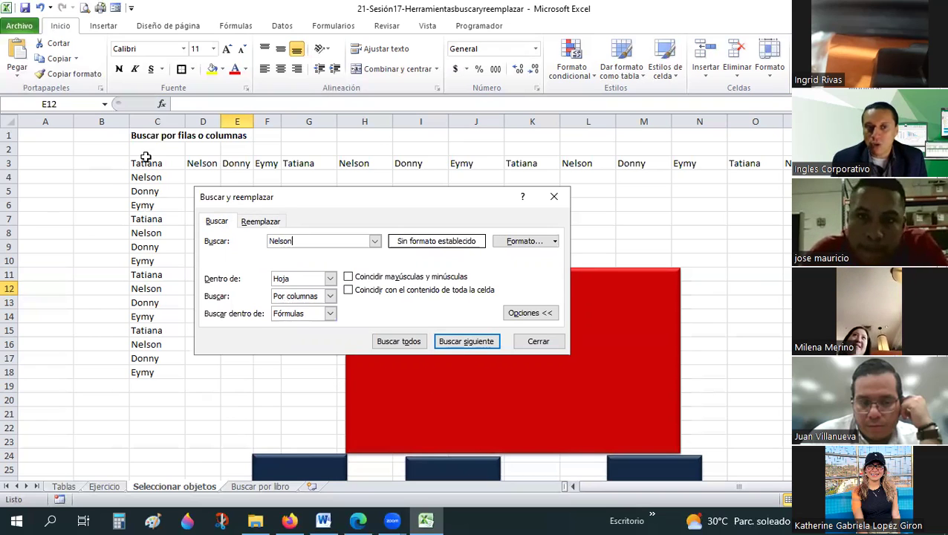
{"action": "left_click", "coordinate": [457, 343]}
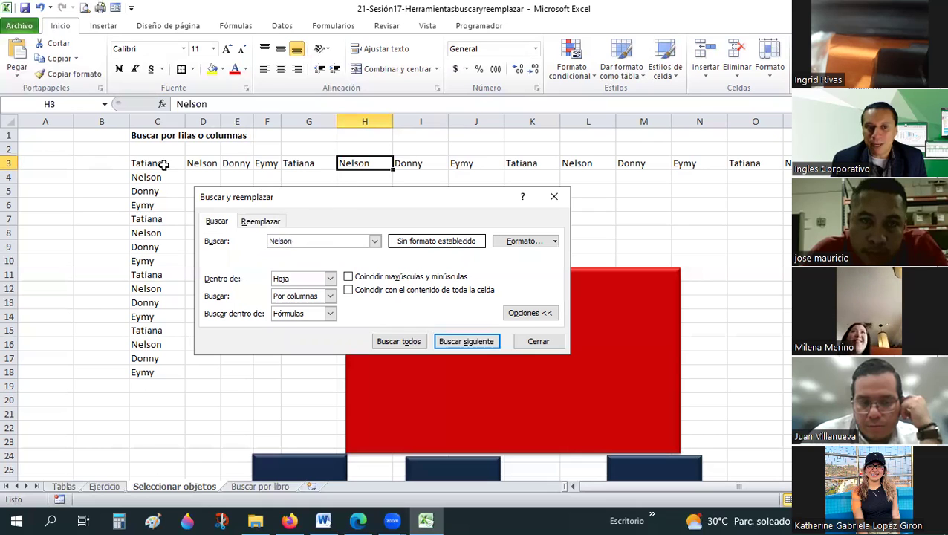
{"action": "left_click_drag", "start_coordinate": [266, 192], "coordinate": [333, 209]}
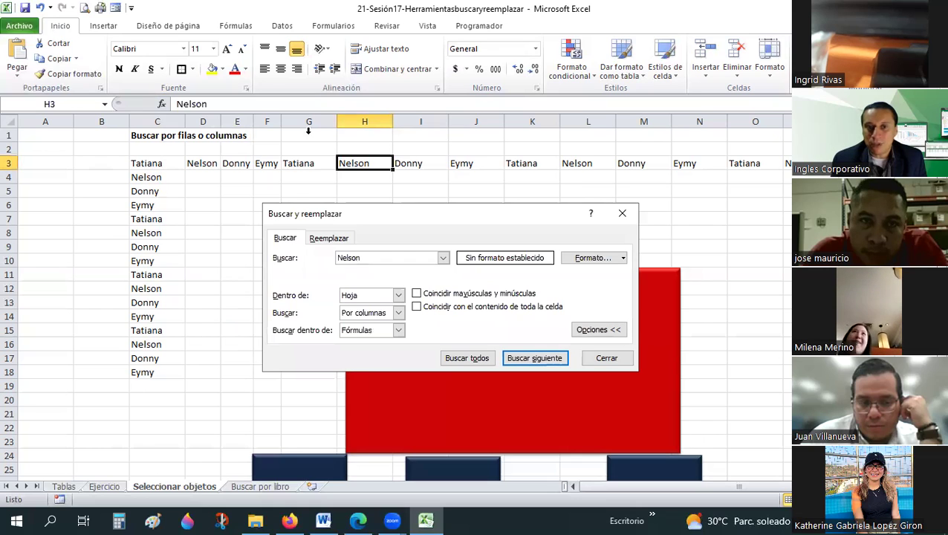
{"action": "left_click", "coordinate": [532, 363]}
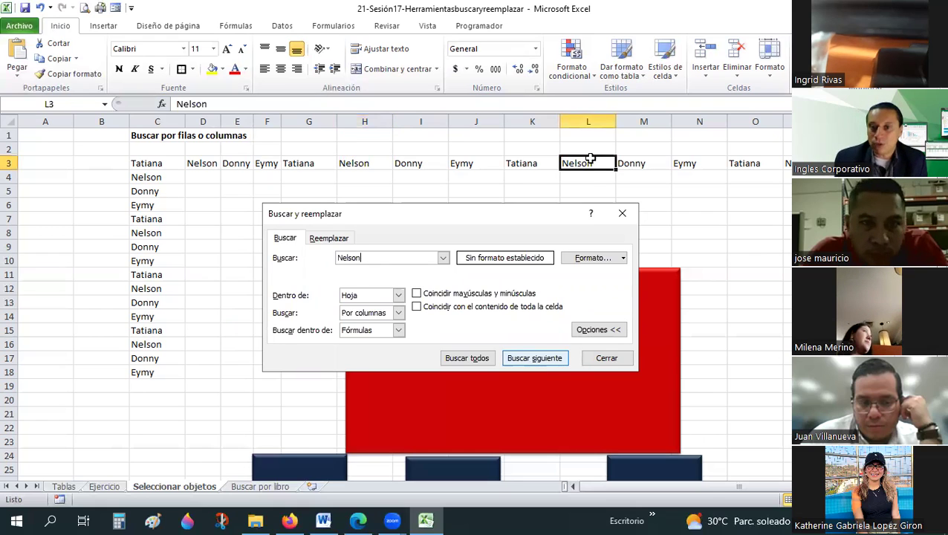
{"action": "left_click", "coordinate": [550, 361]}
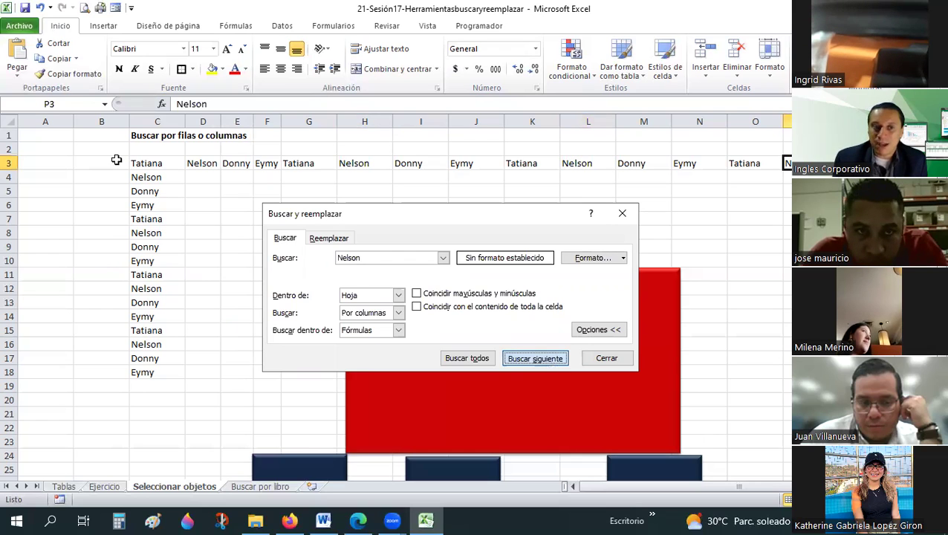
{"action": "left_click", "coordinate": [157, 181]}
{"action": "left_click", "coordinate": [540, 361]}
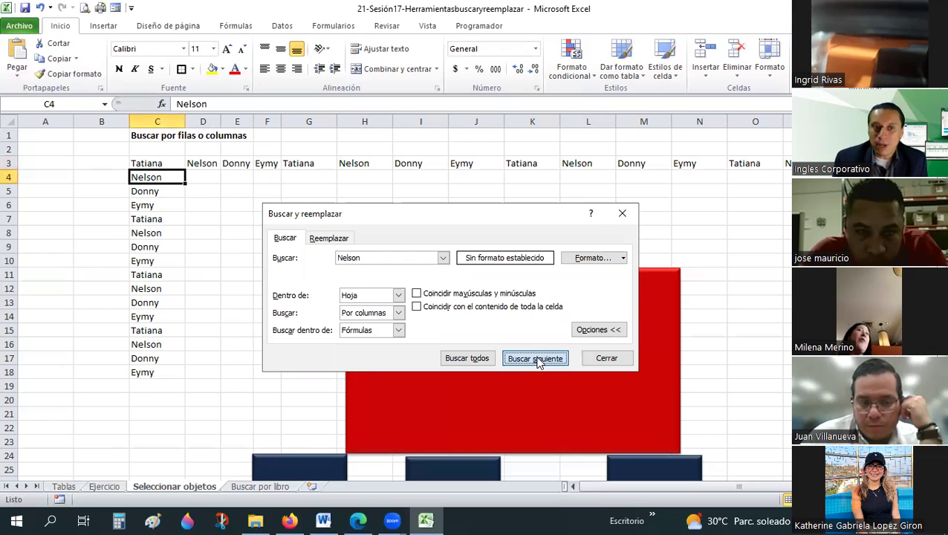
{"action": "left_click", "coordinate": [539, 362]}
{"action": "left_click", "coordinate": [535, 358]}
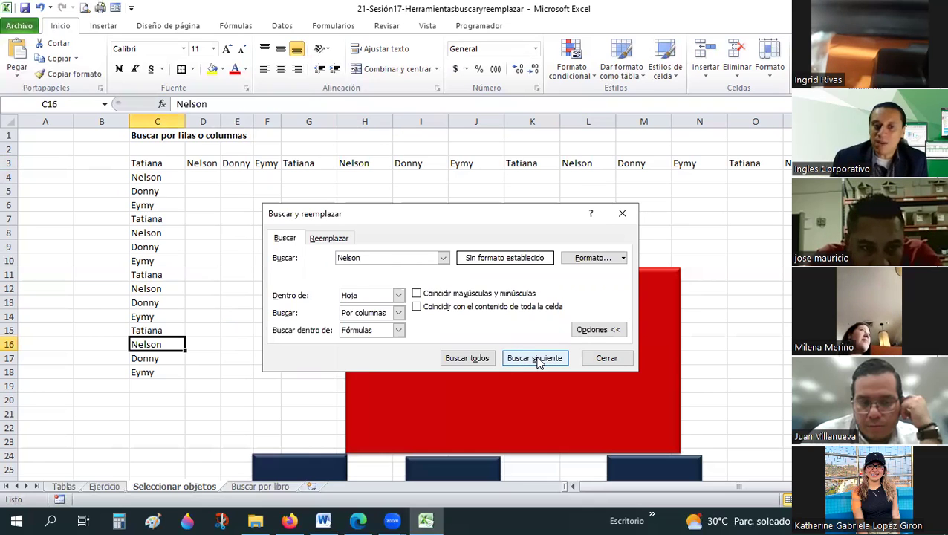
{"action": "left_click", "coordinate": [540, 362]}
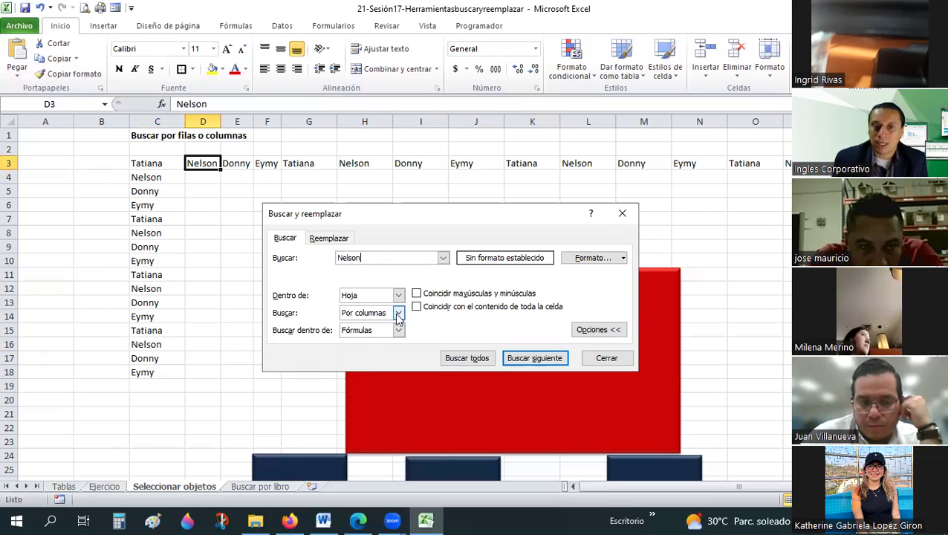
Step: From B2, search Por filas through Nelson in D3, H3, L3, C4, C8, C12, then close
{"action": "left_click", "coordinate": [141, 163]}
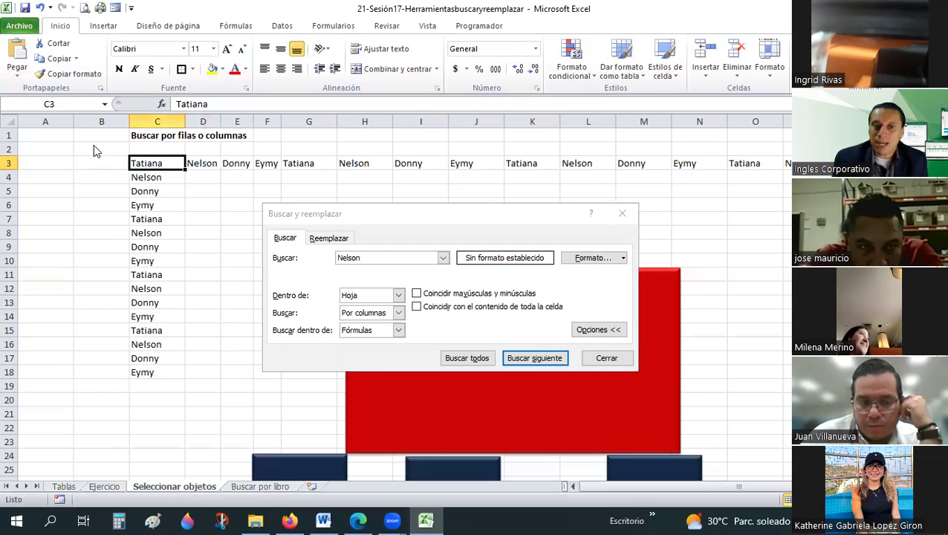
{"action": "left_click", "coordinate": [93, 148]}
{"action": "left_click", "coordinate": [398, 313]}
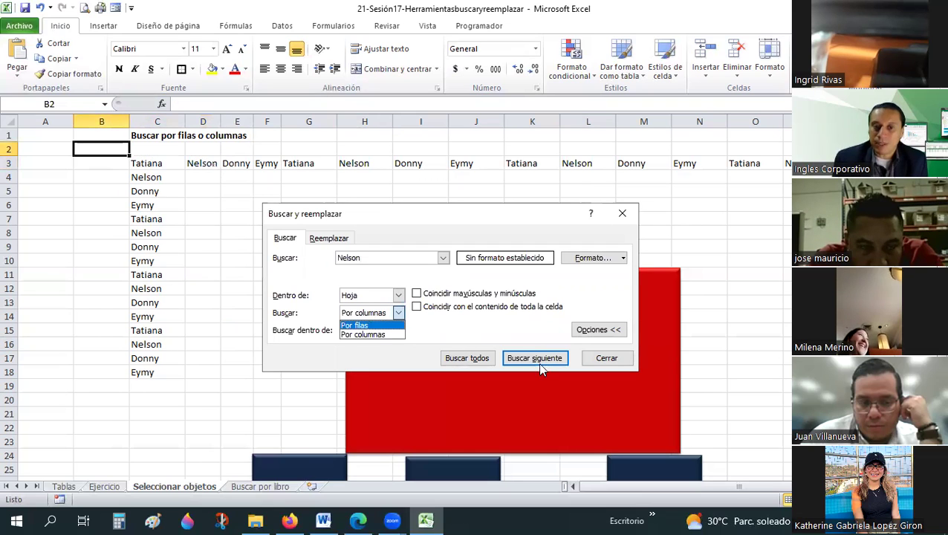
{"action": "key", "text": "Return"}
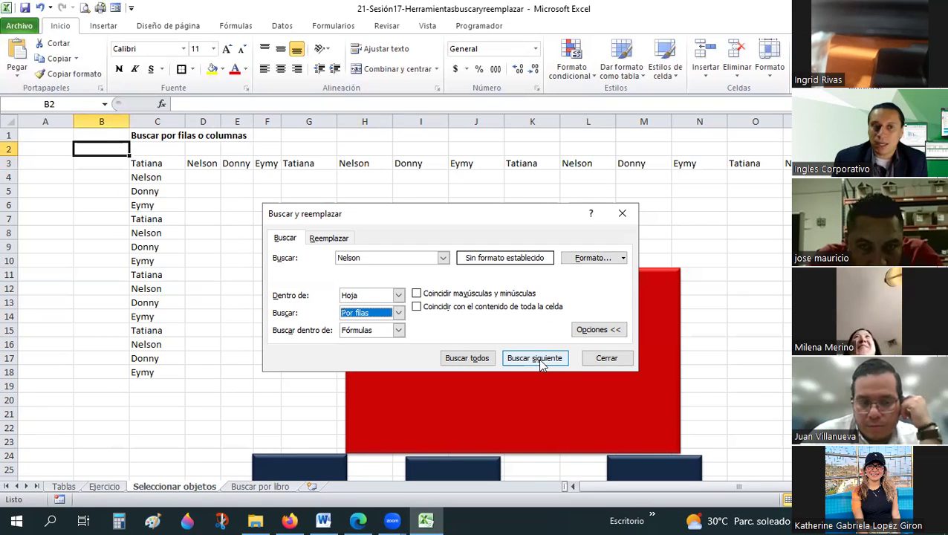
{"action": "left_click", "coordinate": [540, 361]}
{"action": "left_click", "coordinate": [540, 361]}
{"action": "left_click", "coordinate": [540, 362]}
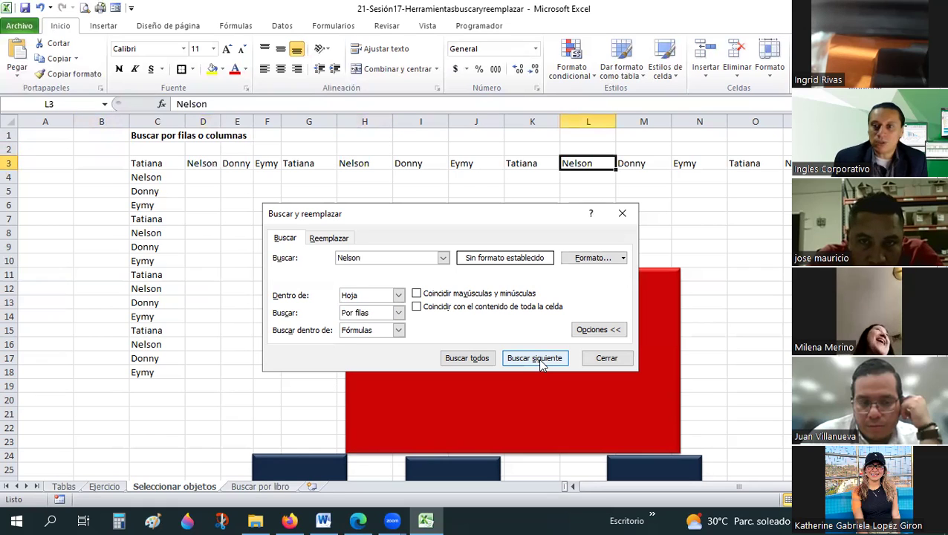
{"action": "left_click", "coordinate": [540, 361]}
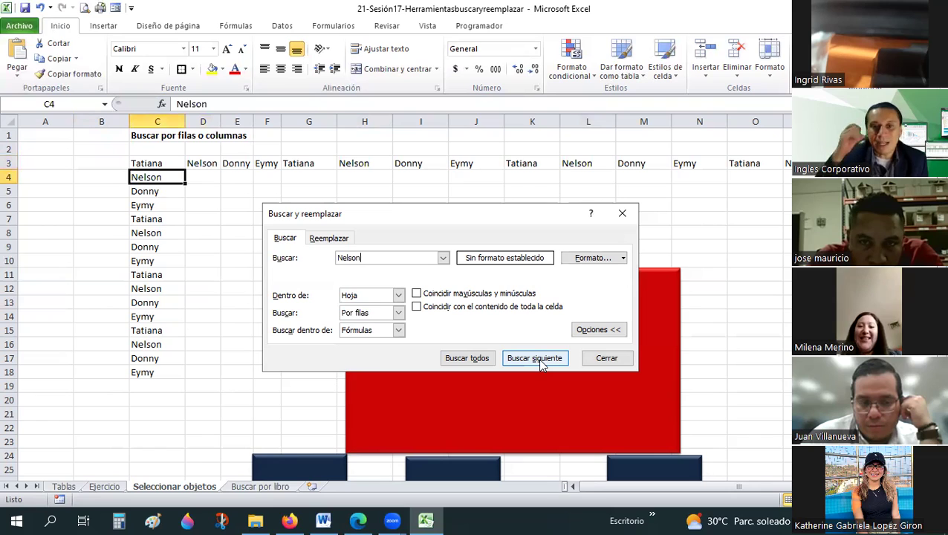
{"action": "left_click", "coordinate": [540, 361]}
{"action": "left_click", "coordinate": [542, 362]}
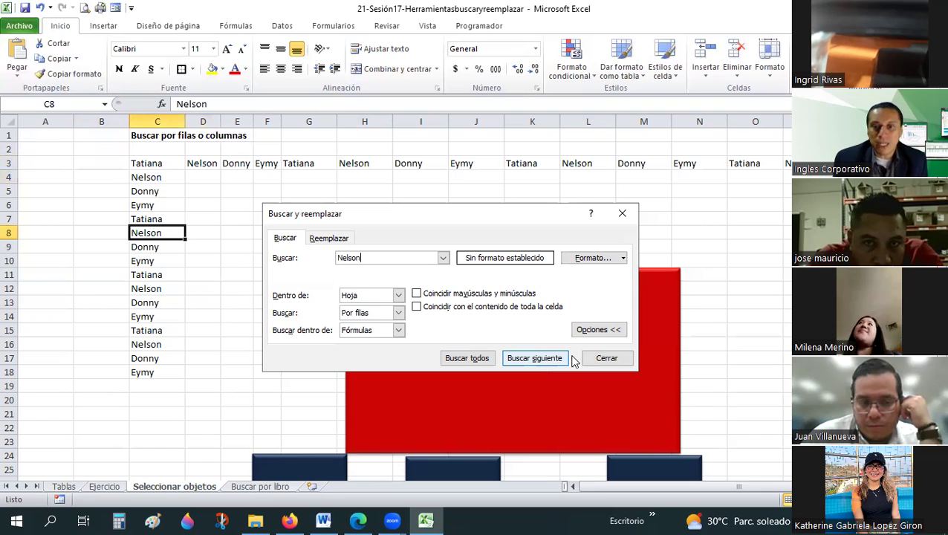
{"action": "key", "text": "Escape"}
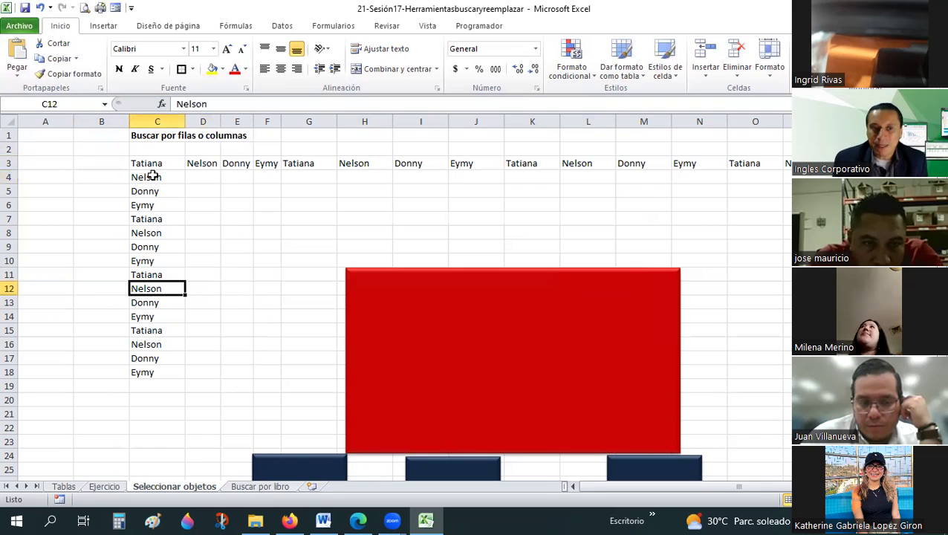
Step: Fill the block D4 to row 14 with Nelson copied from C4
{"action": "left_click", "coordinate": [152, 175]}
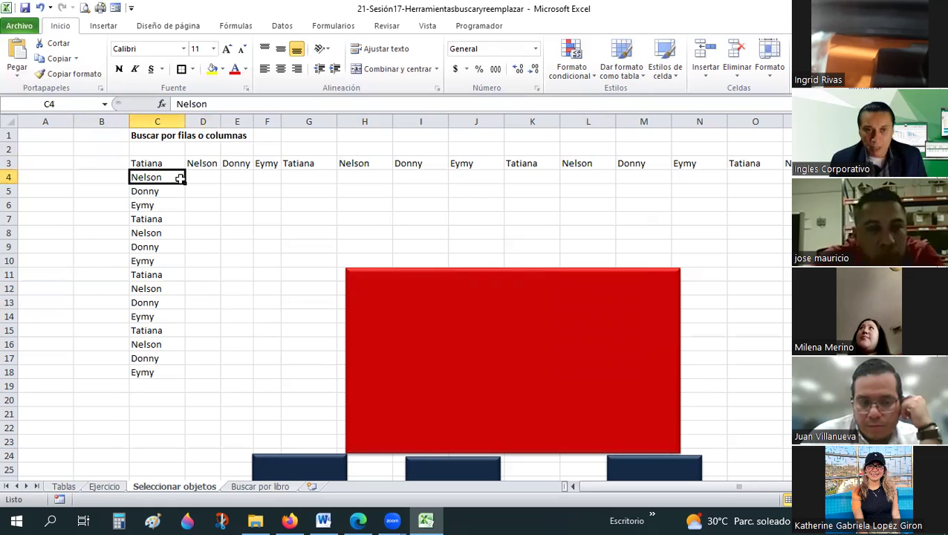
{"action": "key", "text": "ctrl+c"}
{"action": "mouse_move", "coordinate": [203, 177]}
{"action": "left_mouse_down"}
{"action": "mouse_move", "coordinate": [867, 176]}
{"action": "mouse_move", "coordinate": [866, 318]}
{"action": "left_mouse_up"}
{"action": "key", "text": "ctrl+v"}
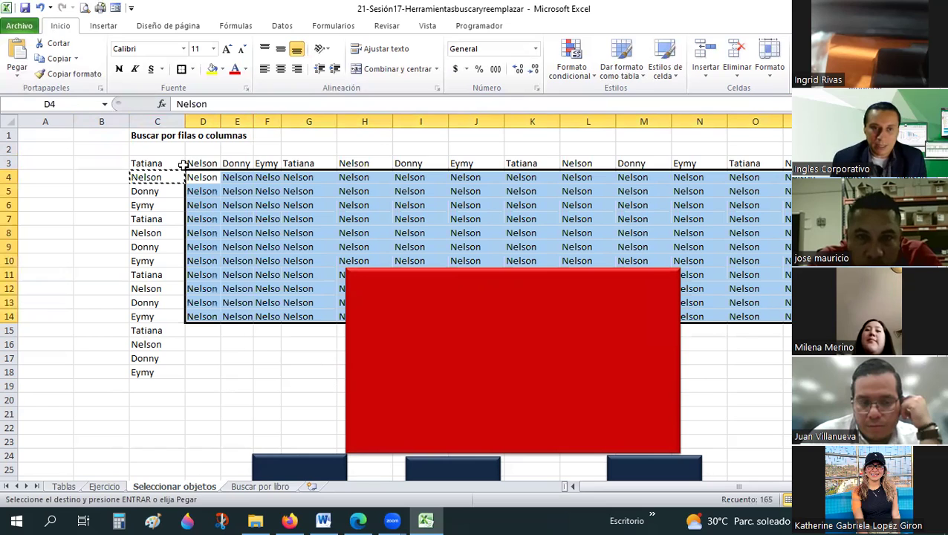
Step: Paste the row 3 names over every row of D4:P14, then bring the search dialog back
{"action": "left_click_drag", "start_coordinate": [203, 163], "coordinate": [866, 163]}
{"action": "key", "text": "ctrl+c"}
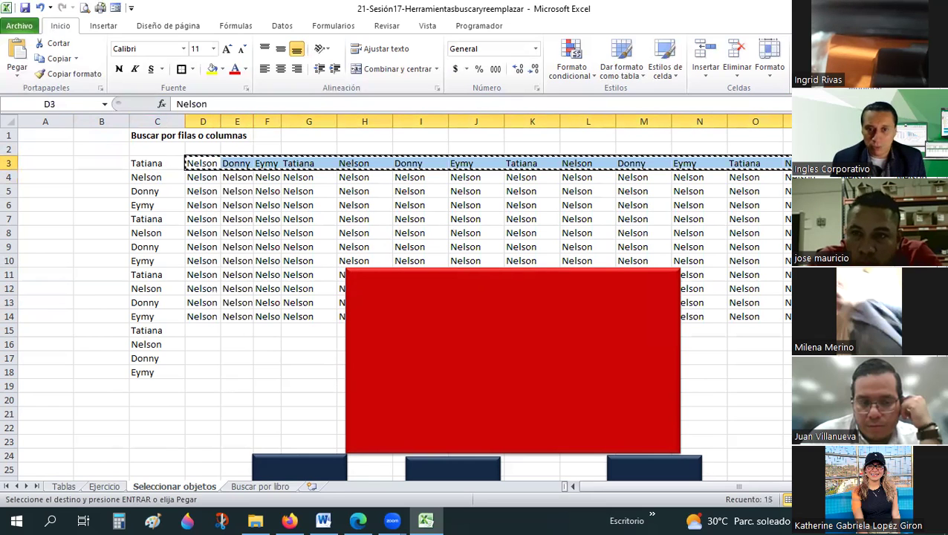
{"action": "left_click_drag", "start_coordinate": [203, 177], "coordinate": [787, 317]}
{"action": "key", "text": "ctrl+v"}
{"action": "left_click", "coordinate": [378, 245]}
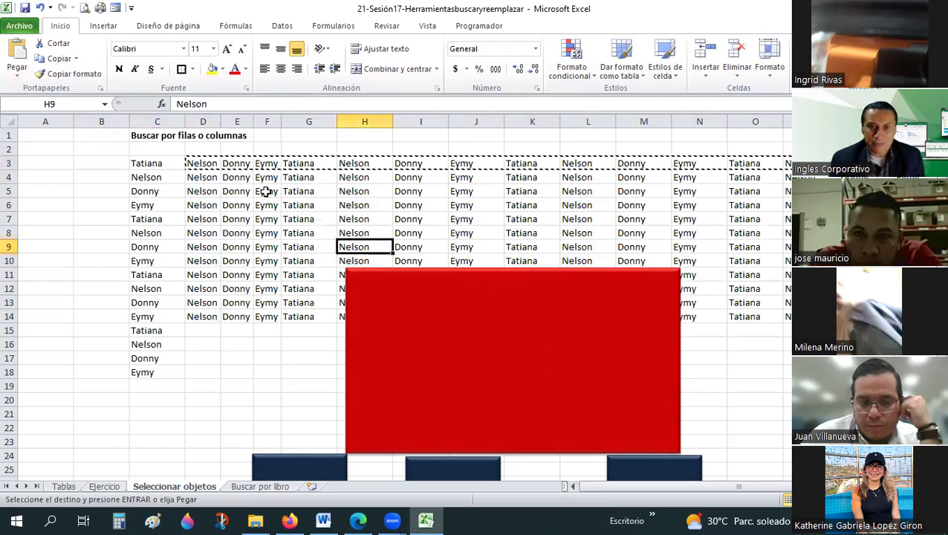
{"action": "key", "text": "ctrl+b"}
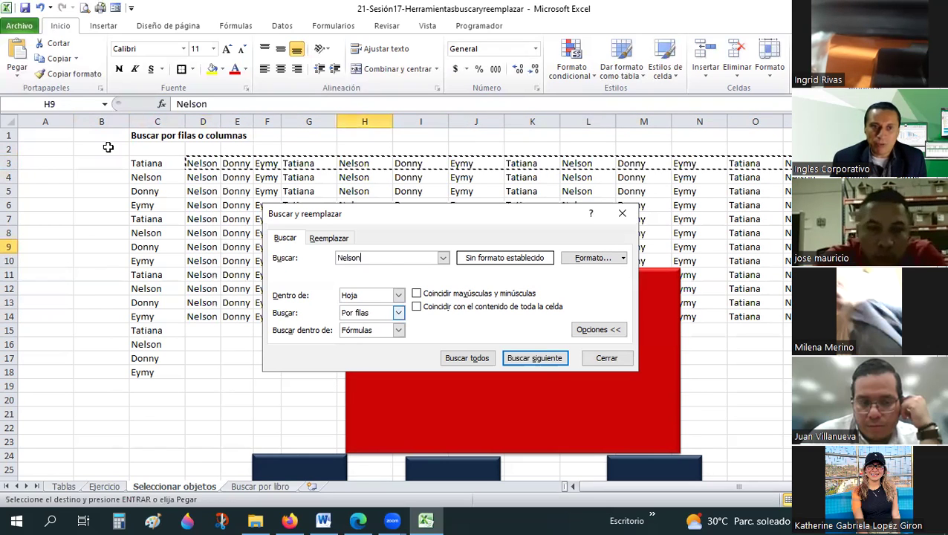
Step: Step through the name matches row by row, starting beside the name list
{"action": "key", "text": "Escape"}
{"action": "left_click", "coordinate": [104, 147]}
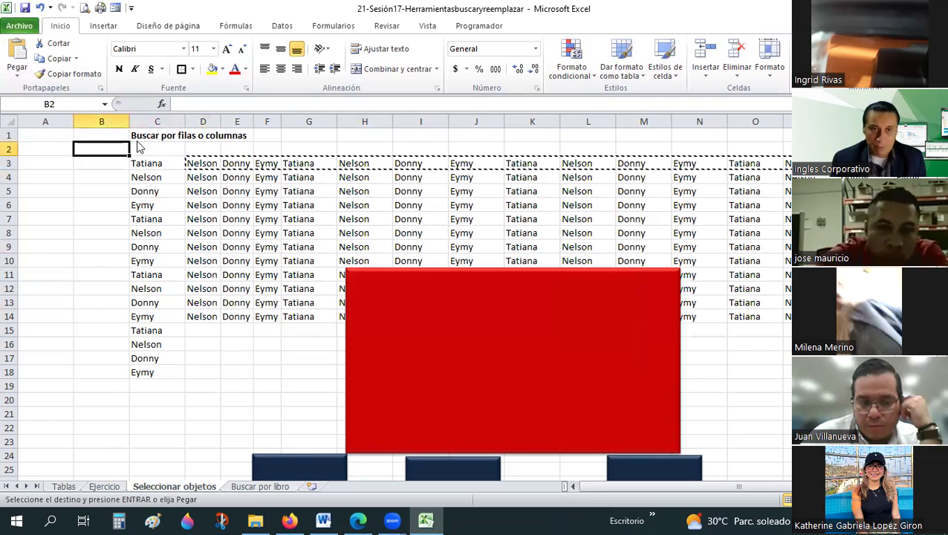
{"action": "left_click", "coordinate": [413, 229]}
{"action": "left_click", "coordinate": [91, 148]}
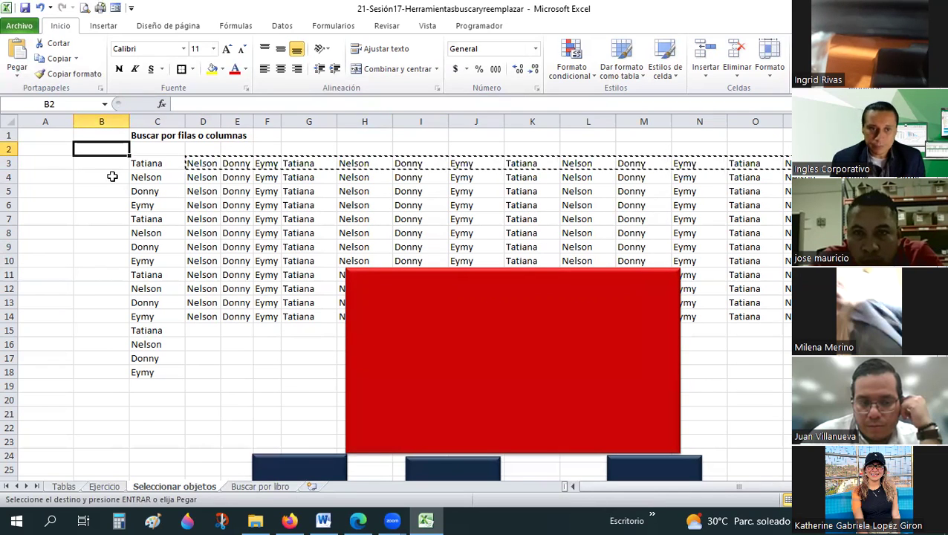
{"action": "left_click", "coordinate": [113, 177]}
{"action": "key", "text": "ctrl+b"}
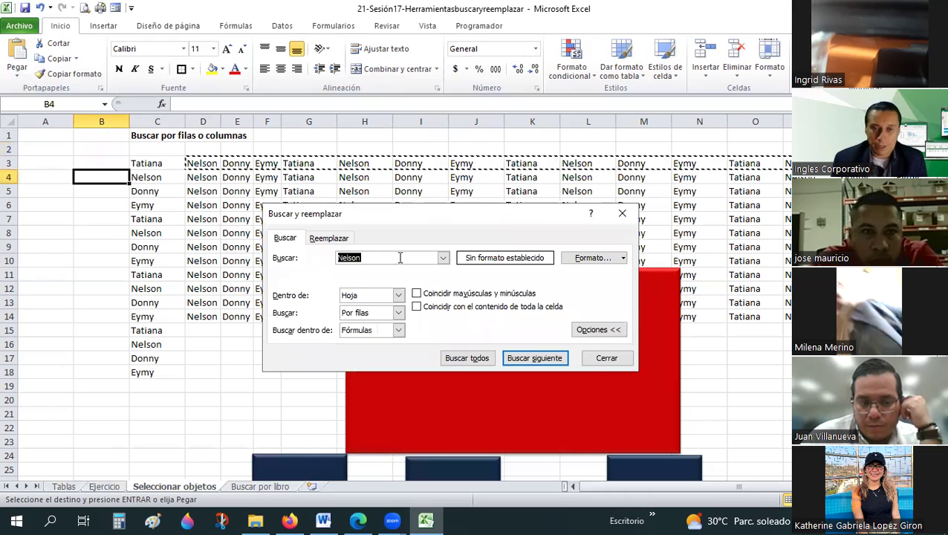
{"action": "left_click", "coordinate": [538, 362]}
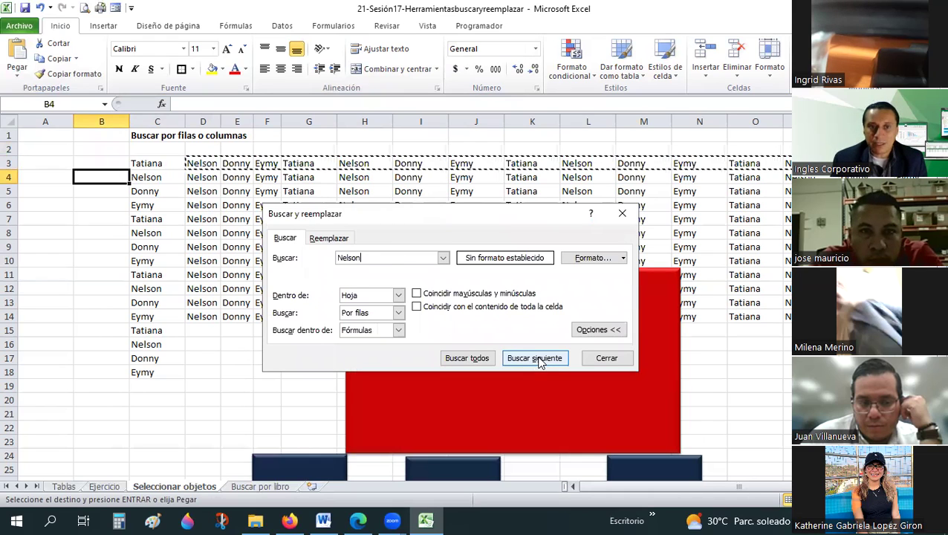
{"action": "left_click", "coordinate": [540, 362]}
{"action": "left_click", "coordinate": [540, 362]}
{"action": "left_click", "coordinate": [540, 362]}
{"action": "left_click", "coordinate": [540, 362]}
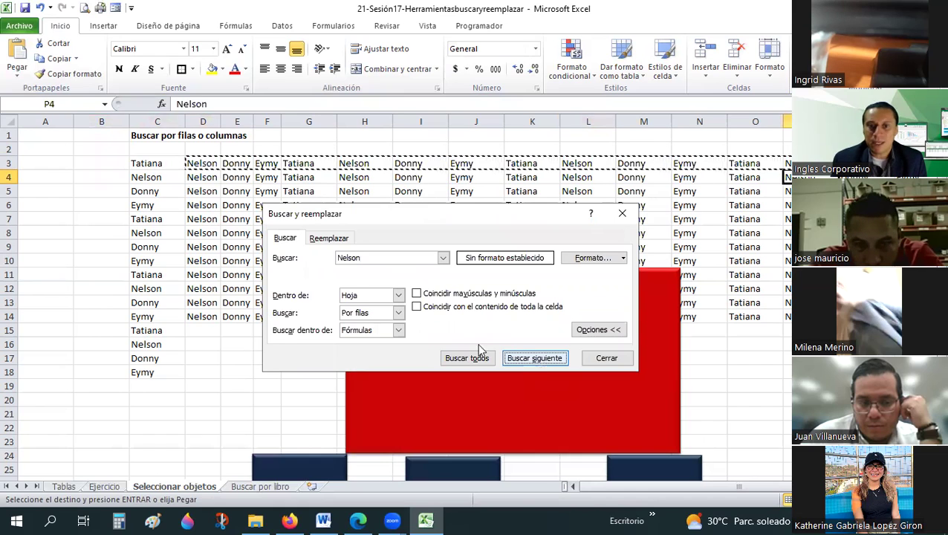
Step: Switch Buscar to Por columnas and step through the matches down the columns
{"action": "left_click", "coordinate": [399, 316]}
{"action": "left_click", "coordinate": [371, 335]}
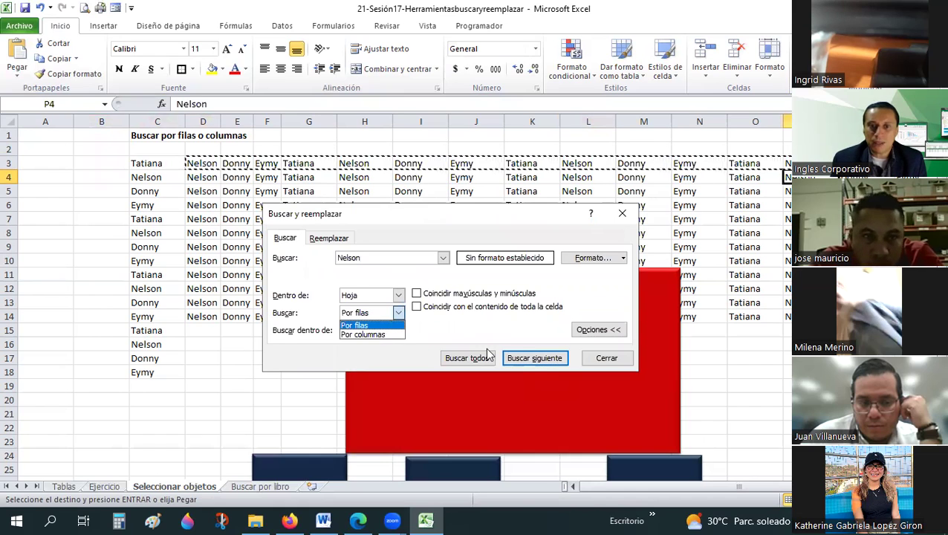
{"action": "left_click", "coordinate": [532, 363]}
{"action": "left_click", "coordinate": [531, 364]}
{"action": "left_click", "coordinate": [532, 363]}
{"action": "left_click", "coordinate": [531, 363]}
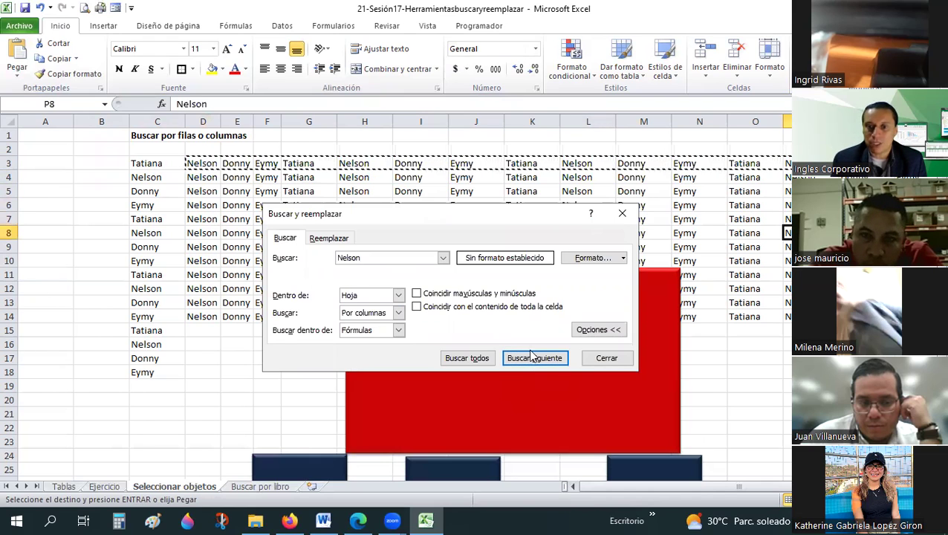
{"action": "double_click", "coordinate": [532, 363]}
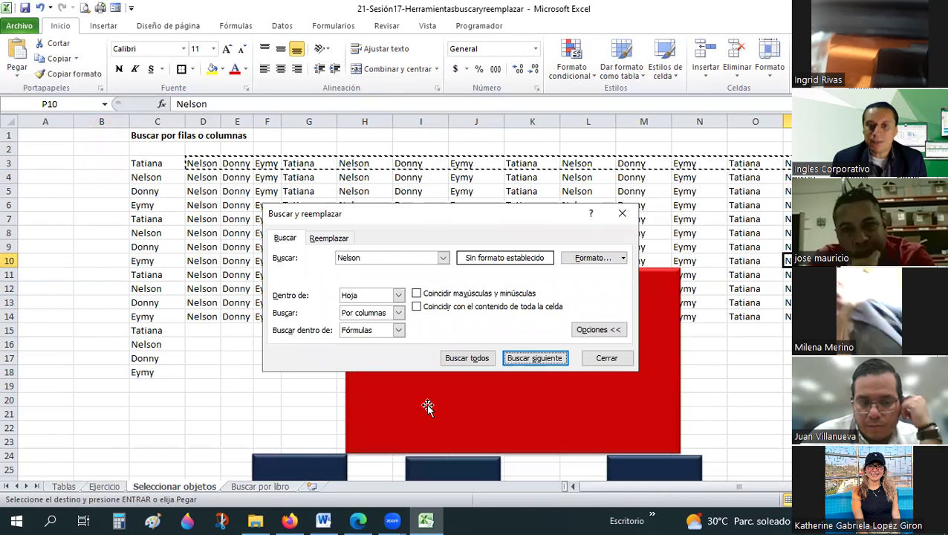
Step: Switch the search order back to Por filas and find the first match in row 3
{"action": "left_click", "coordinate": [45, 148]}
{"action": "left_click", "coordinate": [398, 313]}
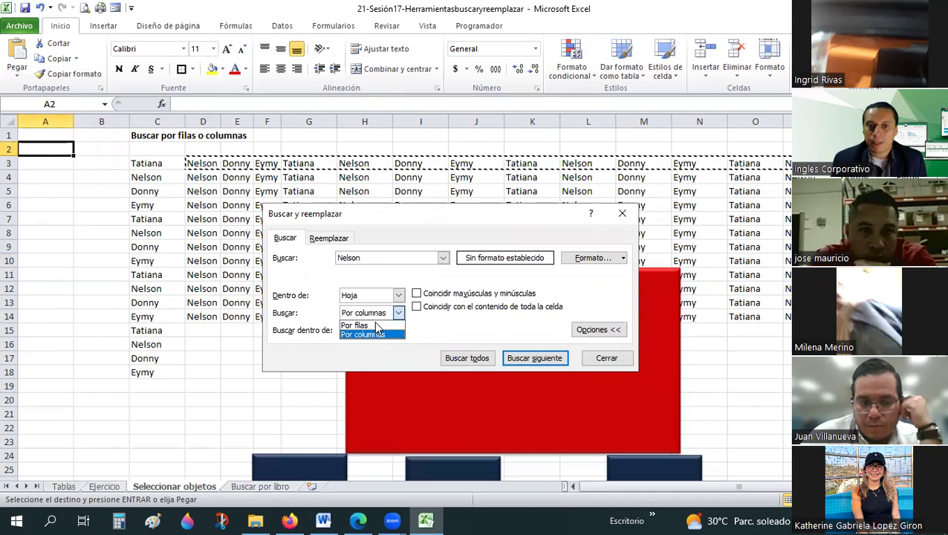
{"action": "key", "text": "Up"}
{"action": "key", "text": "Return"}
{"action": "left_click", "coordinate": [517, 360]}
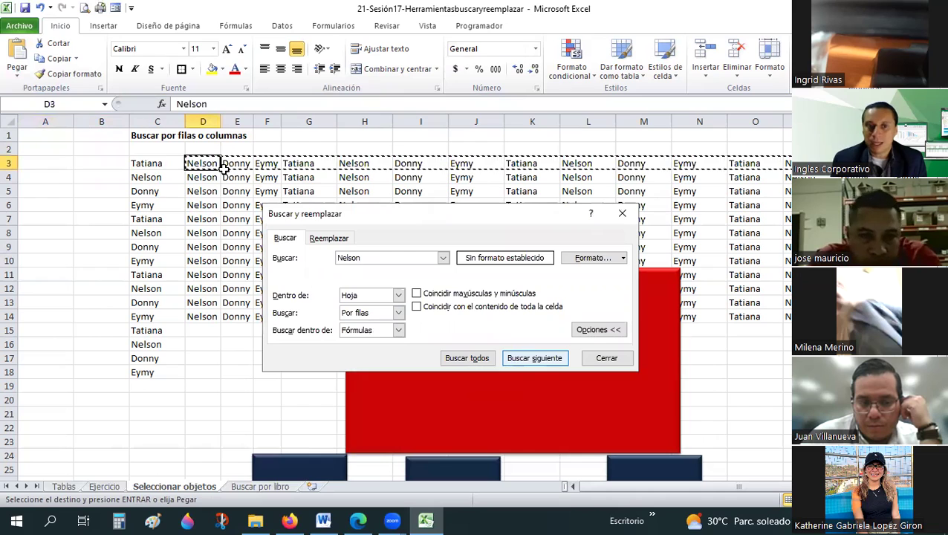
Step: Restart from a cell above the data and step through the matches along row 3
{"action": "left_click", "coordinate": [256, 147]}
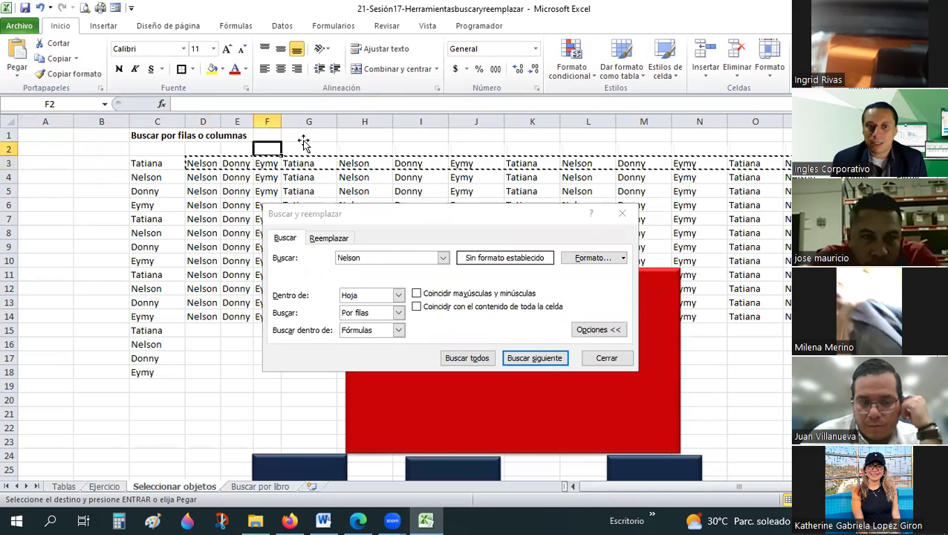
{"action": "key", "text": "Escape"}
{"action": "left_click", "coordinate": [304, 140]}
{"action": "left_click", "coordinate": [99, 152]}
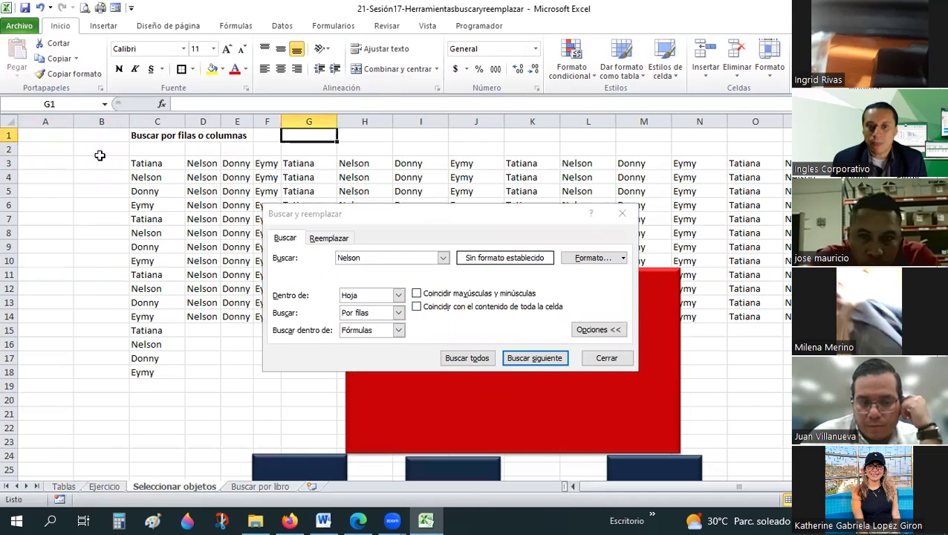
{"action": "left_click", "coordinate": [534, 360]}
{"action": "left_click", "coordinate": [533, 360]}
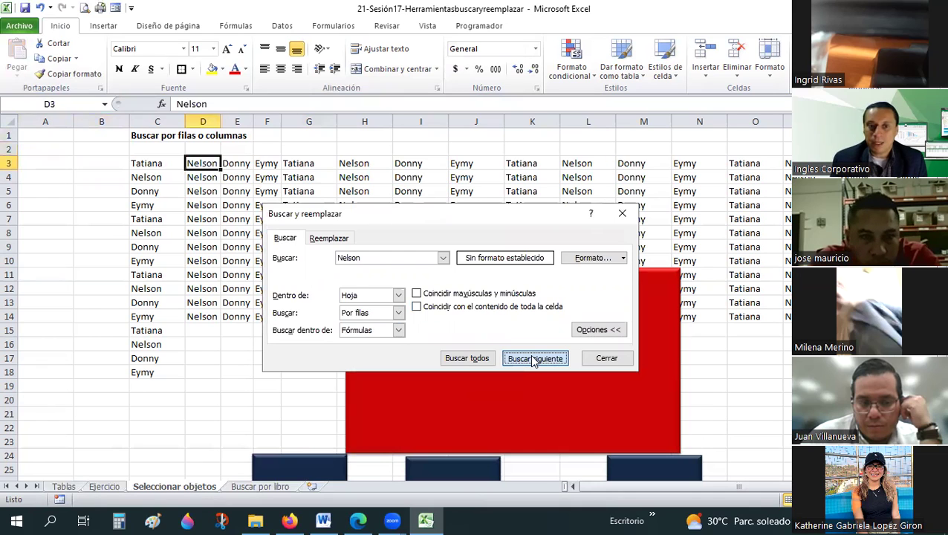
{"action": "left_click", "coordinate": [533, 360]}
{"action": "left_click", "coordinate": [534, 360]}
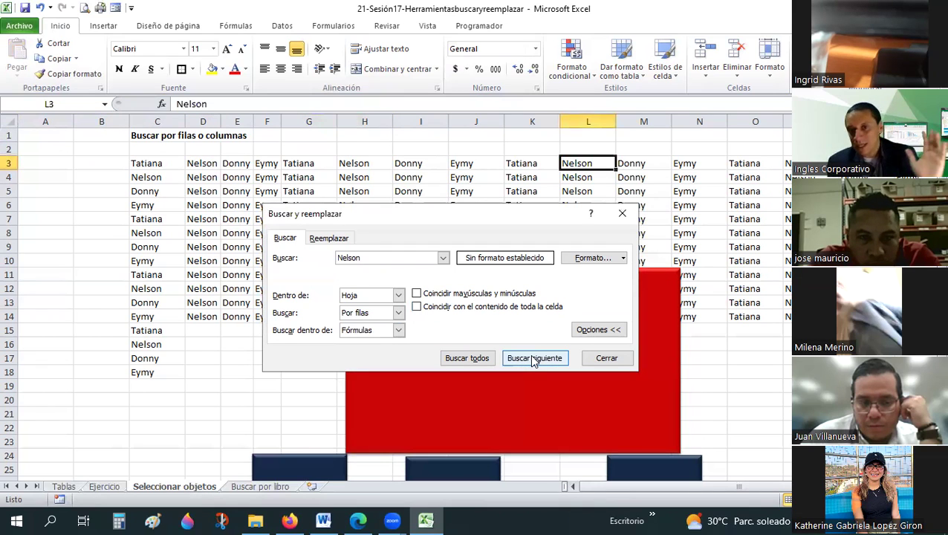
{"action": "key", "text": "Return"}
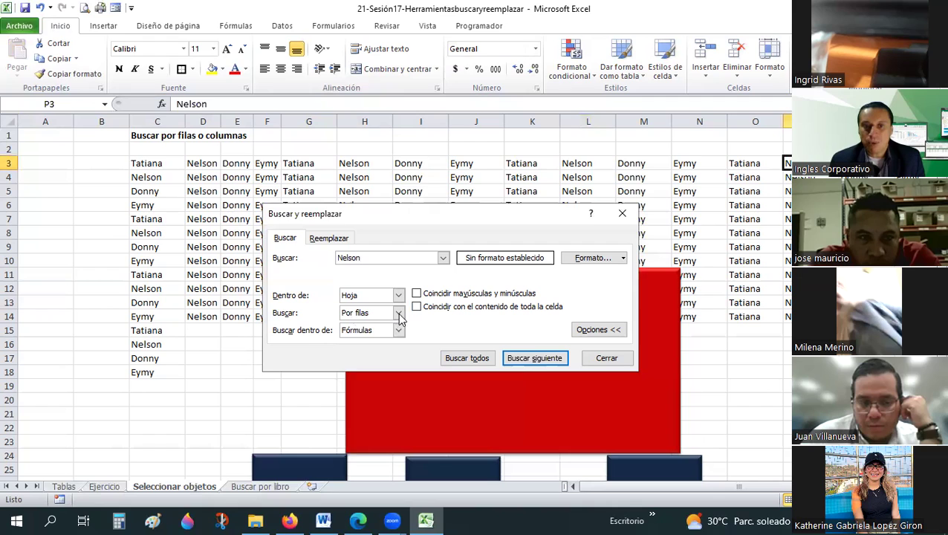
Step: Restart at B2 with Por columnas and step through the Nelson matches down columns C and D
{"action": "left_click", "coordinate": [101, 148]}
{"action": "left_click", "coordinate": [498, 361]}
{"action": "key", "text": "Down"}
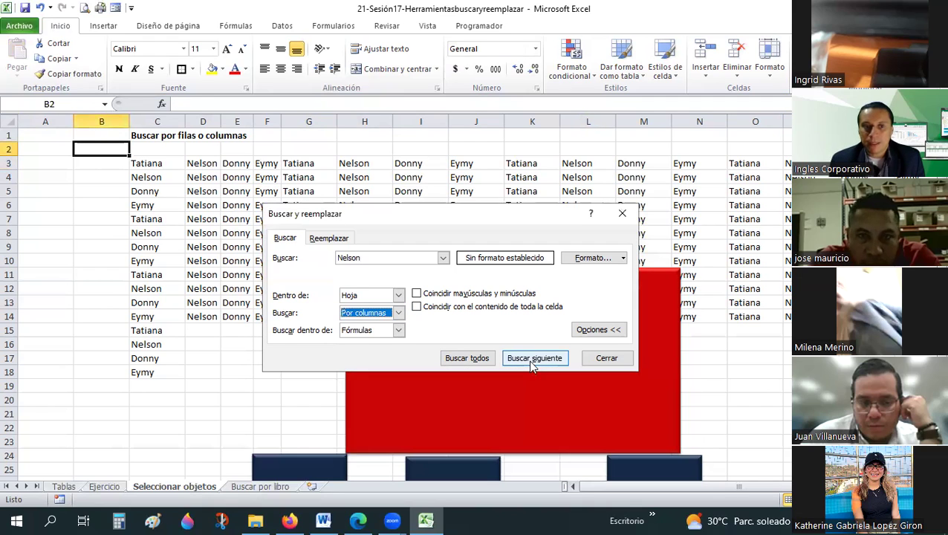
{"action": "left_click", "coordinate": [532, 360]}
{"action": "left_click", "coordinate": [532, 360]}
{"action": "left_click", "coordinate": [532, 360]}
{"action": "left_click", "coordinate": [532, 359]}
{"action": "left_click", "coordinate": [532, 359]}
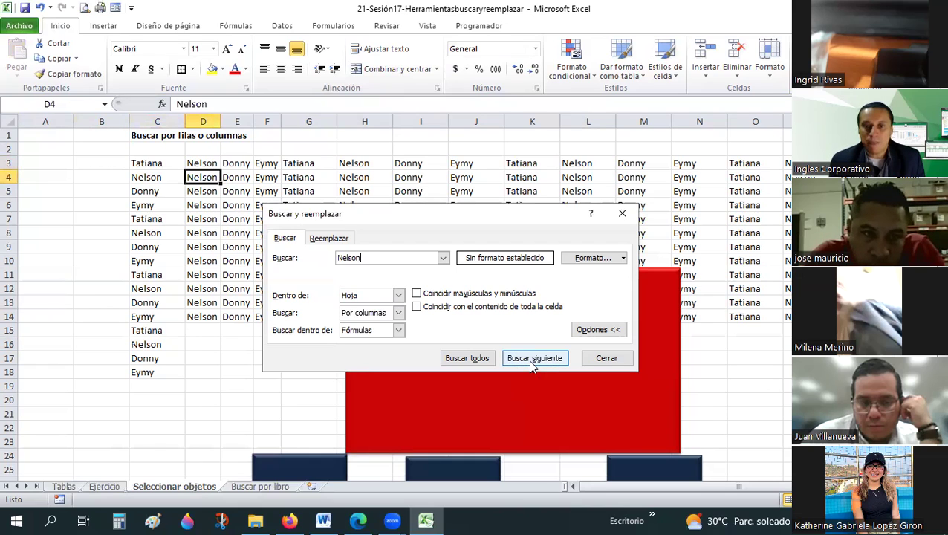
{"action": "left_click", "coordinate": [532, 359]}
{"action": "left_click", "coordinate": [532, 359]}
{"action": "left_click", "coordinate": [532, 359]}
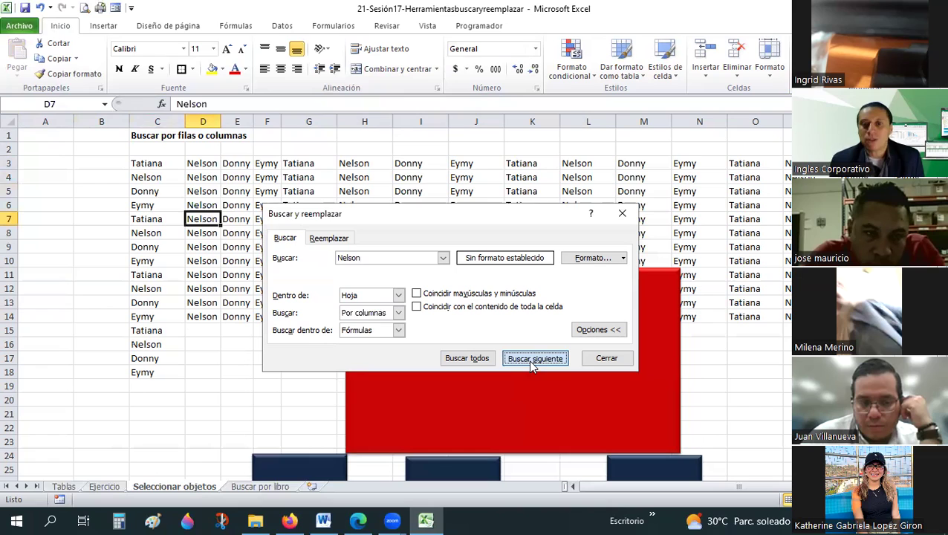
{"action": "left_click", "coordinate": [532, 359]}
{"action": "left_click", "coordinate": [531, 360]}
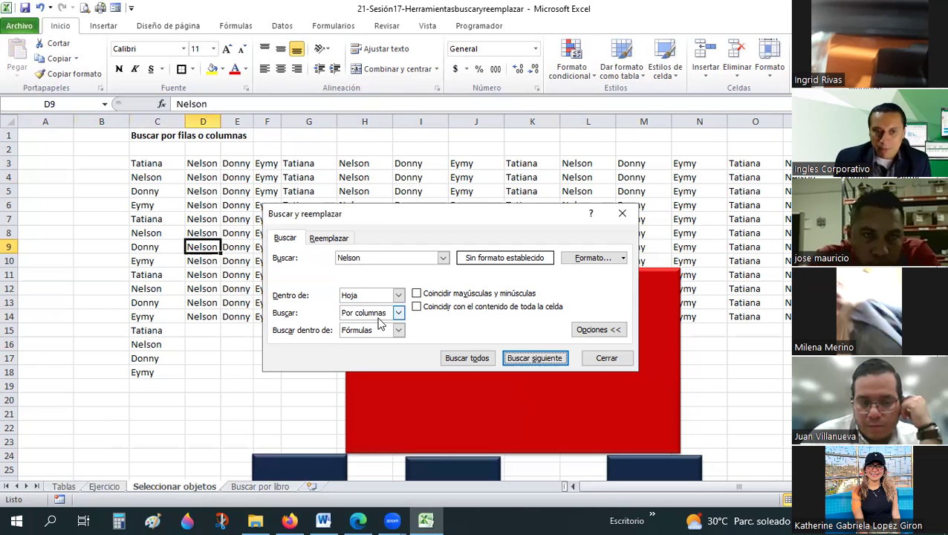
{"action": "left_click", "coordinate": [234, 205]}
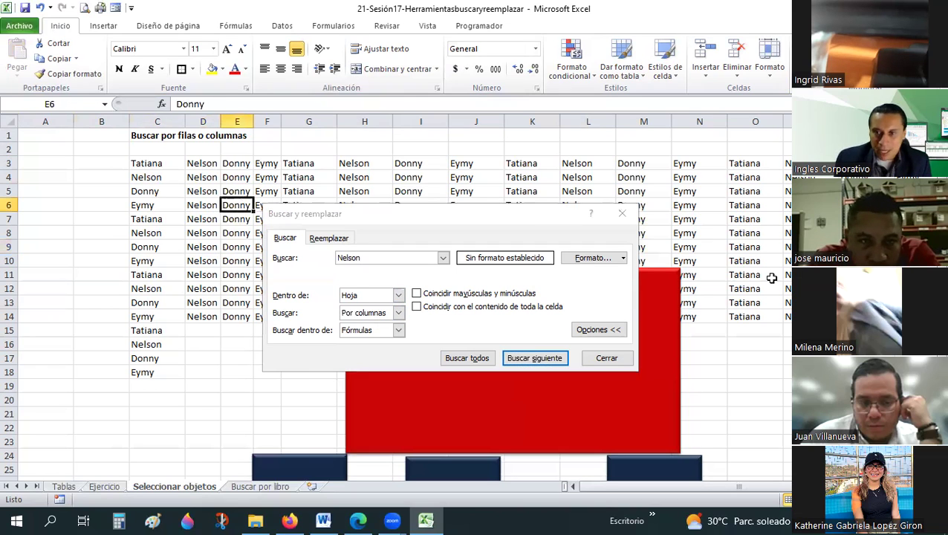
Step: Clear the name grid from D4 through row 14 on Seleccionar objetos
{"action": "left_click_drag", "start_coordinate": [194, 181], "coordinate": [854, 317]}
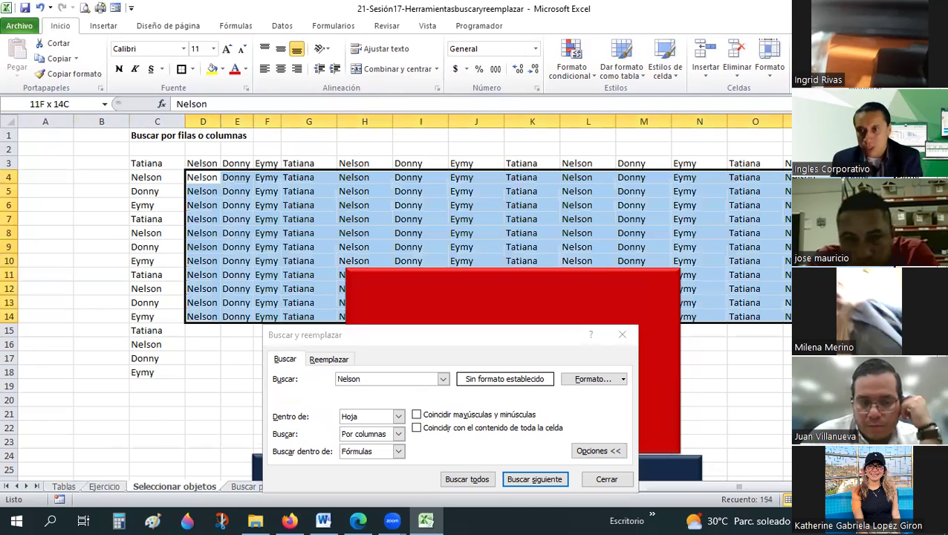
{"action": "key", "text": "Delete"}
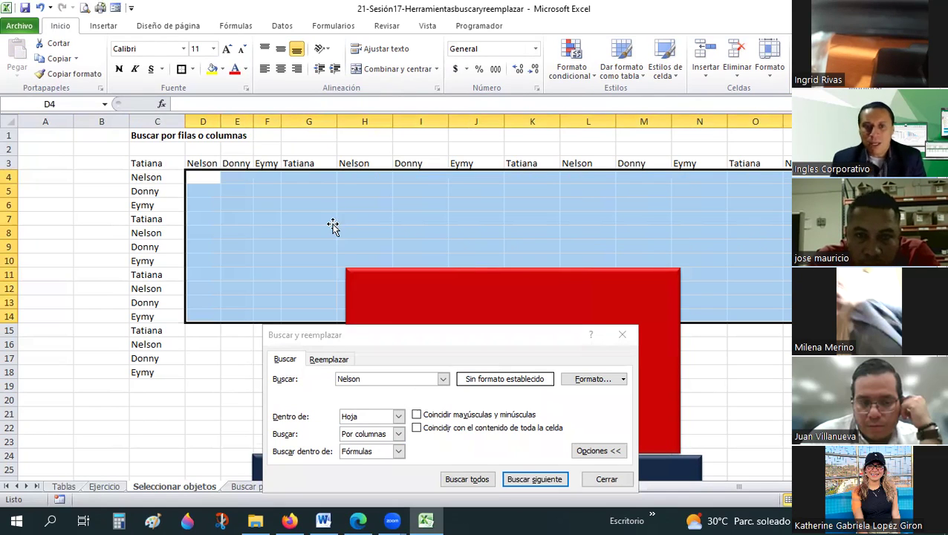
{"action": "left_click", "coordinate": [334, 218]}
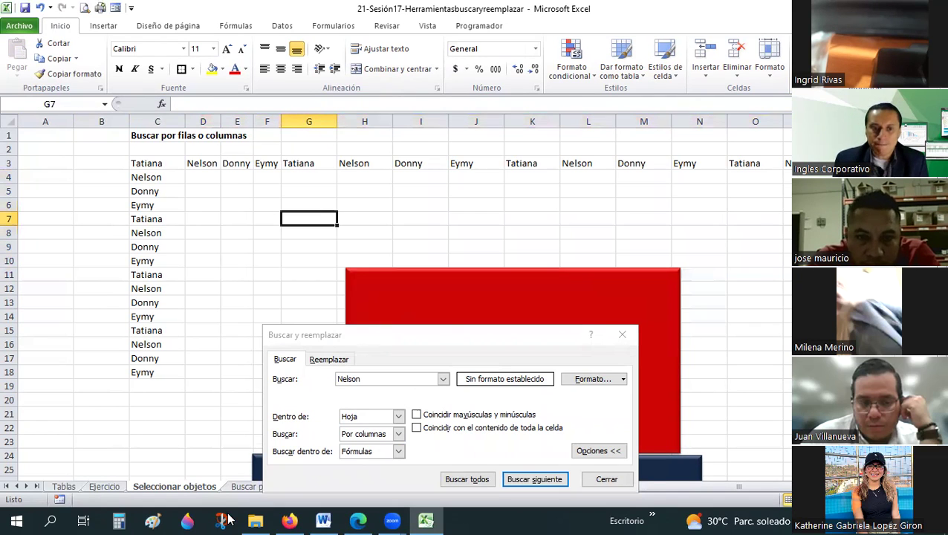
Step: Clear the C3:R18 names table on Buscar por libro and return to Seleccionar objetos
{"action": "left_click", "coordinate": [265, 486]}
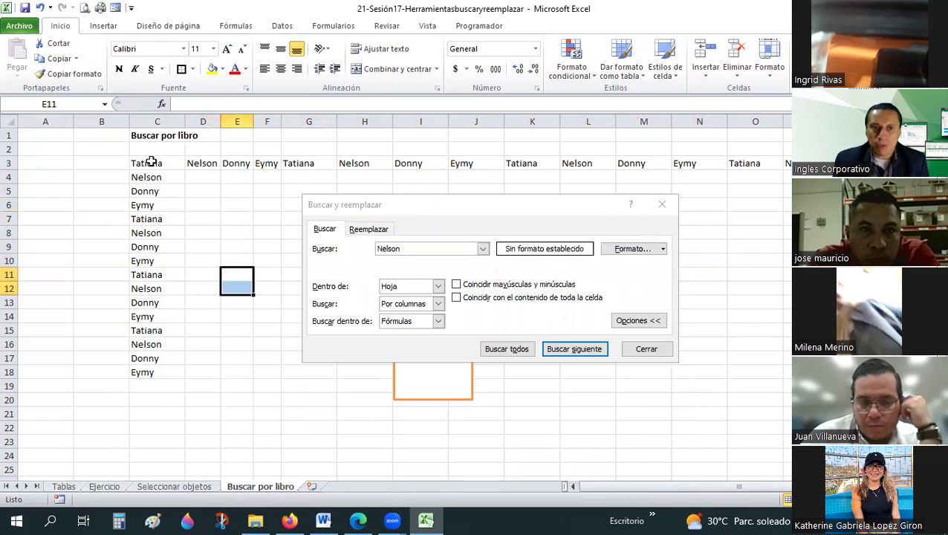
{"action": "left_click_drag", "start_coordinate": [151, 161], "coordinate": [768, 385]}
{"action": "left_click_drag", "start_coordinate": [588, 343], "coordinate": [789, 373]}
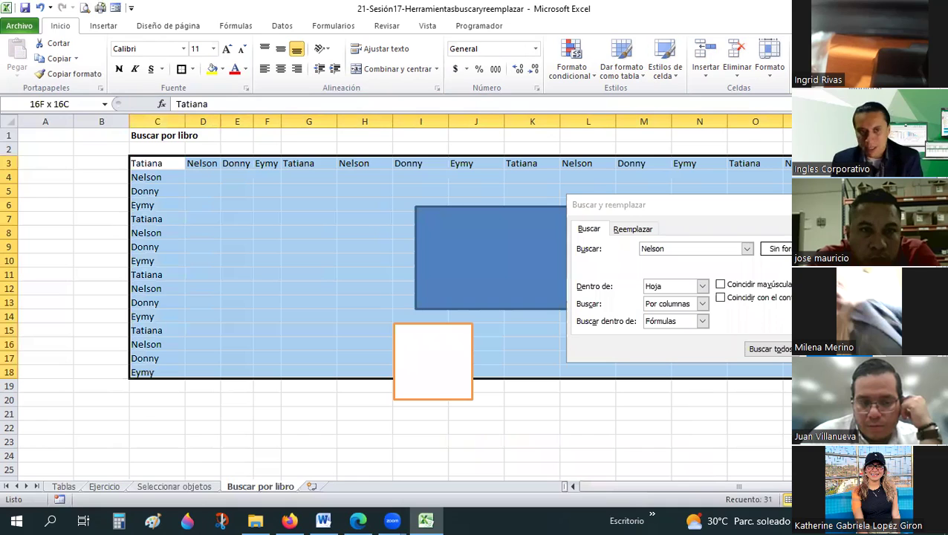
{"action": "key", "text": "Delete"}
{"action": "left_click", "coordinate": [289, 161]}
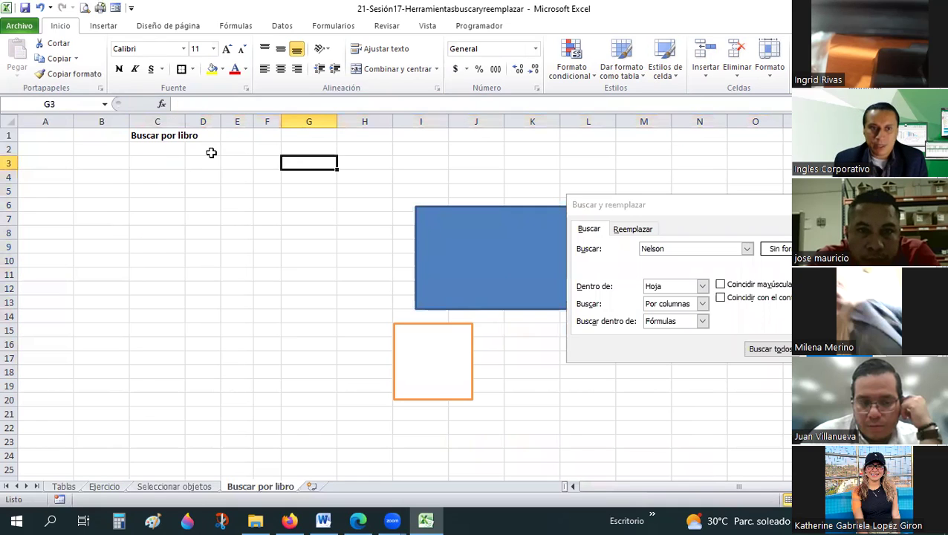
{"action": "key", "text": "Left"}
{"action": "key", "text": "Left"}
{"action": "key", "text": "Left"}
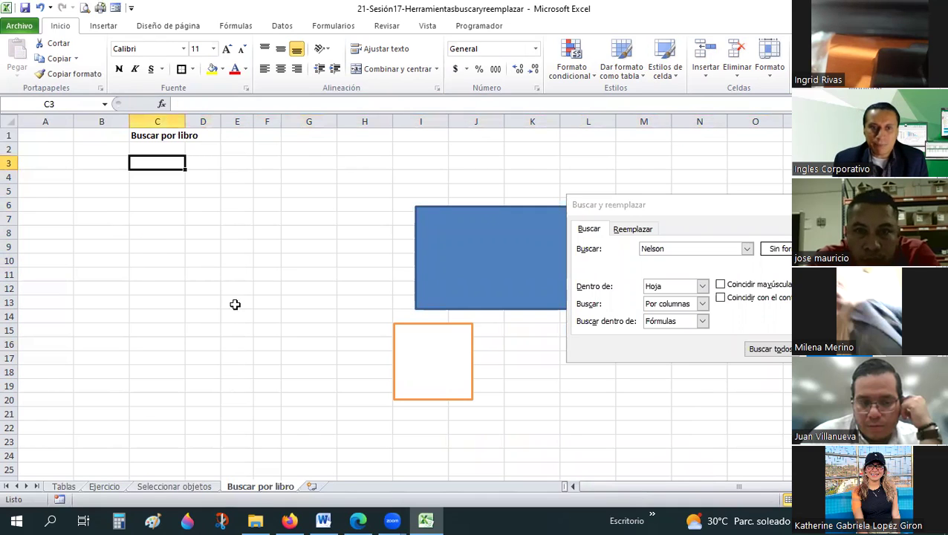
{"action": "key", "text": "ctrl+Page_Up"}
{"action": "left_click", "coordinate": [206, 180]}
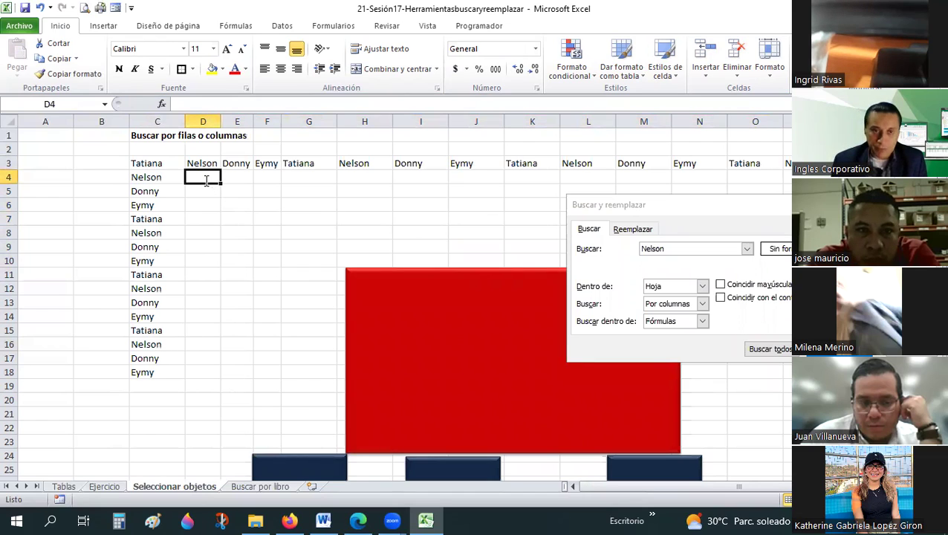
Step: Enter 'Claudia' in D4 of Seleccionar objetos and in C3 of Buscar por libro
{"action": "type", "text": "Claudia"}
{"action": "key", "text": "Return"}
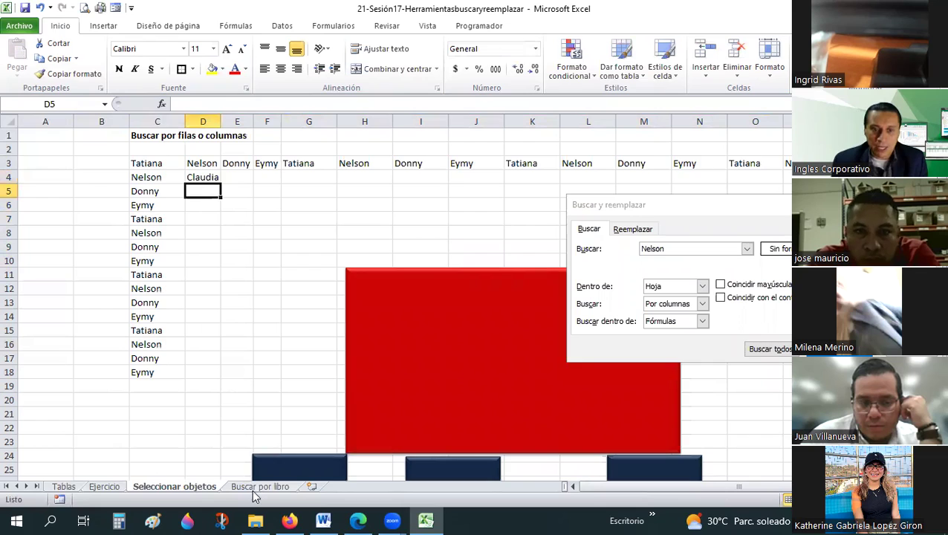
{"action": "left_click", "coordinate": [256, 486]}
{"action": "type", "text": "Cal"}
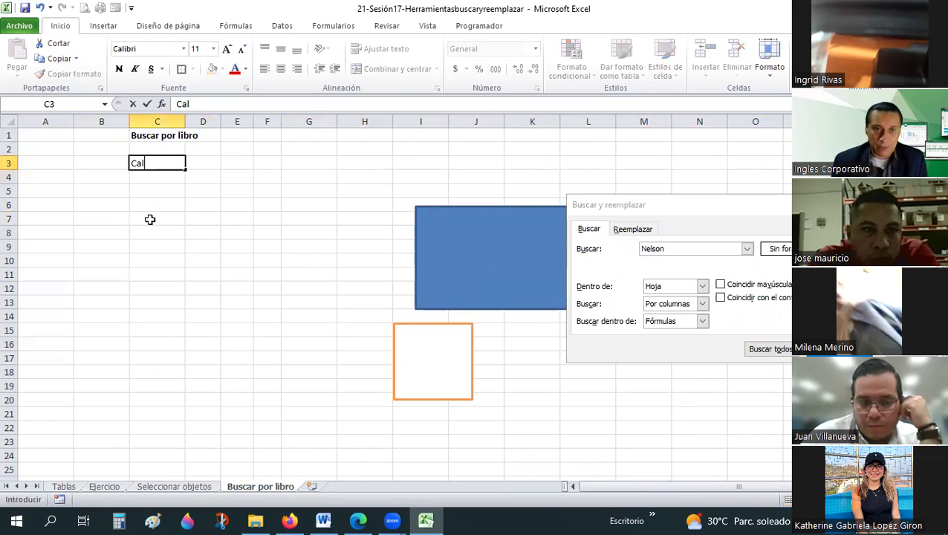
{"action": "type", "text": "uadia"}
{"action": "key", "text": "BackSpace"}
{"action": "key", "text": "BackSpace"}
{"action": "key", "text": "BackSpace"}
{"action": "type", "text": "la"}
{"action": "type", "text": "udia"}
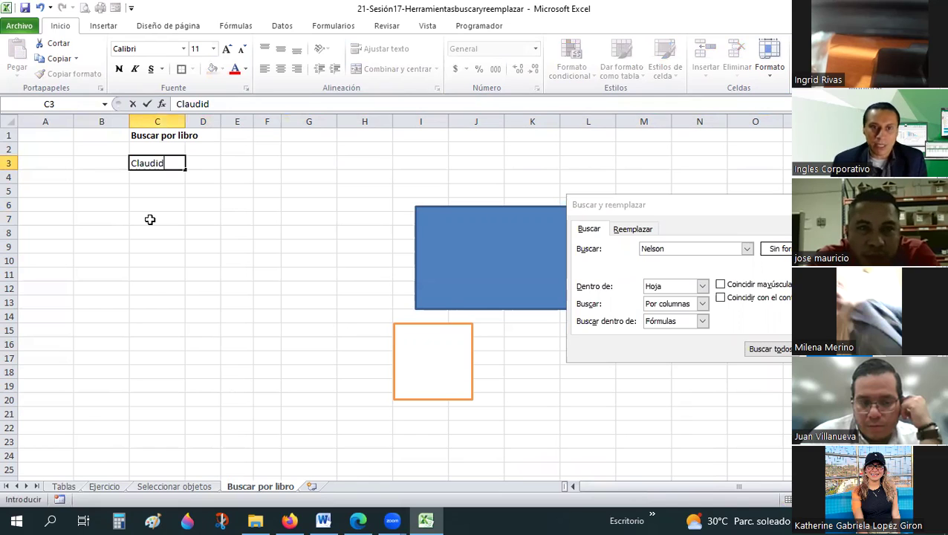
{"action": "key", "text": "Return"}
Step: Back on Seleccionar objetos, change the Find search term to Claudia
{"action": "left_click", "coordinate": [180, 489]}
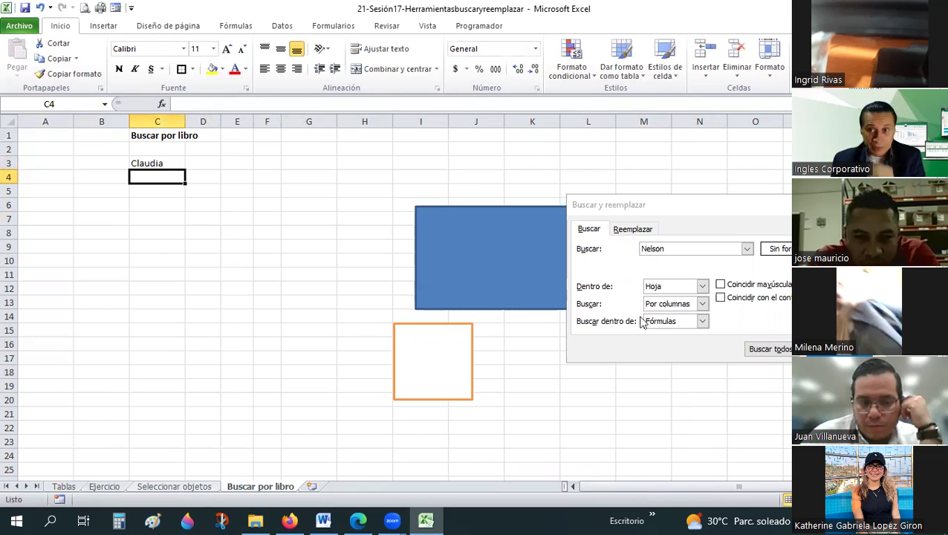
{"action": "left_click", "coordinate": [673, 250]}
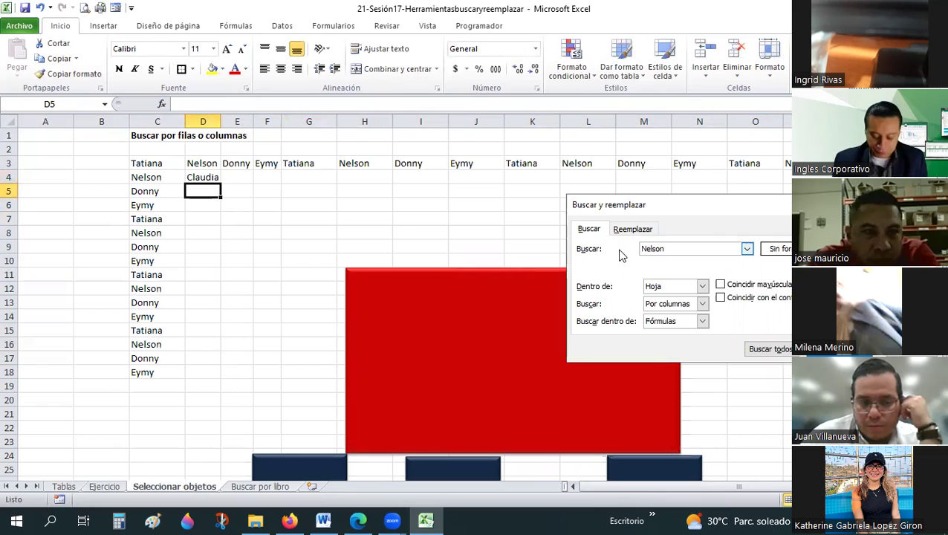
{"action": "type", "text": "Cla"}
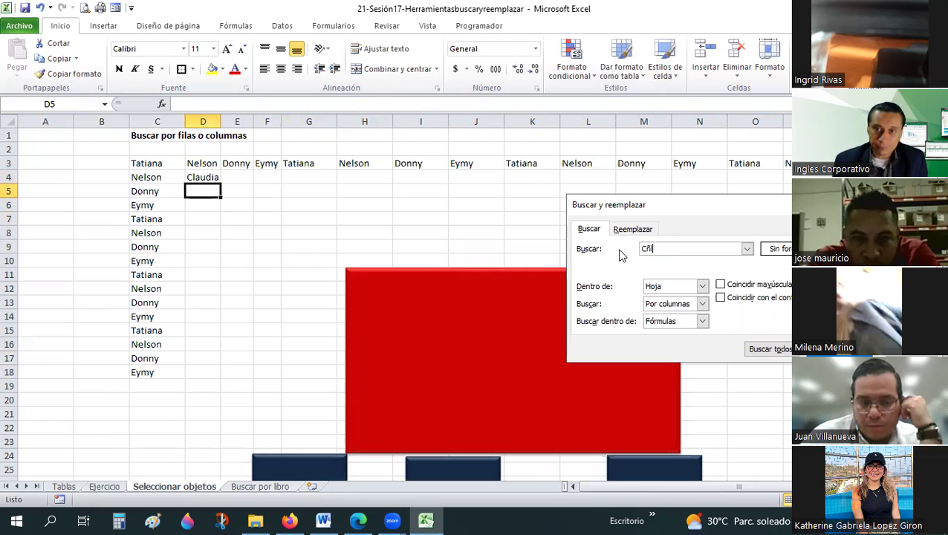
{"action": "type", "text": "udia"}
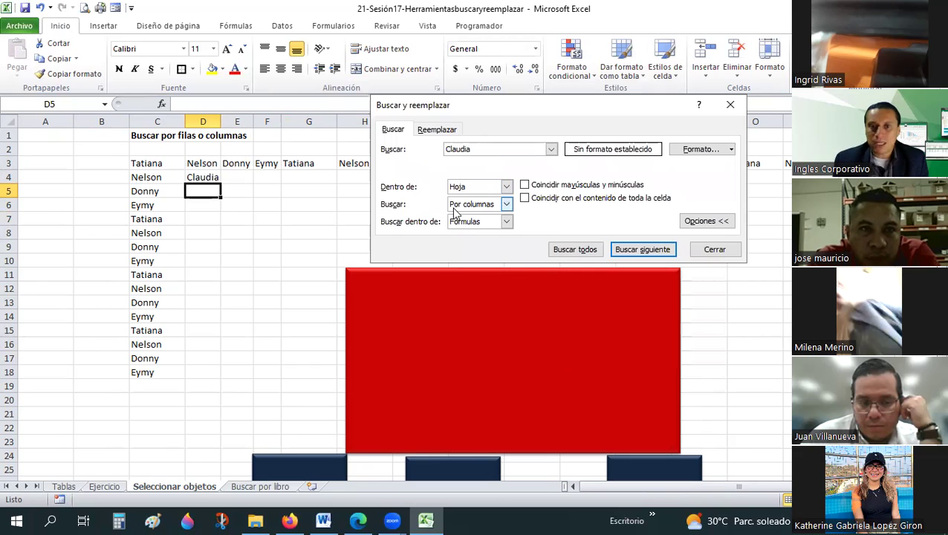
Step: Set Buscar to Por filas and Dentro de to Libro, then find Claudia across sheets up to D4
{"action": "left_click", "coordinate": [455, 210]}
{"action": "left_click", "coordinate": [462, 216]}
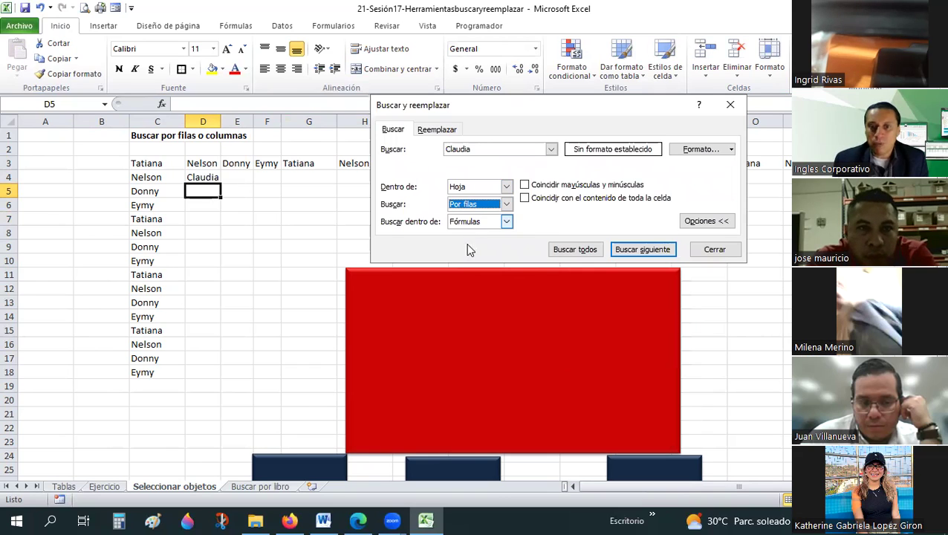
{"action": "left_click", "coordinate": [469, 222]}
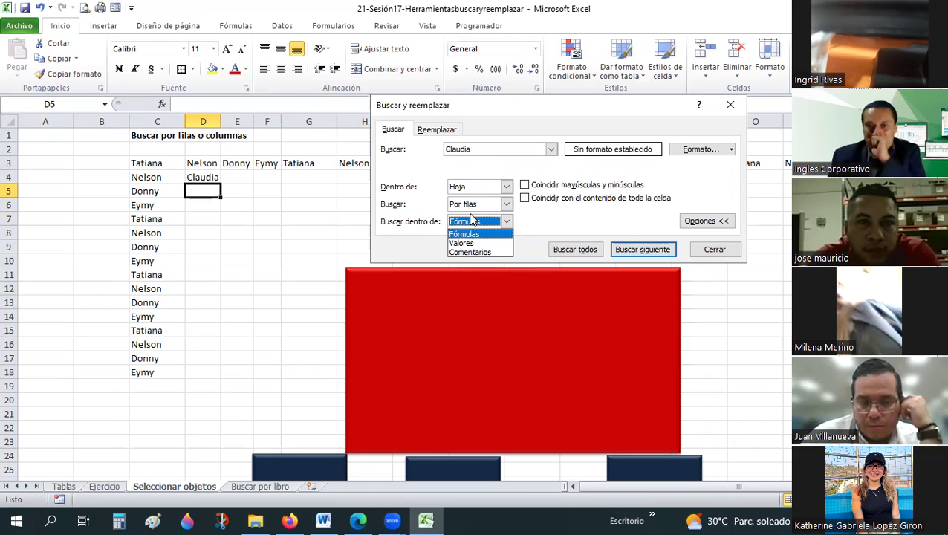
{"action": "left_click", "coordinate": [473, 220]}
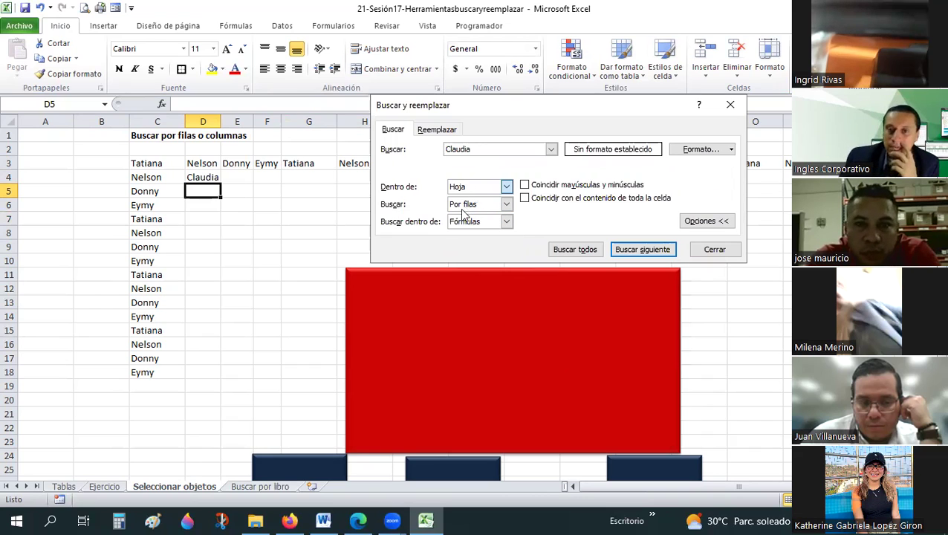
{"action": "key", "text": "Down"}
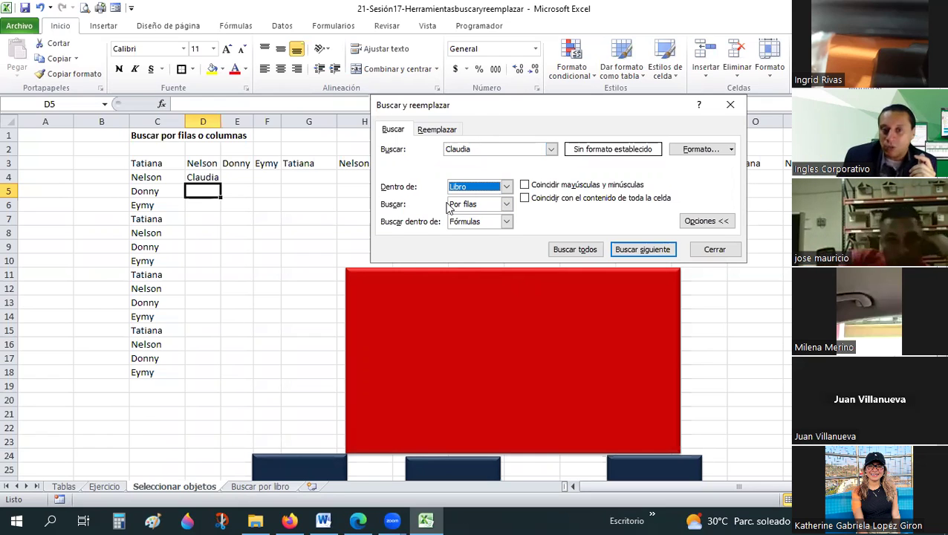
{"action": "left_click", "coordinate": [506, 186]}
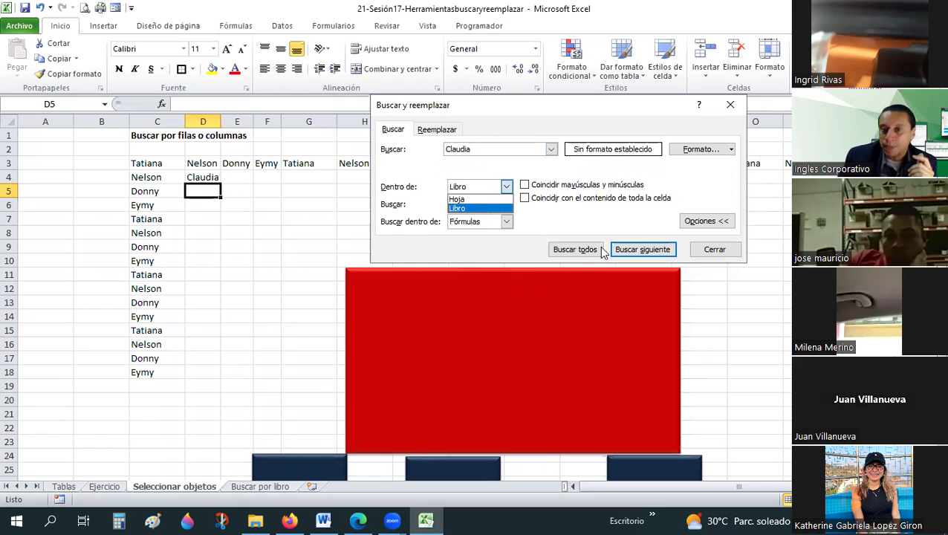
{"action": "left_click", "coordinate": [631, 252]}
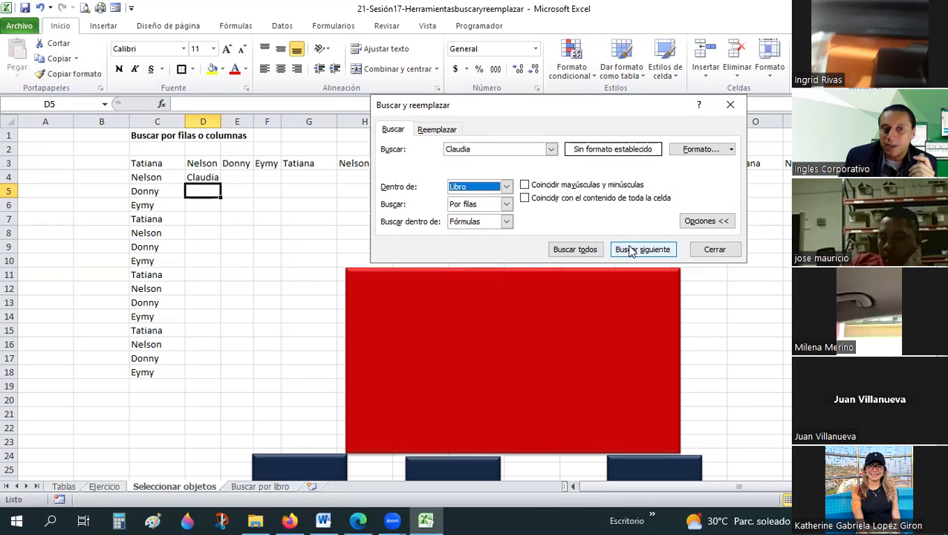
{"action": "left_click", "coordinate": [631, 251]}
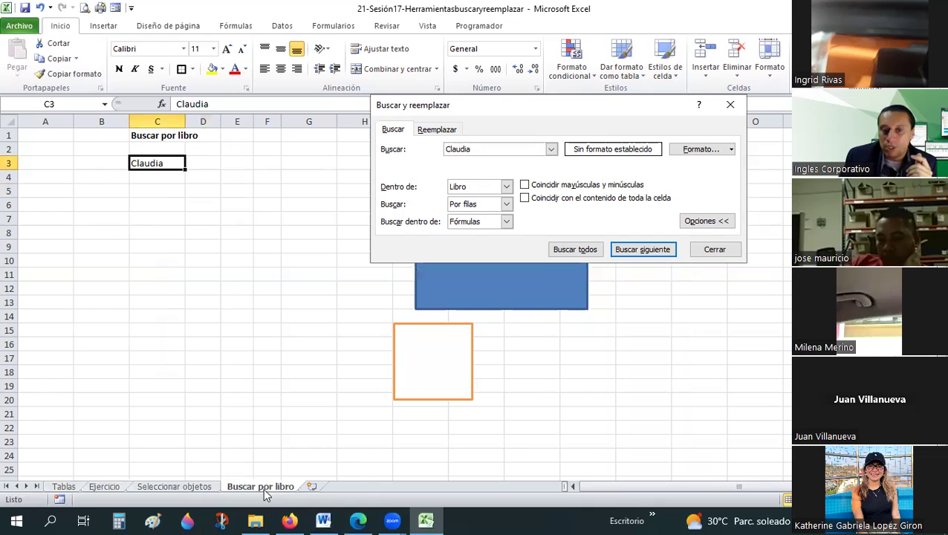
{"action": "left_click", "coordinate": [657, 252]}
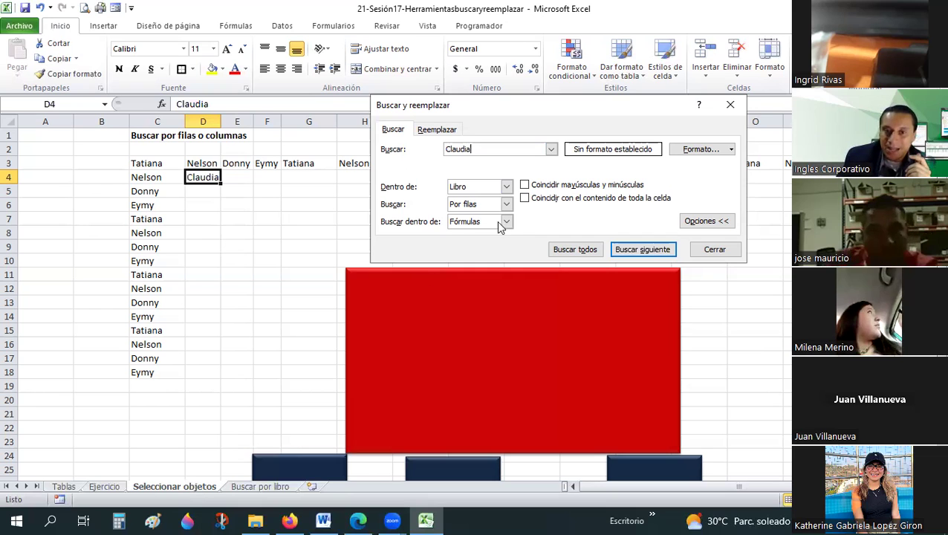
Step: Limit the search to Hoja and replace the search term Claudia with Nelson
{"action": "left_click", "coordinate": [505, 186]}
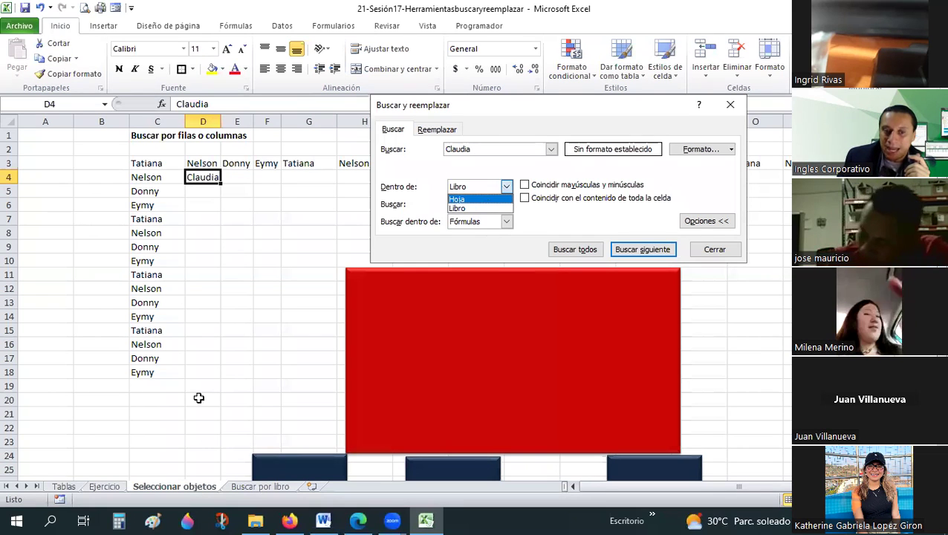
{"action": "key", "text": "Return"}
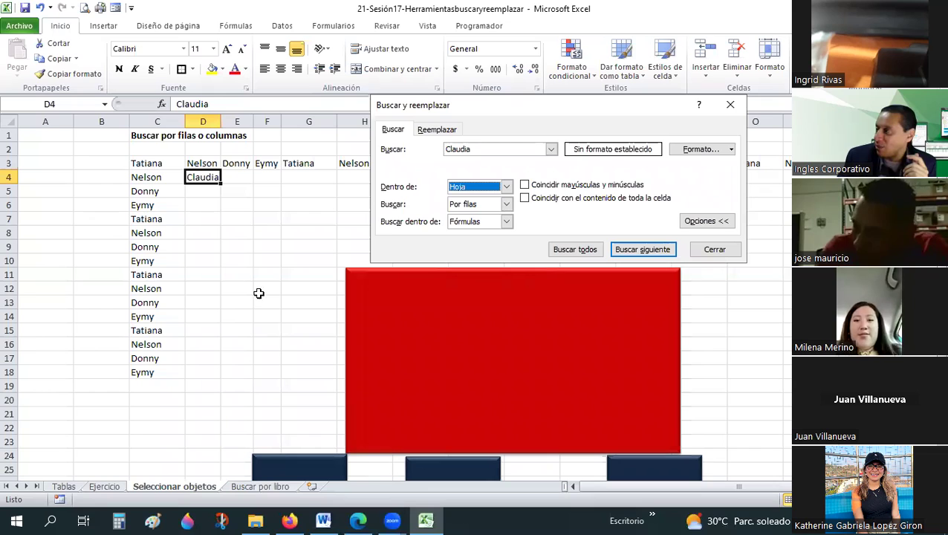
{"action": "left_click", "coordinate": [260, 295]}
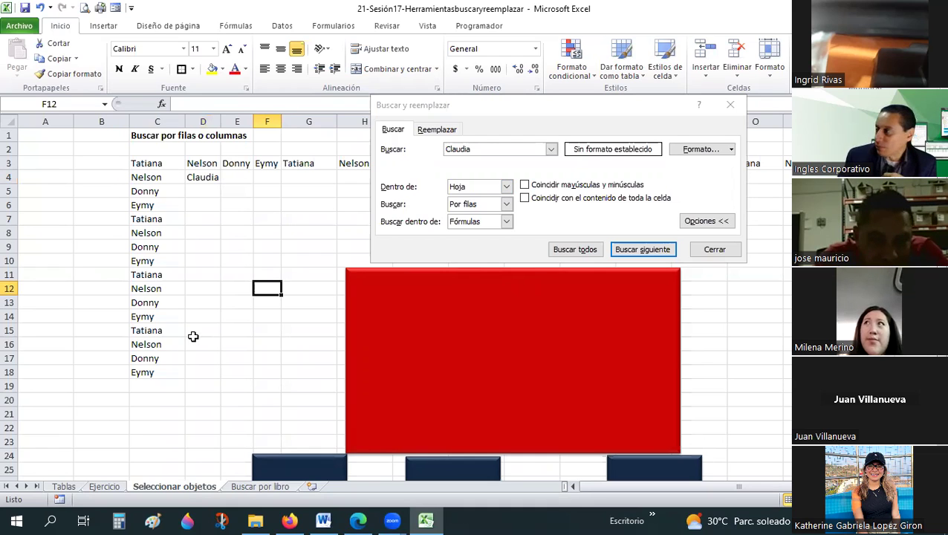
{"action": "left_click", "coordinate": [434, 151]}
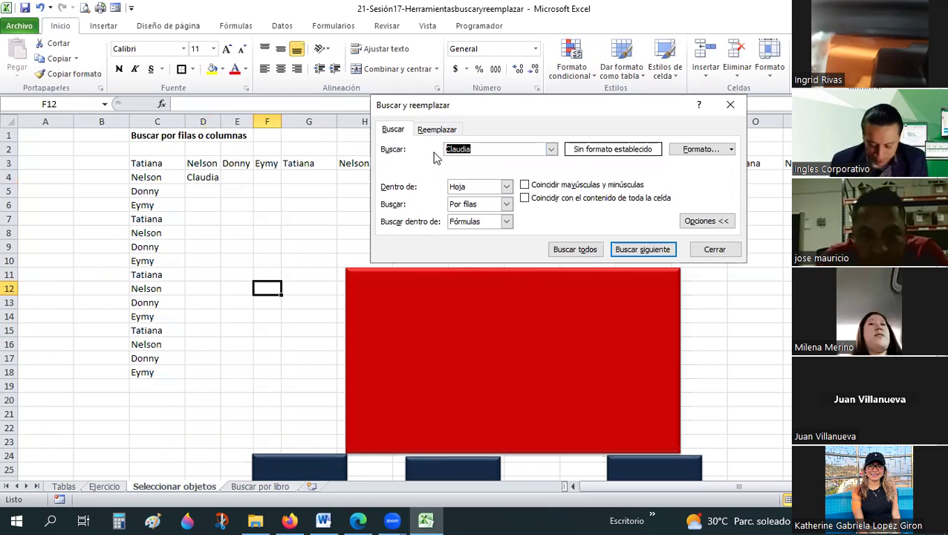
{"action": "type", "text": "Nelson"}
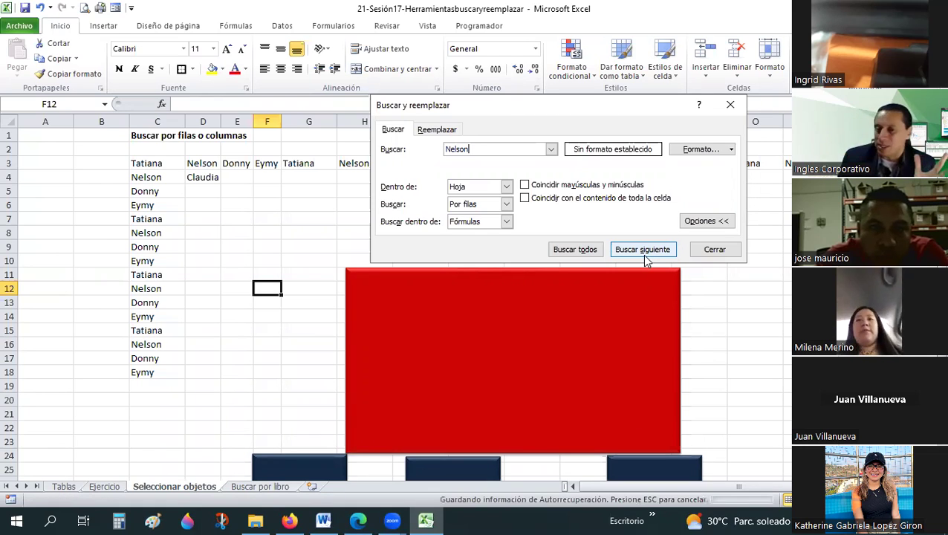
Step: Run Buscar todos for Nelson and enlarge the dialog to show all 8 matches
{"action": "left_click", "coordinate": [578, 253]}
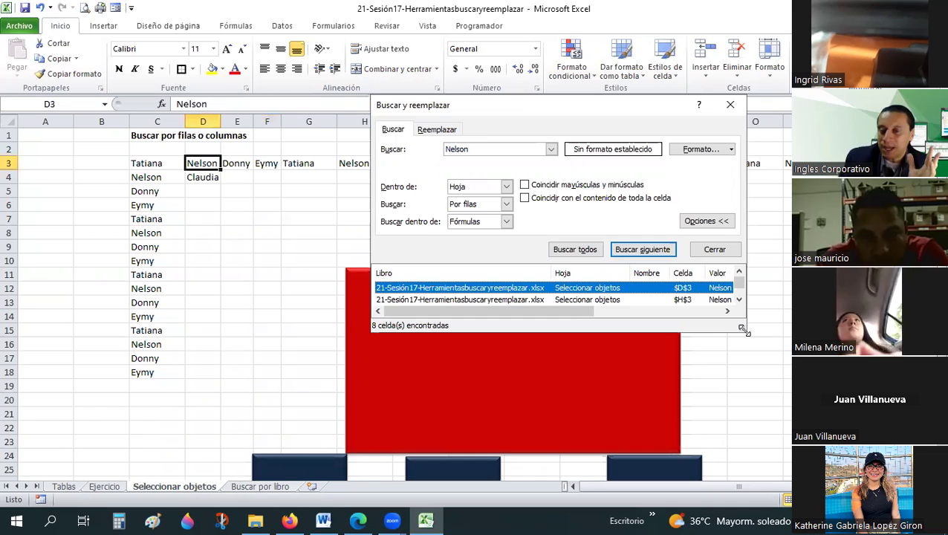
{"action": "left_click_drag", "start_coordinate": [744, 329], "coordinate": [906, 509]}
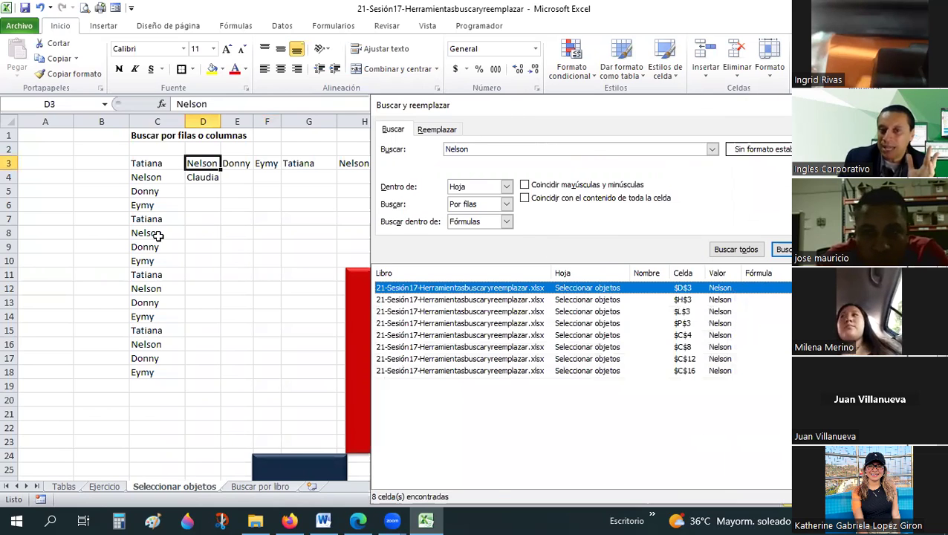
{"action": "left_click_drag", "start_coordinate": [515, 108], "coordinate": [349, 27]}
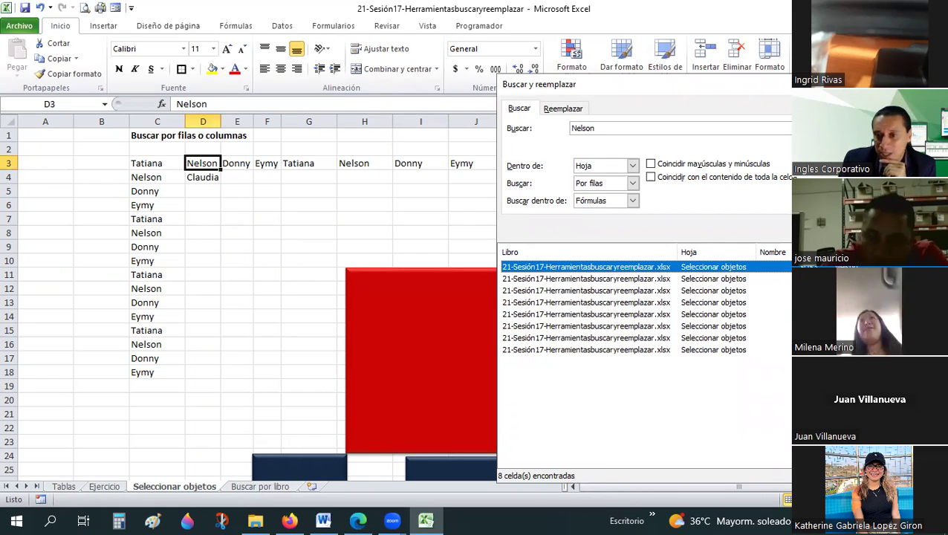
Step: Jump through the Nelson results at H3, L3, P3 and C4
{"action": "left_click", "coordinate": [587, 279]}
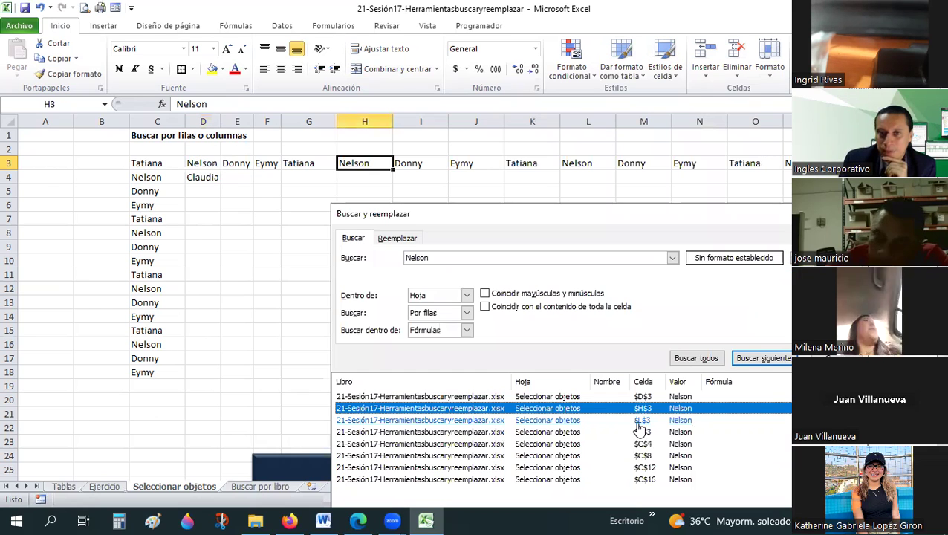
{"action": "left_click", "coordinate": [614, 420]}
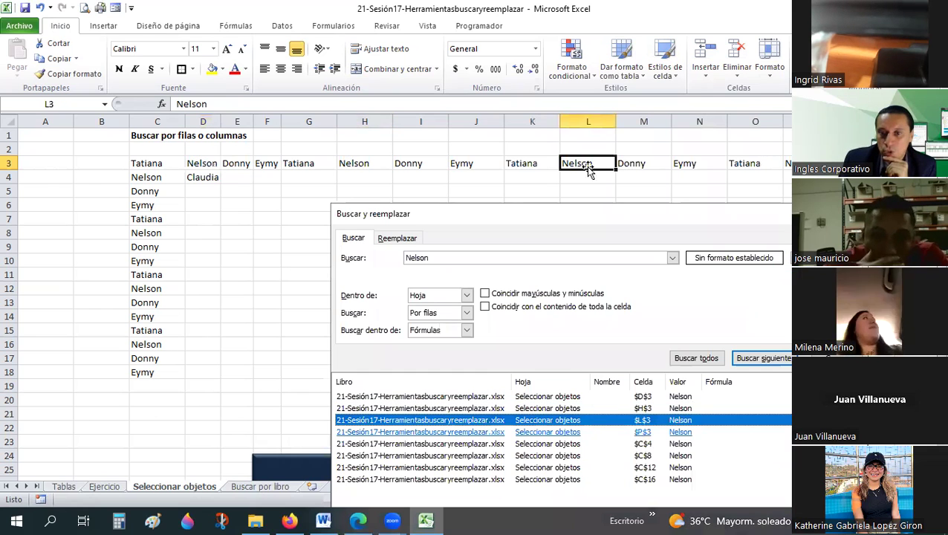
{"action": "left_click", "coordinate": [643, 434]}
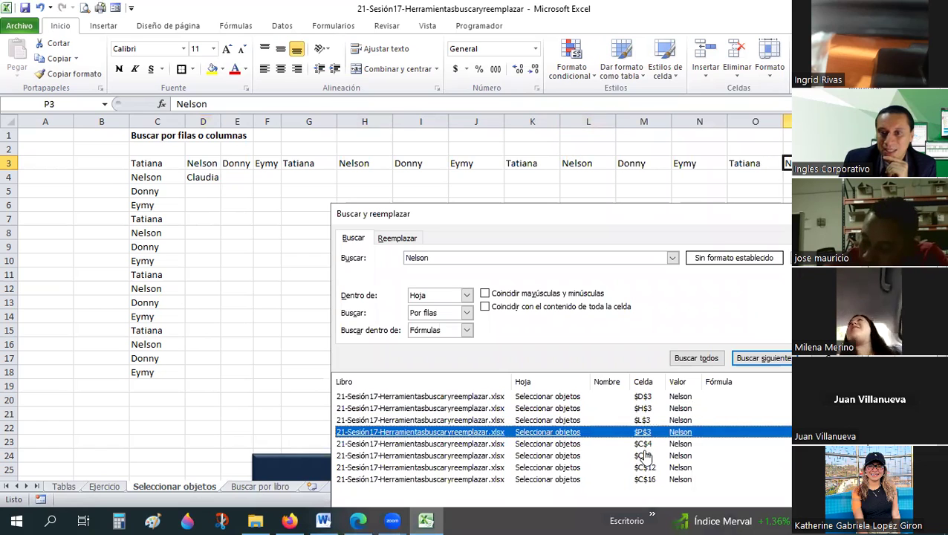
{"action": "key", "text": "Down"}
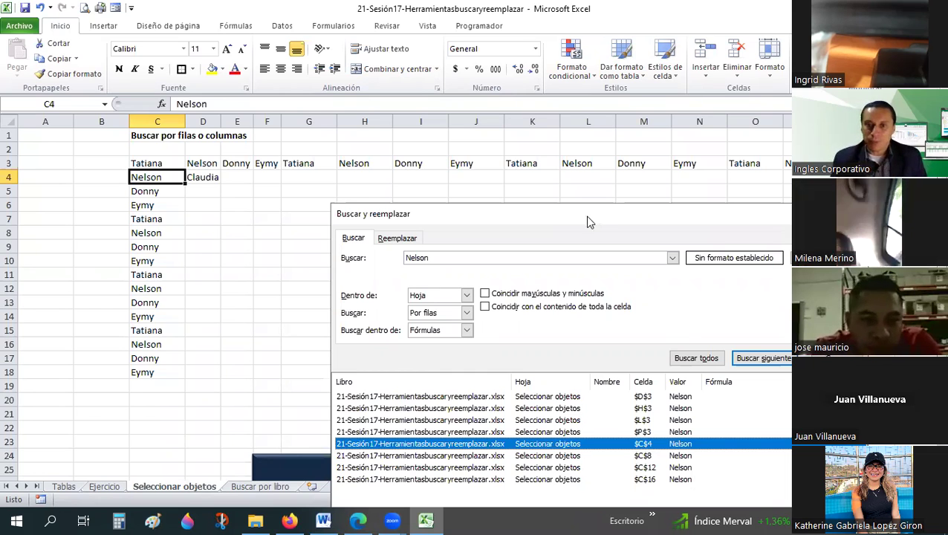
Step: Review the Dentro de, Buscar and Buscar dentro de options, then close Find and Replace
{"action": "left_click_drag", "start_coordinate": [533, 114], "coordinate": [532, 113]}
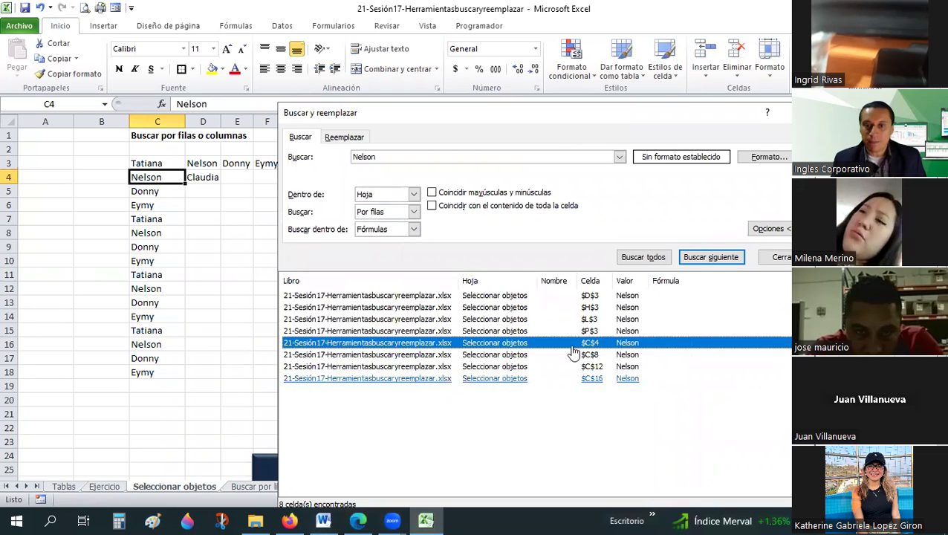
{"action": "left_click", "coordinate": [370, 199]}
{"action": "left_click", "coordinate": [364, 216]}
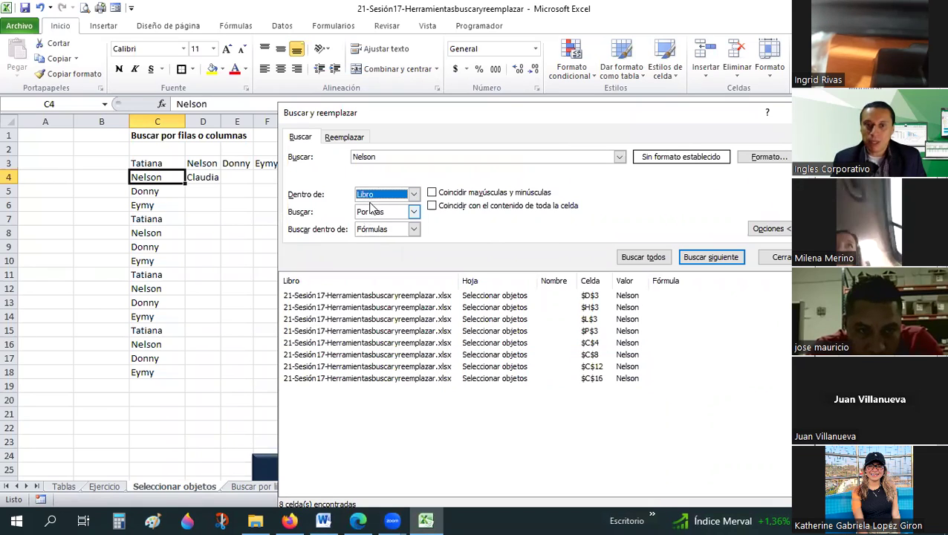
{"action": "key", "text": "Tab"}
{"action": "key", "text": "alt+Down"}
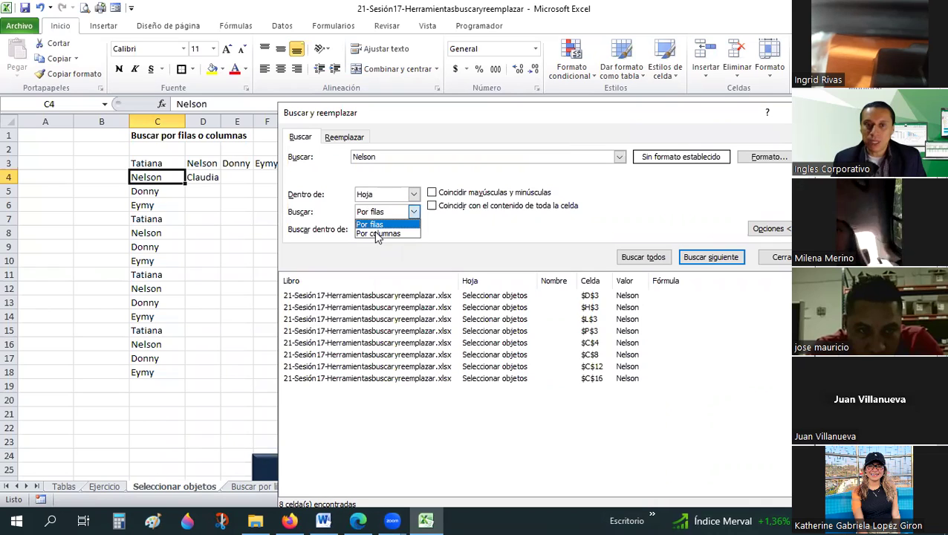
{"action": "left_click", "coordinate": [377, 234]}
{"action": "key", "text": "alt+Down"}
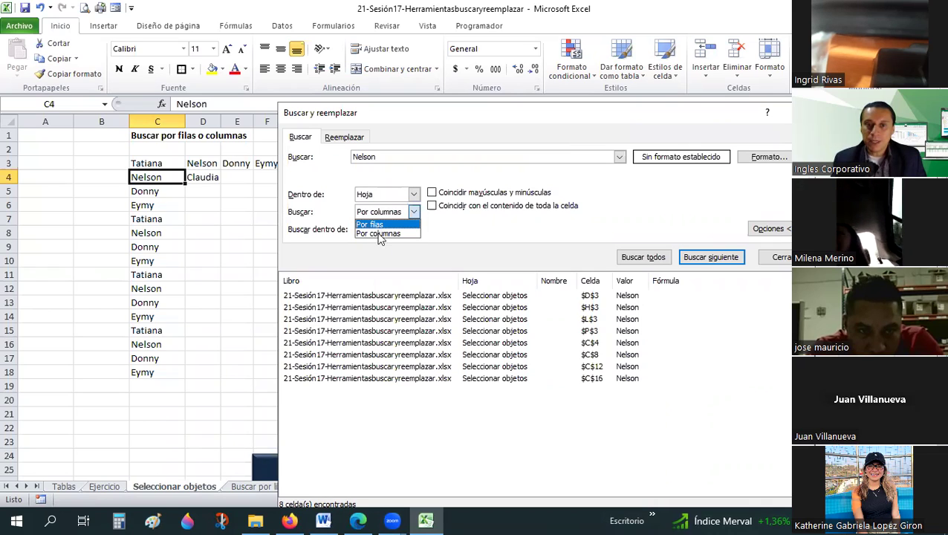
{"action": "key", "text": "Tab"}
{"action": "key", "text": "alt+Down"}
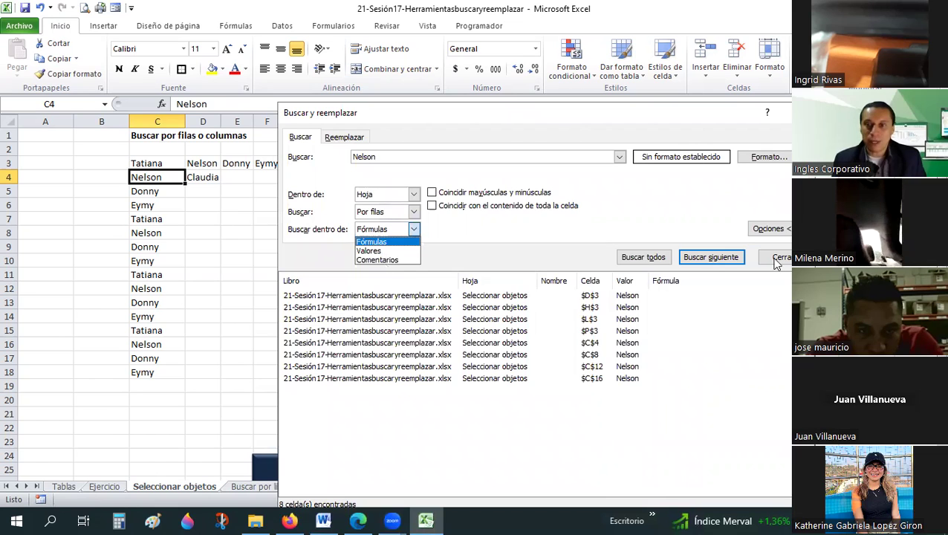
{"action": "key", "text": "Escape"}
{"action": "key", "text": "Escape"}
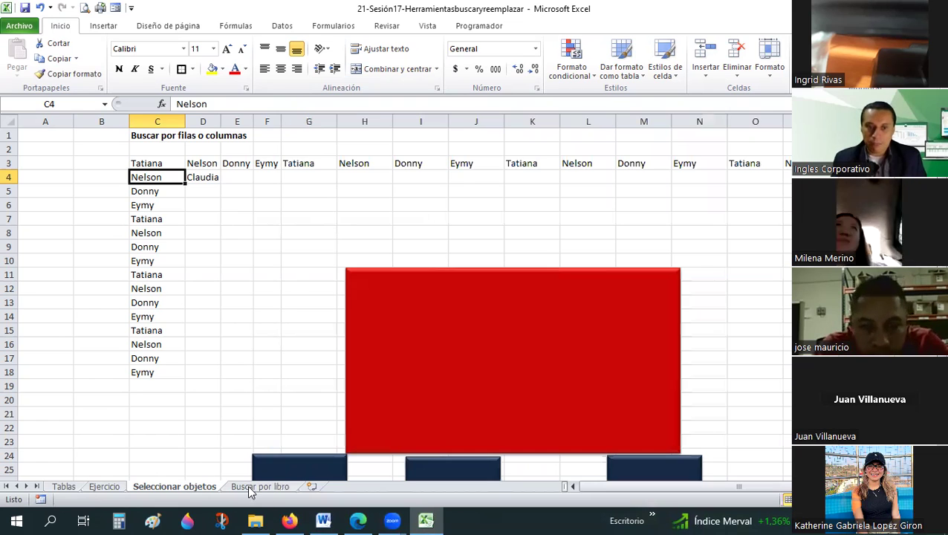
Step: Switch to the Ejercicio sheet and inspect the formula in cell O20
{"action": "left_click", "coordinate": [105, 486]}
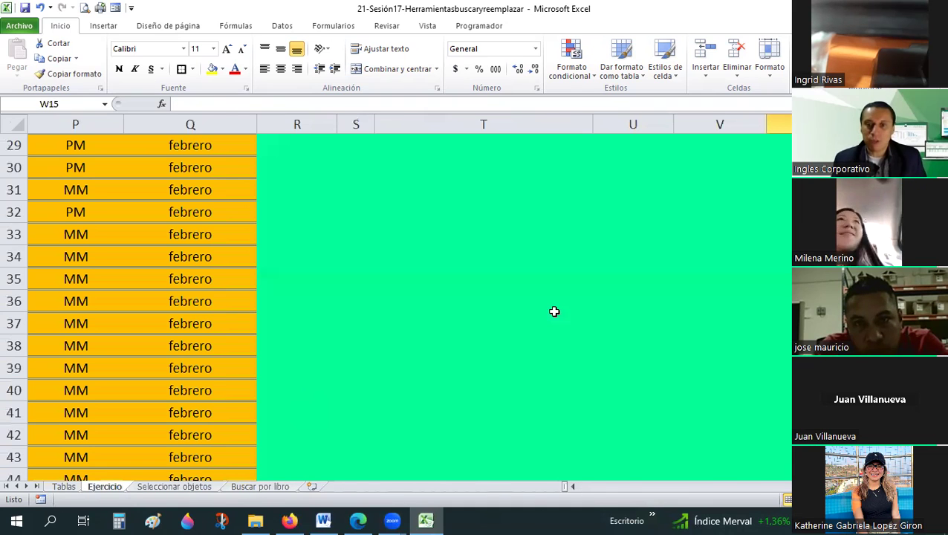
{"action": "scroll", "coordinate": [554, 311], "scroll_direction": "left", "scroll_amount": 5}
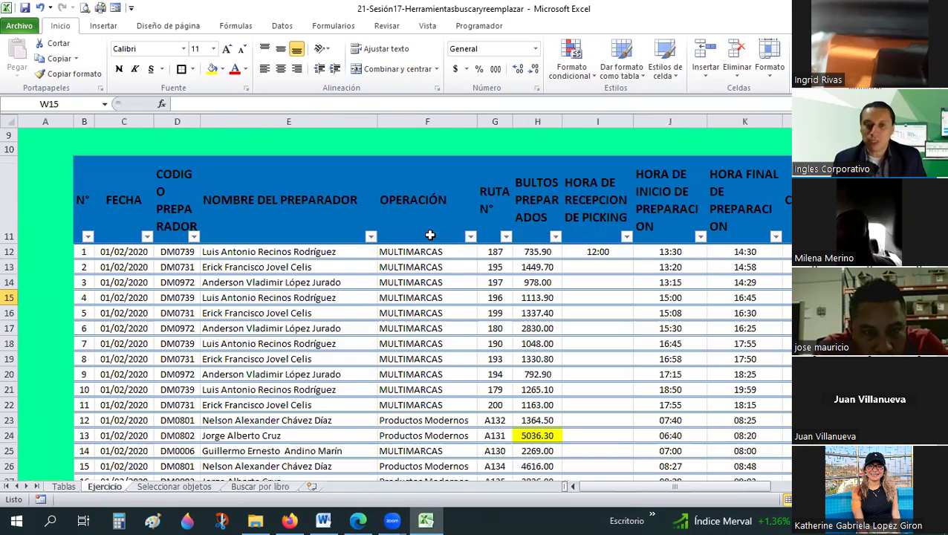
{"action": "scroll", "coordinate": [429, 234], "scroll_direction": "down", "scroll_amount": 1}
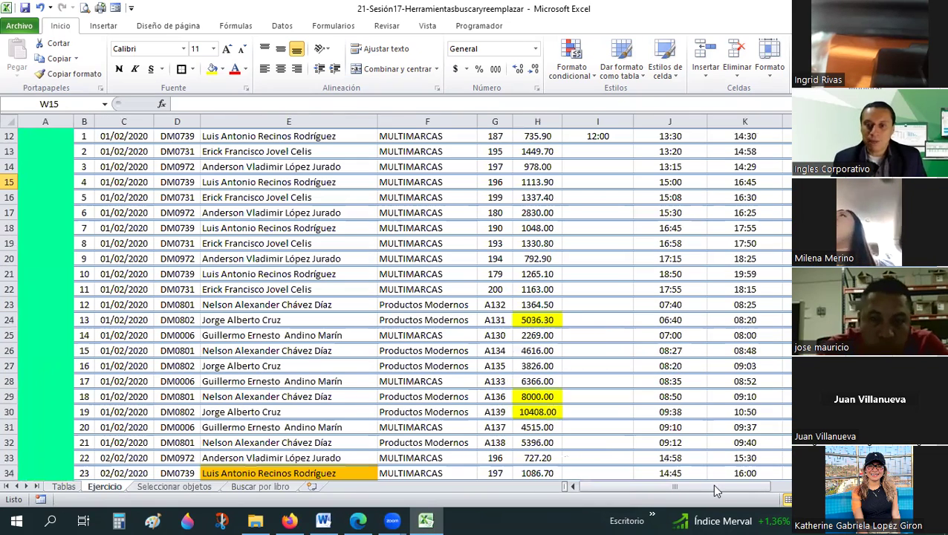
{"action": "left_click_drag", "start_coordinate": [711, 491], "coordinate": [771, 490]}
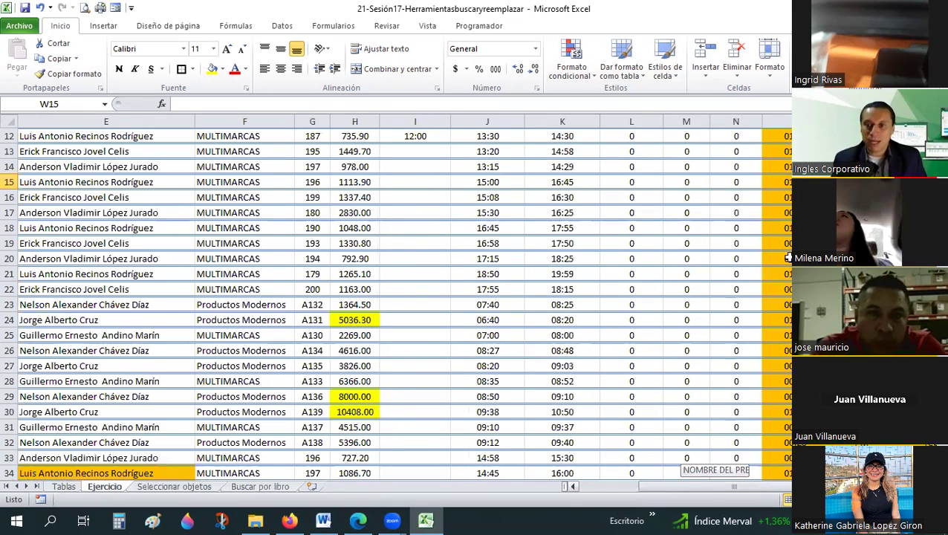
{"action": "left_click", "coordinate": [787, 258]}
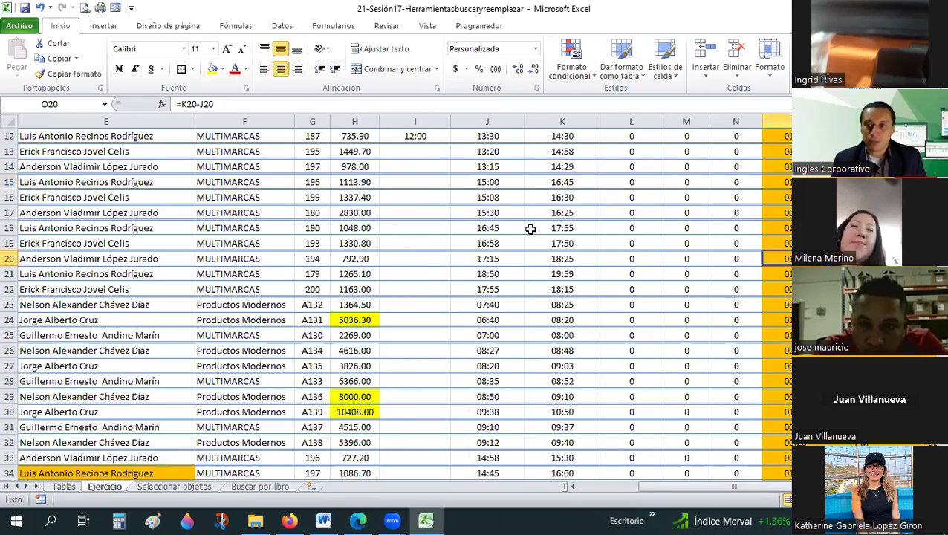
{"action": "scroll", "coordinate": [530, 229], "scroll_direction": "up", "scroll_amount": 1}
{"action": "scroll", "coordinate": [530, 228], "scroll_direction": "down", "scroll_amount": 6}
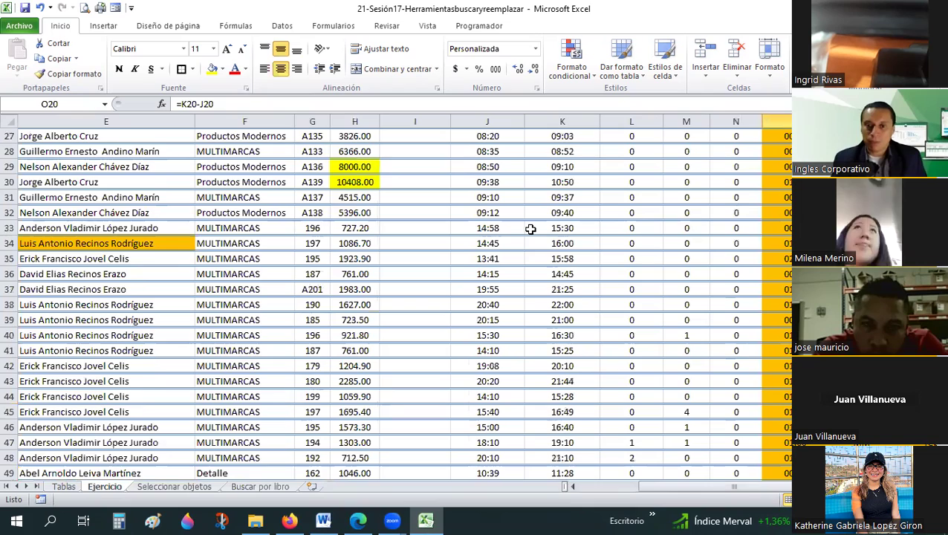
{"action": "scroll", "coordinate": [530, 229], "scroll_direction": "down", "scroll_amount": 5}
{"action": "scroll", "coordinate": [531, 229], "scroll_direction": "down", "scroll_amount": 20}
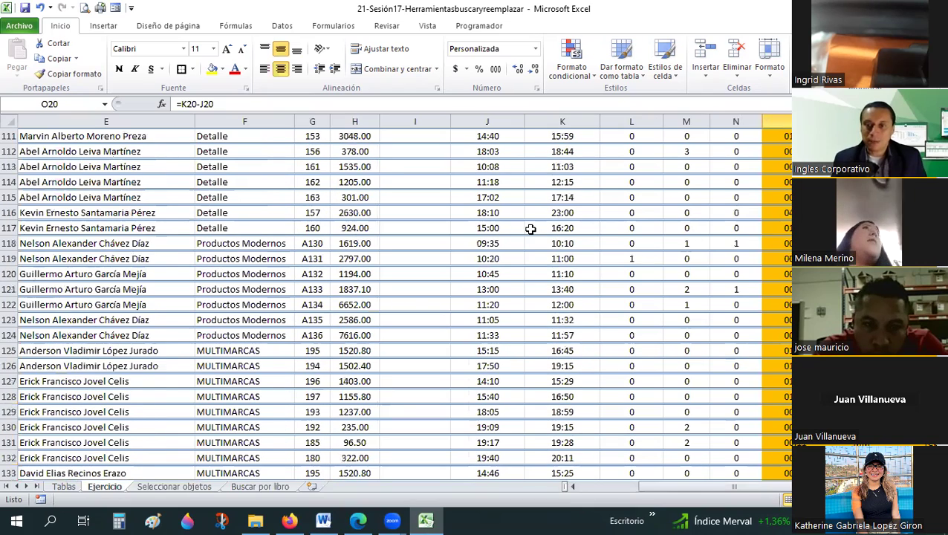
{"action": "scroll", "coordinate": [530, 229], "scroll_direction": "down", "scroll_amount": 11}
{"action": "scroll", "coordinate": [530, 228], "scroll_direction": "down", "scroll_amount": 10}
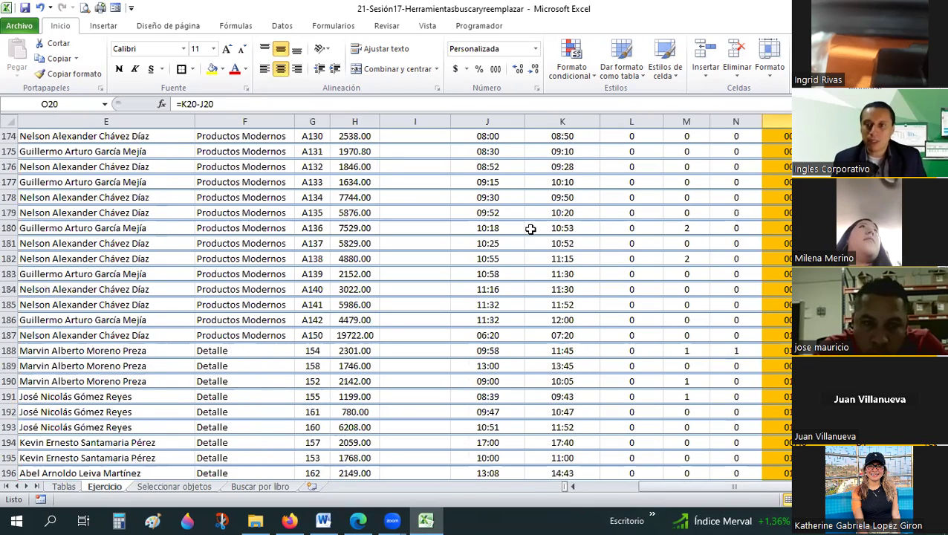
{"action": "scroll", "coordinate": [531, 229], "scroll_direction": "up", "scroll_amount": 20}
{"action": "scroll", "coordinate": [530, 228], "scroll_direction": "up", "scroll_amount": 20}
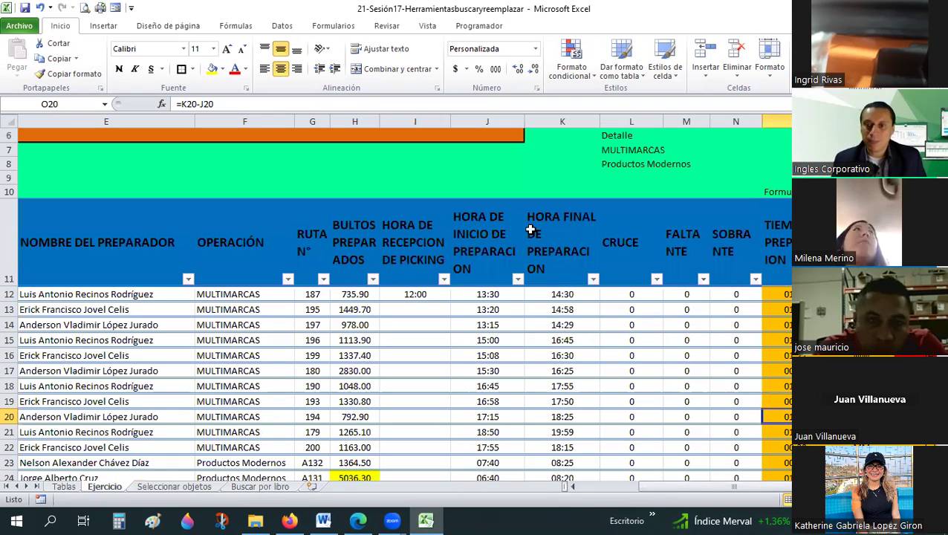
{"action": "scroll", "coordinate": [488, 389], "scroll_direction": "down", "scroll_amount": 3}
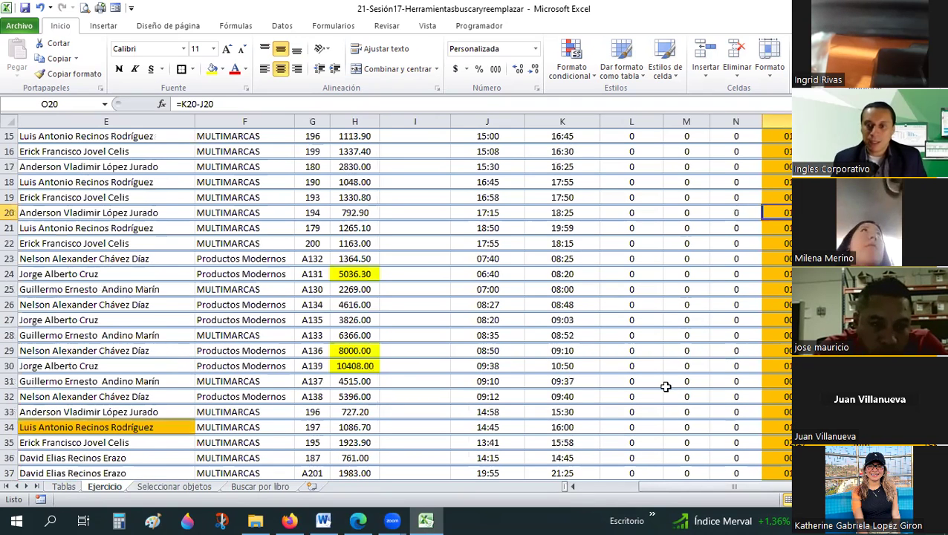
Step: Add a comment reading 'Error' to cell O30, then select C8 at the sheet's top
{"action": "right_click", "coordinate": [778, 371]}
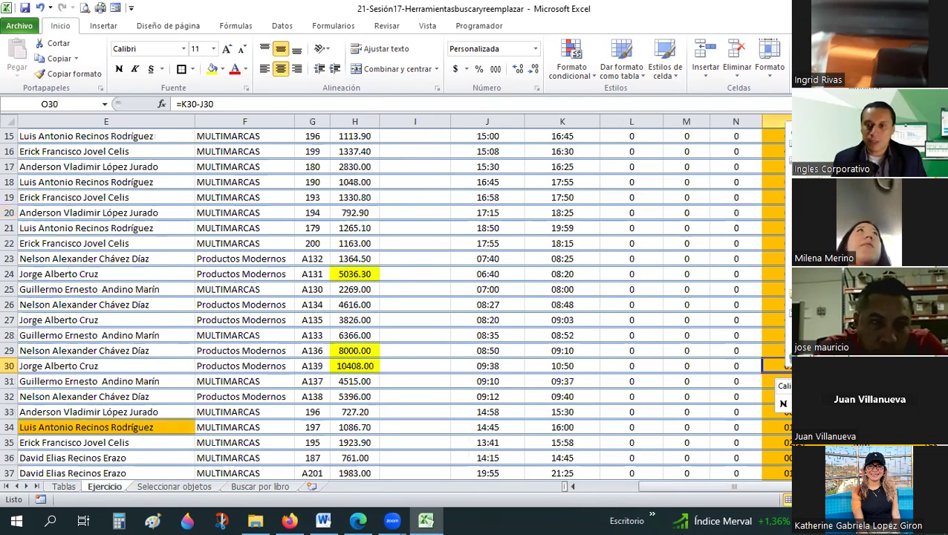
{"action": "left_click", "coordinate": [817, 294]}
{"action": "type", "text": "Error"}
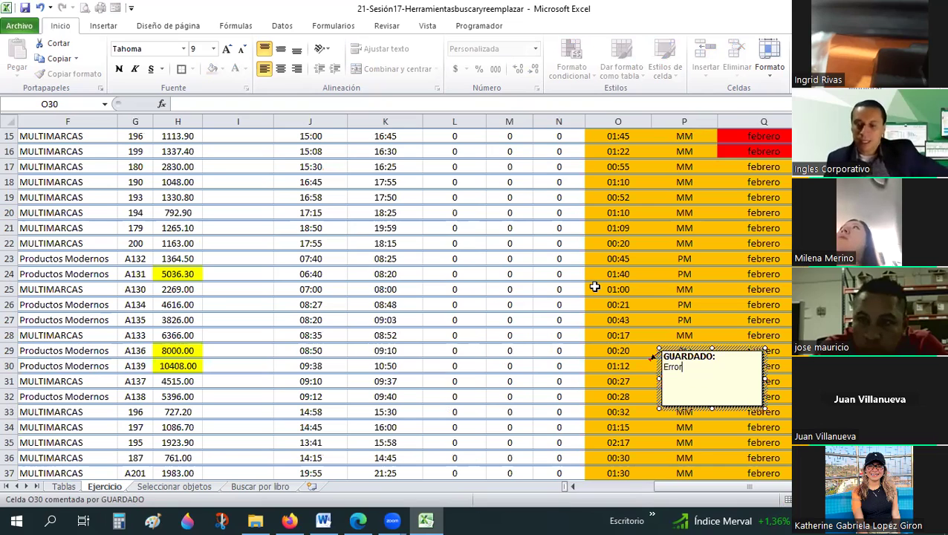
{"action": "left_click", "coordinate": [595, 288]}
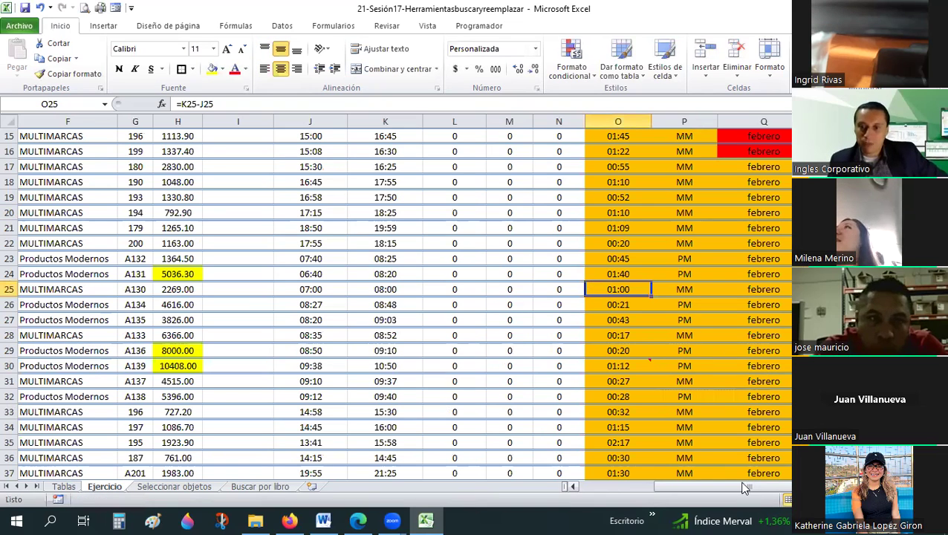
{"action": "left_click", "coordinate": [47, 227]}
{"action": "left_click", "coordinate": [112, 295]}
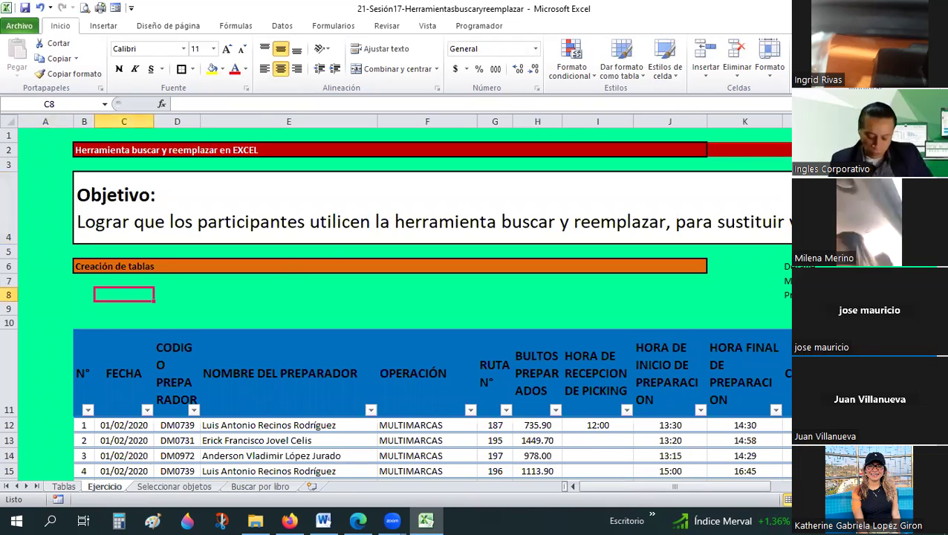
Step: Search Comentarios for 'Error' in place of Nelson and list all matches with Buscar todos
{"action": "key", "text": "ctrl+b"}
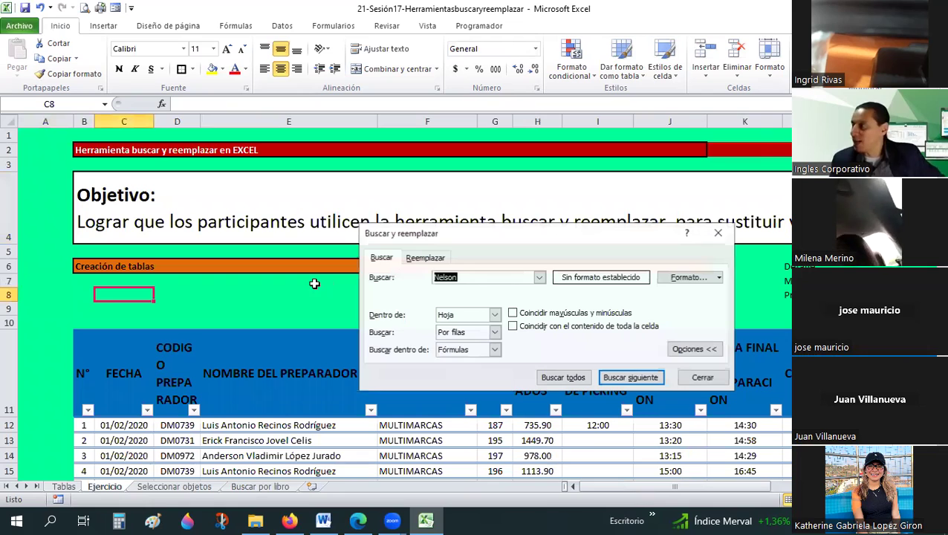
{"action": "left_click", "coordinate": [470, 275]}
{"action": "left_click_drag", "start_coordinate": [470, 275], "coordinate": [390, 275]}
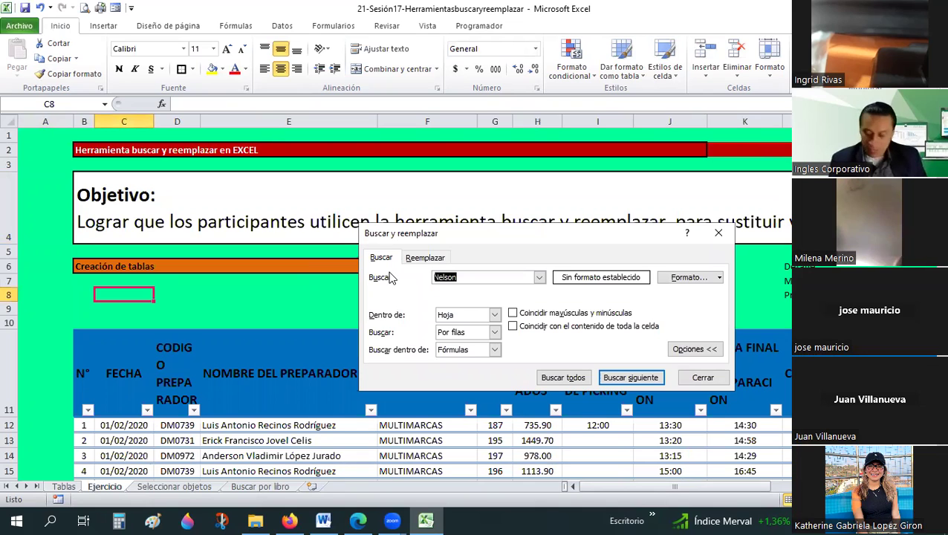
{"action": "type", "text": "Erorr"}
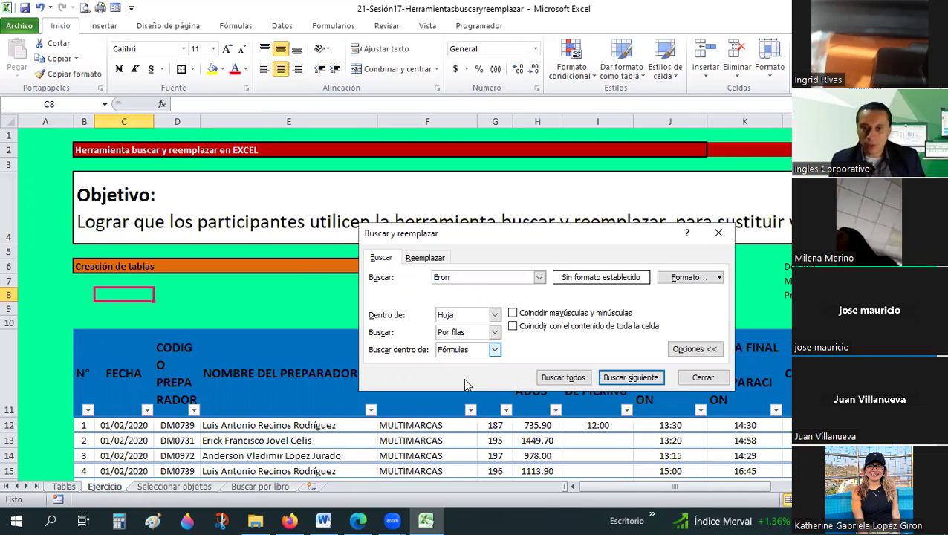
{"action": "left_click", "coordinate": [465, 349]}
{"action": "key", "text": "Return"}
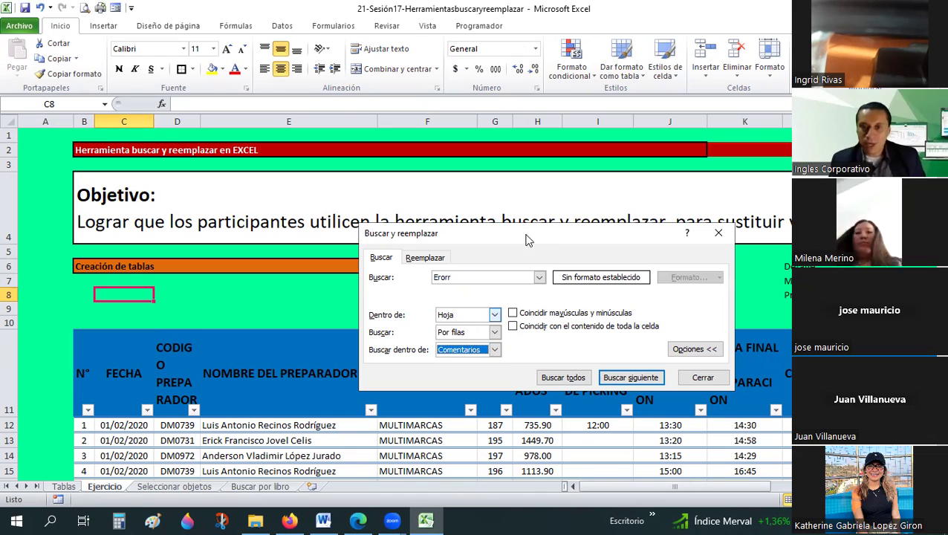
{"action": "left_click_drag", "start_coordinate": [541, 232], "coordinate": [525, 87]}
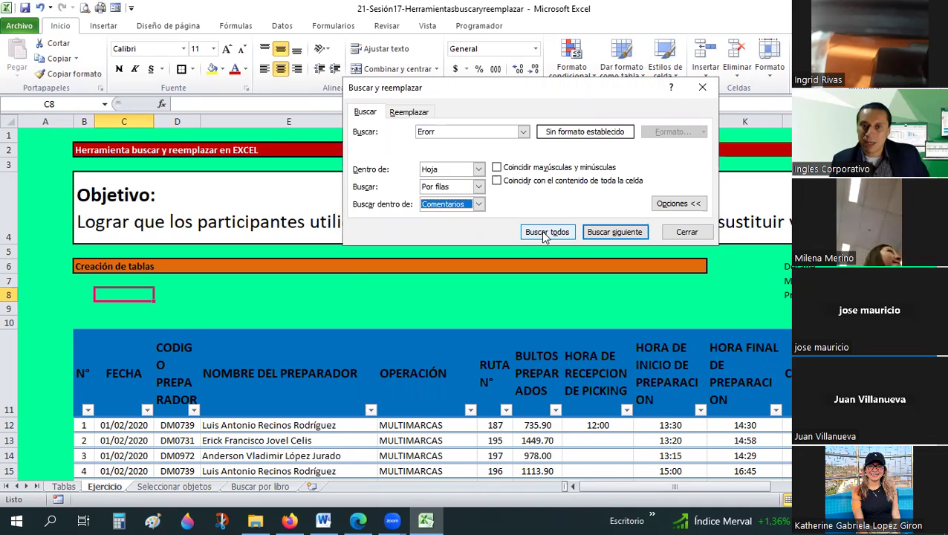
{"action": "left_click", "coordinate": [427, 133]}
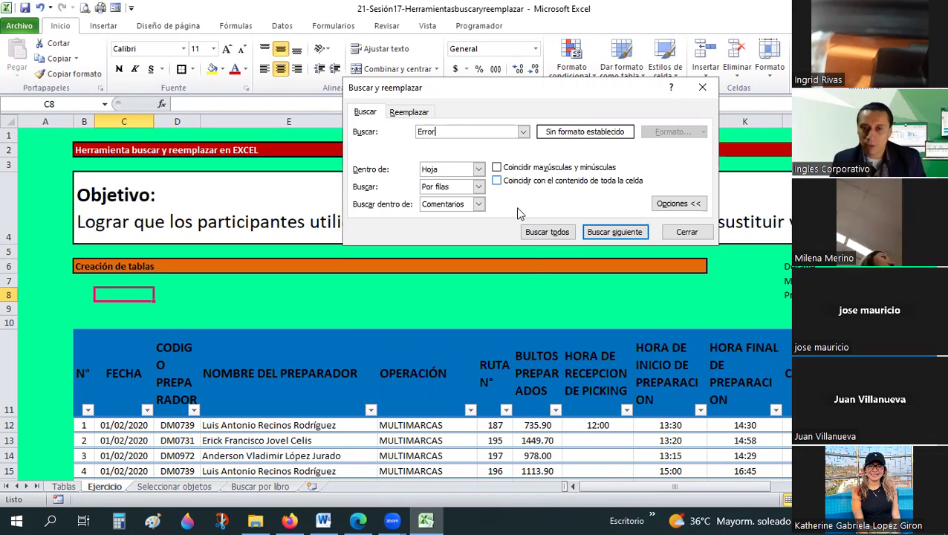
{"action": "left_click", "coordinate": [547, 233]}
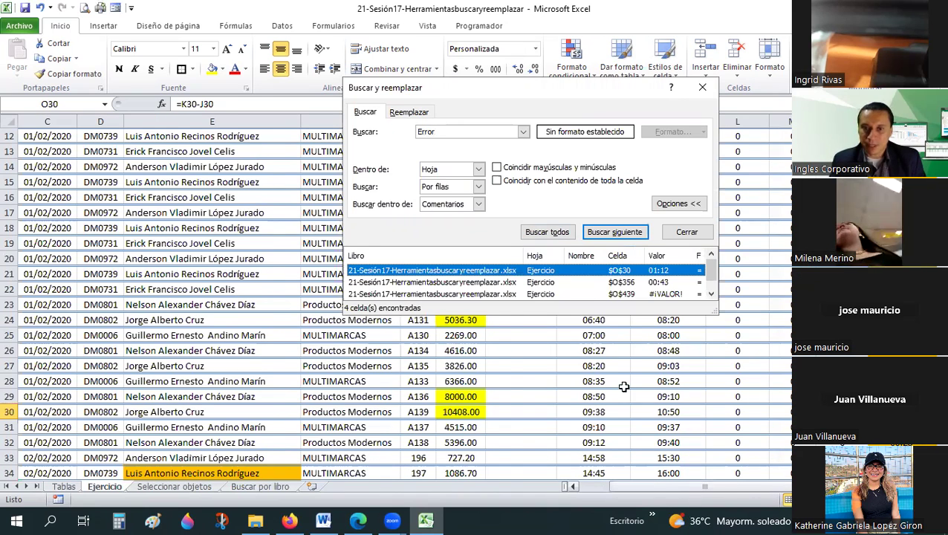
Step: Visit the comment matches O30, O356, O439 and O440 from the results list
{"action": "left_click", "coordinate": [709, 321]}
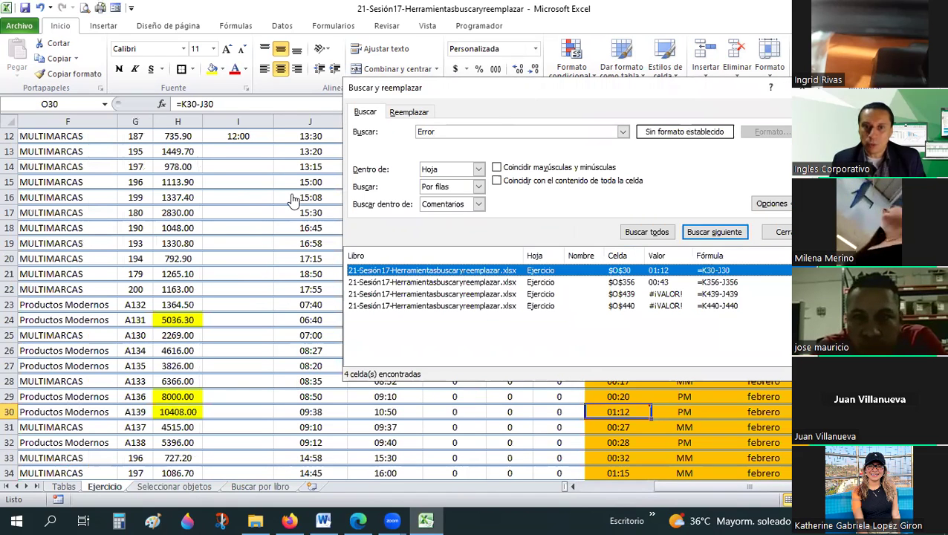
{"action": "left_click_drag", "start_coordinate": [525, 97], "coordinate": [274, 19]}
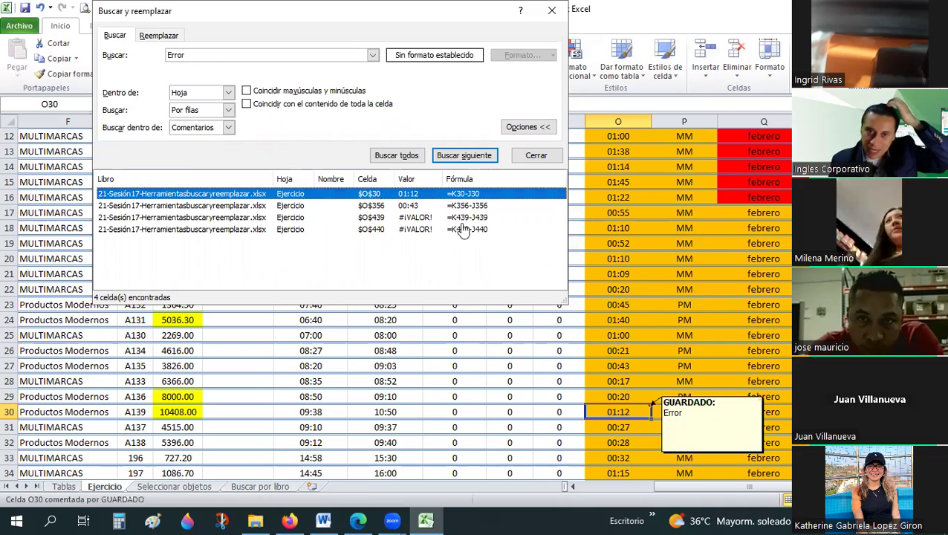
{"action": "left_click", "coordinate": [623, 413]}
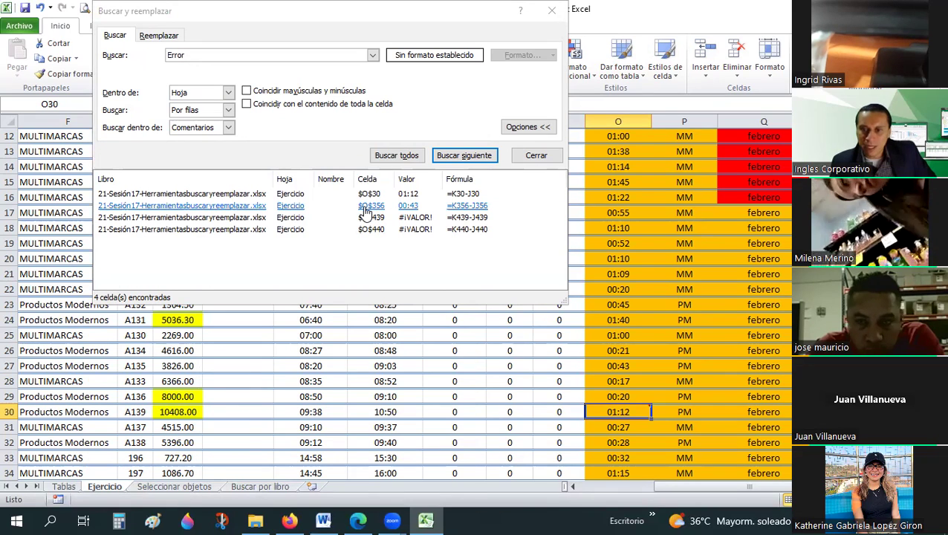
{"action": "left_click", "coordinate": [364, 208]}
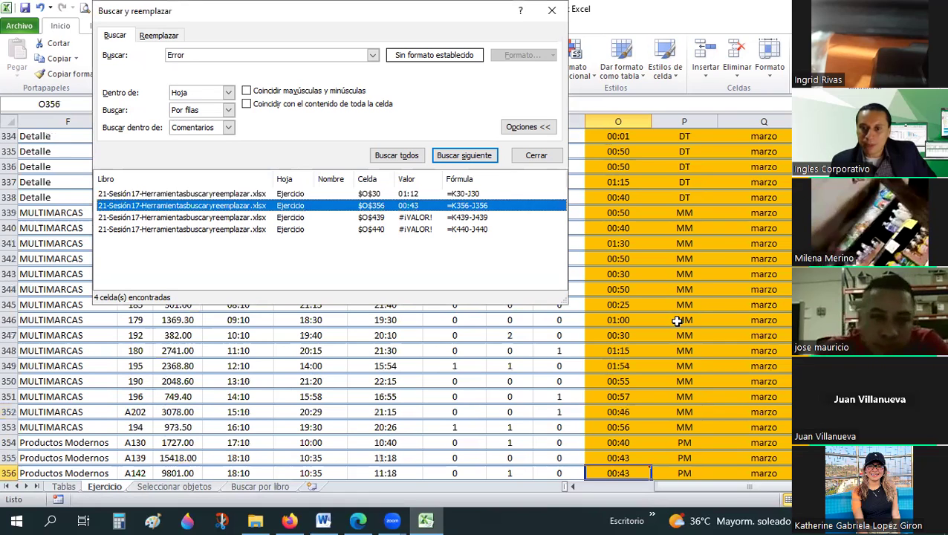
{"action": "left_click", "coordinate": [675, 322]}
{"action": "left_click", "coordinate": [371, 208]}
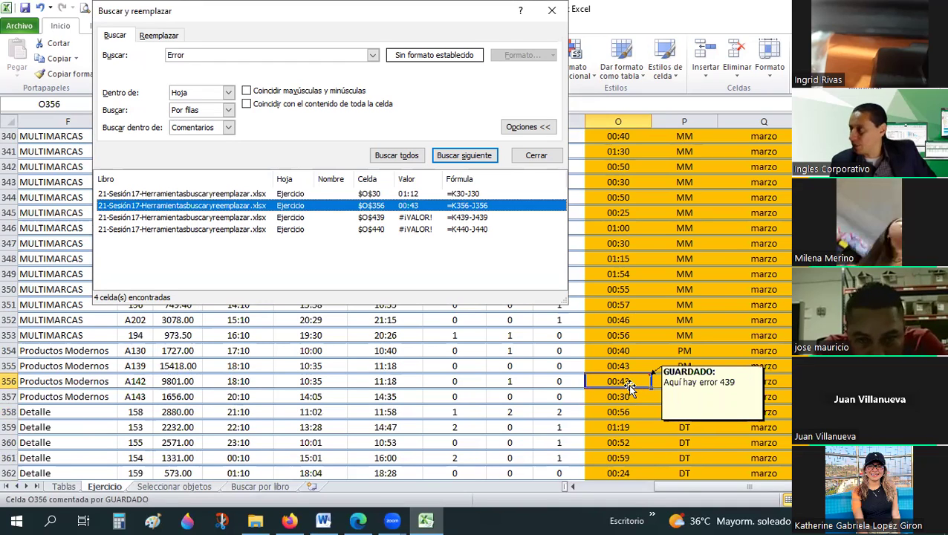
{"action": "left_click", "coordinate": [377, 218]}
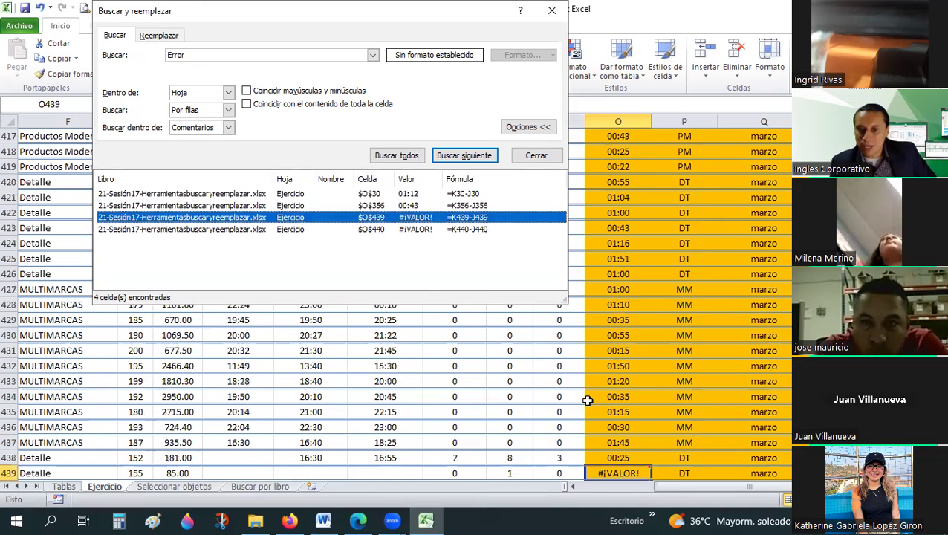
{"action": "left_click", "coordinate": [376, 229]}
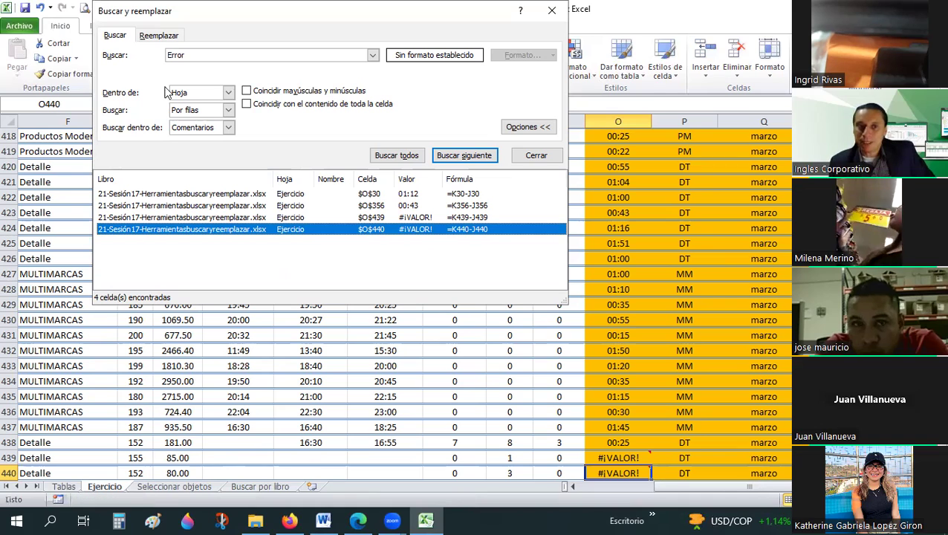
Step: Check the scope and order options, keep Por filas, and close the search window
{"action": "left_click", "coordinate": [199, 95]}
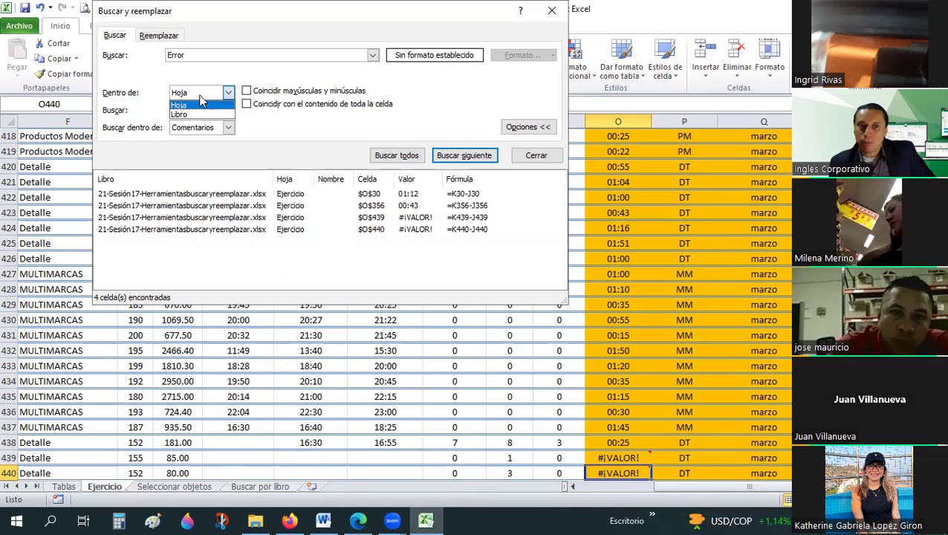
{"action": "left_click", "coordinate": [193, 108]}
{"action": "left_click", "coordinate": [194, 110]}
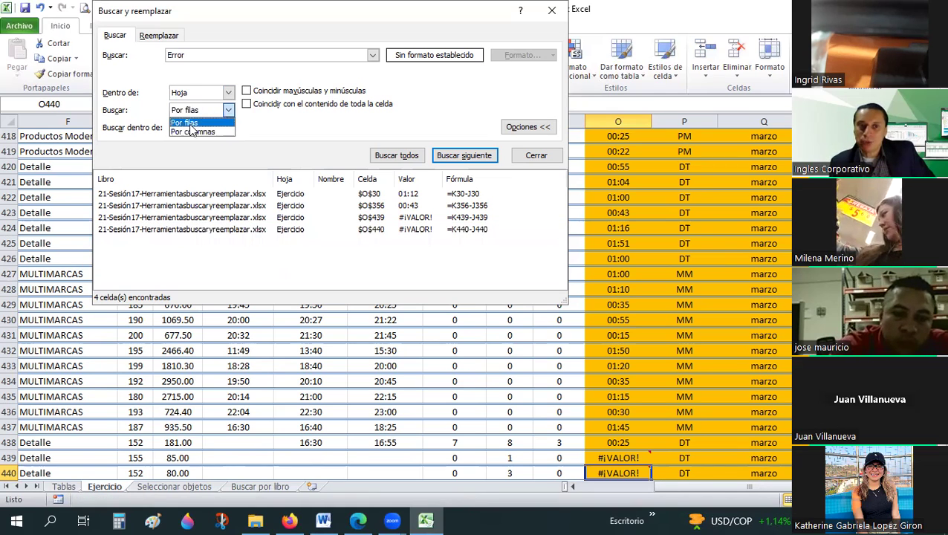
{"action": "left_click", "coordinate": [191, 125]}
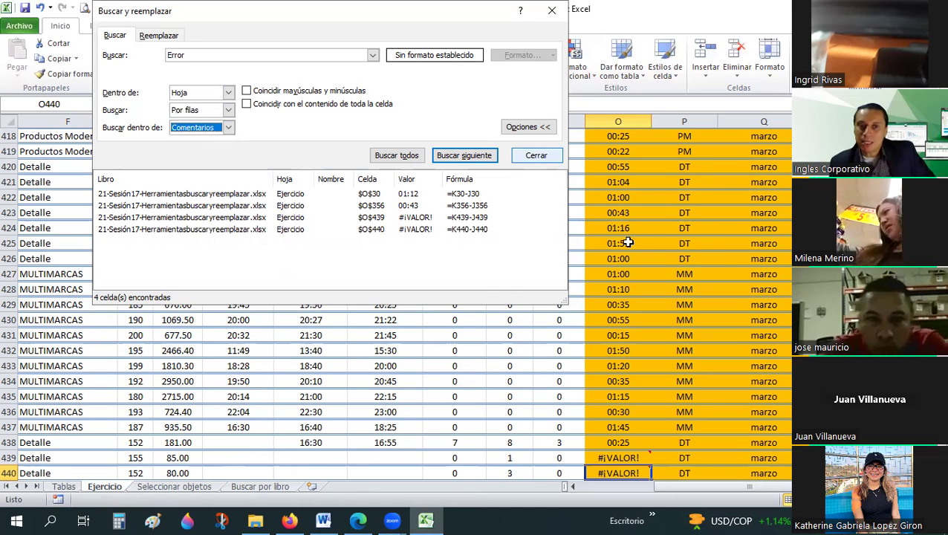
{"action": "left_click", "coordinate": [627, 242]}
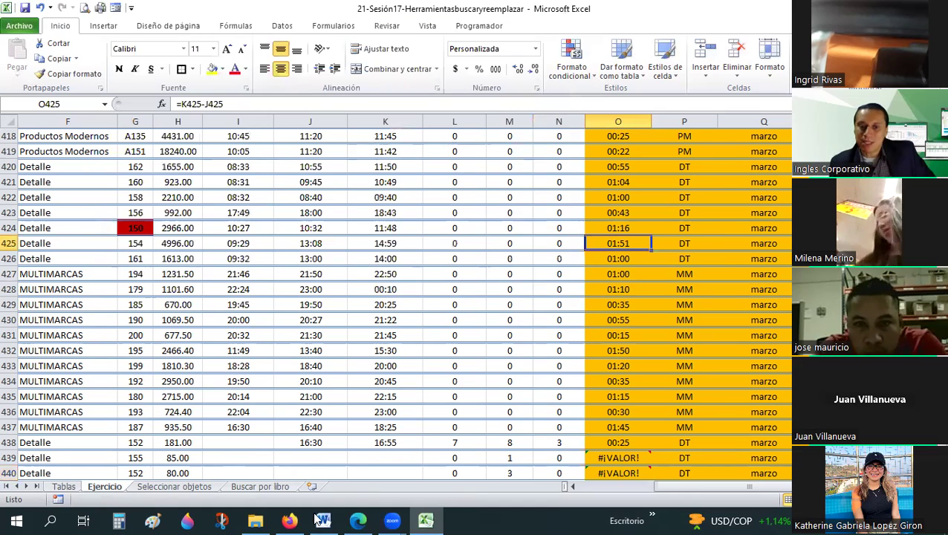
Step: In the browser's attendance sheet, enter 0 in MARTES 18 for the first participant
{"action": "left_click", "coordinate": [289, 520]}
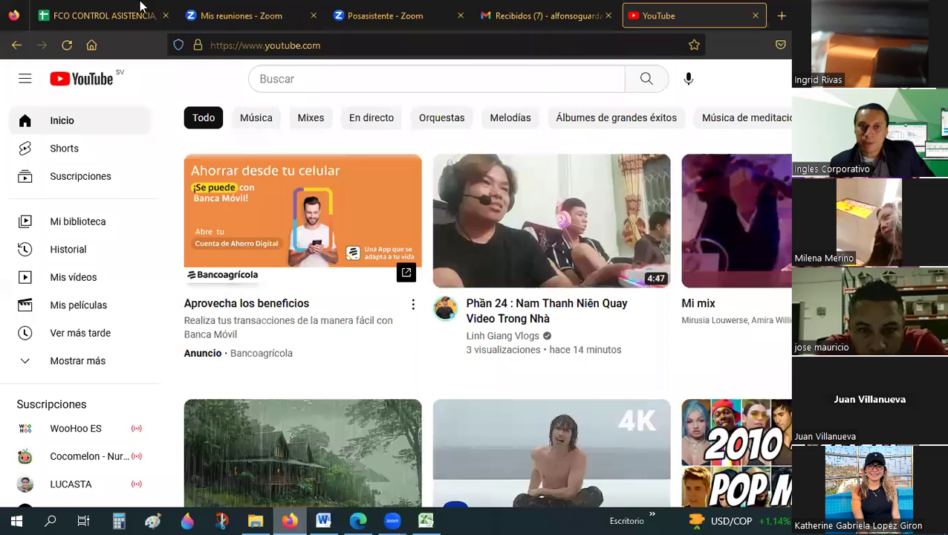
{"action": "key", "text": "ctrl+Tab"}
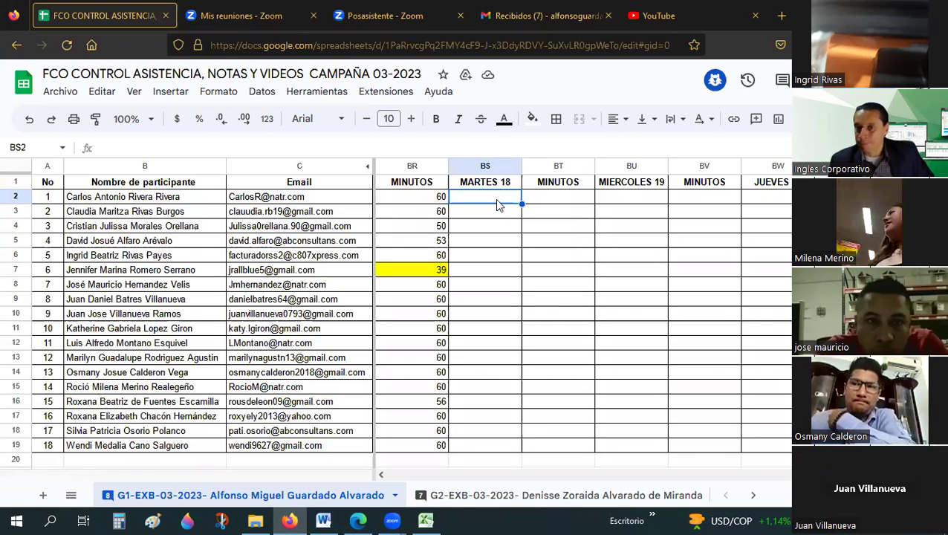
{"action": "type", "text": "0"}
{"action": "key", "text": "Return"}
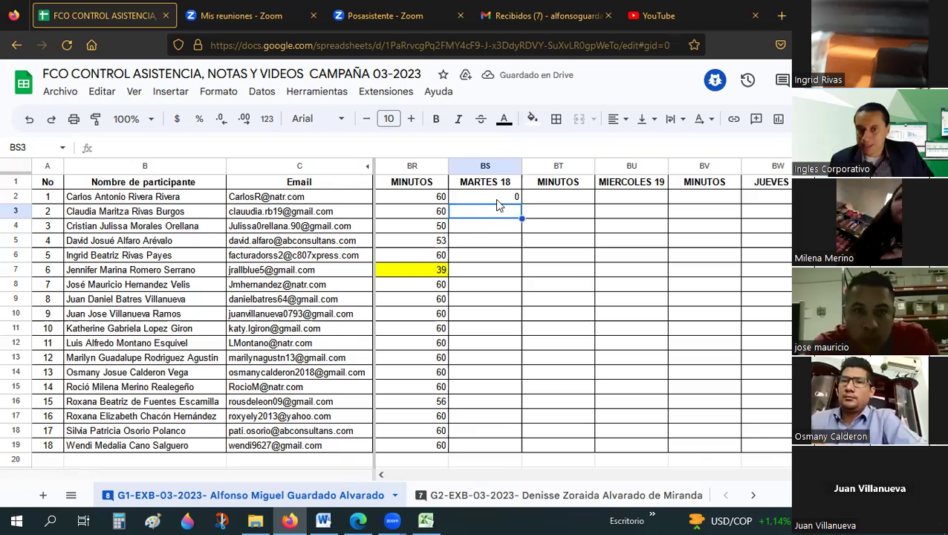
Step: Enter 1 in MARTES 18 for the remaining seventeen participants, then return to Excel
{"action": "type", "text": "1"}
{"action": "key", "text": "Return"}
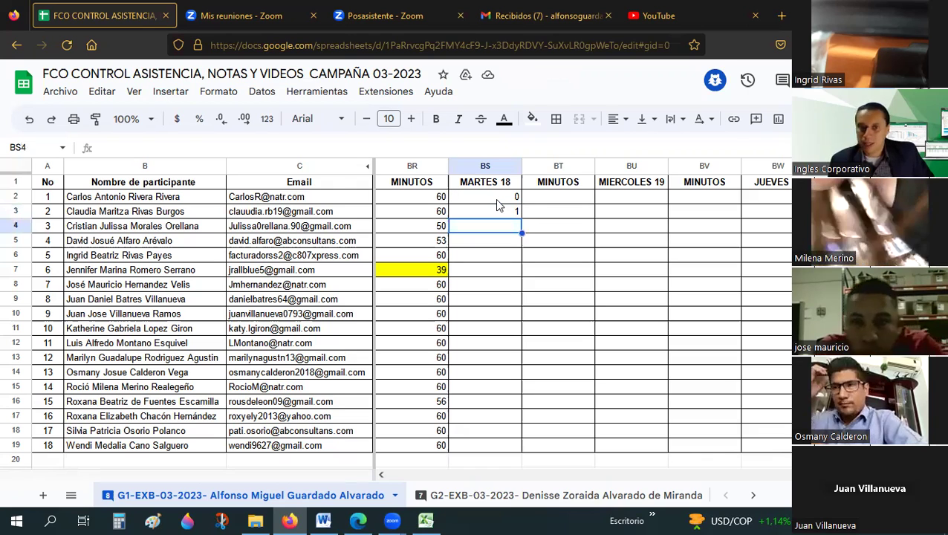
{"action": "type", "text": "1"}
{"action": "key", "text": "Return"}
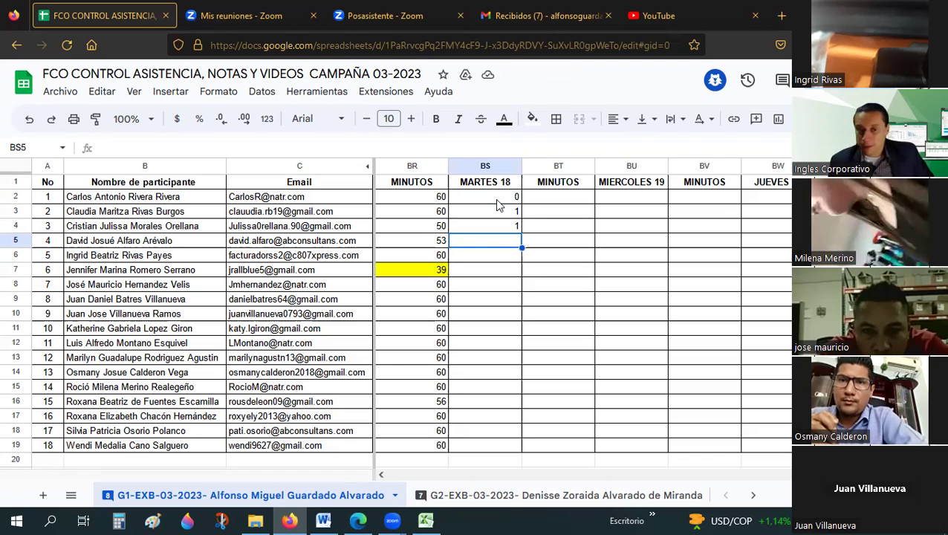
{"action": "type", "text": "1"}
{"action": "key", "text": "Return"}
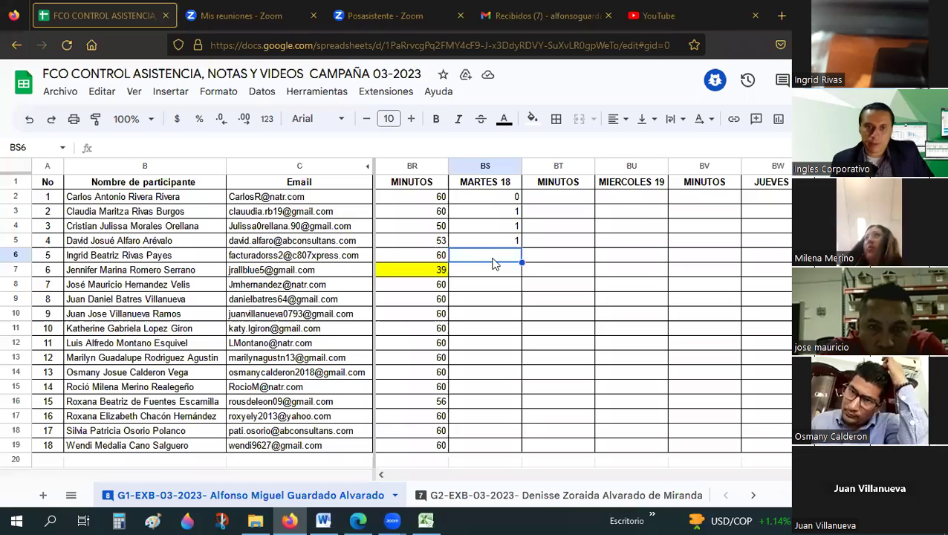
{"action": "type", "text": "1"}
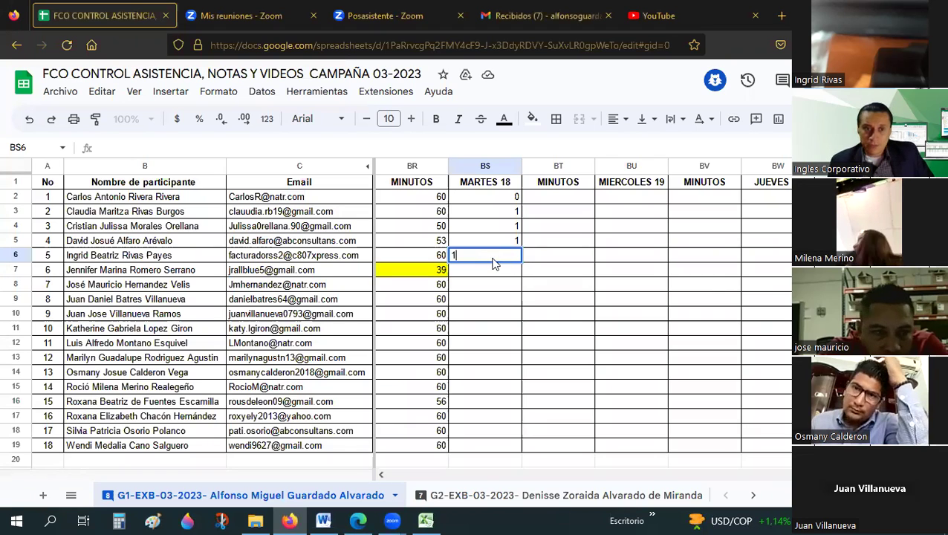
{"action": "key", "text": "Return"}
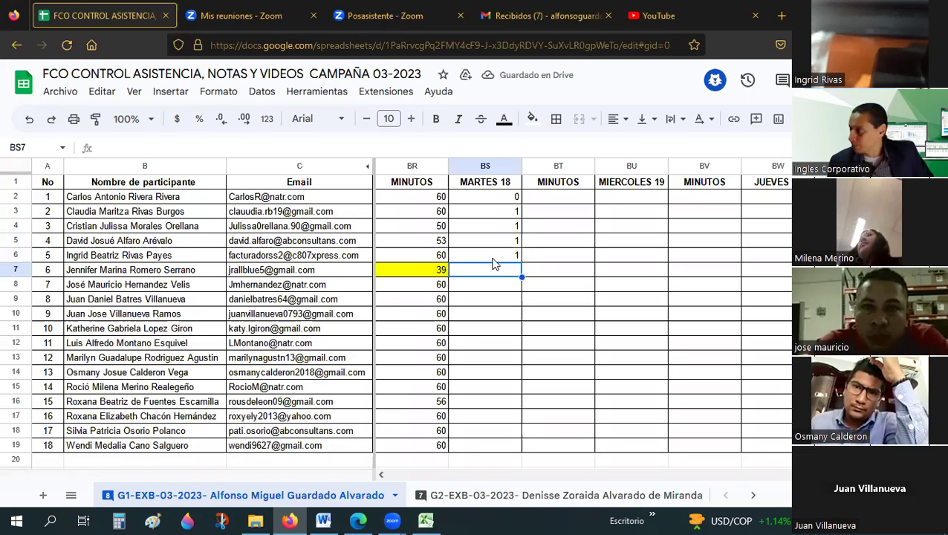
{"action": "type", "text": "1"}
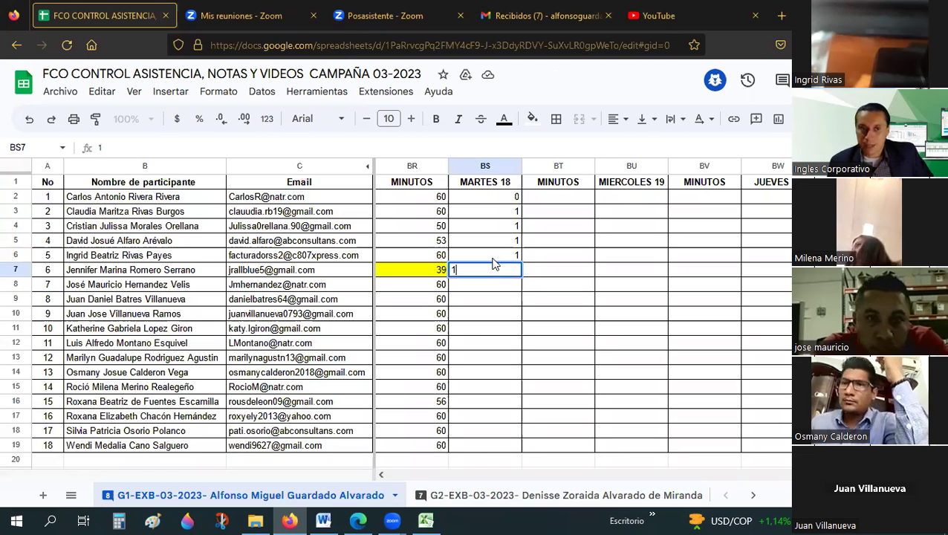
{"action": "key", "text": "Return"}
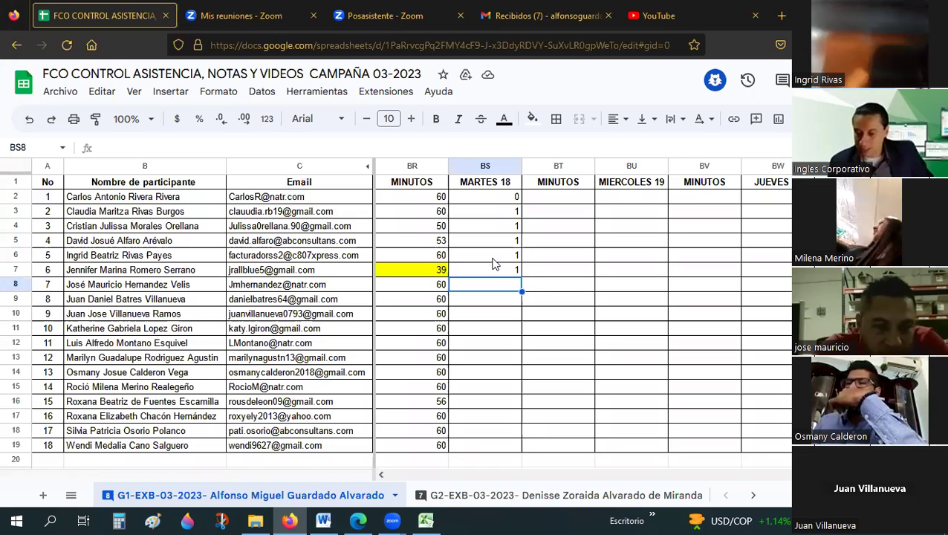
{"action": "type", "text": "1"}
{"action": "key", "text": "Return"}
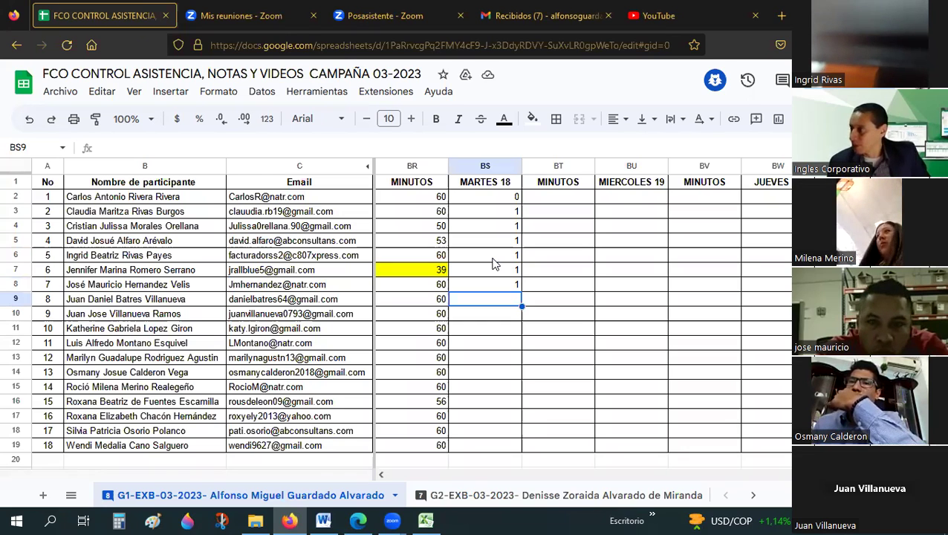
{"action": "type", "text": "1"}
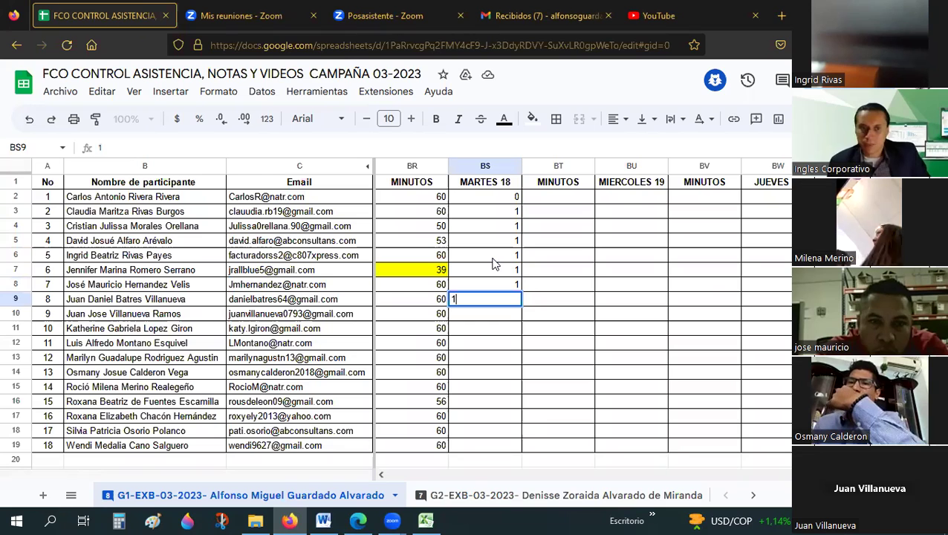
{"action": "key", "text": "Return"}
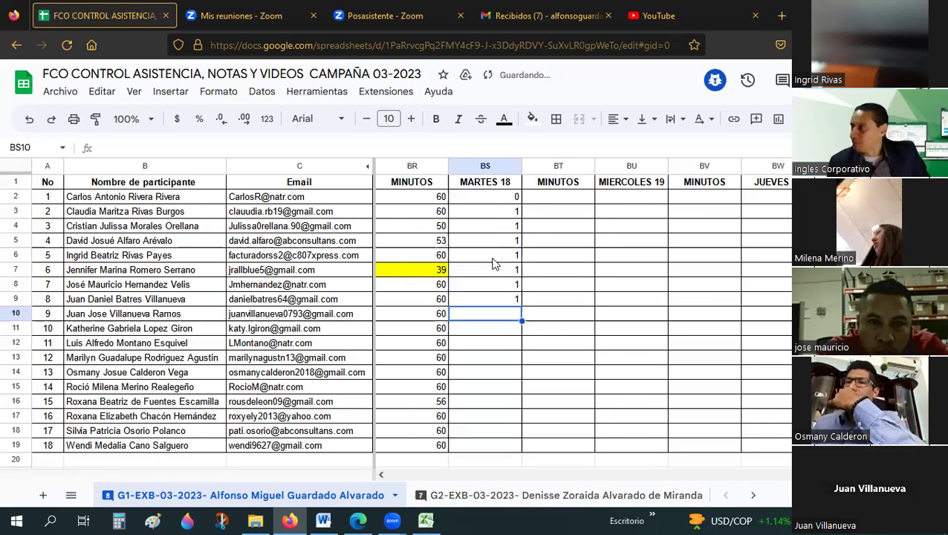
{"action": "type", "text": "1"}
{"action": "key", "text": "Return"}
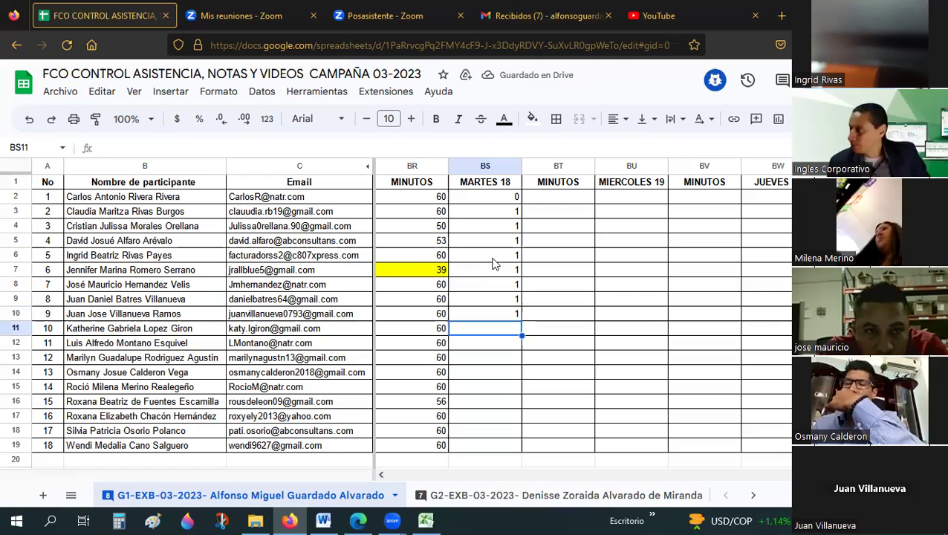
{"action": "type", "text": "1"}
{"action": "key", "text": "Return"}
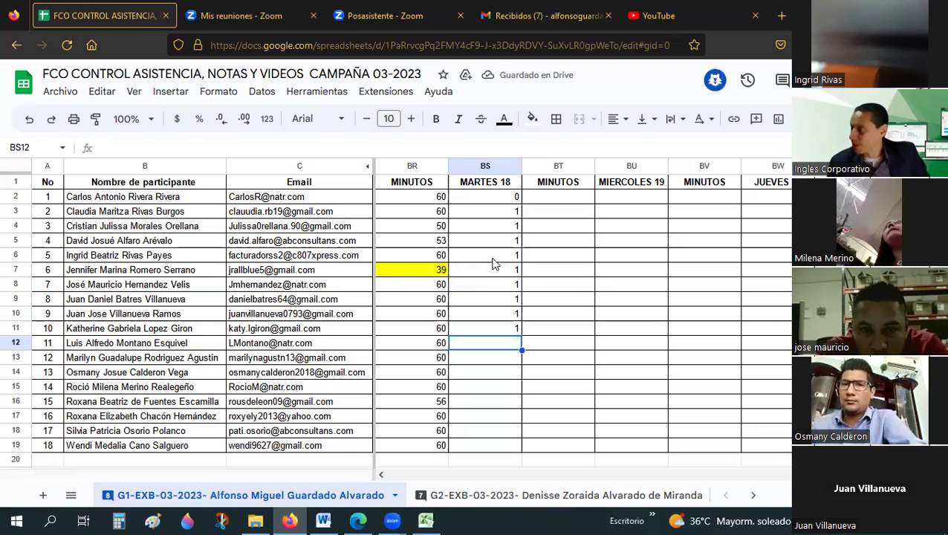
{"action": "type", "text": "1"}
{"action": "key", "text": "Return"}
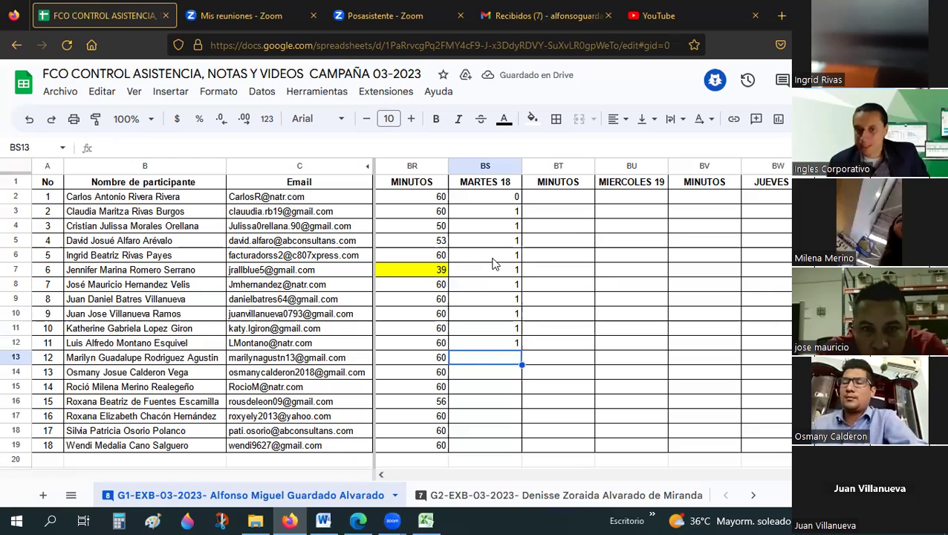
{"action": "type", "text": "1"}
{"action": "key", "text": "Return"}
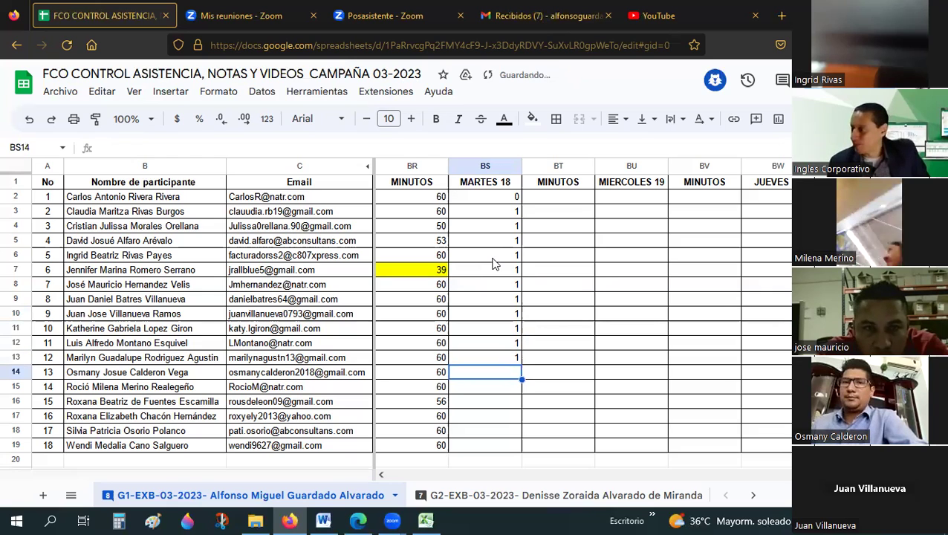
{"action": "type", "text": "1"}
{"action": "key", "text": "Return"}
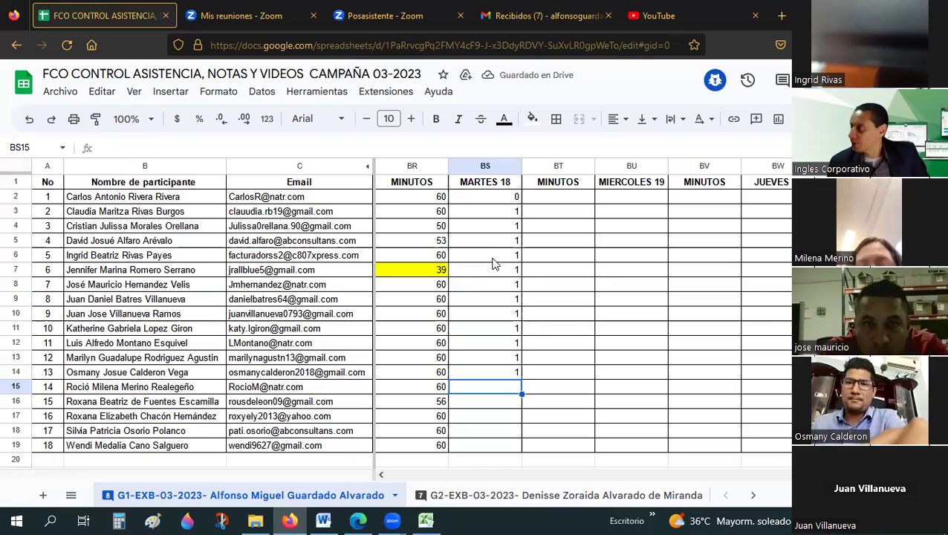
{"action": "type", "text": "1"}
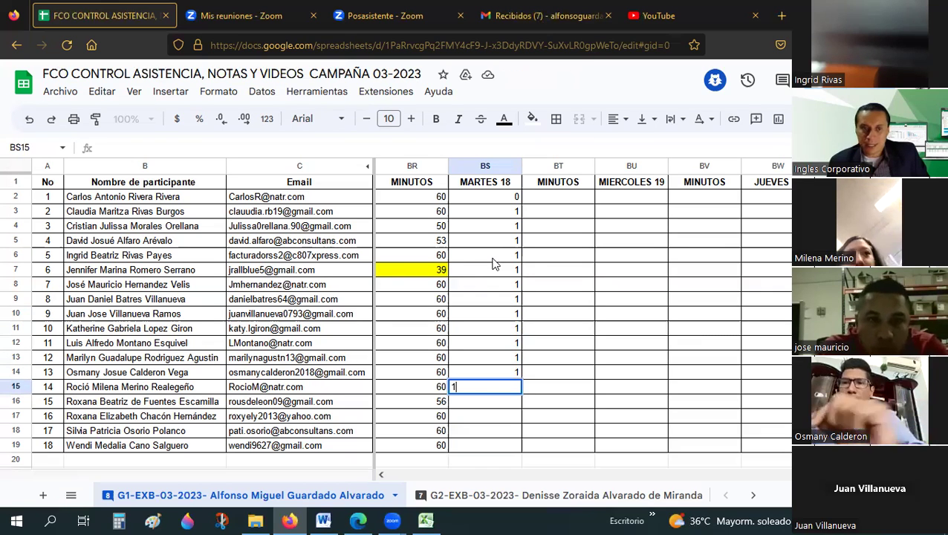
{"action": "key", "text": "Return"}
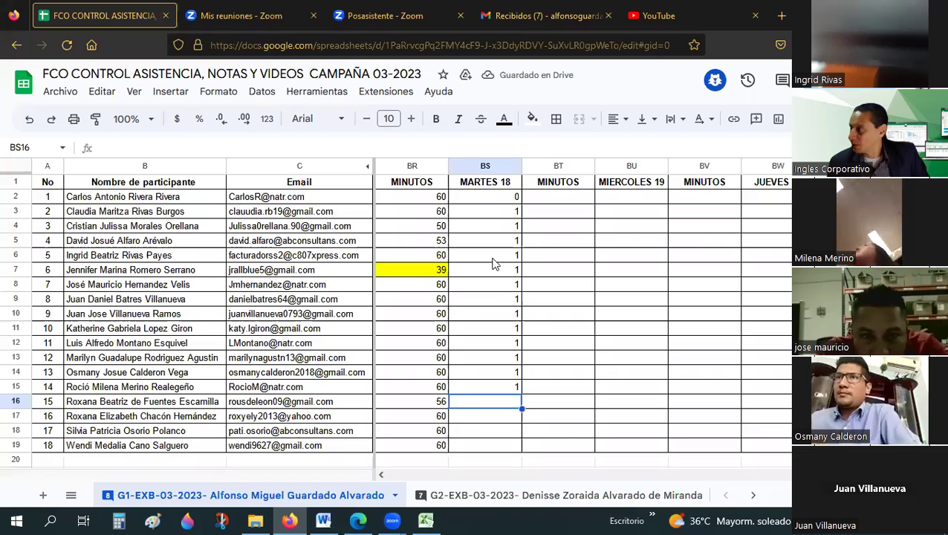
{"action": "type", "text": "1"}
{"action": "key", "text": "Return"}
{"action": "type", "text": "1"}
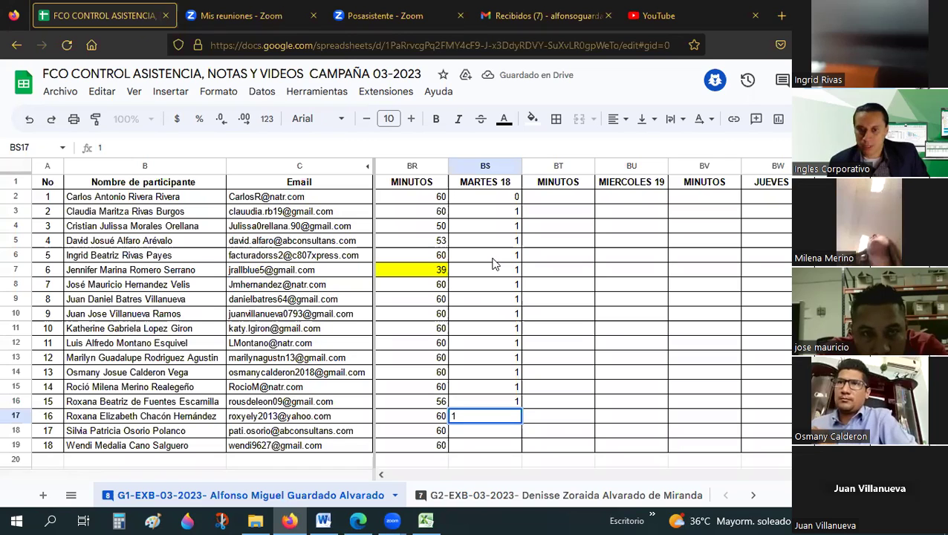
{"action": "key", "text": "Return"}
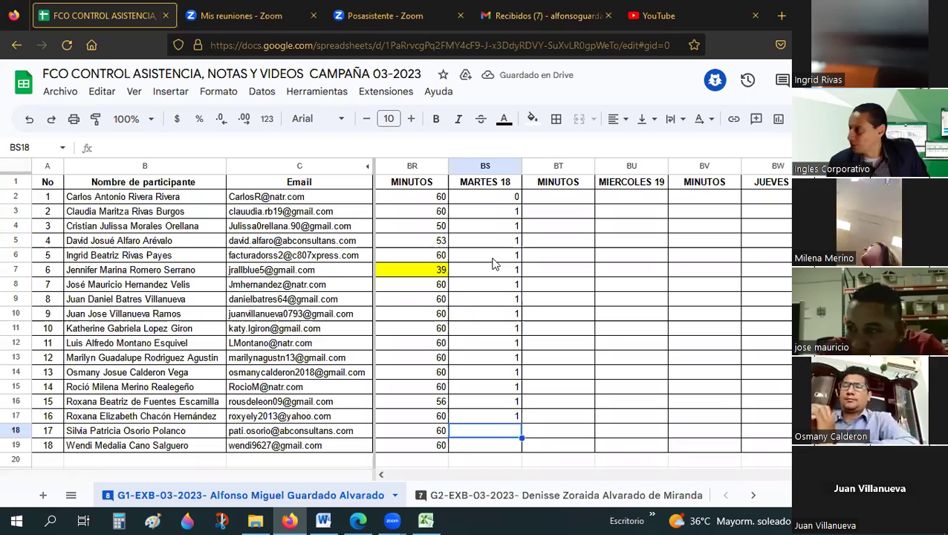
{"action": "type", "text": "1"}
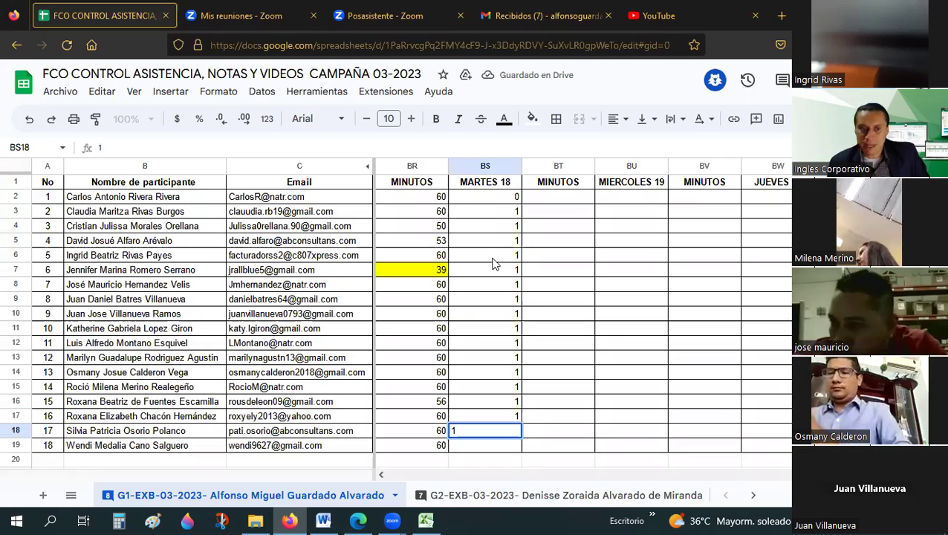
{"action": "key", "text": "Return"}
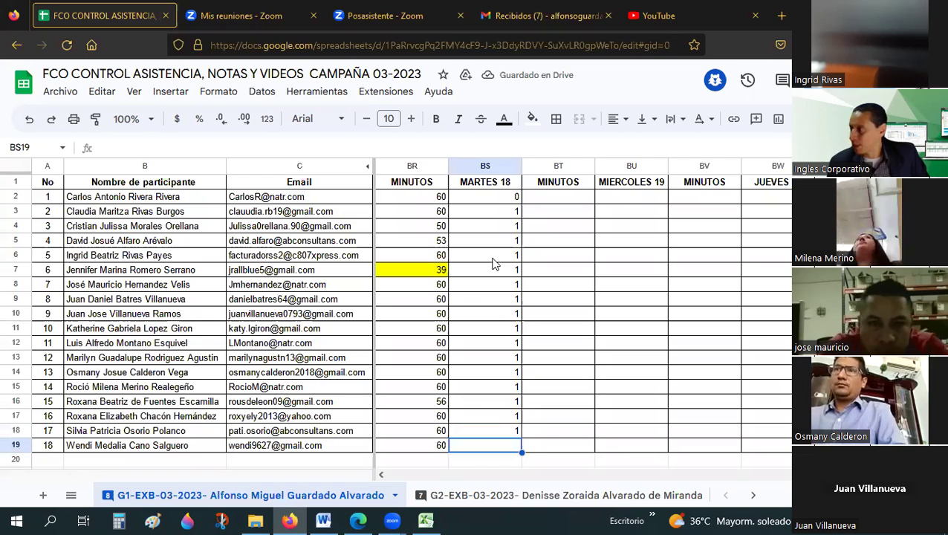
{"action": "type", "text": "1"}
{"action": "key", "text": "Return"}
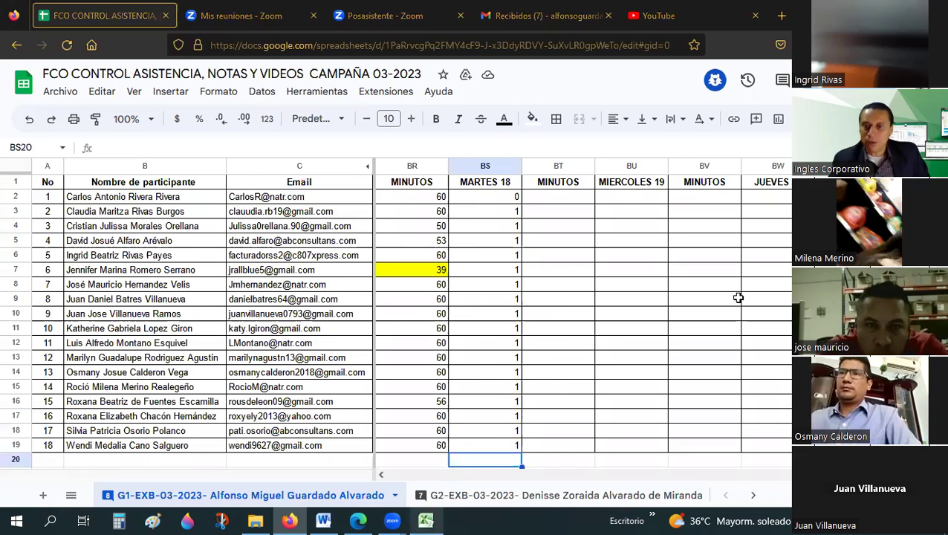
{"action": "key", "text": "alt+Tab"}
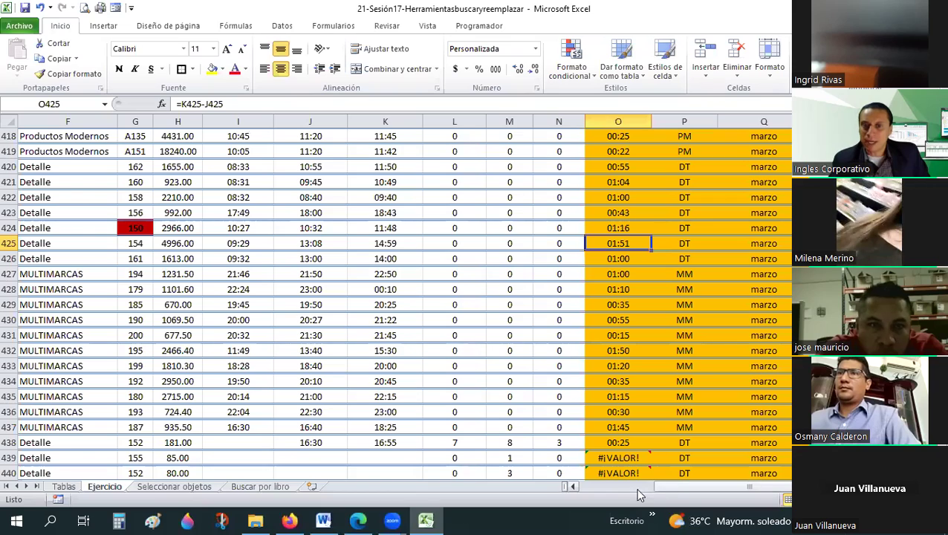
Step: Reopen Buscar y reemplazar, select O329 to show =K329-J329, and move the dialog below the ribbon
{"action": "left_click_drag", "start_coordinate": [643, 489], "coordinate": [626, 348]}
{"action": "left_click", "coordinate": [609, 320]}
{"action": "scroll", "coordinate": [608, 319], "scroll_direction": "up", "scroll_amount": 9}
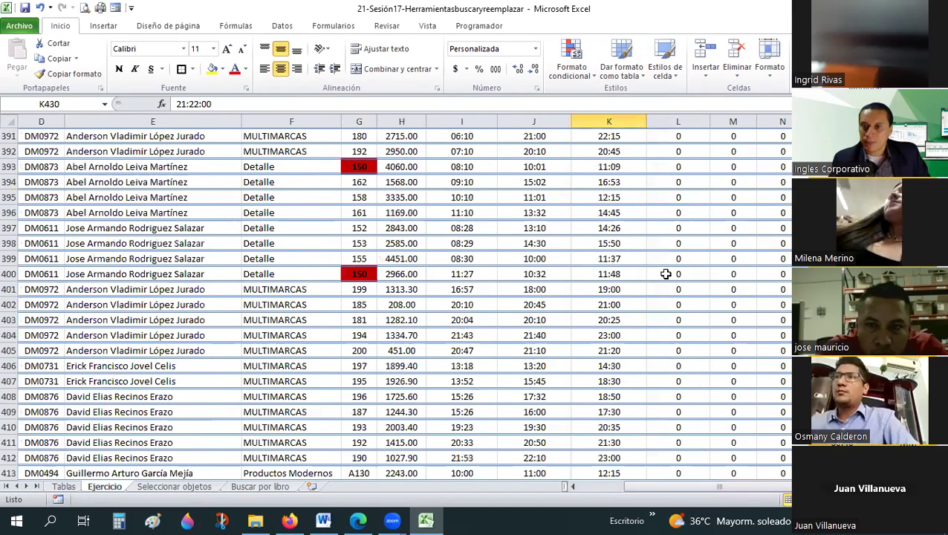
{"action": "scroll", "coordinate": [608, 319], "scroll_direction": "up", "scroll_amount": 20}
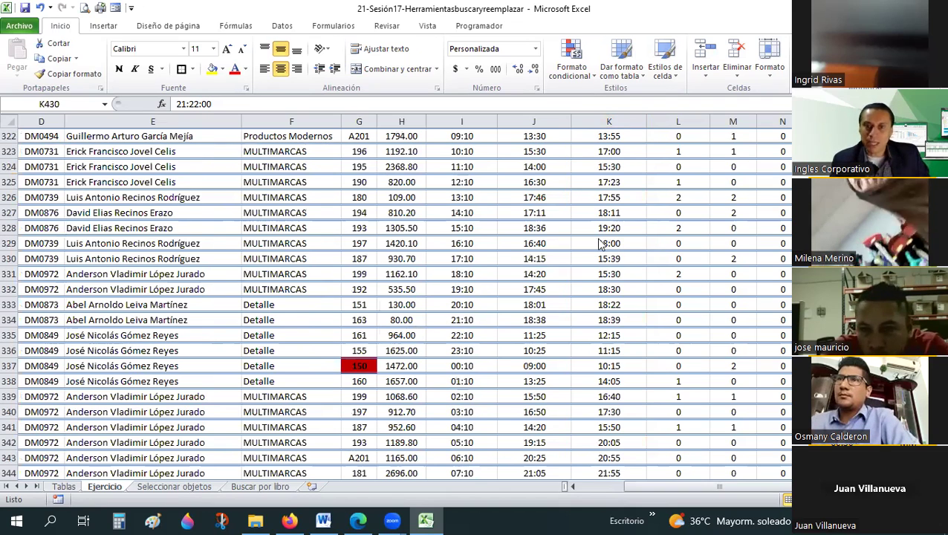
{"action": "left_click", "coordinate": [595, 213]}
{"action": "key", "text": "ctrl+b"}
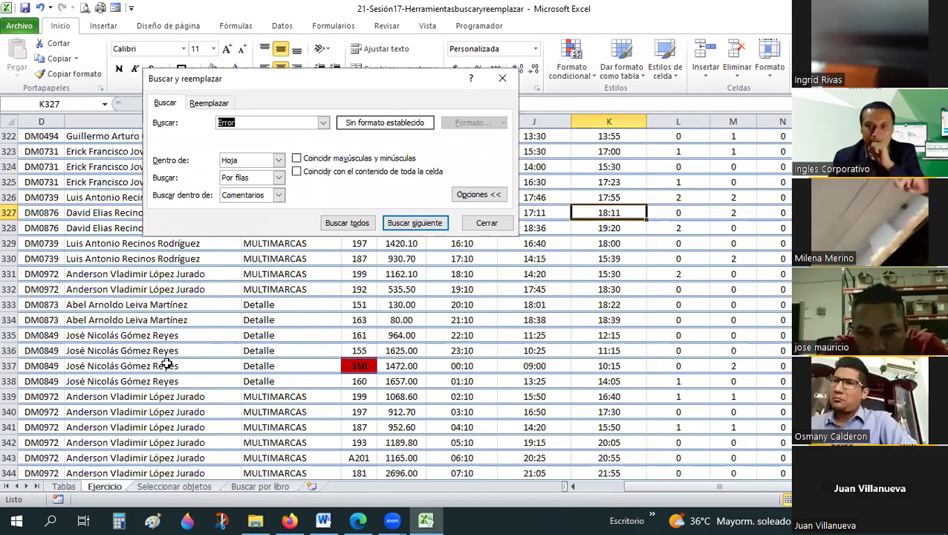
{"action": "left_click", "coordinate": [837, 243]}
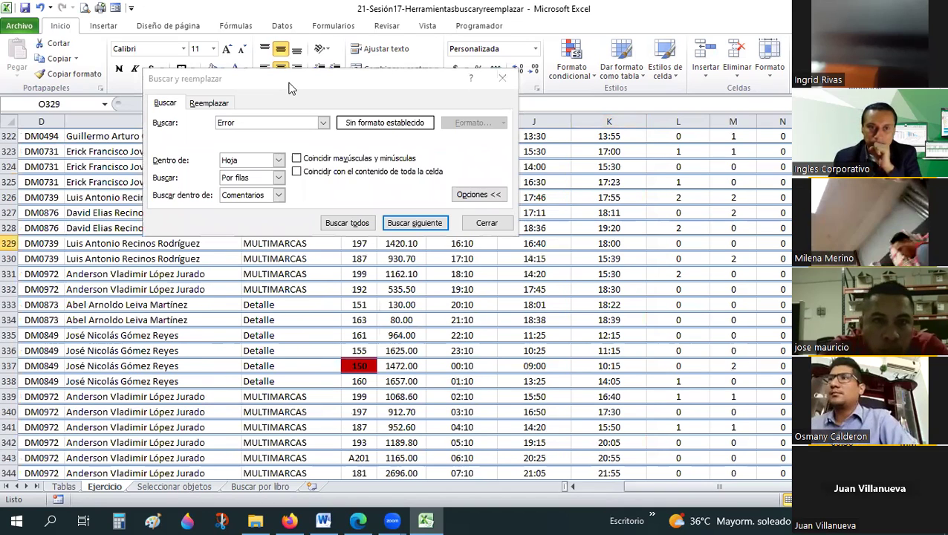
{"action": "left_click_drag", "start_coordinate": [290, 88], "coordinate": [314, 172]}
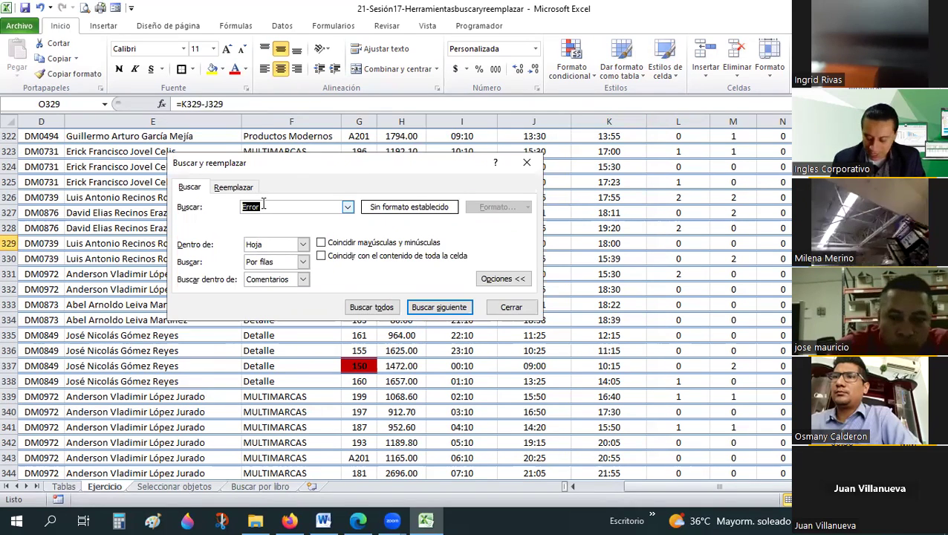
Step: Search for K329 within Fórmulas and list all matches, finding cell O329
{"action": "type", "text": "K3"}
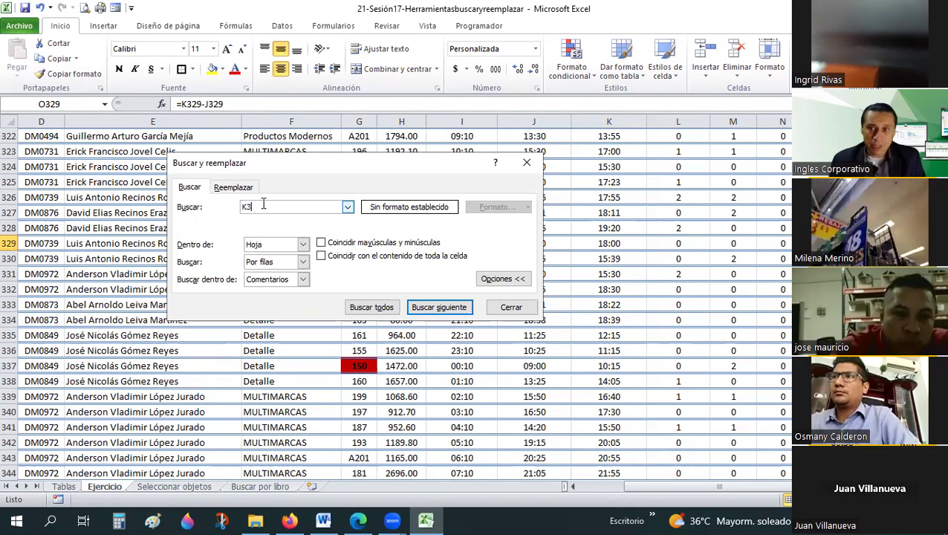
{"action": "type", "text": "29"}
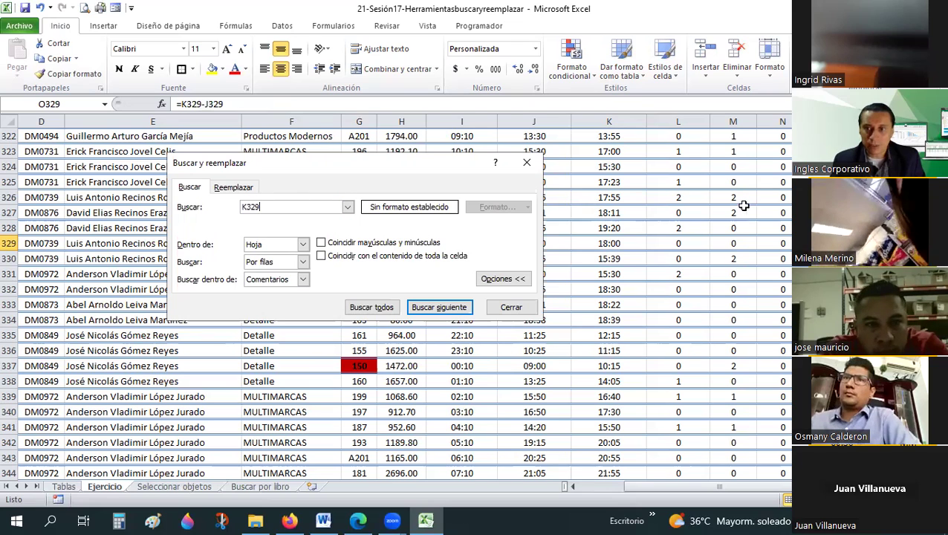
{"action": "left_click", "coordinate": [745, 208]}
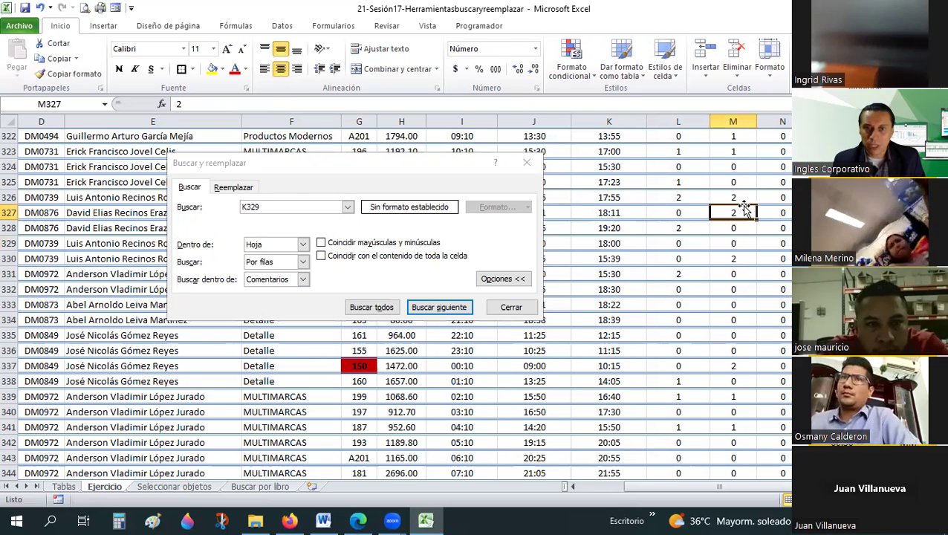
{"action": "left_click", "coordinate": [303, 278]}
{"action": "left_click", "coordinate": [273, 292]}
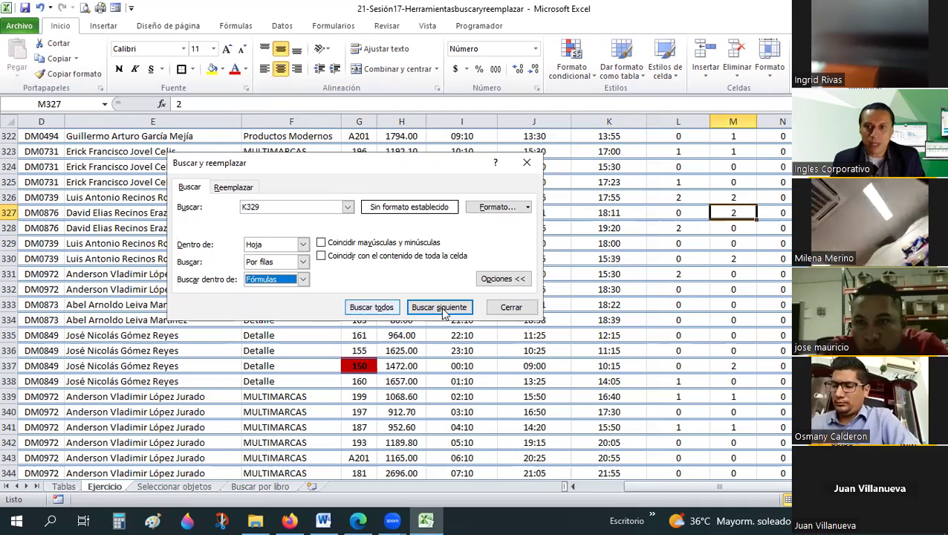
{"action": "left_click", "coordinate": [444, 313]}
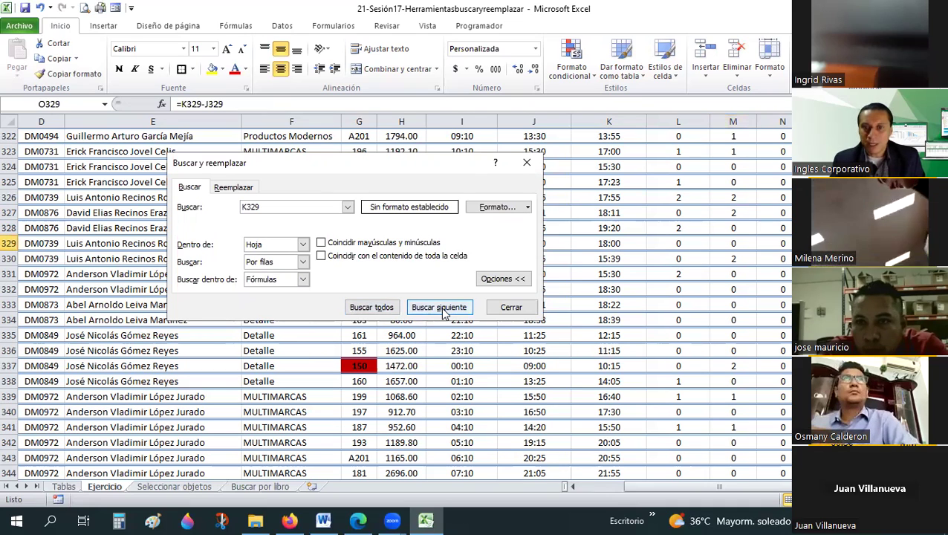
{"action": "left_click", "coordinate": [385, 309]}
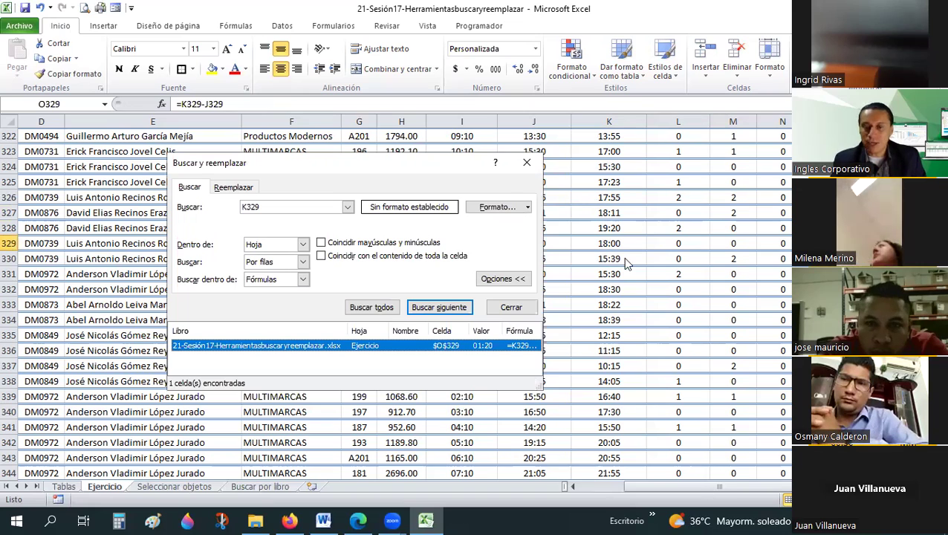
Step: Resize and reposition the Buscar y reemplazar dialog to show both results and sheet
{"action": "left_click_drag", "start_coordinate": [540, 384], "coordinate": [697, 484]}
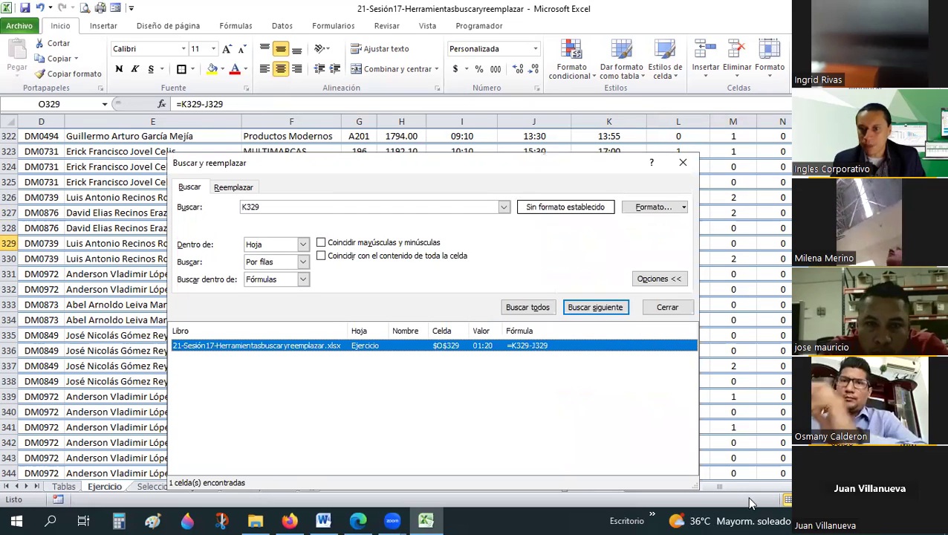
{"action": "left_click_drag", "start_coordinate": [406, 166], "coordinate": [285, 167]}
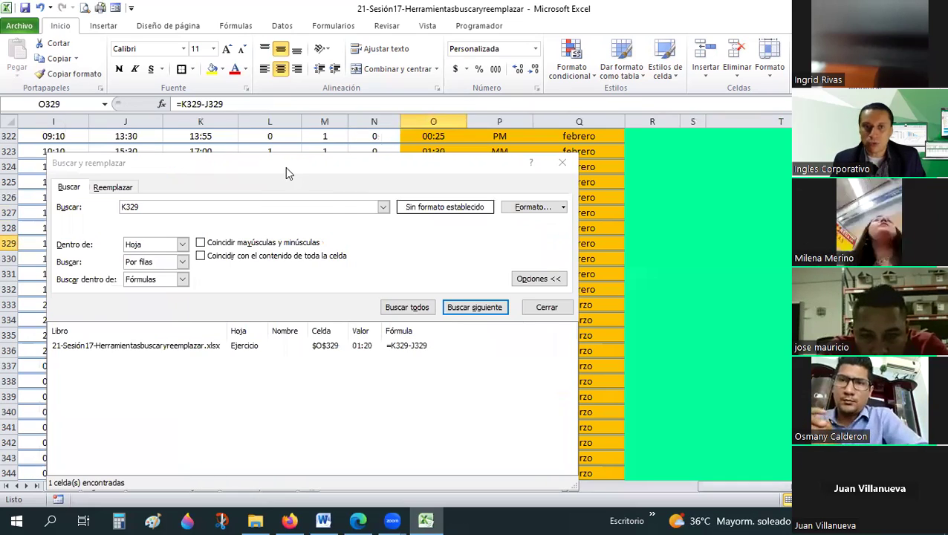
{"action": "left_click_drag", "start_coordinate": [426, 258], "coordinate": [400, 397]}
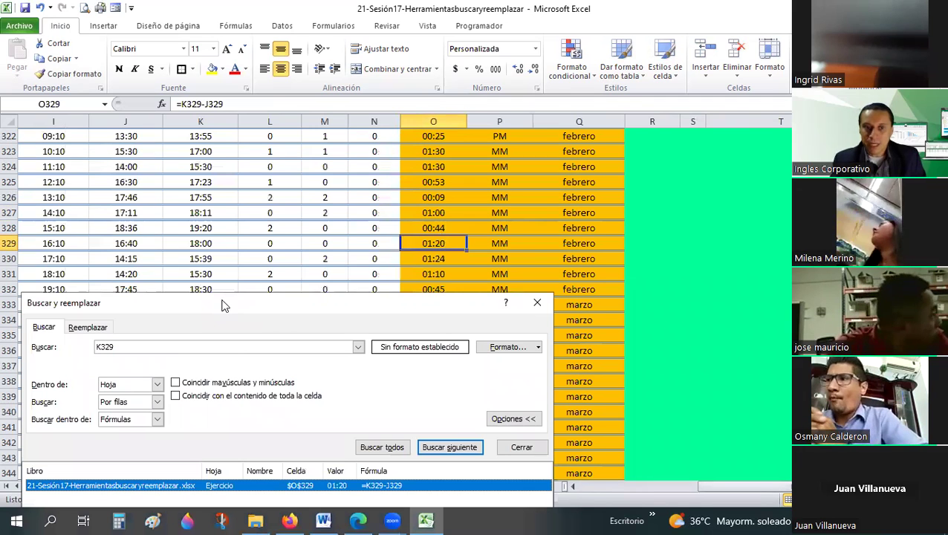
{"action": "left_click_drag", "start_coordinate": [238, 8], "coordinate": [236, 11]}
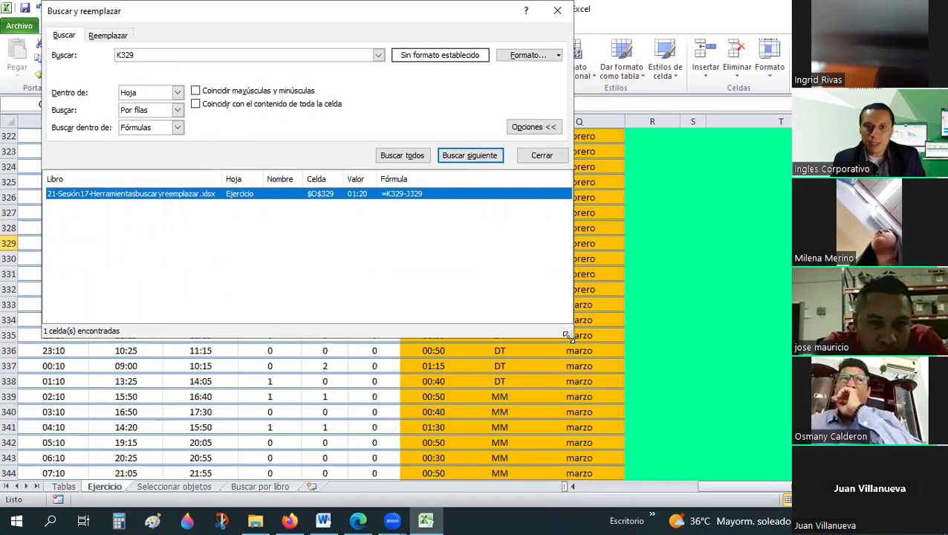
{"action": "left_click_drag", "start_coordinate": [566, 334], "coordinate": [340, 200]}
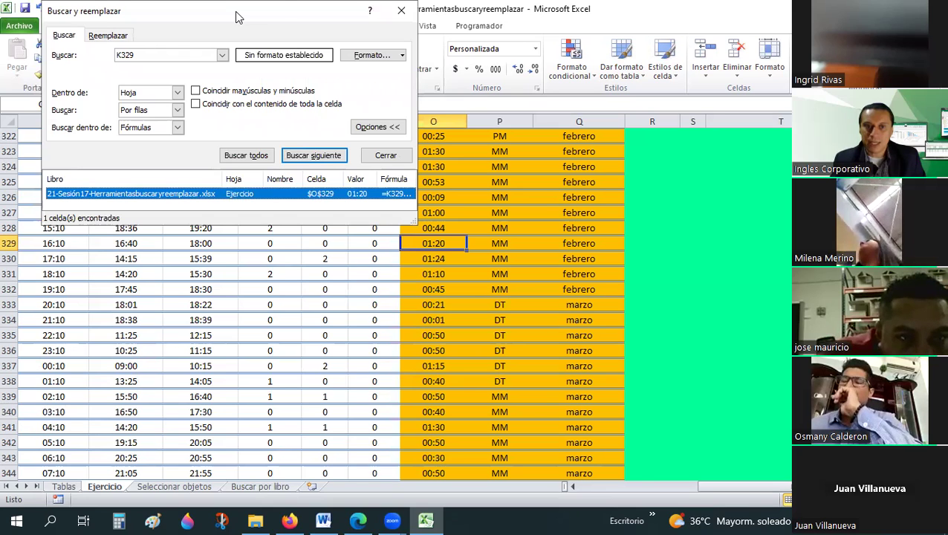
{"action": "left_click_drag", "start_coordinate": [267, 12], "coordinate": [420, 282]}
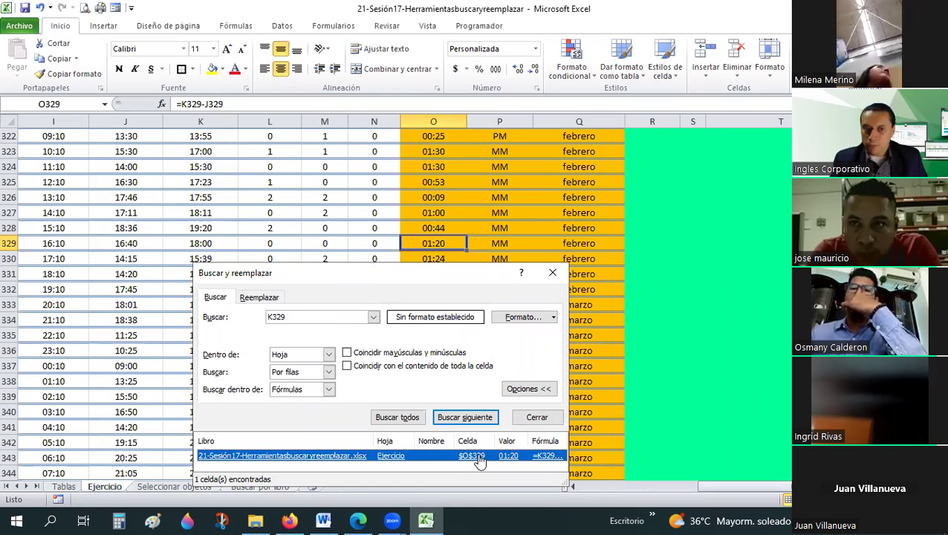
Step: Search for Jose within Valores and list all matches in column E
{"action": "left_click", "coordinate": [617, 486]}
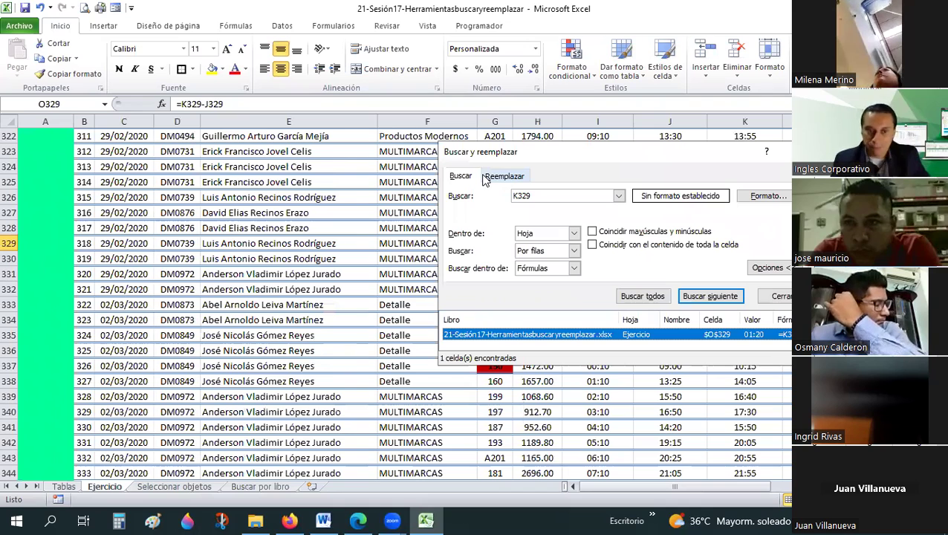
{"action": "left_click", "coordinate": [212, 338]}
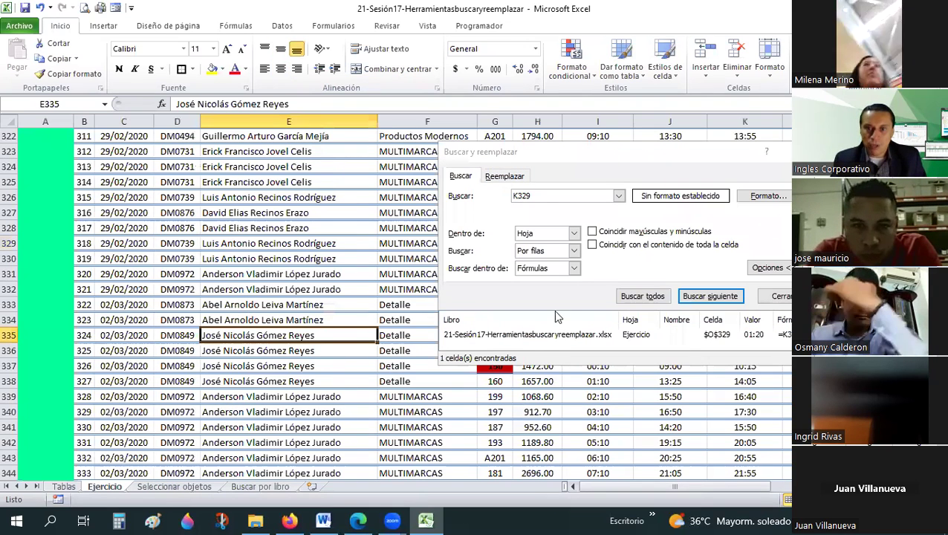
{"action": "left_click", "coordinate": [573, 269]}
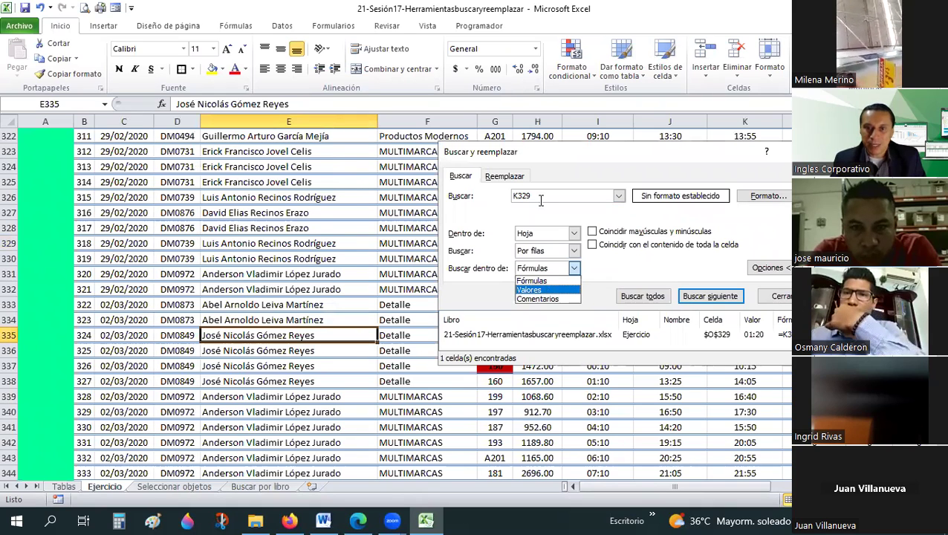
{"action": "key", "text": "Return"}
{"action": "key", "text": "alt+b"}
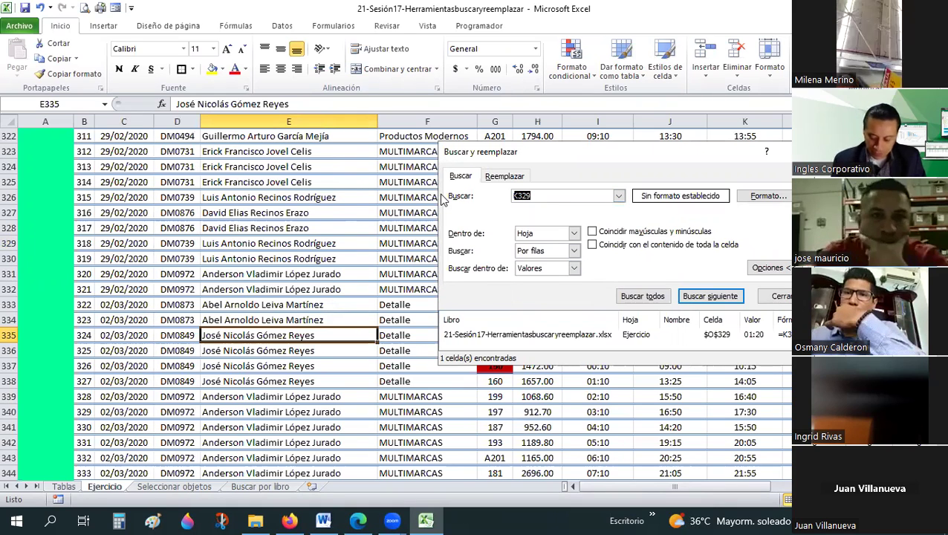
{"action": "type", "text": "Jose"}
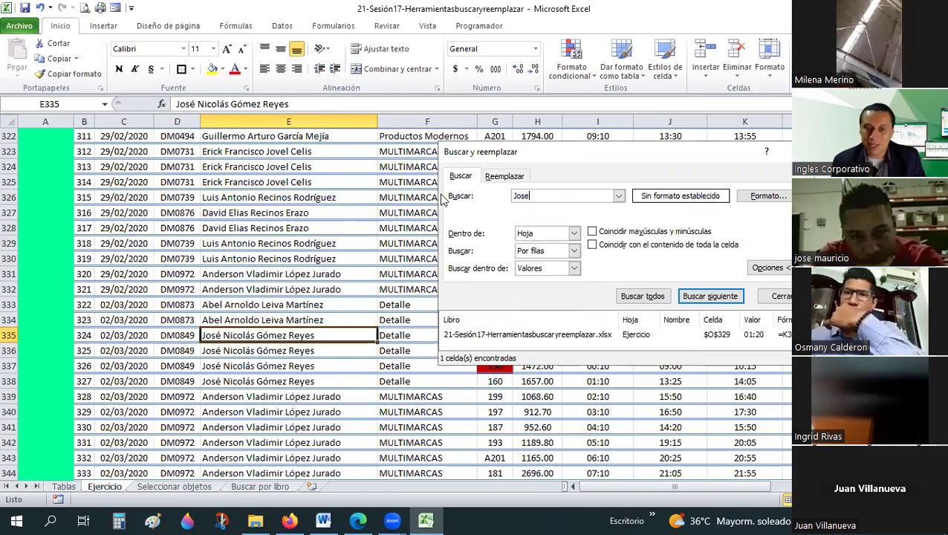
{"action": "left_click", "coordinate": [451, 196]}
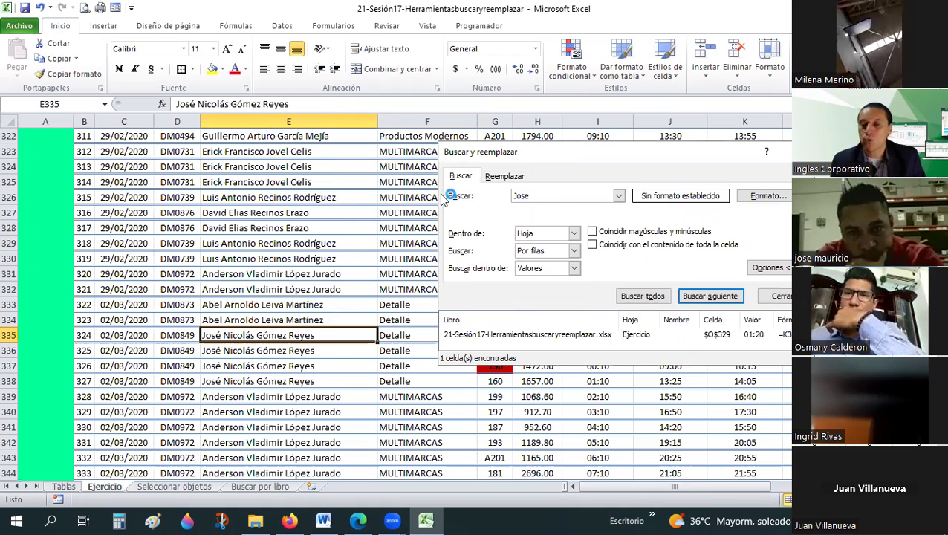
{"action": "left_click", "coordinate": [645, 296]}
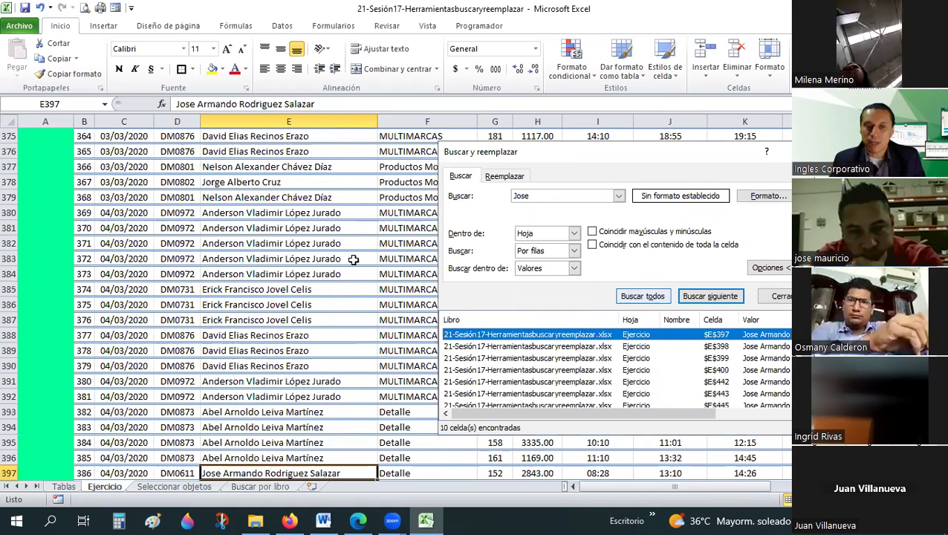
Step: Select a few matching names in column E, then list all cells containing Jo
{"action": "left_click", "coordinate": [332, 295]}
{"action": "scroll", "coordinate": [331, 295], "scroll_direction": "down", "scroll_amount": 1}
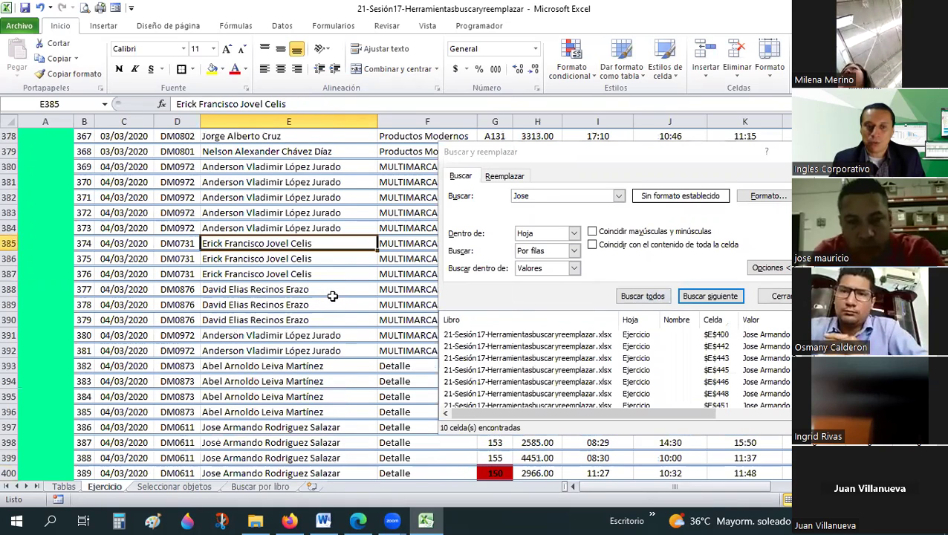
{"action": "scroll", "coordinate": [326, 295], "scroll_direction": "down", "scroll_amount": 5}
{"action": "left_click", "coordinate": [251, 198]}
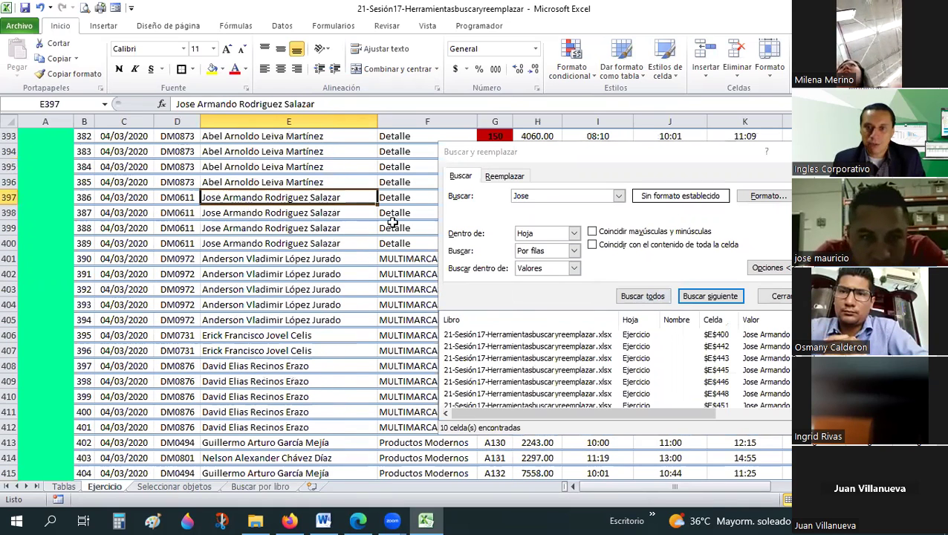
{"action": "left_click", "coordinate": [264, 228]}
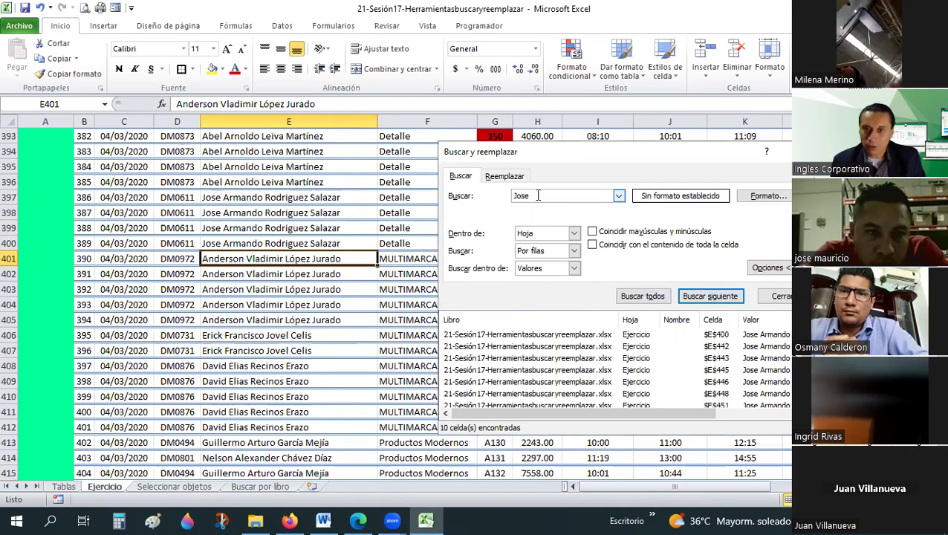
{"action": "left_click", "coordinate": [627, 297]}
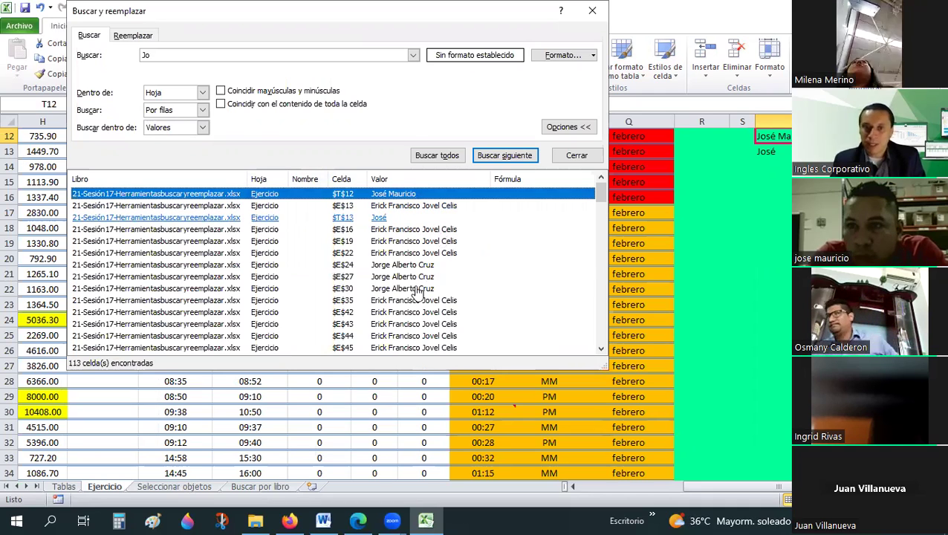
Step: Scroll through the 113 Jo results, from T12 down to E452
{"action": "scroll", "coordinate": [438, 268], "scroll_direction": "down", "scroll_amount": 2}
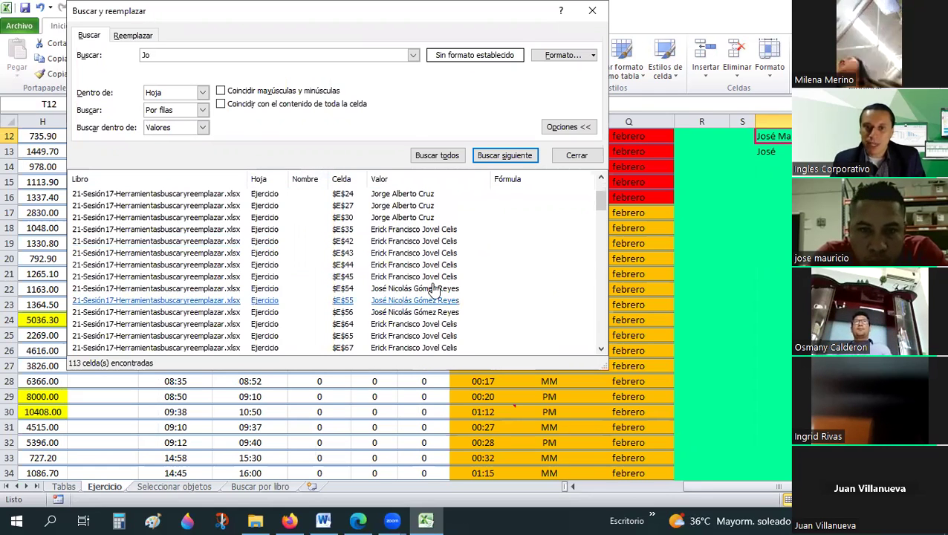
{"action": "scroll", "coordinate": [438, 317], "scroll_direction": "down", "scroll_amount": 4}
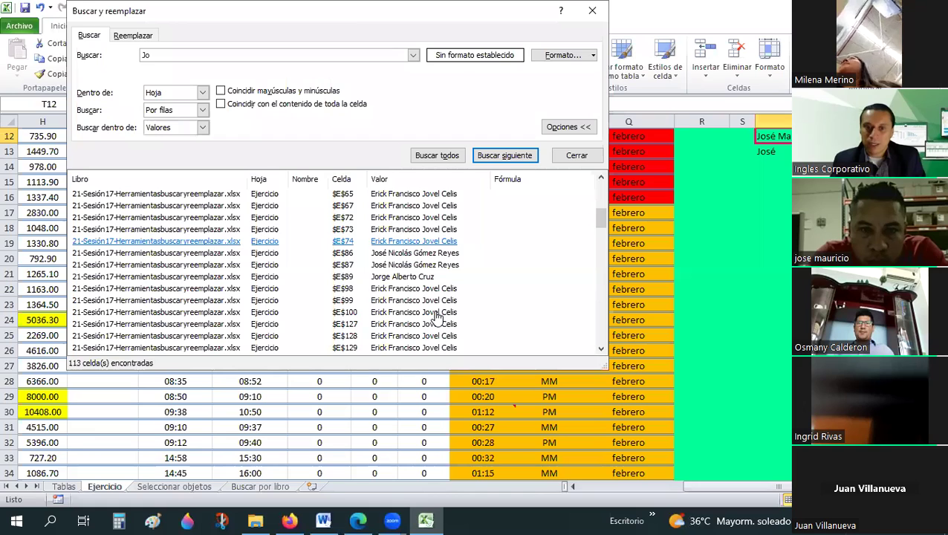
{"action": "scroll", "coordinate": [438, 317], "scroll_direction": "down", "scroll_amount": 5}
{"action": "scroll", "coordinate": [433, 314], "scroll_direction": "down", "scroll_amount": 5}
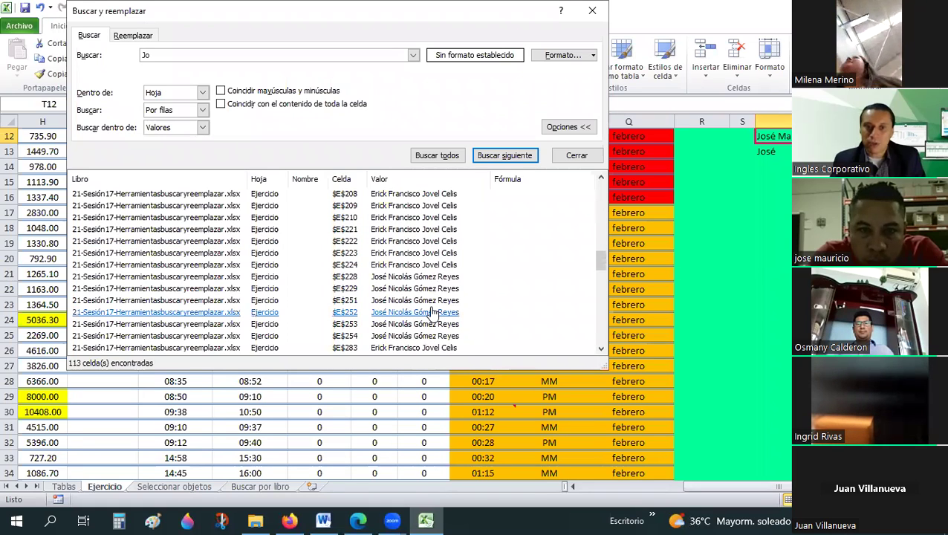
{"action": "scroll", "coordinate": [433, 314], "scroll_direction": "down", "scroll_amount": 5}
{"action": "scroll", "coordinate": [434, 314], "scroll_direction": "down", "scroll_amount": 5}
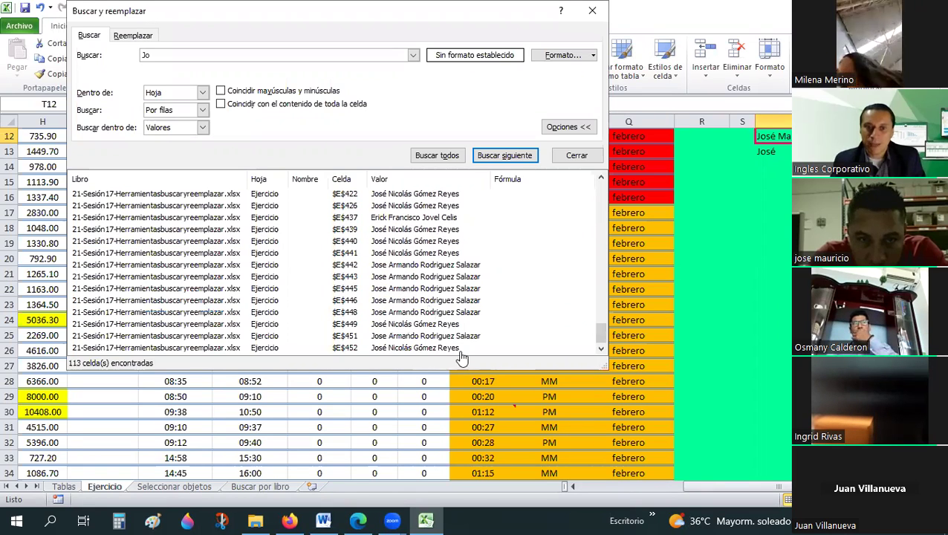
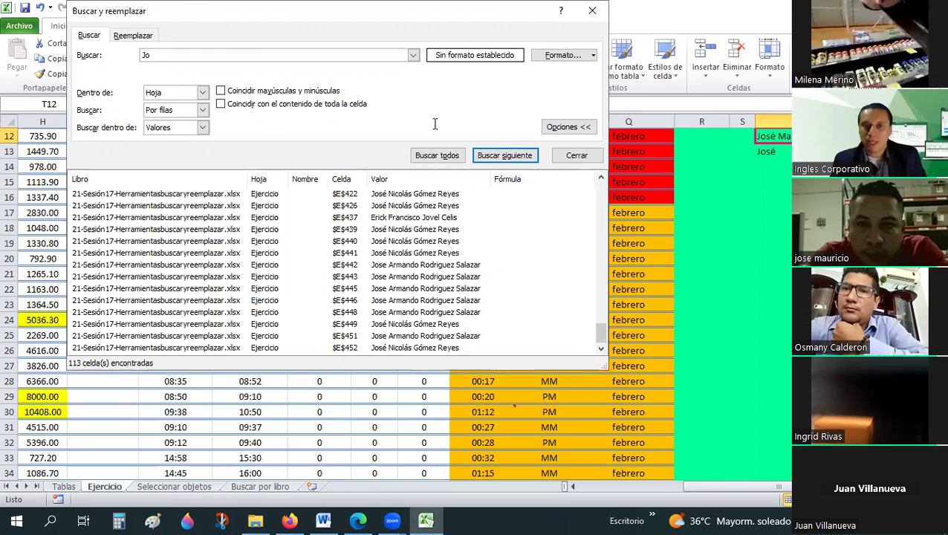
Step: Move the Buscar y reemplazar dialog off the data, then close it
{"action": "left_click_drag", "start_coordinate": [208, 19], "coordinate": [420, 88]}
{"action": "left_click", "coordinate": [336, 124]}
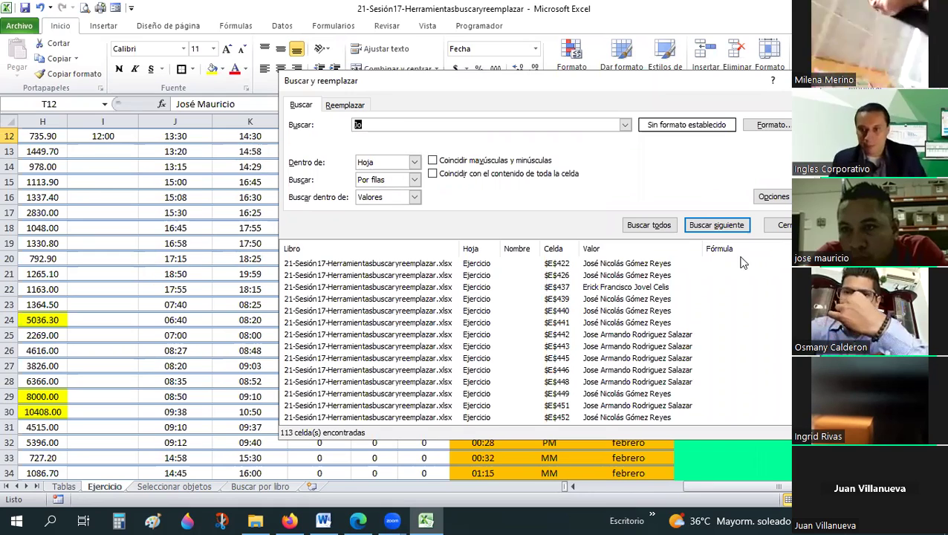
{"action": "left_click", "coordinate": [777, 226]}
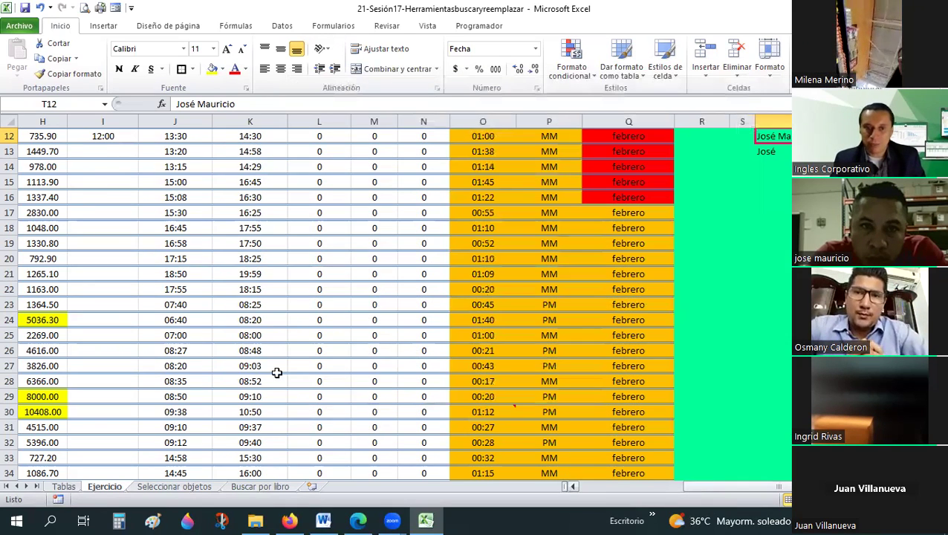
Step: Retype the first name in cell E27 as lowercase 'jorge'
{"action": "scroll", "coordinate": [277, 372], "scroll_direction": "left", "scroll_amount": 5}
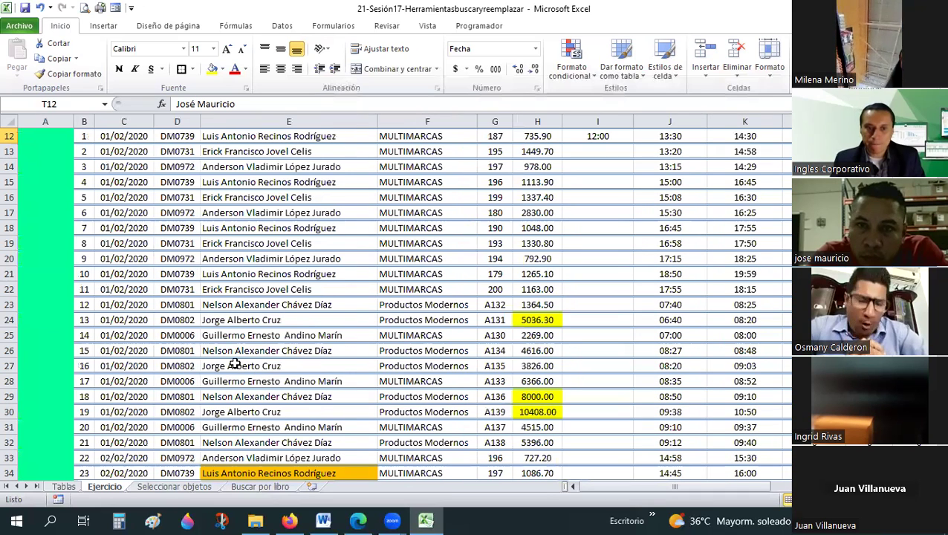
{"action": "left_click", "coordinate": [235, 364]}
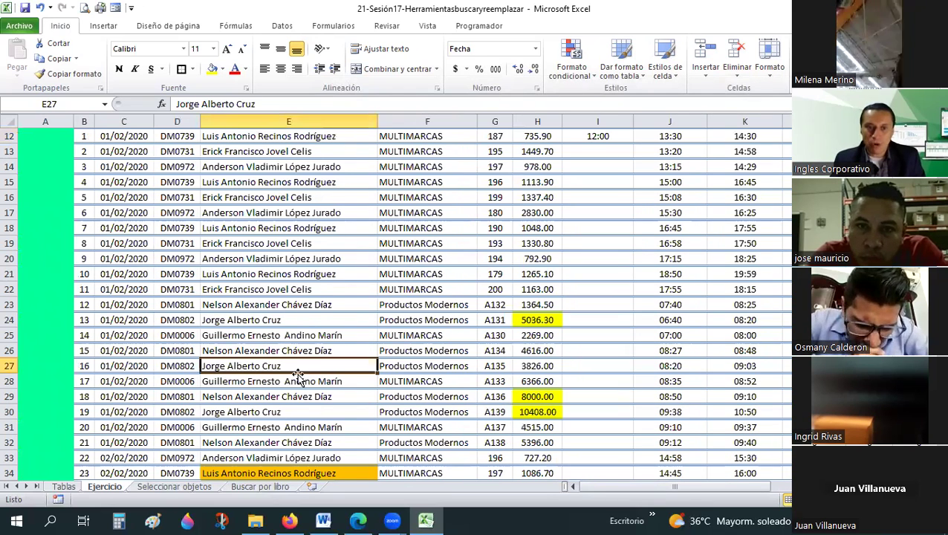
{"action": "double_click", "coordinate": [224, 366]}
{"action": "key", "text": "shift+Home"}
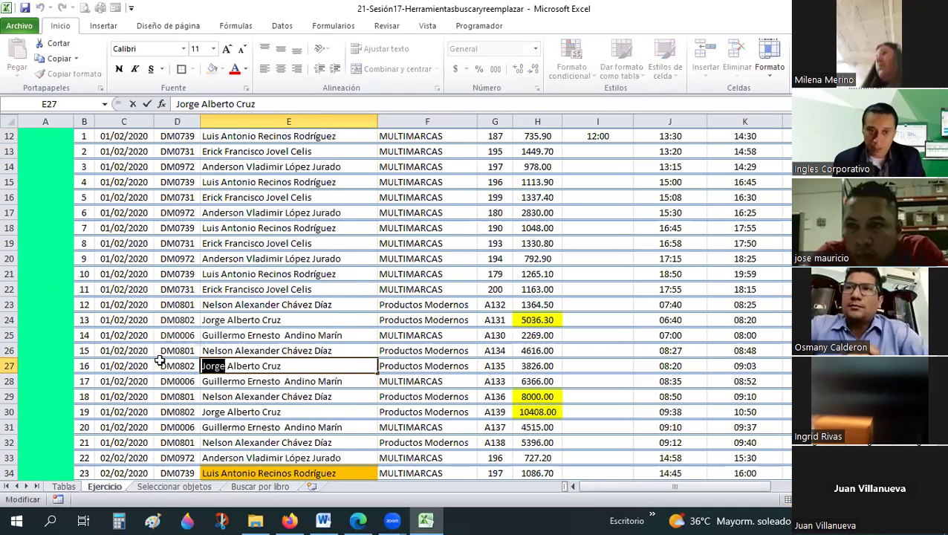
{"action": "type", "text": "joe"}
{"action": "key", "text": "BackSpace"}
{"action": "type", "text": "r"}
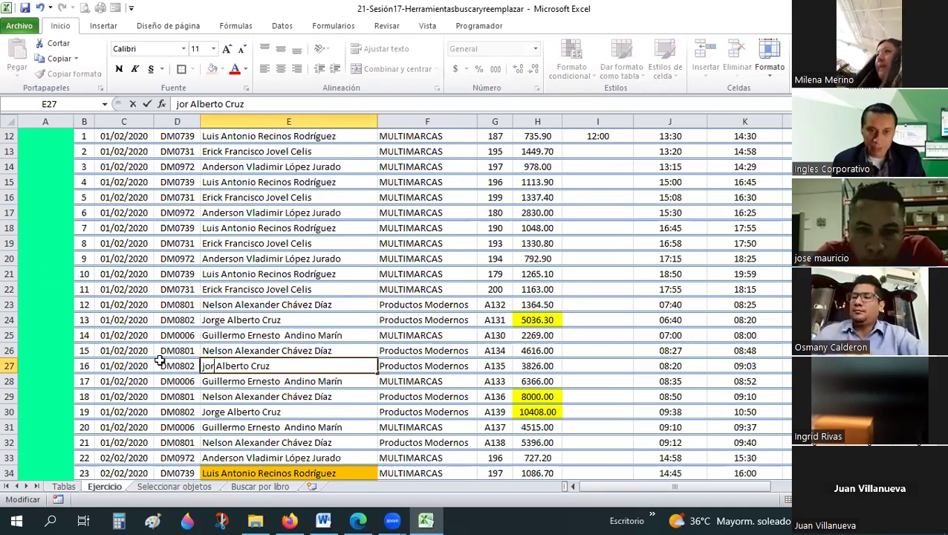
{"action": "type", "text": "ge"}
{"action": "key", "text": "Return"}
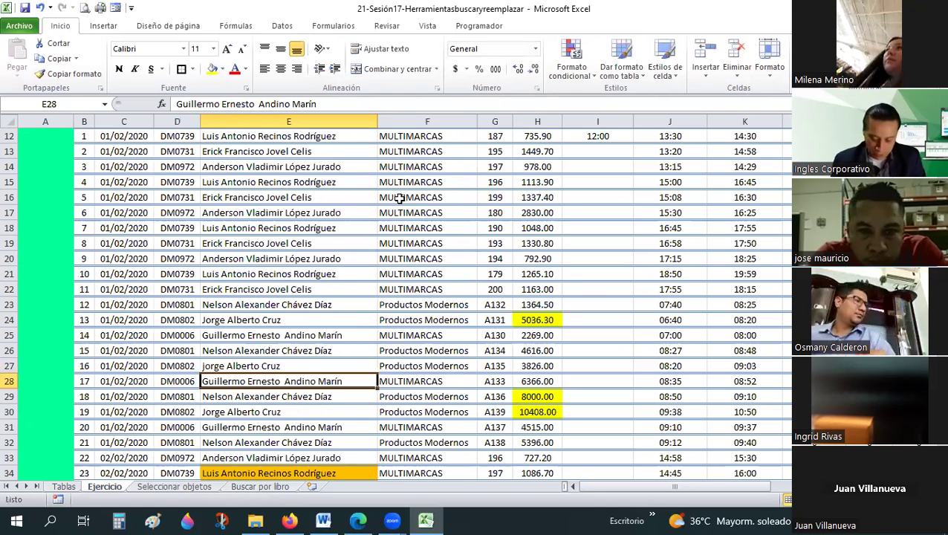
Step: Reopen Find and Replace with Ctrl+B from cell F16
{"action": "left_click", "coordinate": [400, 198]}
{"action": "key", "text": "ctrl+b"}
{"action": "type", "text": "jor"}
{"action": "left_click", "coordinate": [472, 224]}
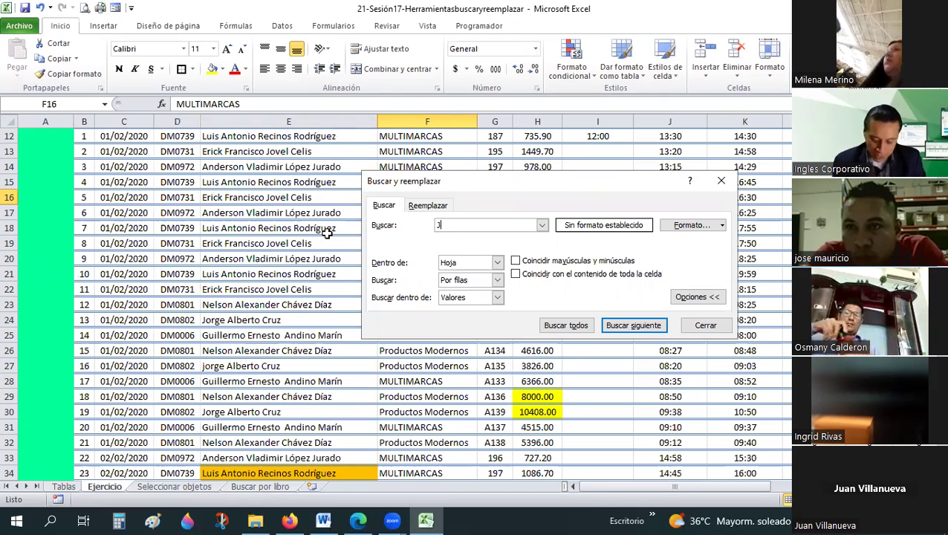
Step: Extend the Buscar search term to the full lowercase first name 'jorge'
{"action": "type", "text": "ge"}
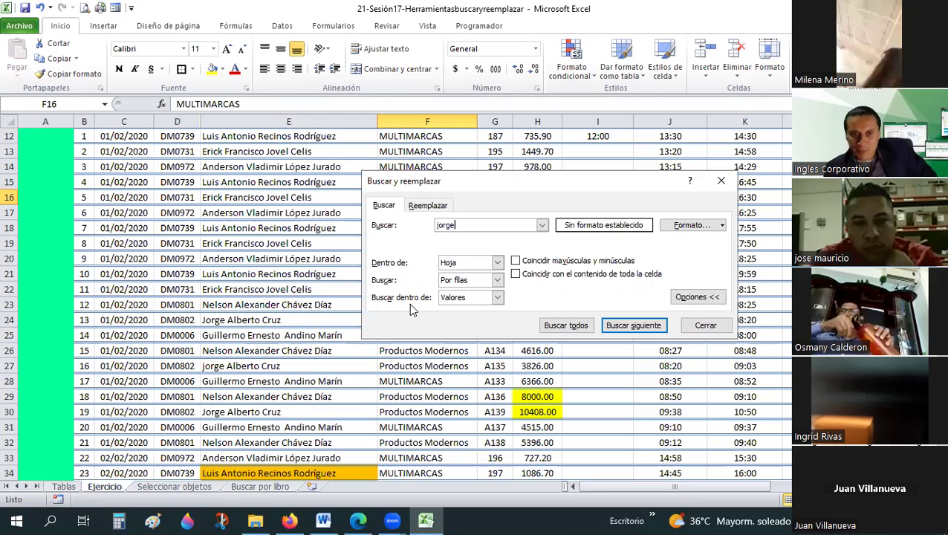
{"action": "left_click", "coordinate": [312, 300]}
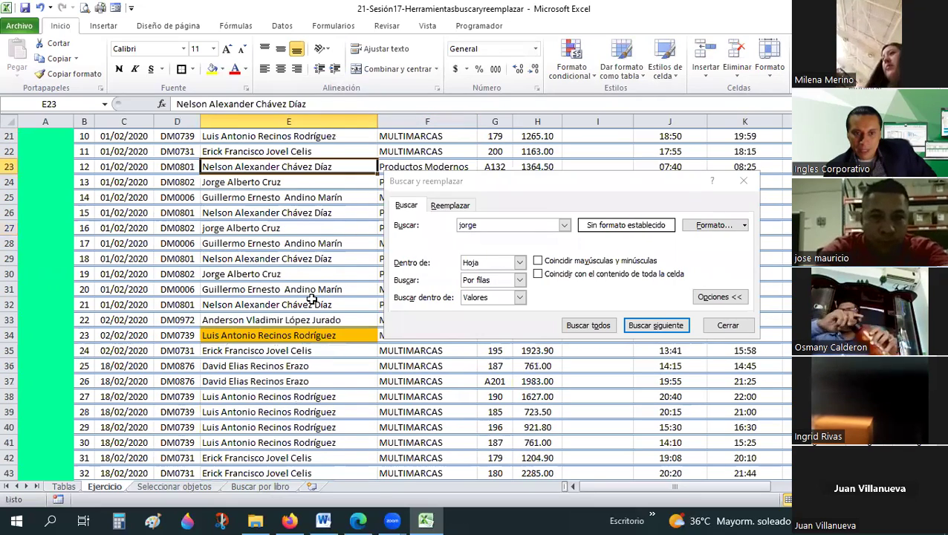
{"action": "scroll", "coordinate": [312, 299], "scroll_direction": "down", "scroll_amount": 3}
{"action": "scroll", "coordinate": [305, 237], "scroll_direction": "up", "scroll_amount": 1}
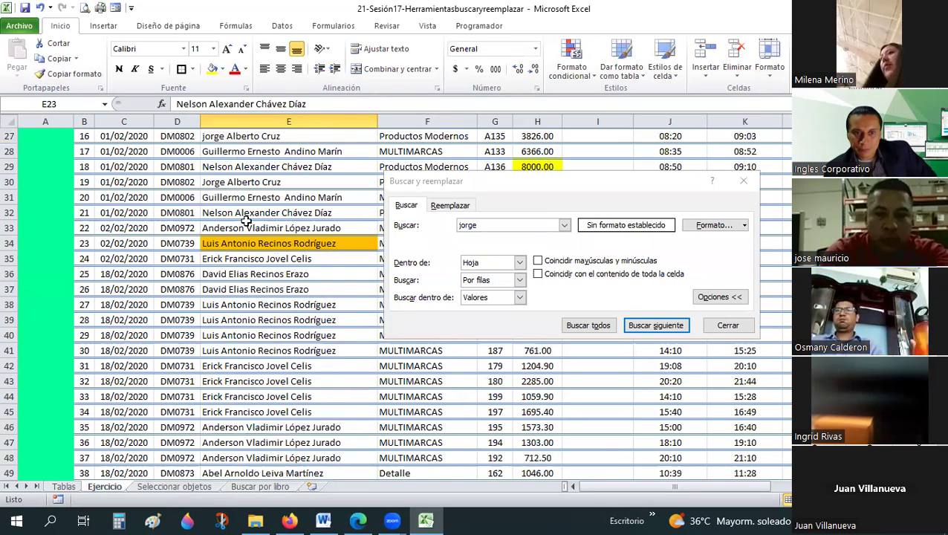
{"action": "scroll", "coordinate": [246, 221], "scroll_direction": "up", "scroll_amount": 2}
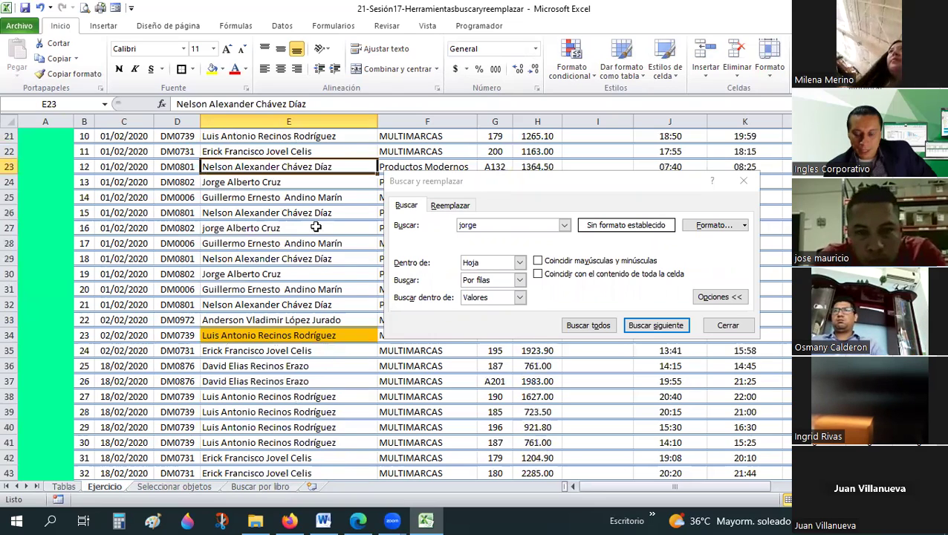
Step: Replace the capital first letter of the name in E24 with lowercase 'j'
{"action": "key", "text": "Down"}
{"action": "key", "text": "F2"}
{"action": "key", "text": "Return"}
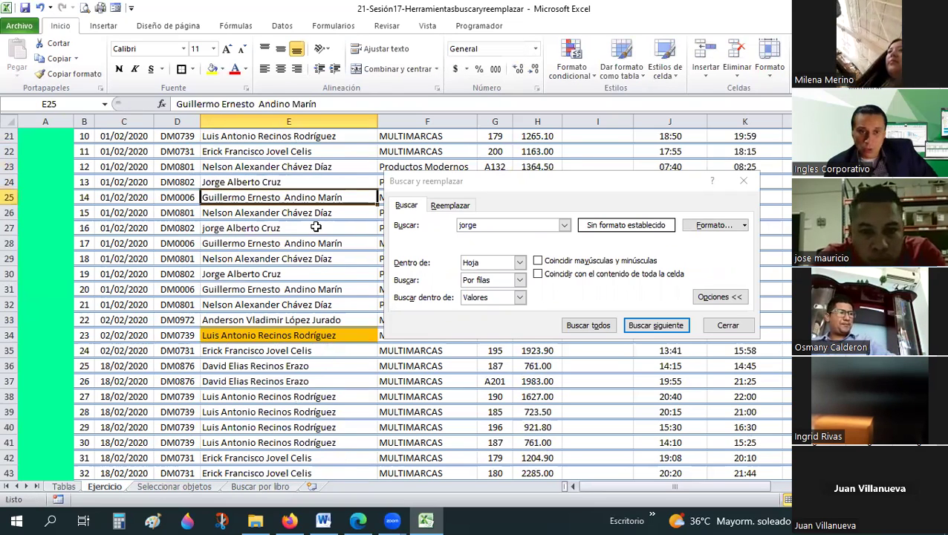
{"action": "key", "text": "Up"}
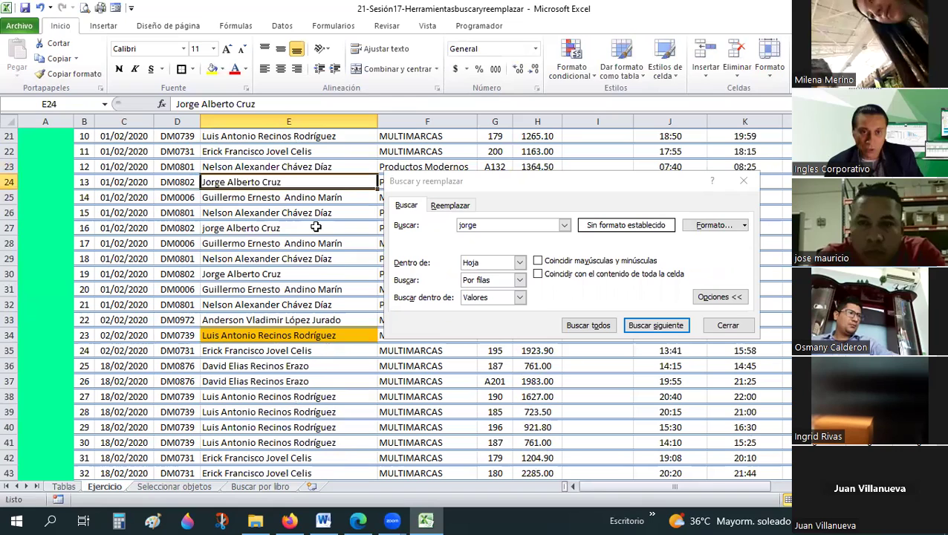
{"action": "key", "text": "F2"}
{"action": "key", "text": "Home"}
{"action": "key", "text": "Delete"}
{"action": "type", "text": "j"}
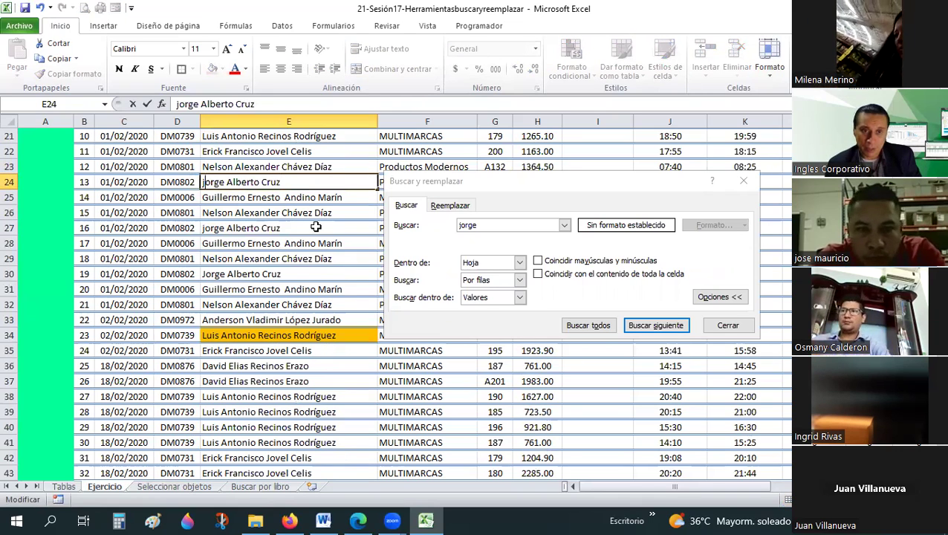
{"action": "key", "text": "Return"}
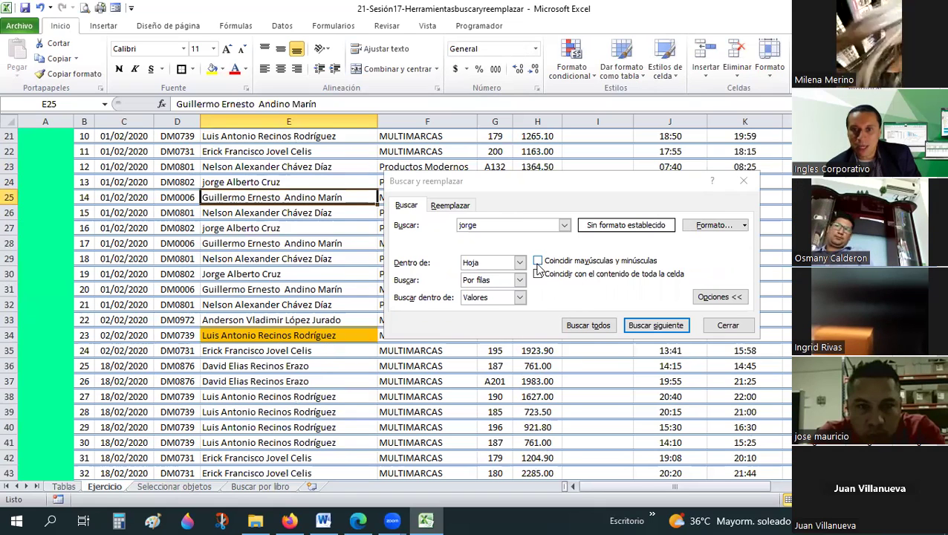
Step: Make the 'jorge' search case-sensitive and list its matches, E24 and E27
{"action": "left_click", "coordinate": [537, 263]}
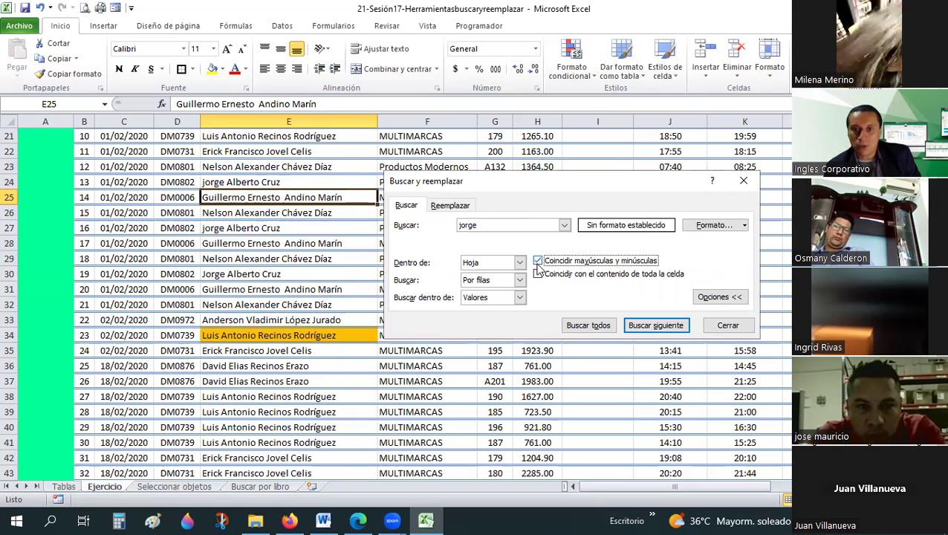
{"action": "left_click", "coordinate": [291, 162]}
{"action": "scroll", "coordinate": [290, 163], "scroll_direction": "up", "scroll_amount": 3}
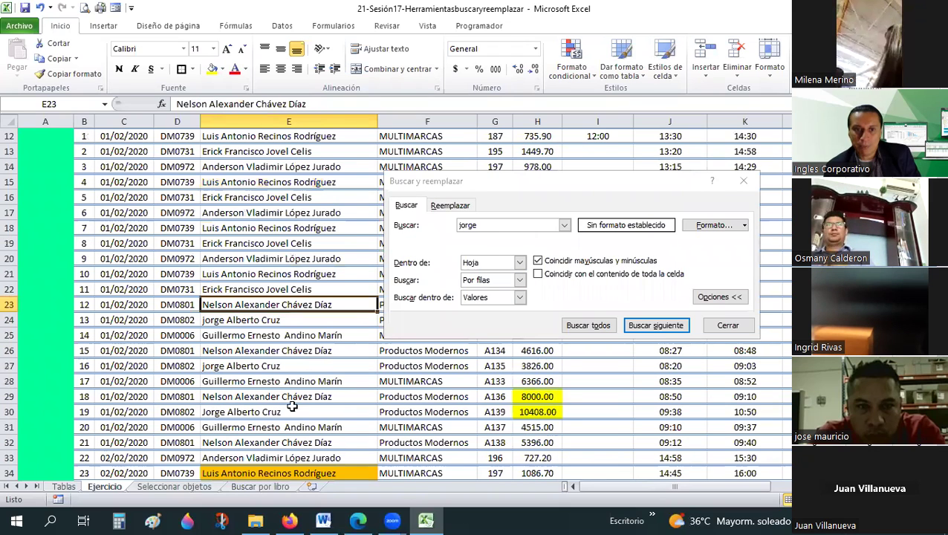
{"action": "key", "text": "Up"}
{"action": "key", "text": "Up"}
{"action": "key", "text": "Up"}
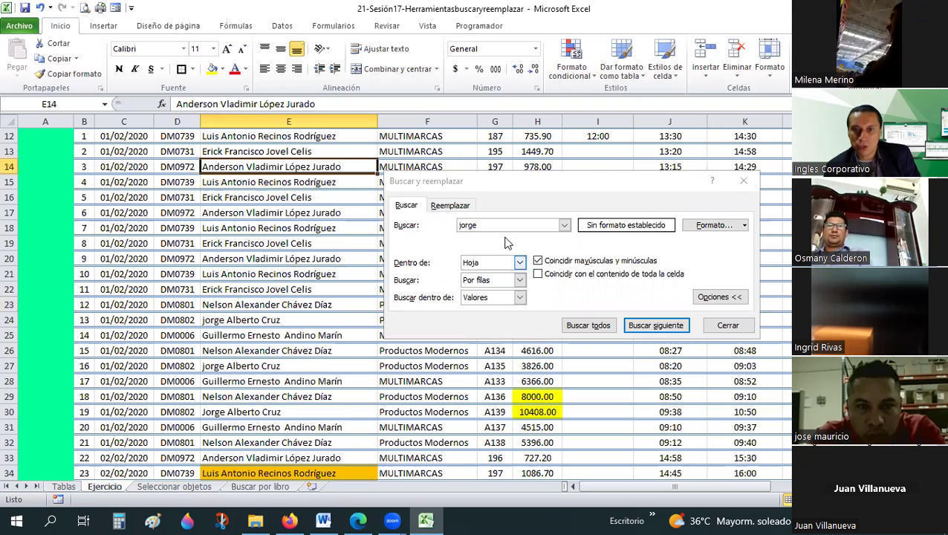
{"action": "left_click", "coordinate": [655, 325]}
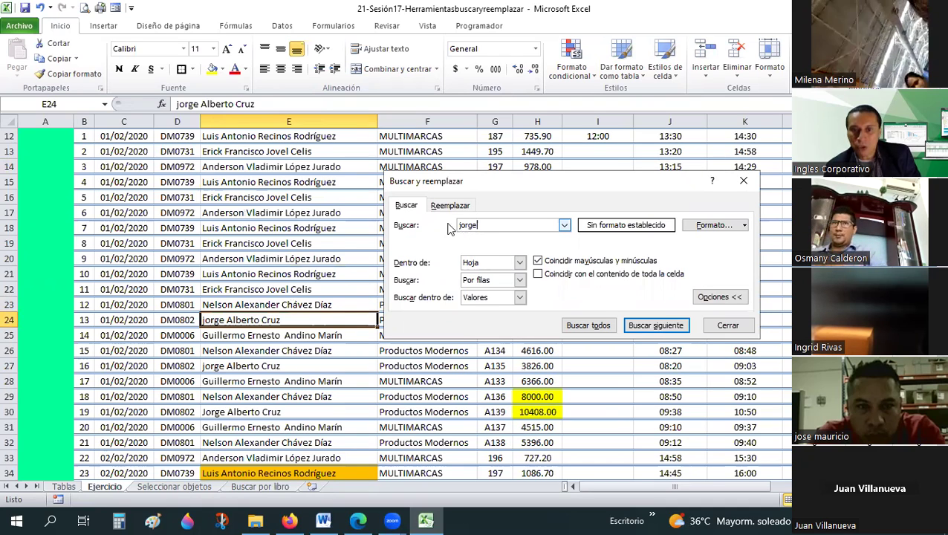
{"action": "left_click", "coordinate": [598, 327]}
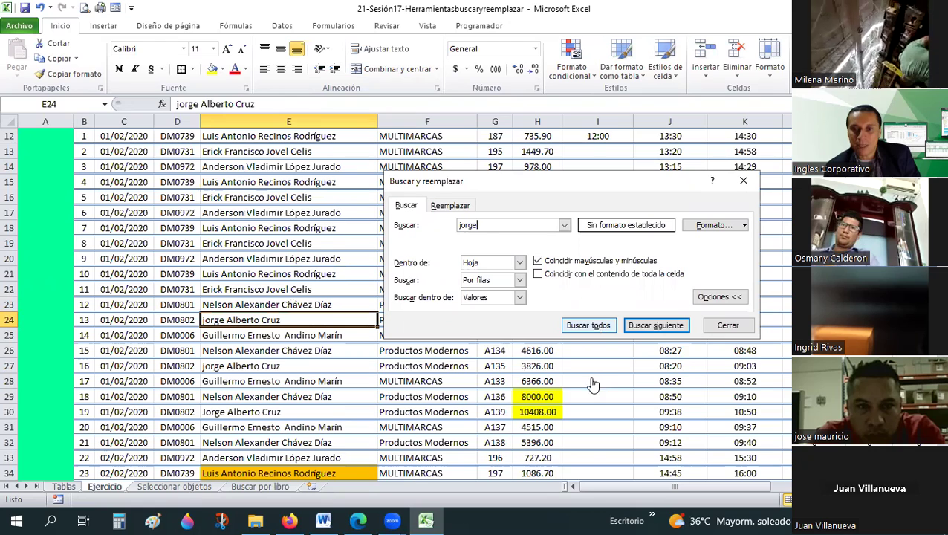
{"action": "key", "text": "Return"}
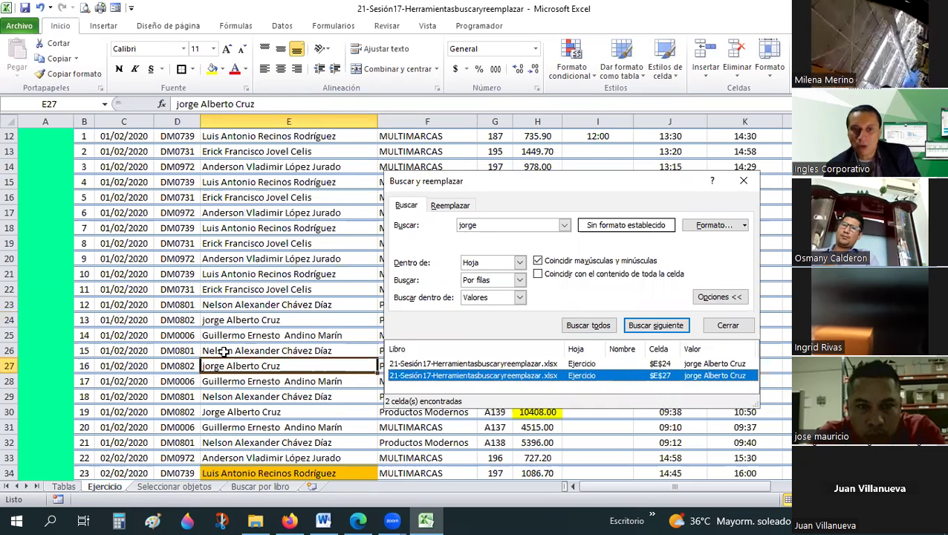
Step: Check the matched cells, then turn case-sensitive matching back off
{"action": "left_click", "coordinate": [213, 326]}
{"action": "left_click", "coordinate": [223, 366]}
{"action": "key", "text": "Up"}
{"action": "key", "text": "Up"}
{"action": "key", "text": "Up"}
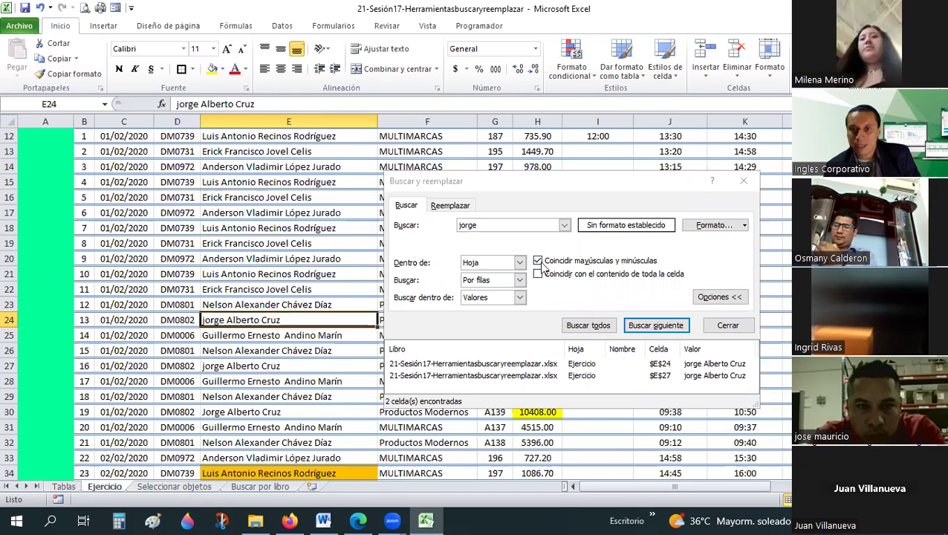
{"action": "left_click", "coordinate": [282, 166]}
{"action": "left_click", "coordinate": [537, 261]}
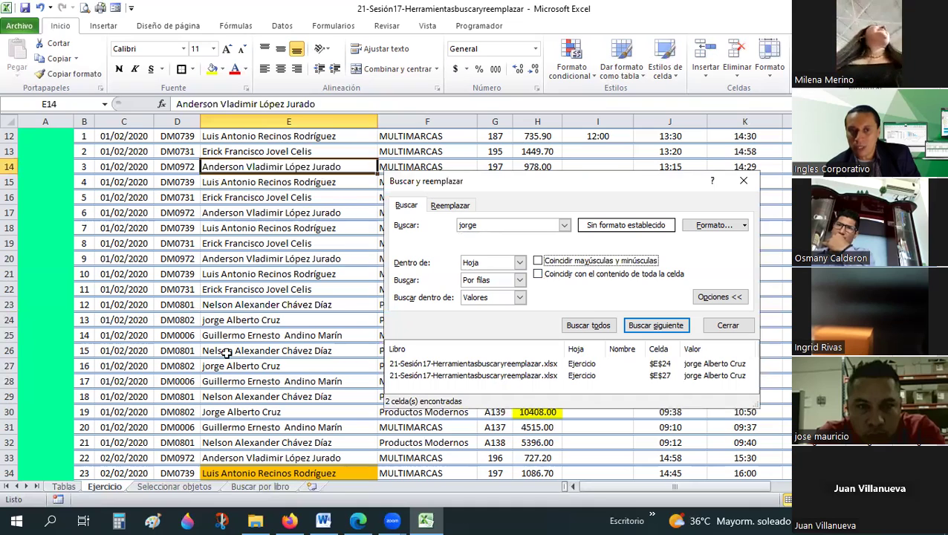
{"action": "left_click", "coordinate": [227, 325]}
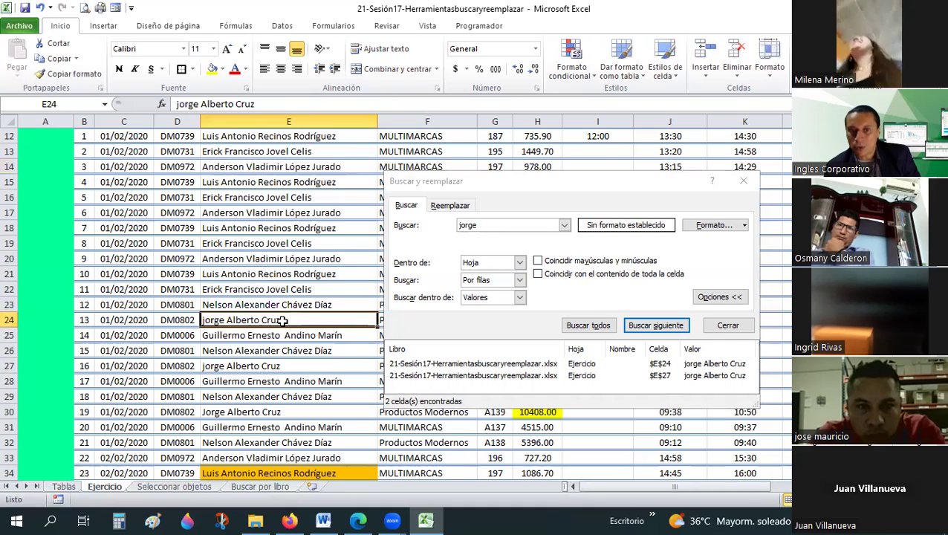
{"action": "left_click", "coordinate": [265, 229]}
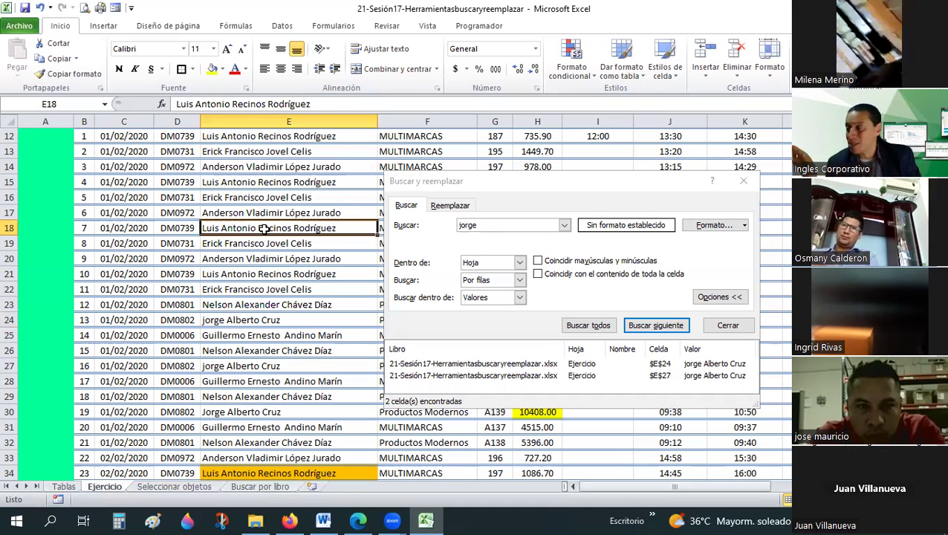
Step: Turn on whole-cell matching, enter the person's name in E31, and search for whole-cell matches
{"action": "left_click", "coordinate": [549, 276]}
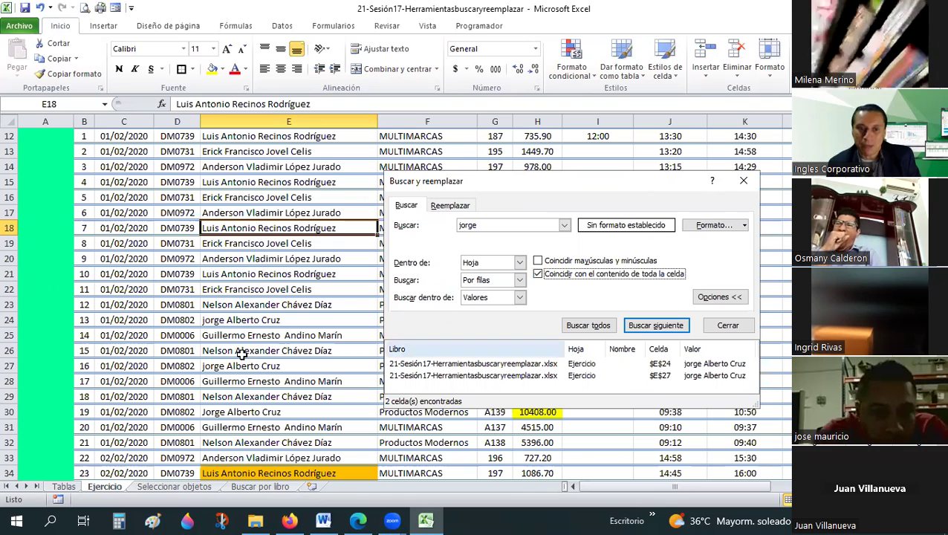
{"action": "left_click", "coordinate": [235, 429]}
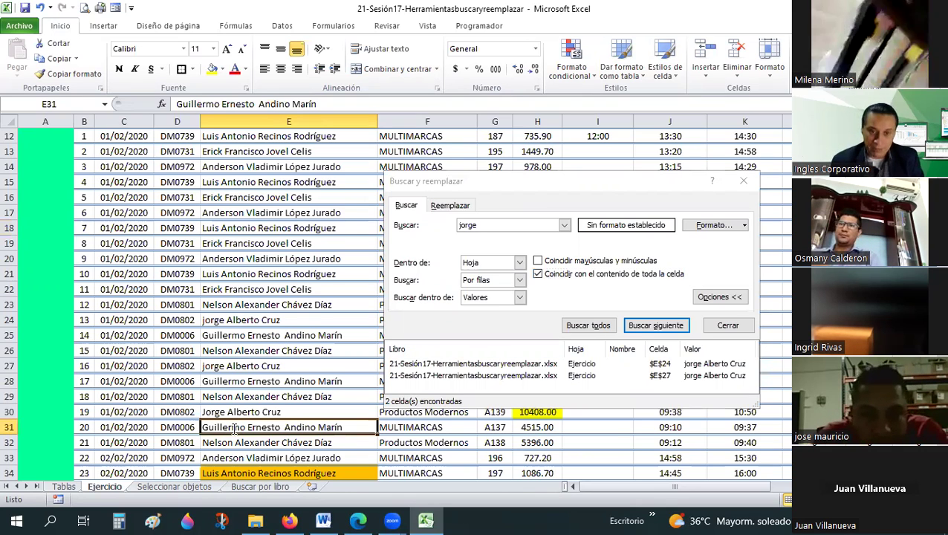
{"action": "type", "text": "jorge"}
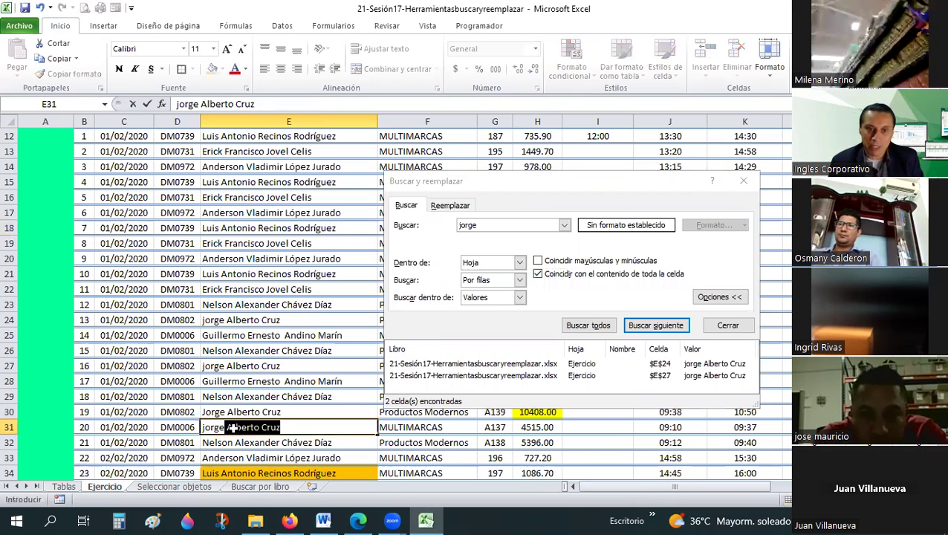
{"action": "key", "text": "Delete"}
{"action": "key", "text": "Return"}
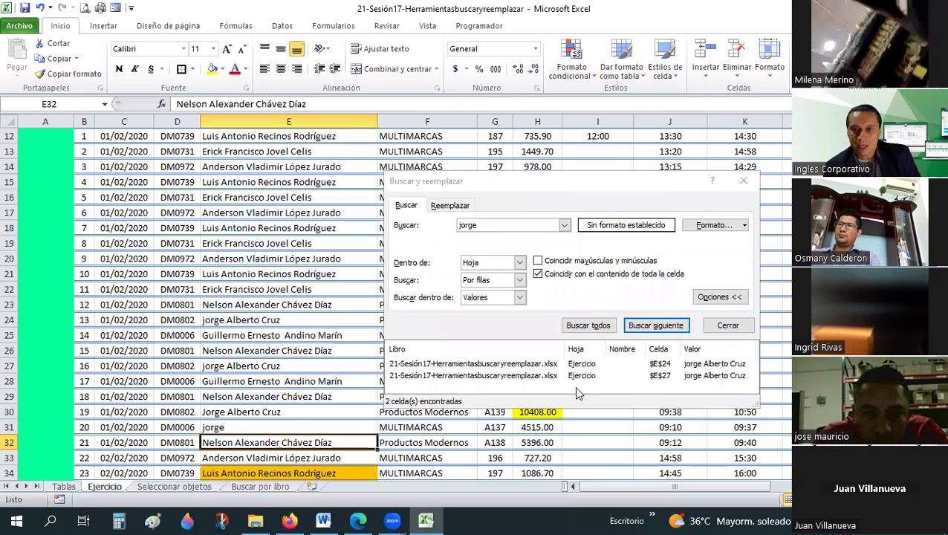
{"action": "left_click", "coordinate": [645, 330]}
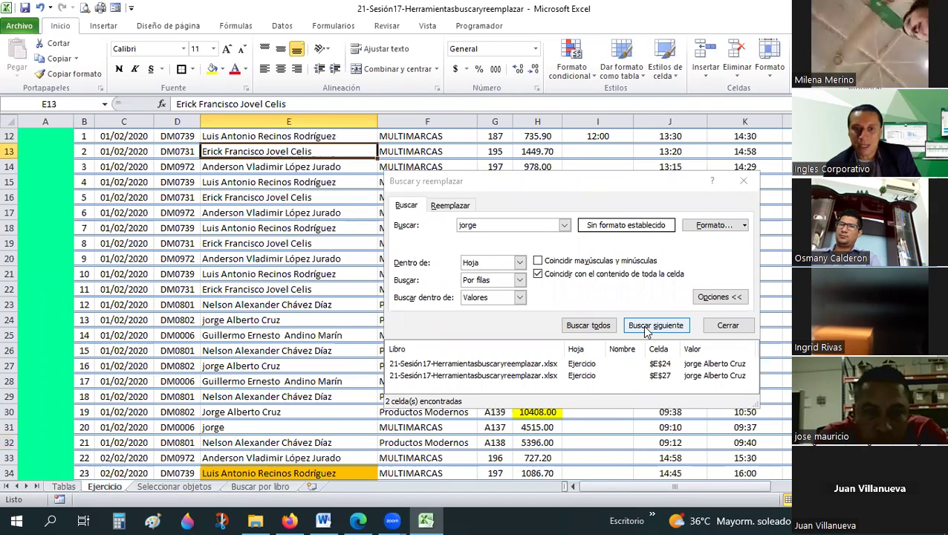
{"action": "left_click", "coordinate": [645, 329]}
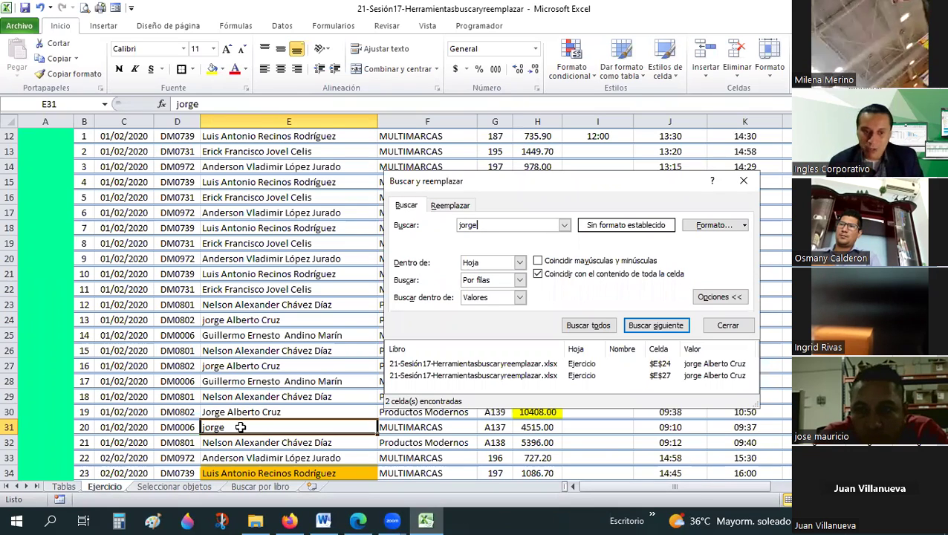
Step: Capitalise E31 to 'Jorge' and search again starting from E21
{"action": "double_click", "coordinate": [223, 430]}
{"action": "key", "text": "BackSpace"}
{"action": "type", "text": "J"}
{"action": "key", "text": "Return"}
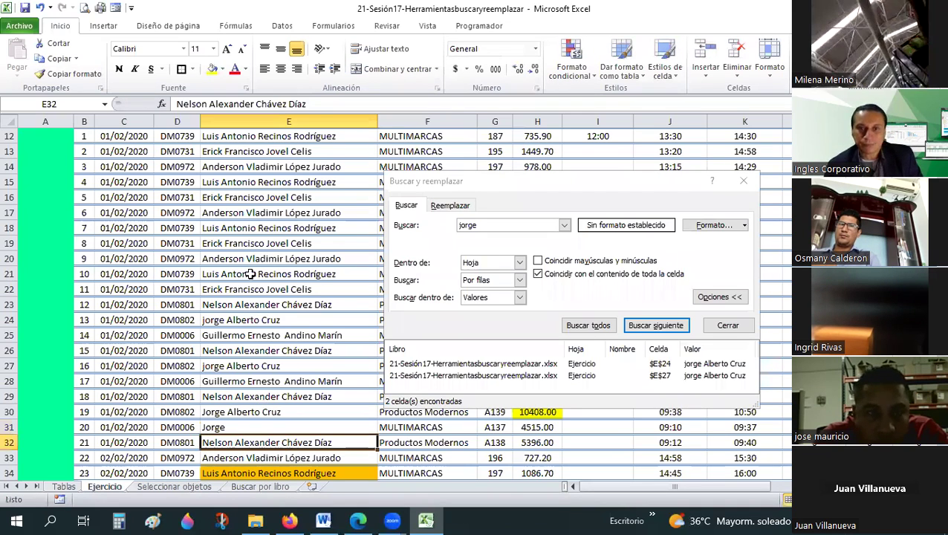
{"action": "left_click", "coordinate": [252, 274]}
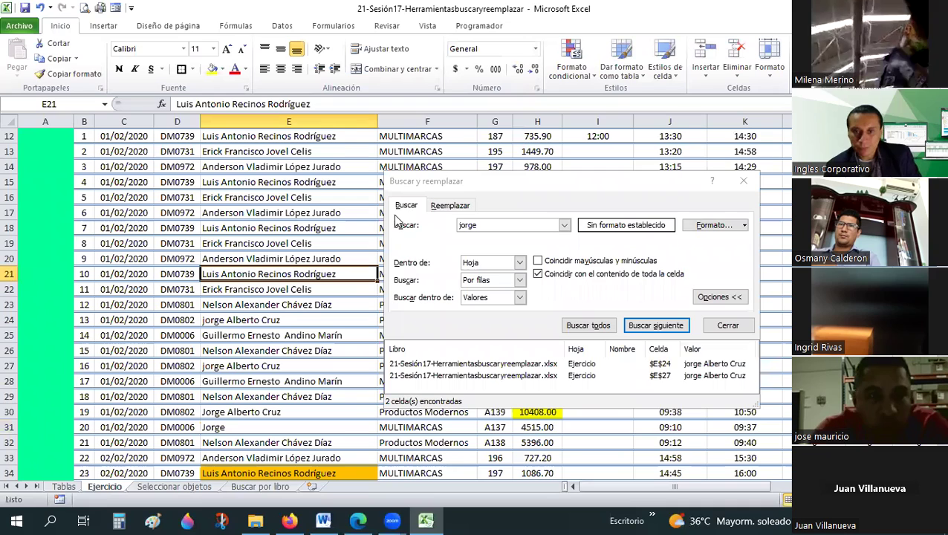
{"action": "left_click", "coordinate": [637, 327]}
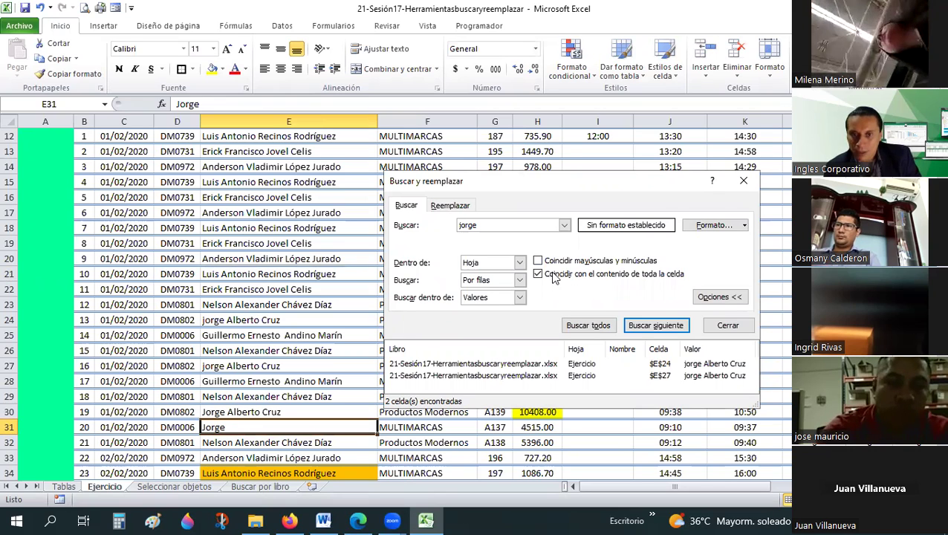
Step: Search for 'jorge' within Fórmulas and list all matches
{"action": "left_click", "coordinate": [519, 298]}
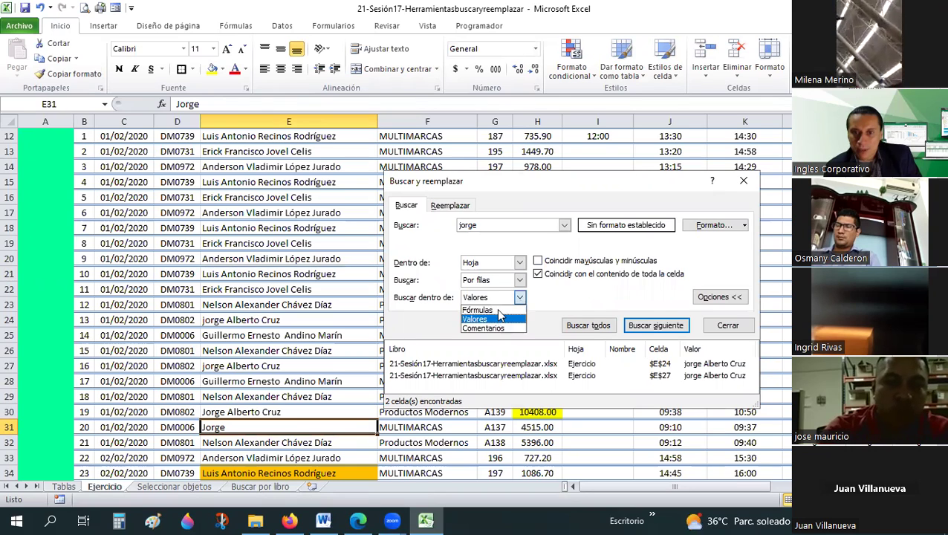
{"action": "left_click", "coordinate": [490, 309]}
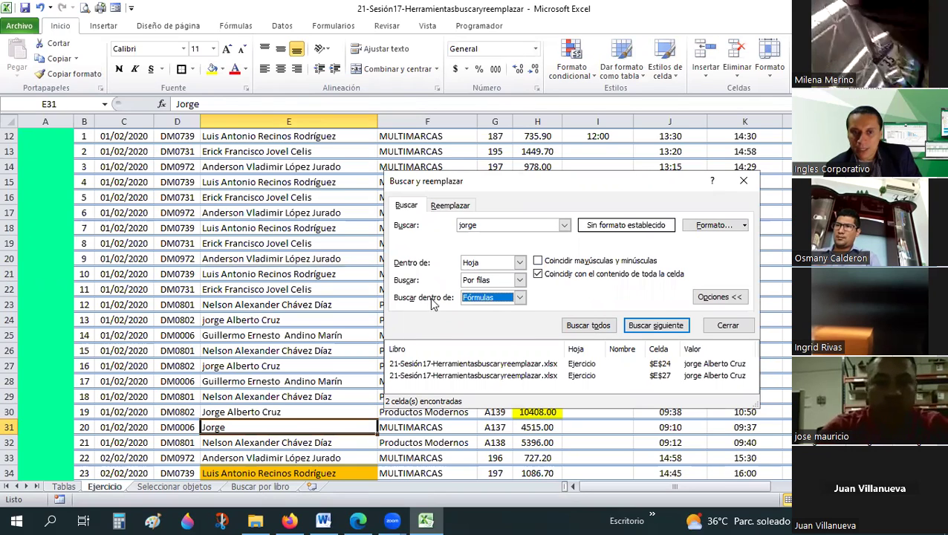
{"action": "left_click", "coordinate": [595, 326]}
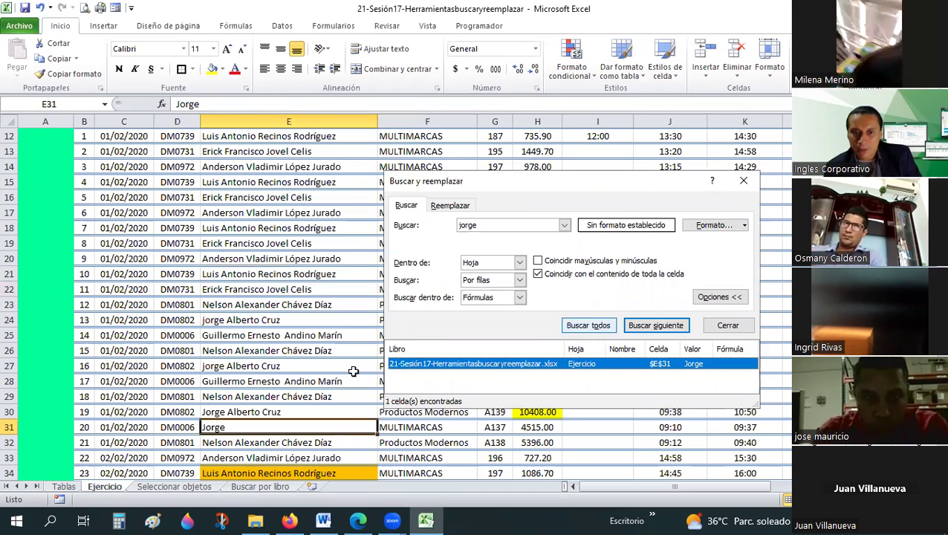
Step: Switch back to Valores, drop whole-cell matching, make it case-sensitive, and step through matches
{"action": "left_click", "coordinate": [519, 298]}
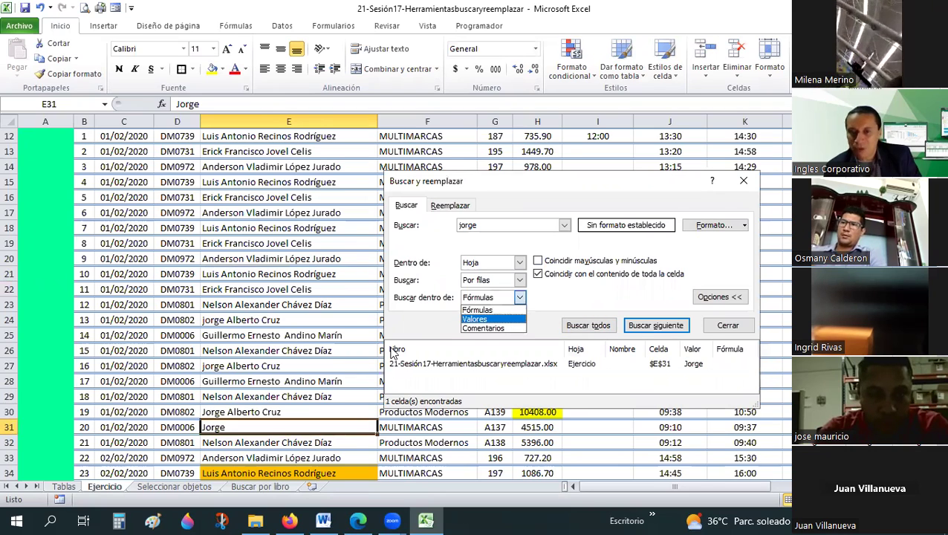
{"action": "left_click", "coordinate": [476, 319]}
{"action": "left_click", "coordinate": [538, 273]}
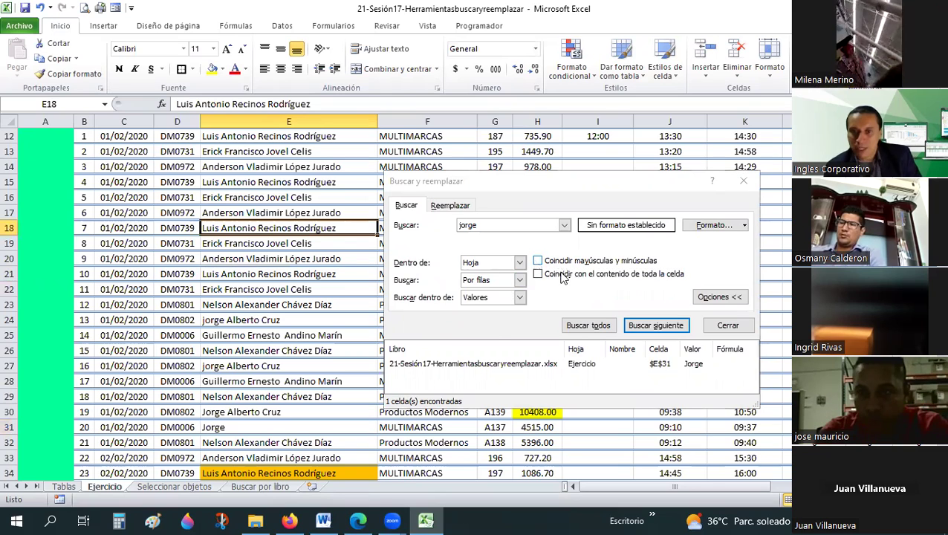
{"action": "left_click", "coordinate": [538, 261]}
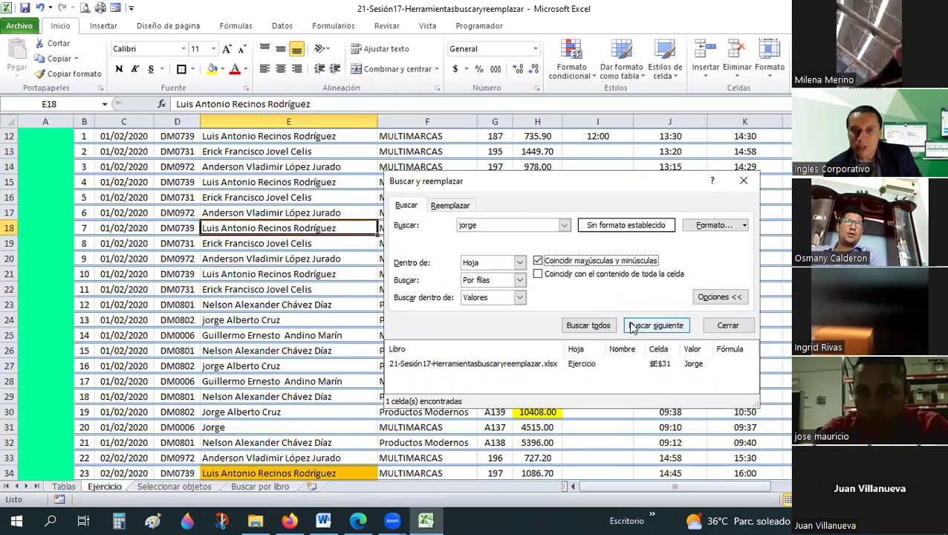
{"action": "left_click", "coordinate": [631, 328]}
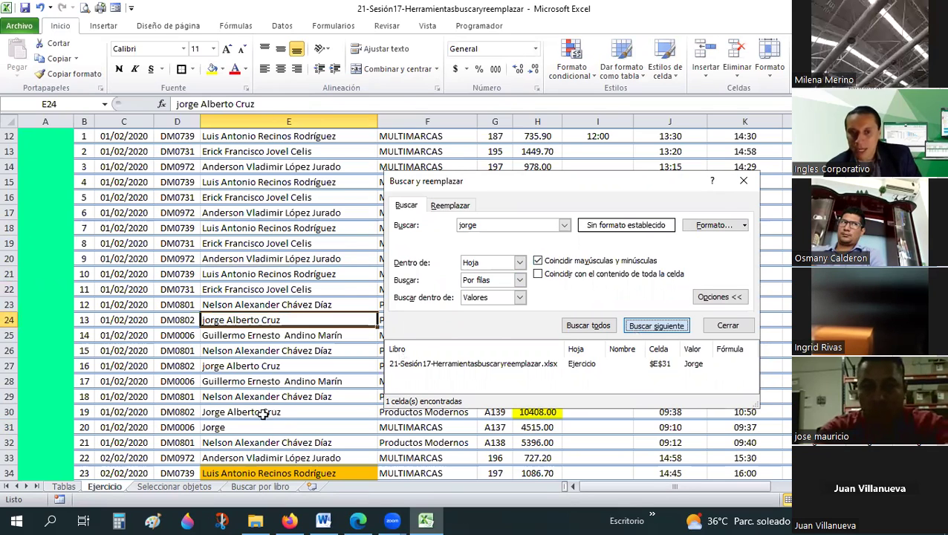
{"action": "left_click", "coordinate": [634, 328]}
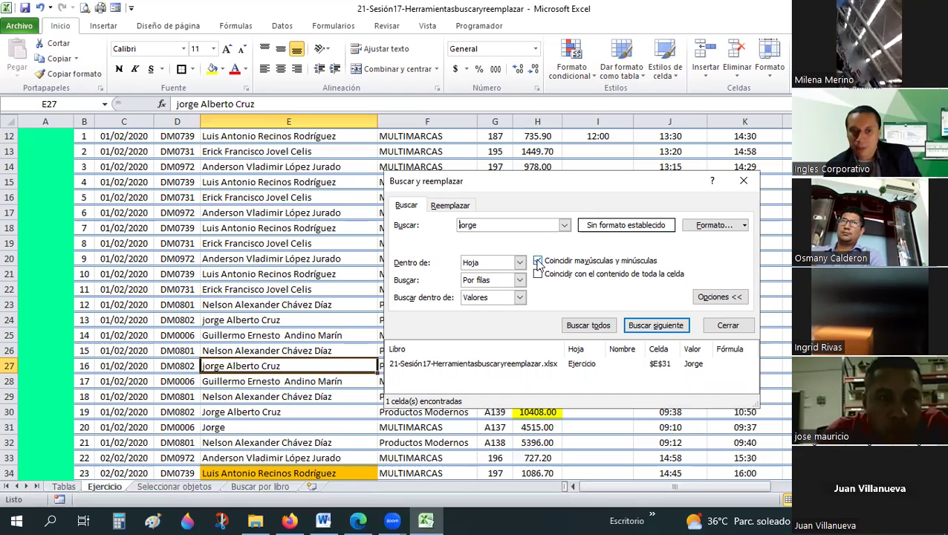
{"action": "left_click", "coordinate": [224, 427]}
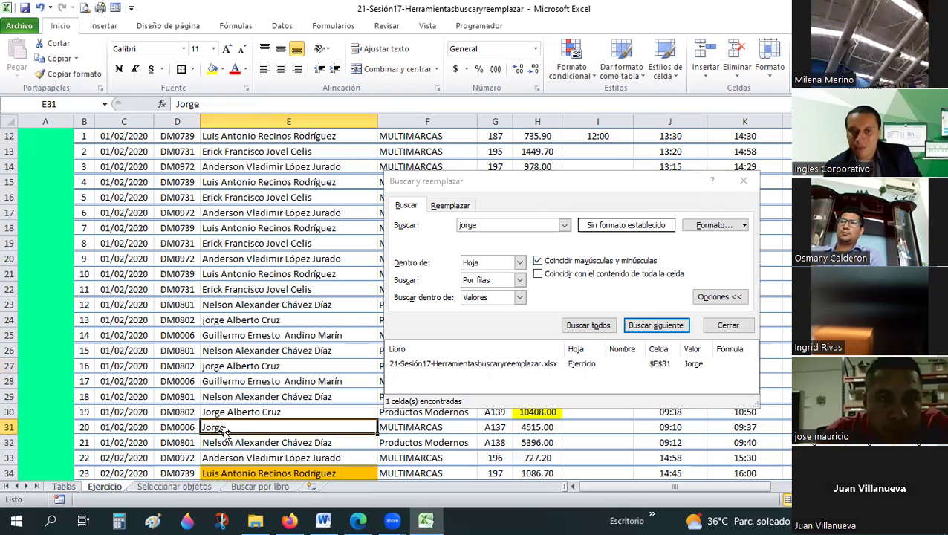
{"action": "left_click", "coordinate": [538, 260]}
{"action": "left_click", "coordinate": [537, 273]}
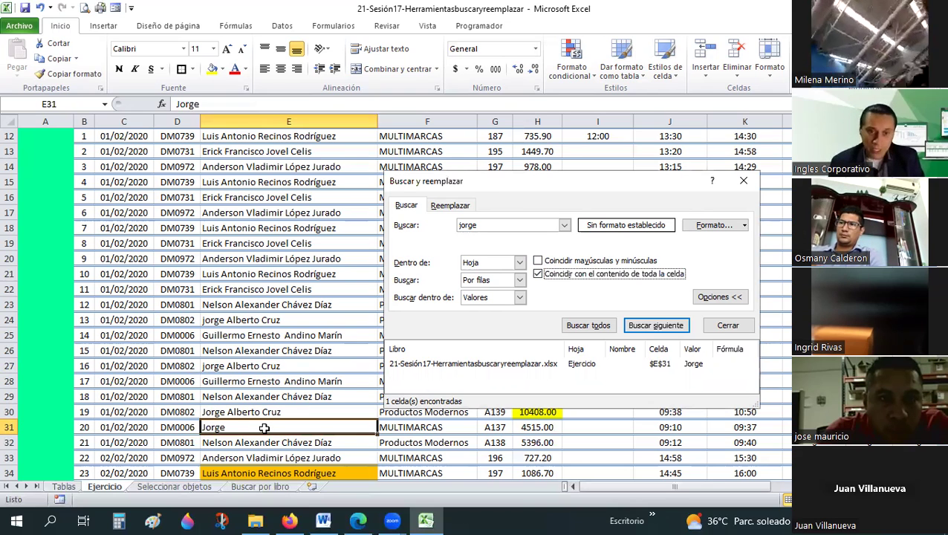
{"action": "key", "text": "Return"}
{"action": "left_click", "coordinate": [264, 427]}
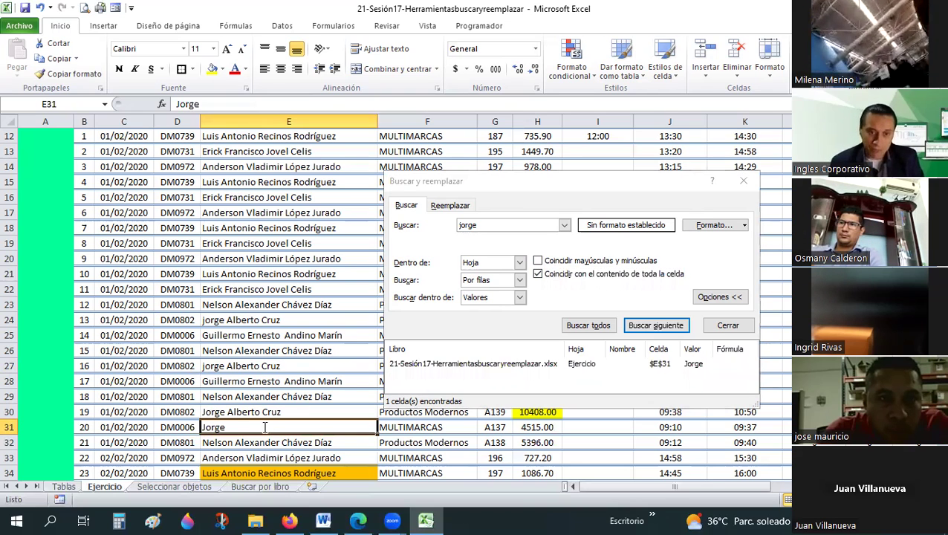
{"action": "type", "text": "jor"}
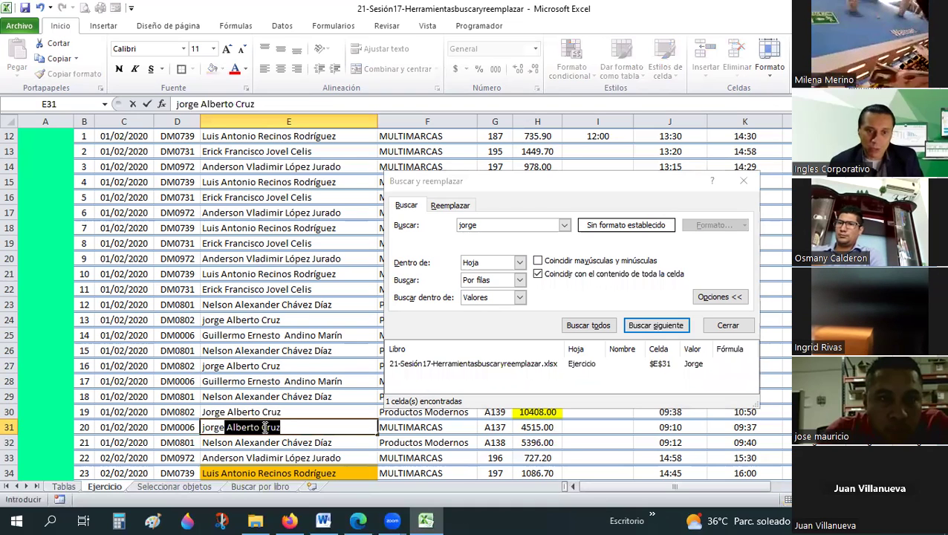
{"action": "key", "text": "Return"}
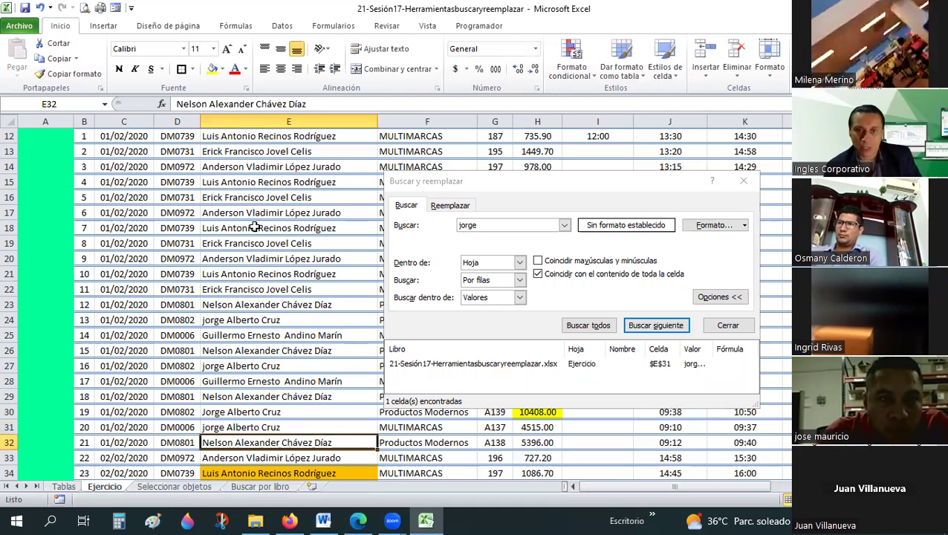
Step: Search for a whole-cell 'jorge' match from E18, getting no data found twice
{"action": "left_click", "coordinate": [254, 228]}
{"action": "left_click", "coordinate": [655, 327]}
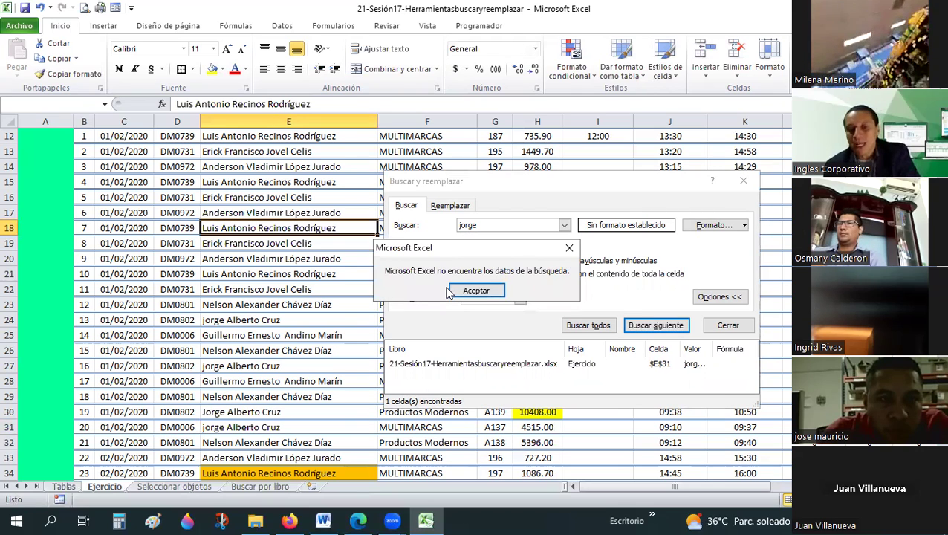
{"action": "left_click", "coordinate": [454, 292]}
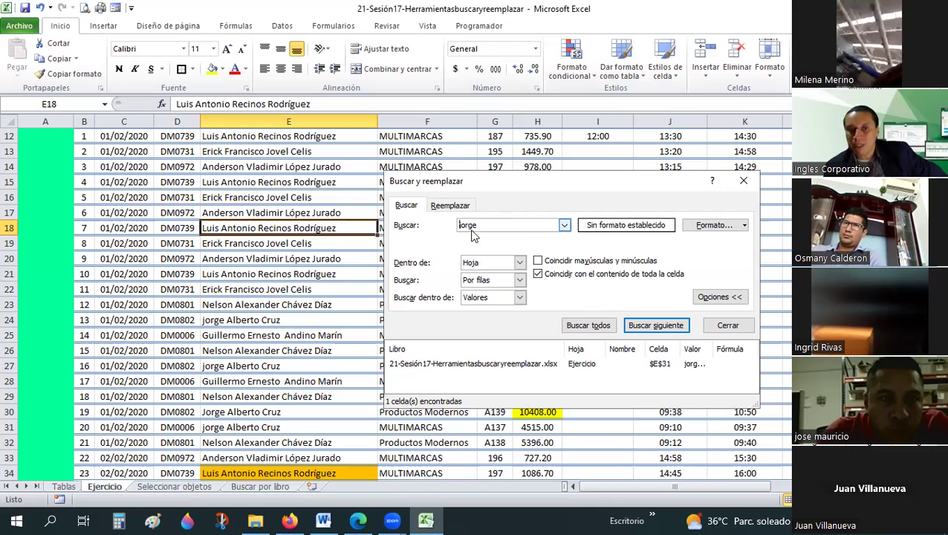
{"action": "left_click", "coordinate": [664, 327]}
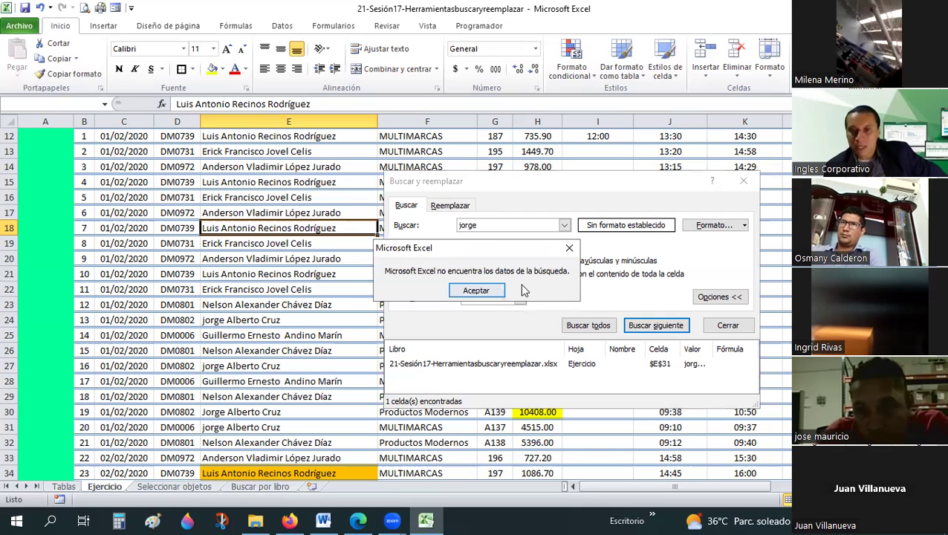
{"action": "key", "text": "Return"}
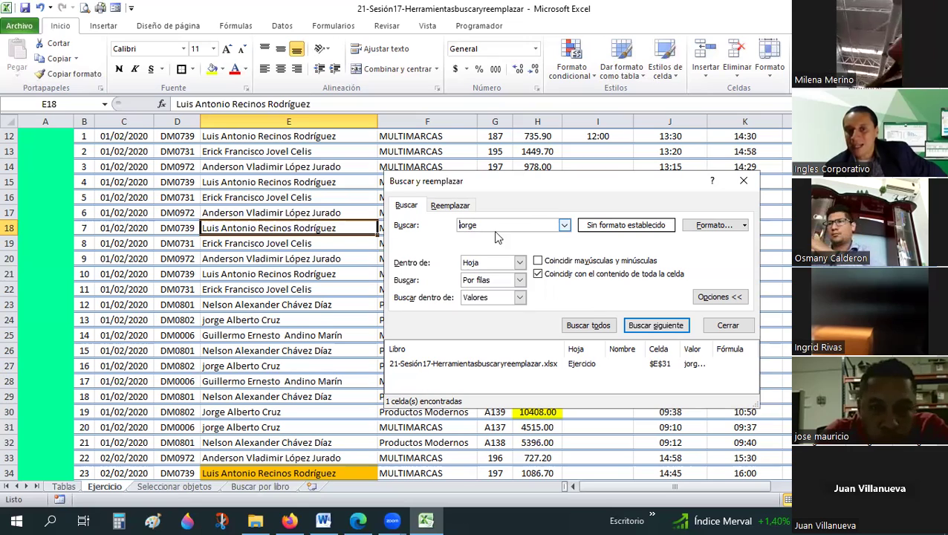
Step: Change cell E31 back to just 'Jorge', discarding the AutoComplete suggestion
{"action": "left_click", "coordinate": [226, 425]}
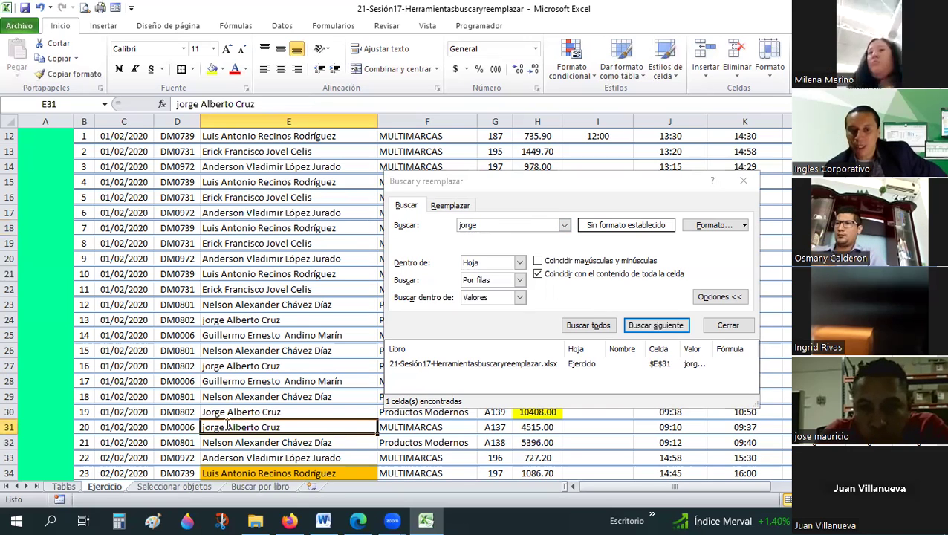
{"action": "double_click", "coordinate": [301, 429]}
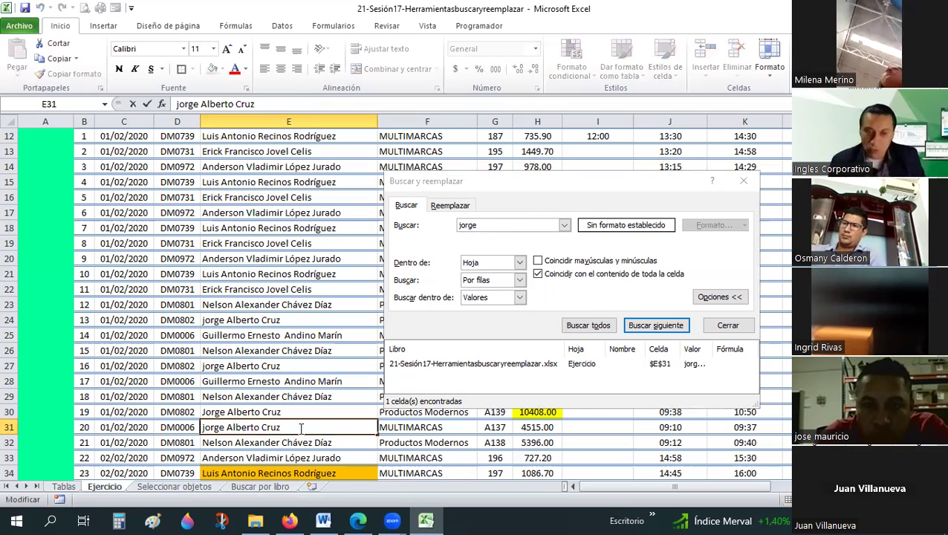
{"action": "key", "text": "BackSpace"}
{"action": "key", "text": "BackSpace"}
{"action": "key", "text": "BackSpace"}
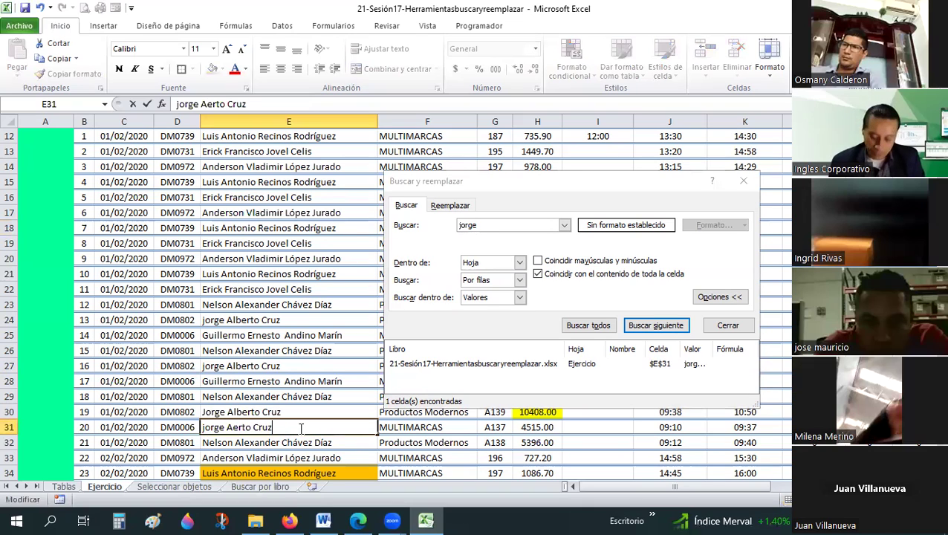
{"action": "key", "text": "BackSpace"}
{"action": "key", "text": "BackSpace"}
{"action": "key", "text": "BackSpace"}
{"action": "type", "text": "Jorge"}
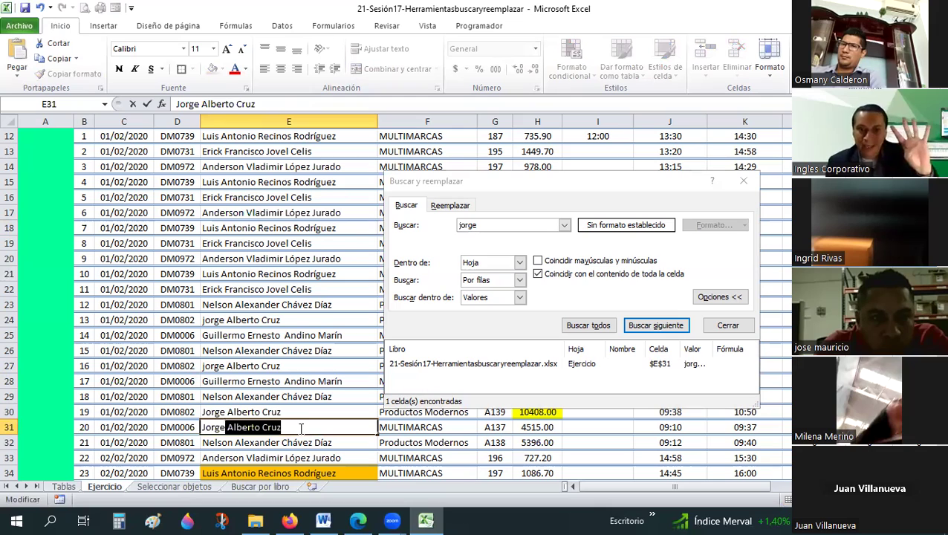
{"action": "key", "text": "BackSpace"}
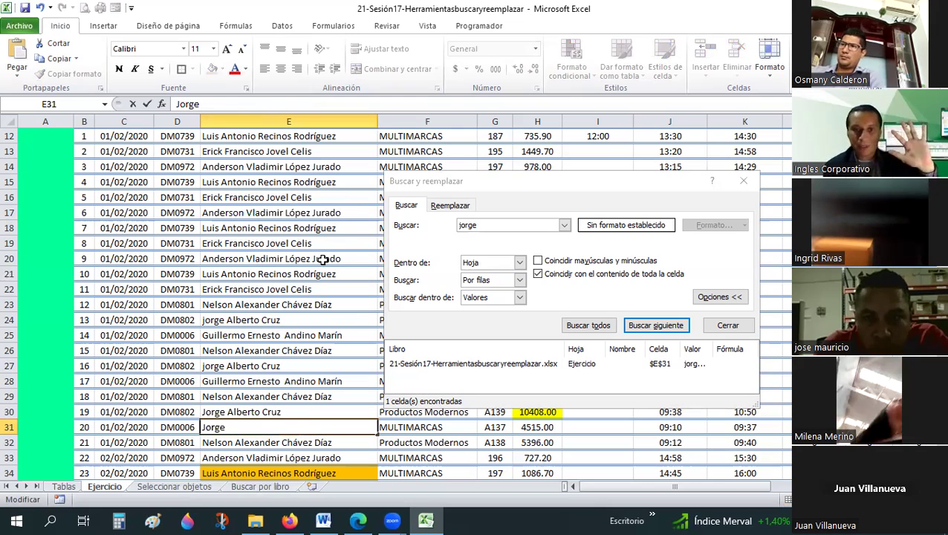
{"action": "left_click", "coordinate": [320, 258]}
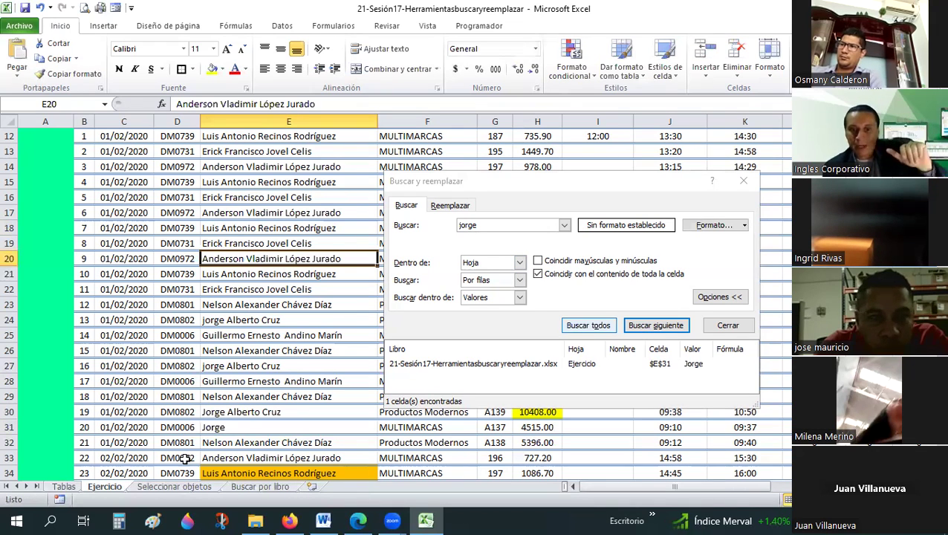
Step: Find the match in E31, then turn off whole-cell matching
{"action": "left_click", "coordinate": [650, 326]}
{"action": "left_click", "coordinate": [483, 224]}
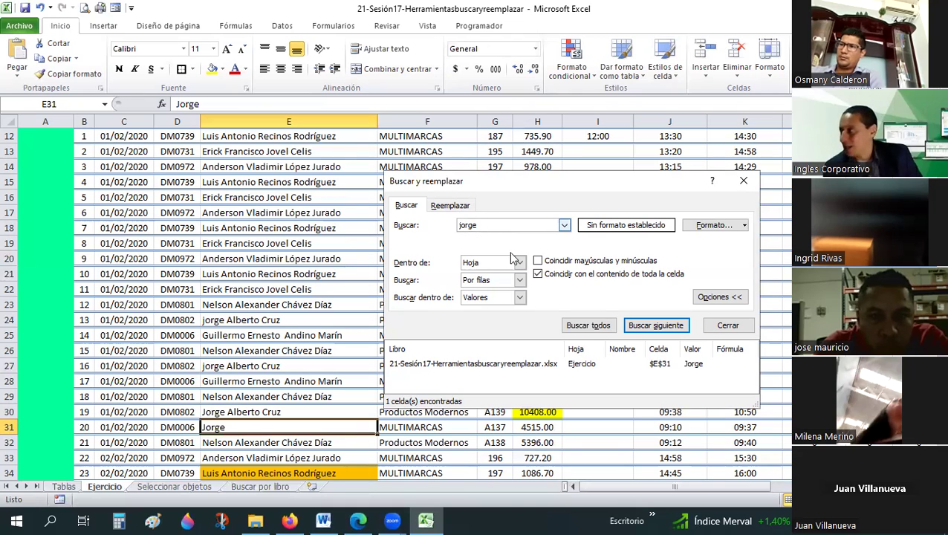
{"action": "left_click", "coordinate": [539, 274]}
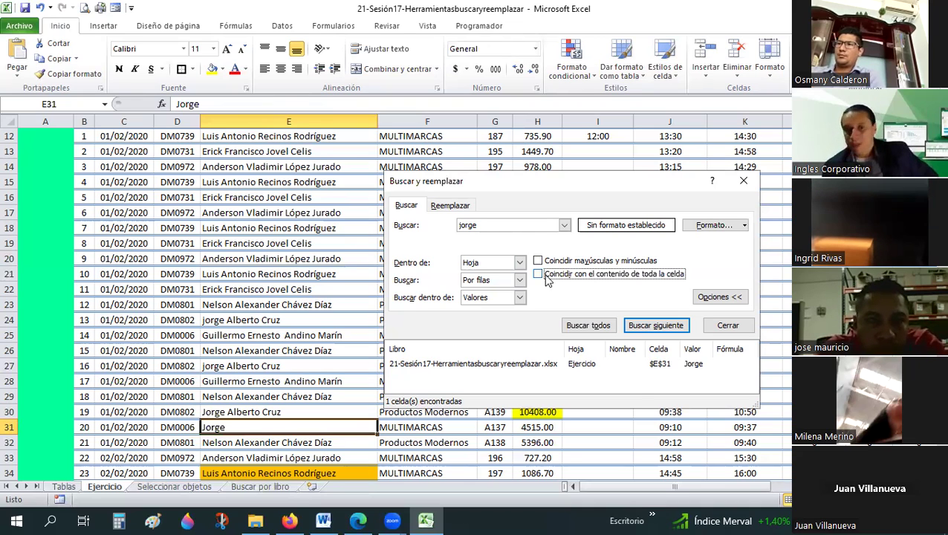
Step: Switch to the Replace tab with the search term 'jorge' selected
{"action": "left_click", "coordinate": [459, 211]}
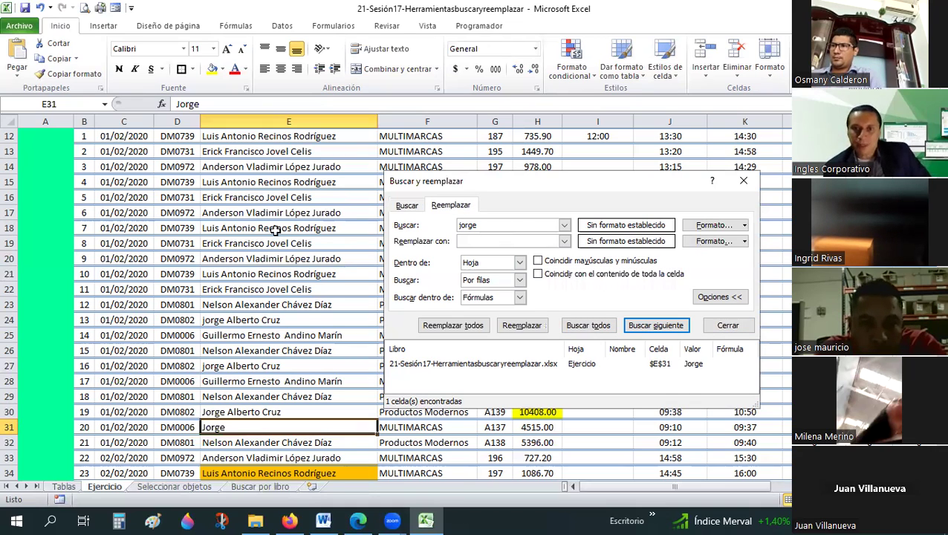
{"action": "double_click", "coordinate": [495, 224]}
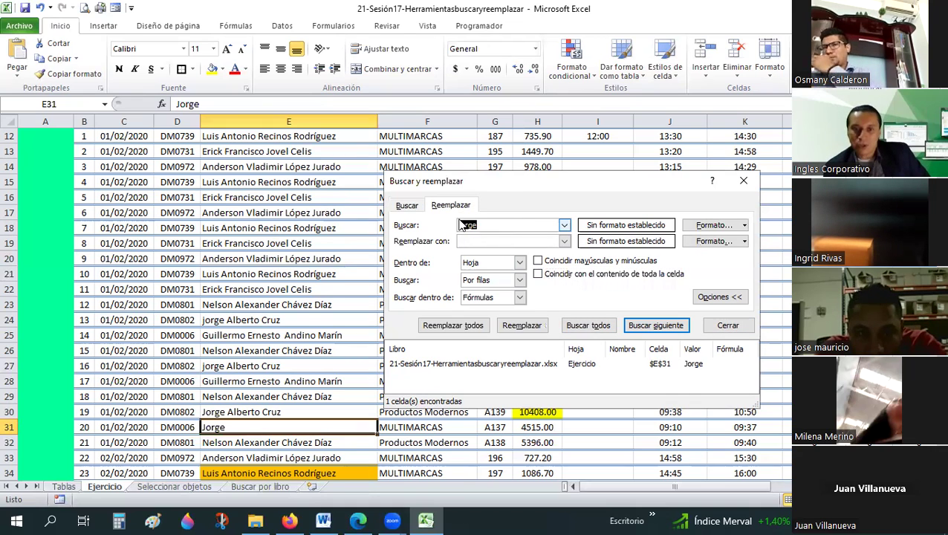
{"action": "left_click", "coordinate": [182, 253]}
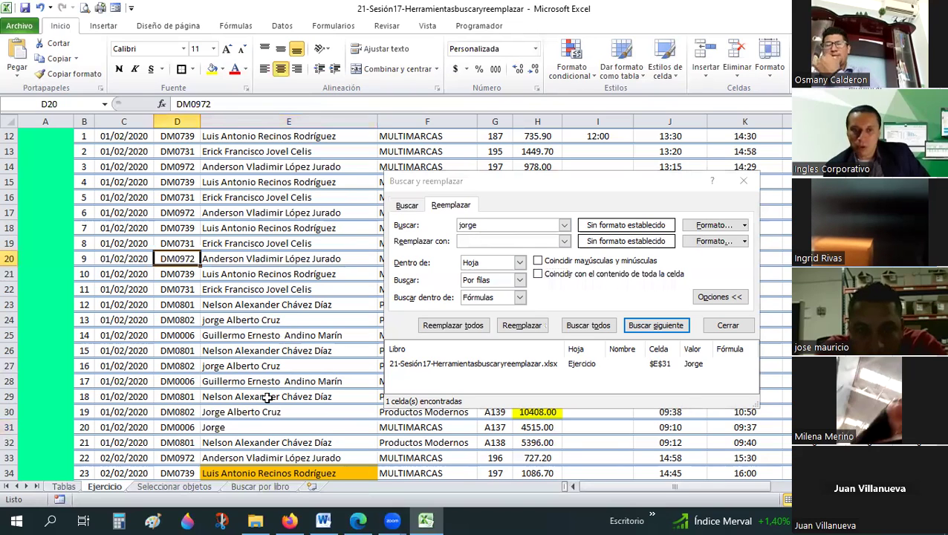
{"action": "left_click", "coordinate": [241, 153]}
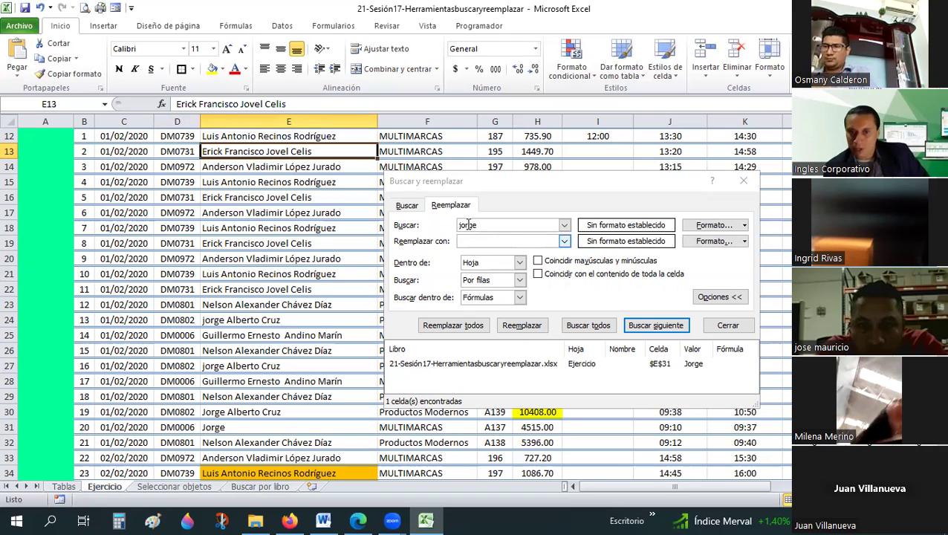
{"action": "left_click", "coordinate": [508, 229]}
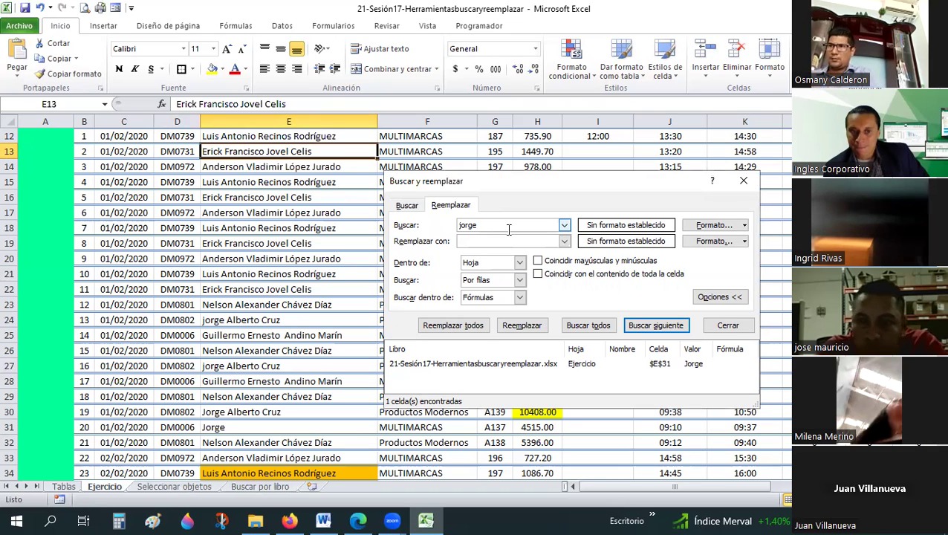
Step: Fill cell E24 yellow, then place the cursor in Reemplazar con
{"action": "left_click", "coordinate": [246, 320]}
{"action": "left_click", "coordinate": [213, 69]}
{"action": "left_click", "coordinate": [273, 384]}
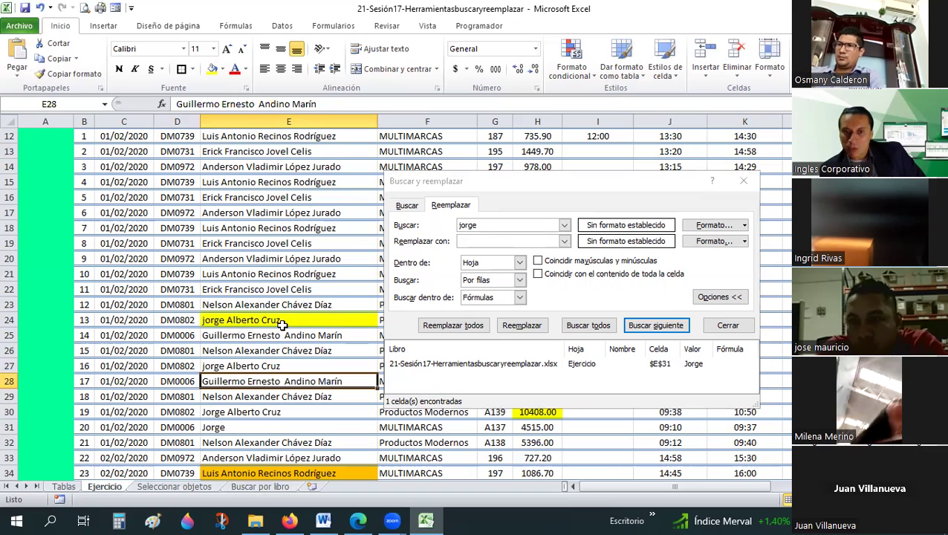
{"action": "left_click", "coordinate": [475, 241]}
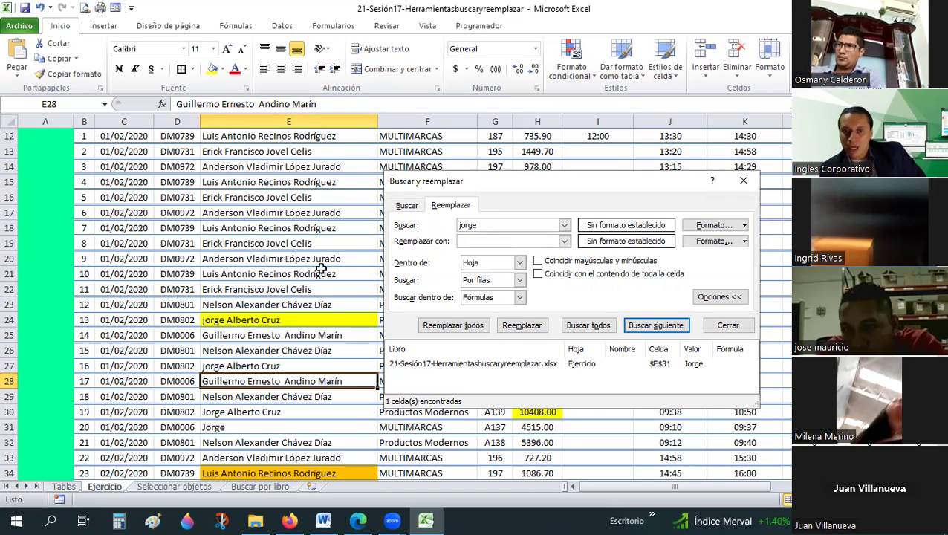
Step: Find the next 'jorge' from E13 and undo the last change on E24
{"action": "left_click", "coordinate": [241, 154]}
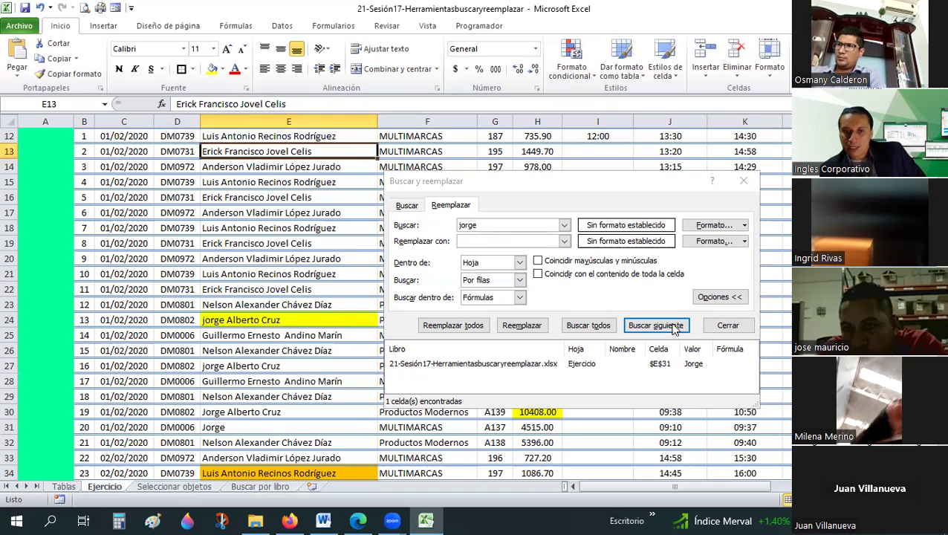
{"action": "left_click", "coordinate": [673, 327]}
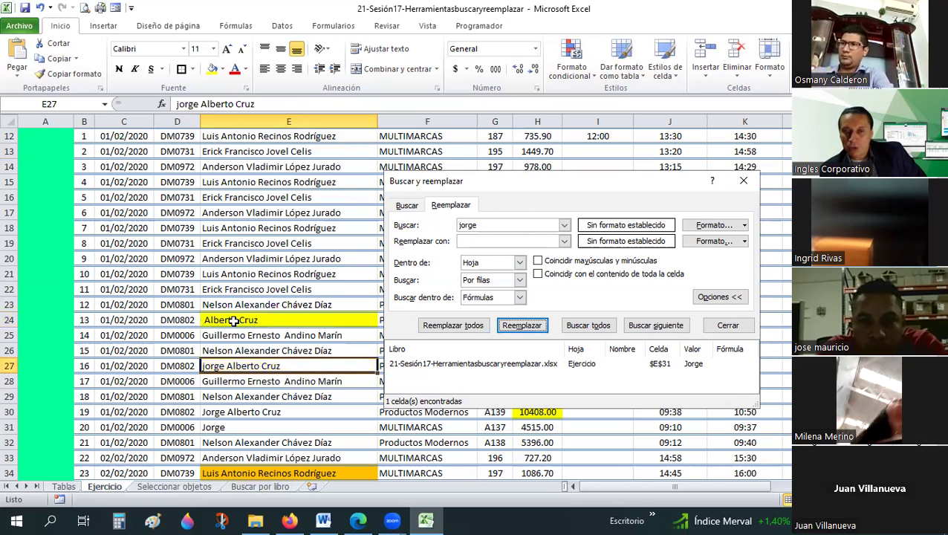
{"action": "left_click", "coordinate": [234, 320]}
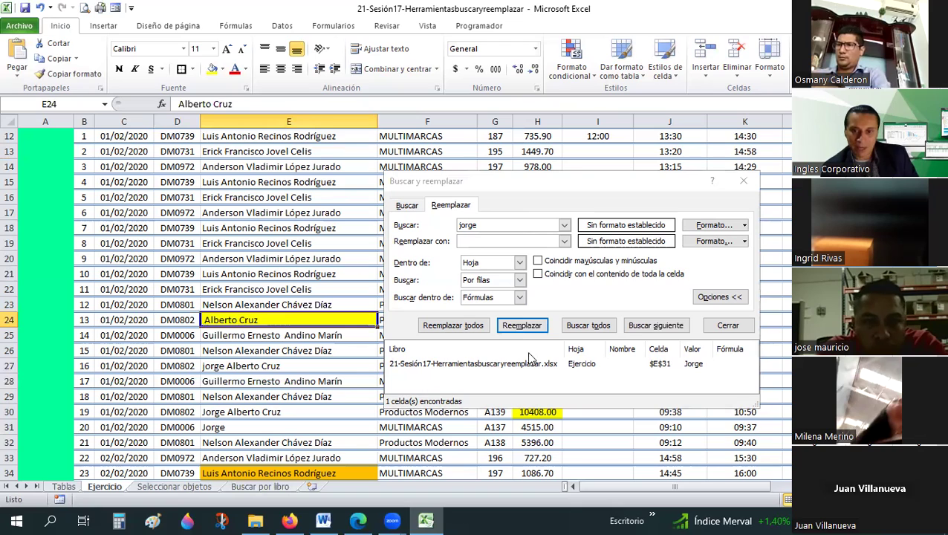
{"action": "key", "text": "ctrl+z"}
Step: Blank-replace 'jorge' in E24, E27 and E30, then undo those replacements
{"action": "left_click", "coordinate": [518, 327]}
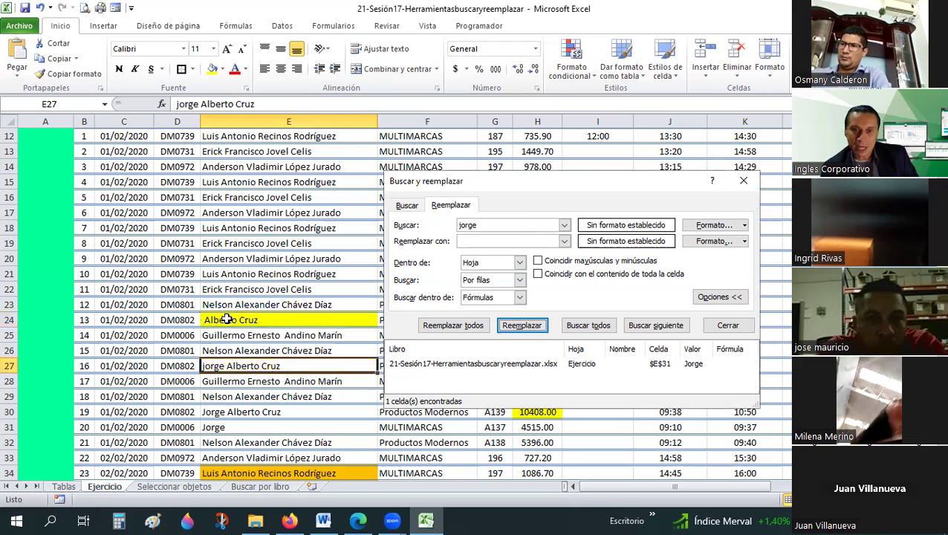
{"action": "left_click", "coordinate": [535, 328]}
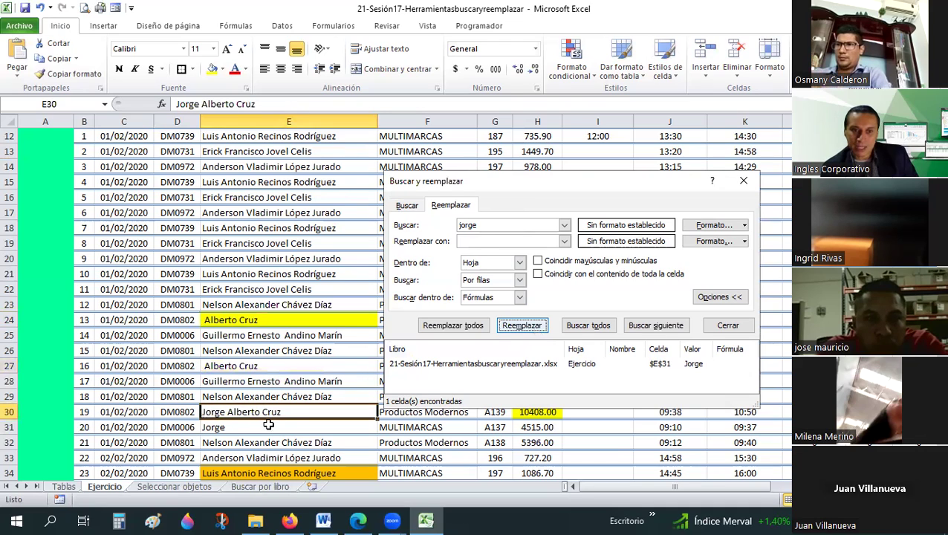
{"action": "left_click", "coordinate": [521, 328]}
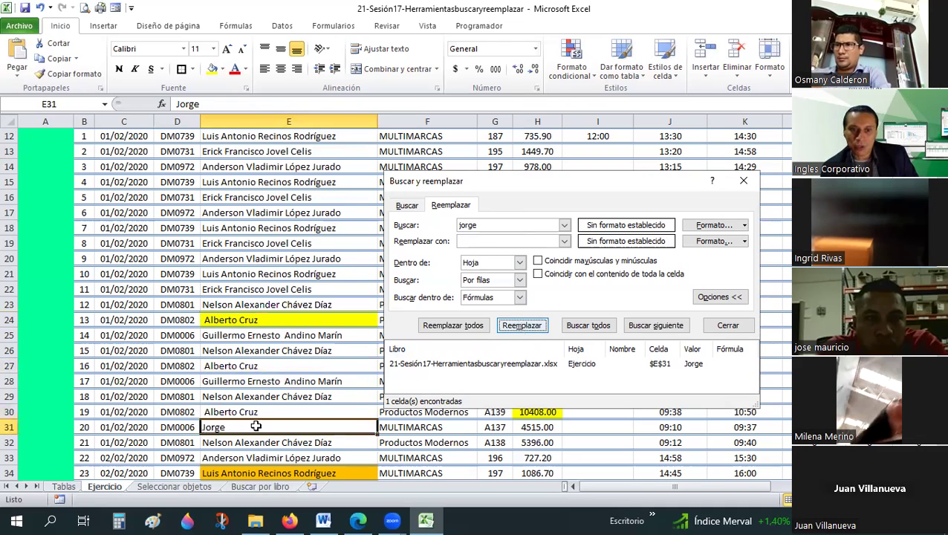
{"action": "left_click", "coordinate": [233, 363]}
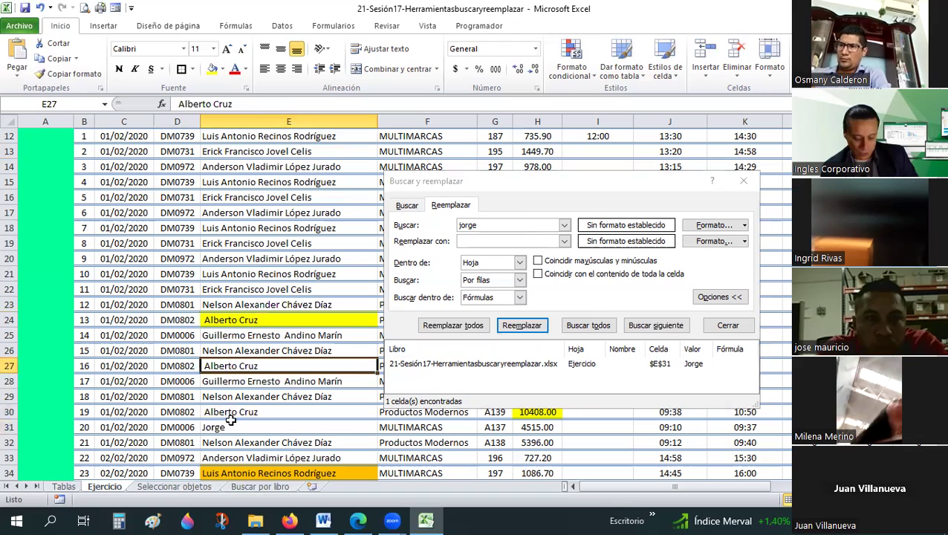
{"action": "key", "text": "ctrl+z"}
{"action": "key", "text": "ctrl+z"}
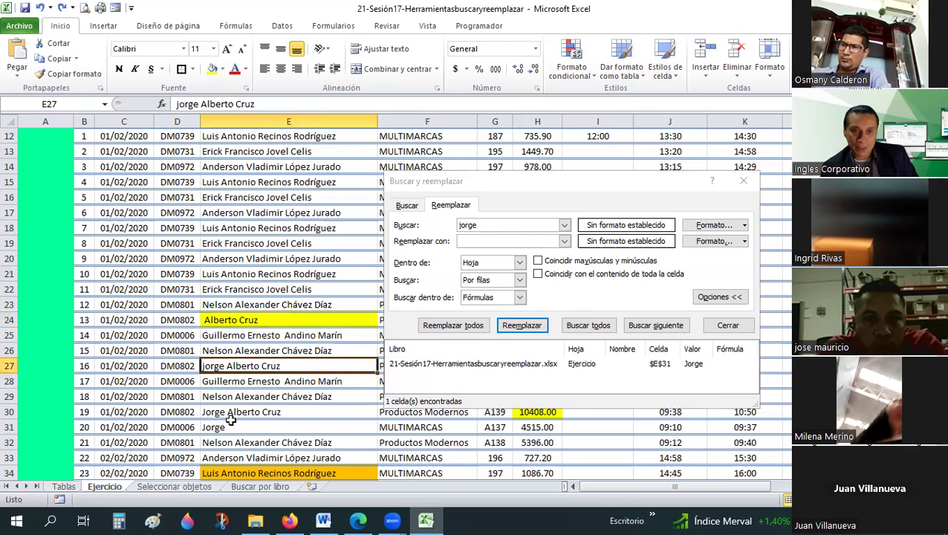
{"action": "key", "text": "ctrl+z"}
{"action": "left_click", "coordinate": [477, 240]}
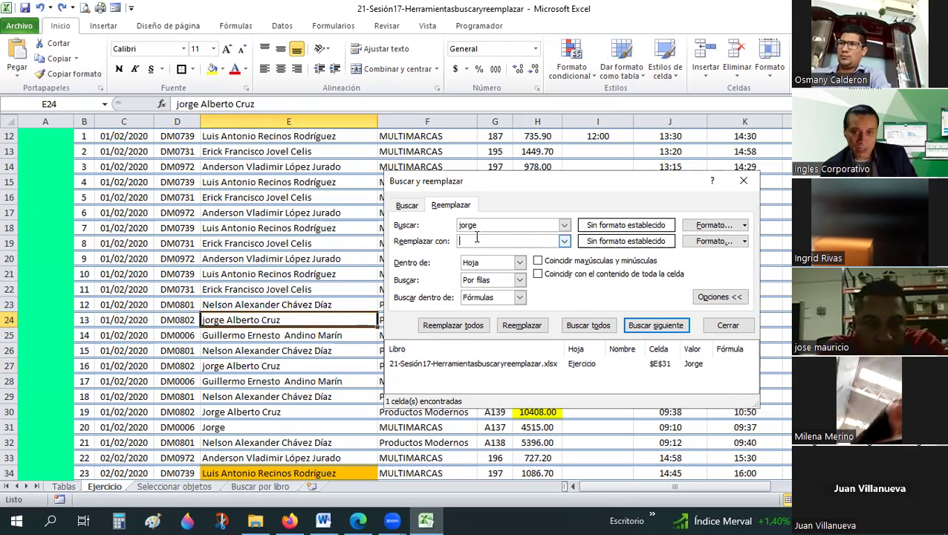
Step: Replace 'jorge' in E24 with a quoted blank, then clear the replacement and undo
{"action": "type", "text": "\""}
{"action": "left_click", "coordinate": [520, 325]}
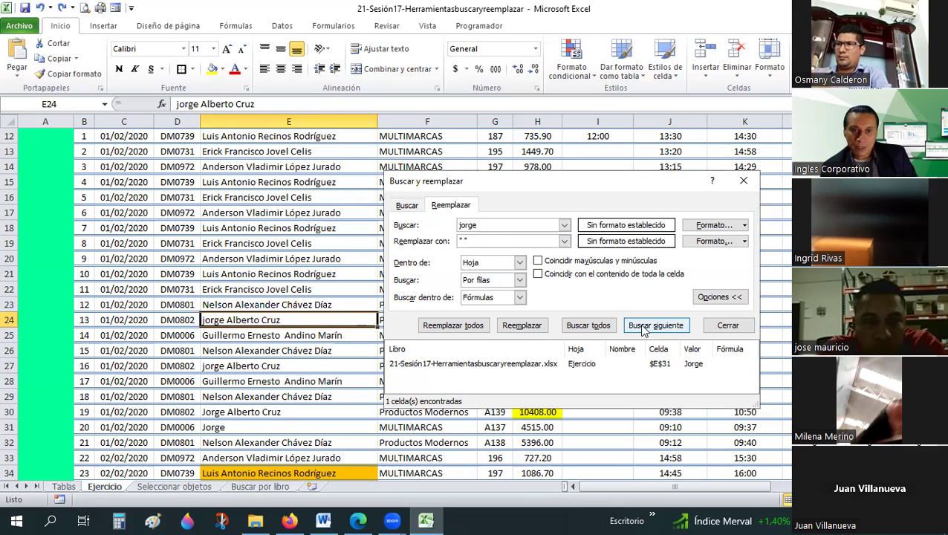
{"action": "left_click", "coordinate": [520, 326]}
{"action": "double_click", "coordinate": [461, 241]}
{"action": "key", "text": "Delete"}
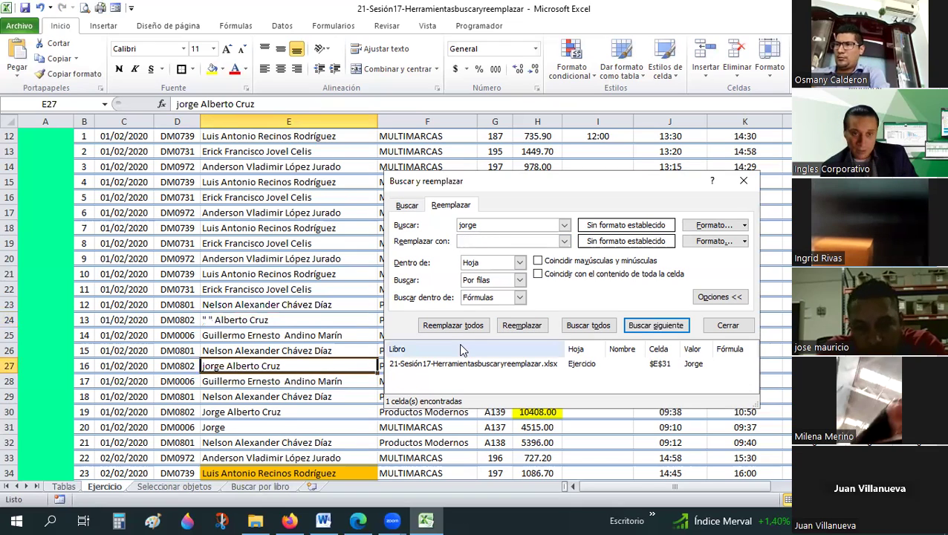
{"action": "left_click", "coordinate": [346, 322]}
{"action": "key", "text": "ctrl+z"}
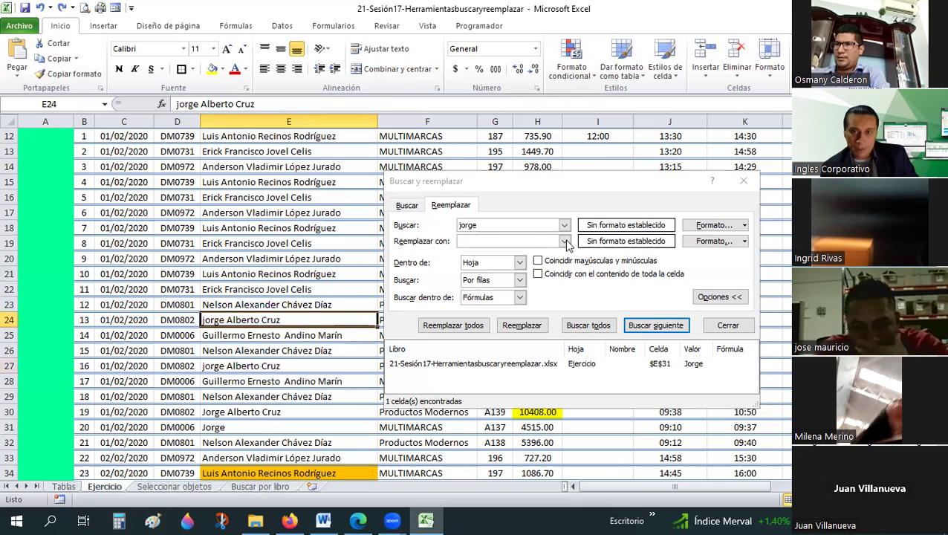
Step: Delete the Buscar search text so both fields are empty
{"action": "left_click", "coordinate": [490, 269]}
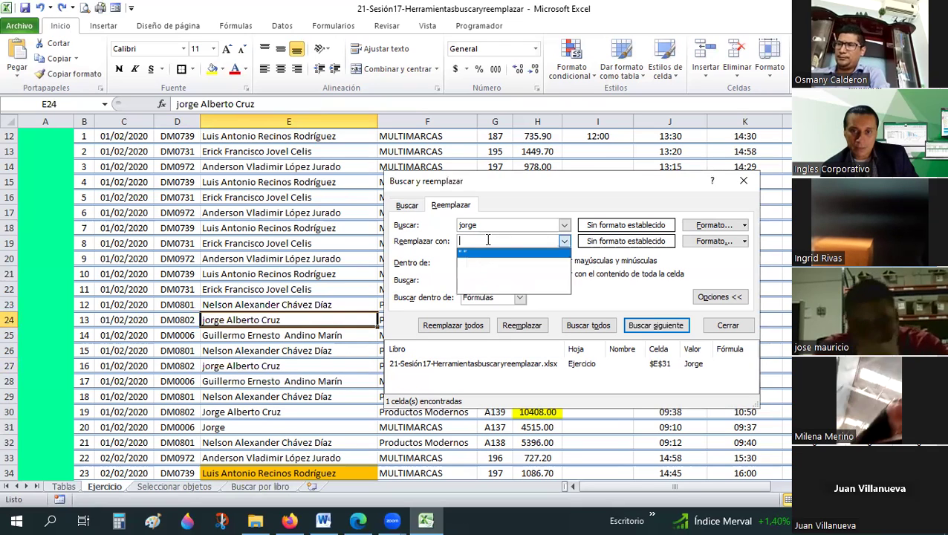
{"action": "left_click", "coordinate": [488, 241]}
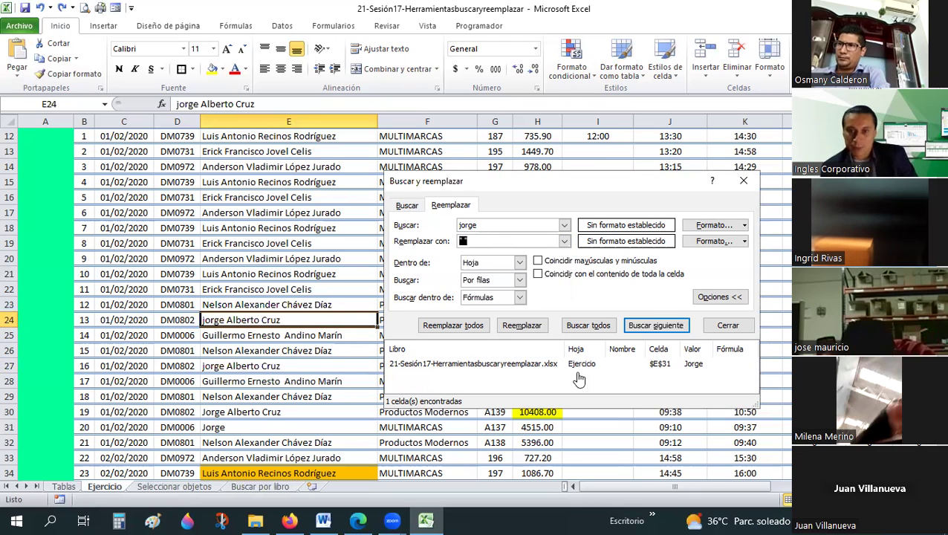
{"action": "left_click", "coordinate": [325, 289]}
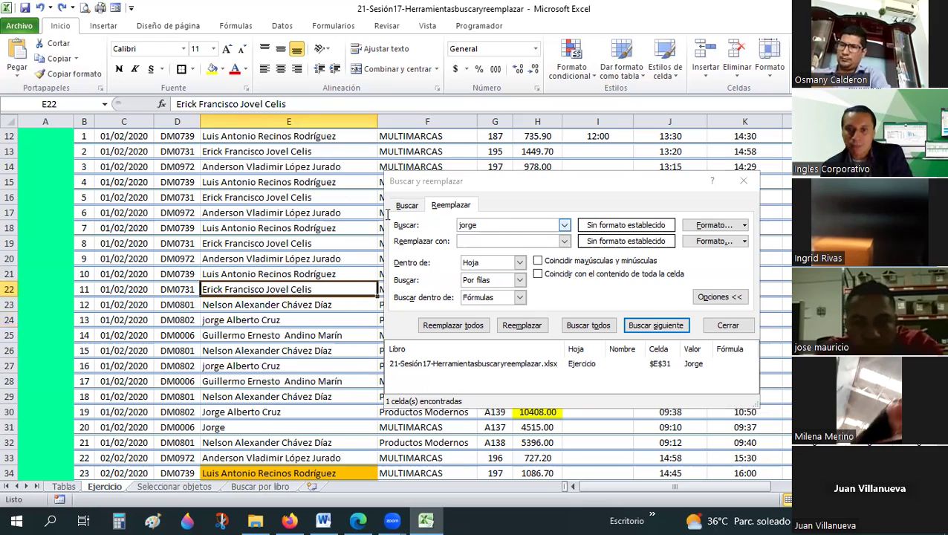
{"action": "double_click", "coordinate": [491, 225]}
{"action": "key", "text": "BackSpace"}
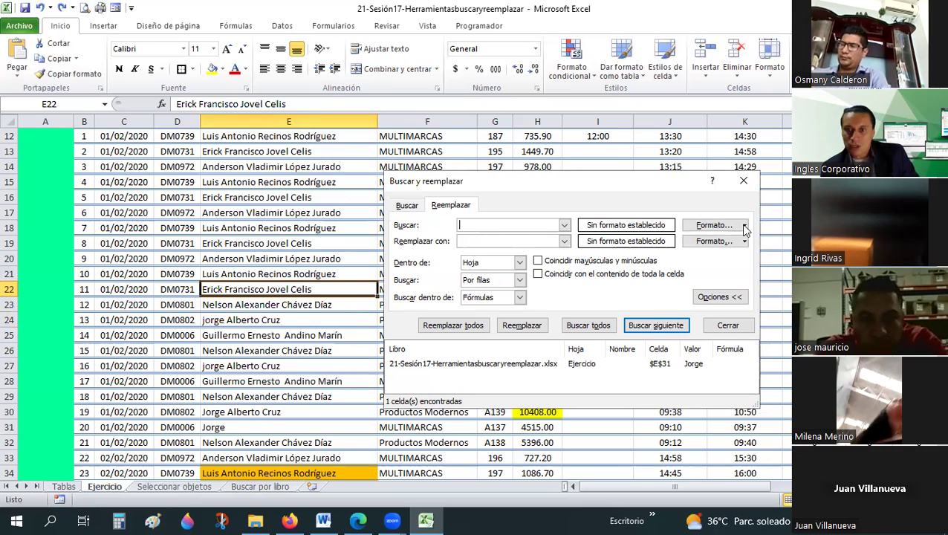
Step: Set the search format to a yellow fill on the Relleno tab, leaving no search text
{"action": "left_click", "coordinate": [744, 227]}
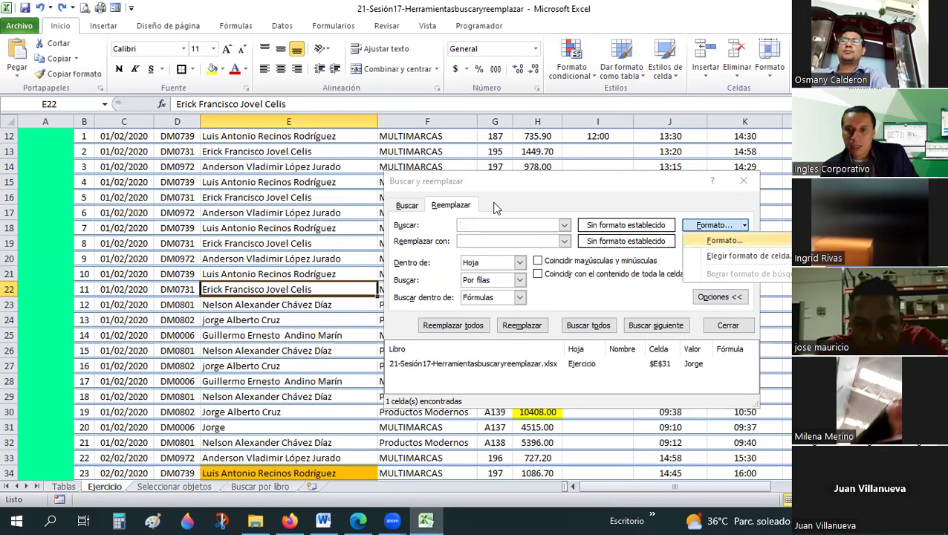
{"action": "left_click", "coordinate": [735, 242]}
{"action": "left_click", "coordinate": [772, 93]}
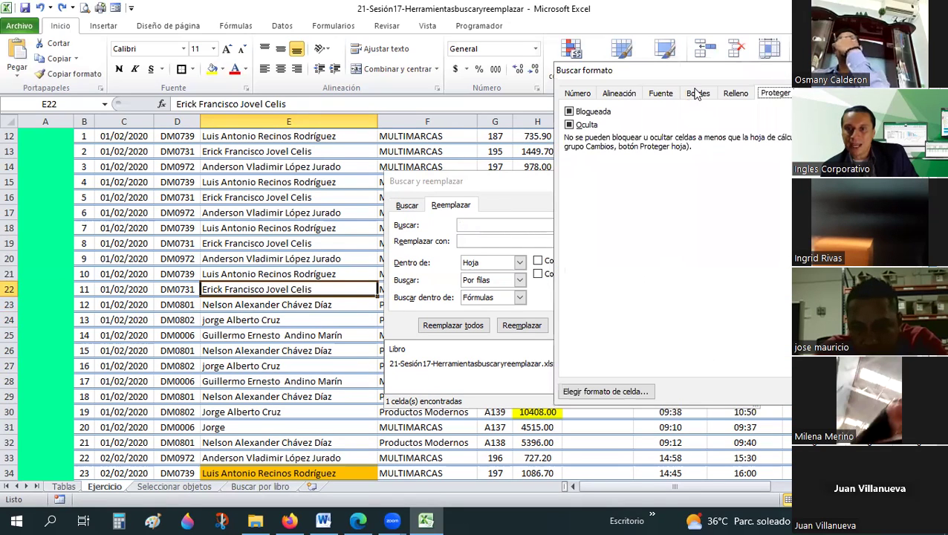
{"action": "left_click", "coordinate": [698, 93]}
{"action": "left_click", "coordinate": [736, 94]}
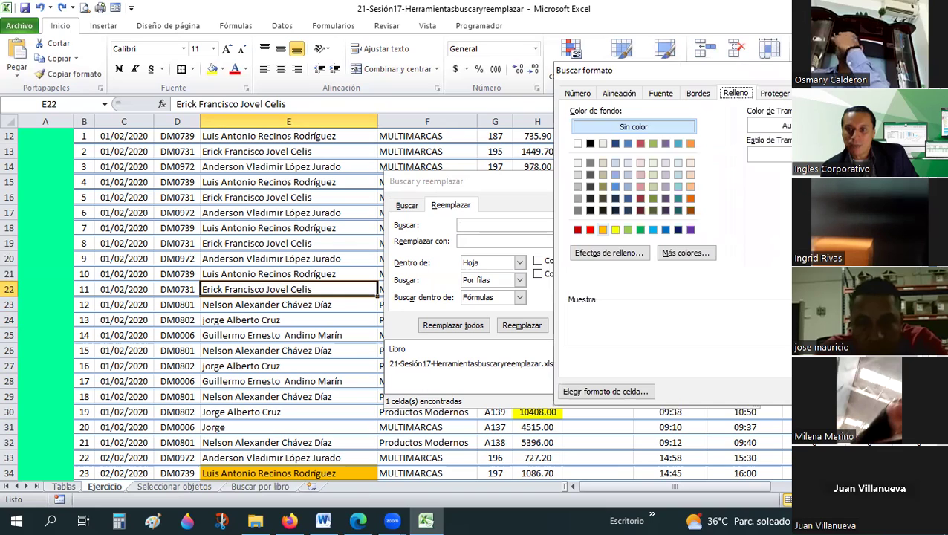
{"action": "left_click", "coordinate": [615, 229]}
{"action": "key", "text": "Return"}
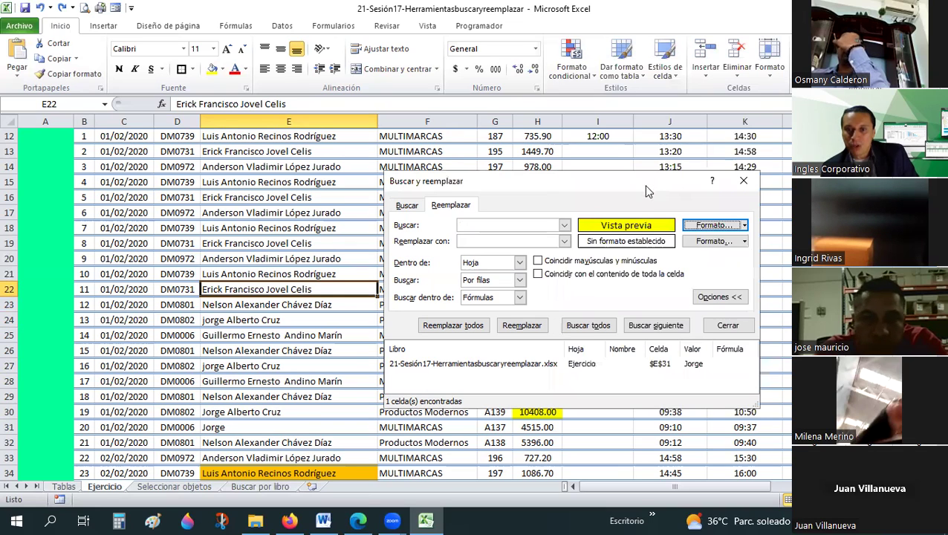
{"action": "left_click_drag", "start_coordinate": [477, 177], "coordinate": [242, 52]}
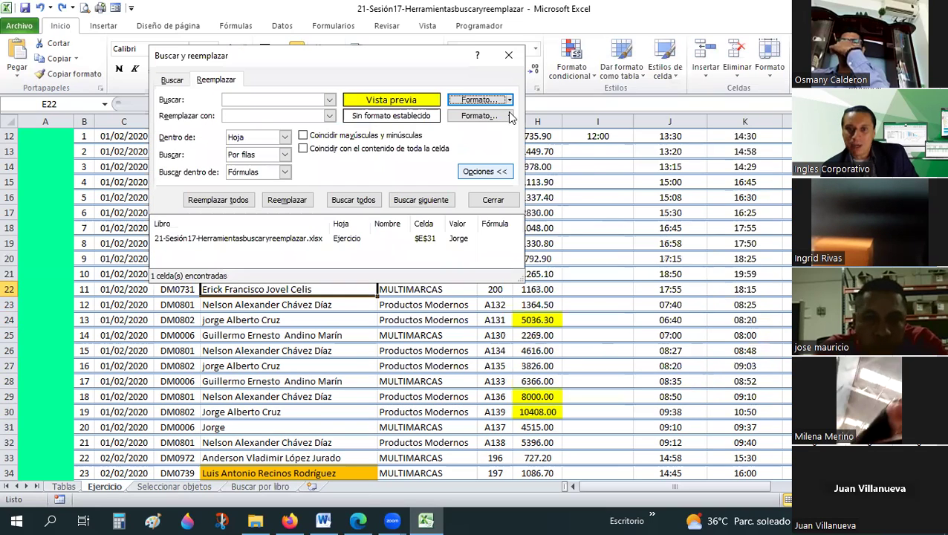
Step: Set a dark blue replacement fill and list all yellow cells: H24, H29 and H30
{"action": "left_click", "coordinate": [510, 117]}
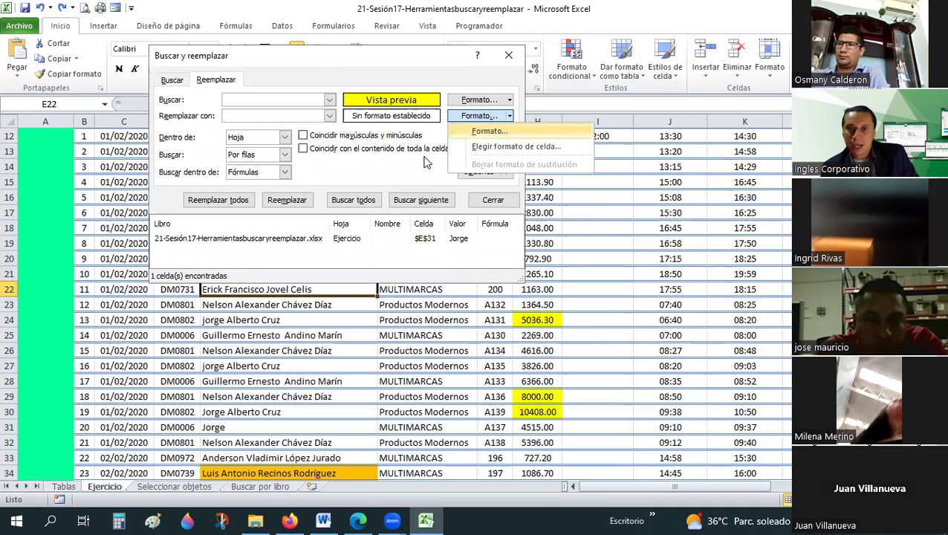
{"action": "left_click", "coordinate": [437, 169]}
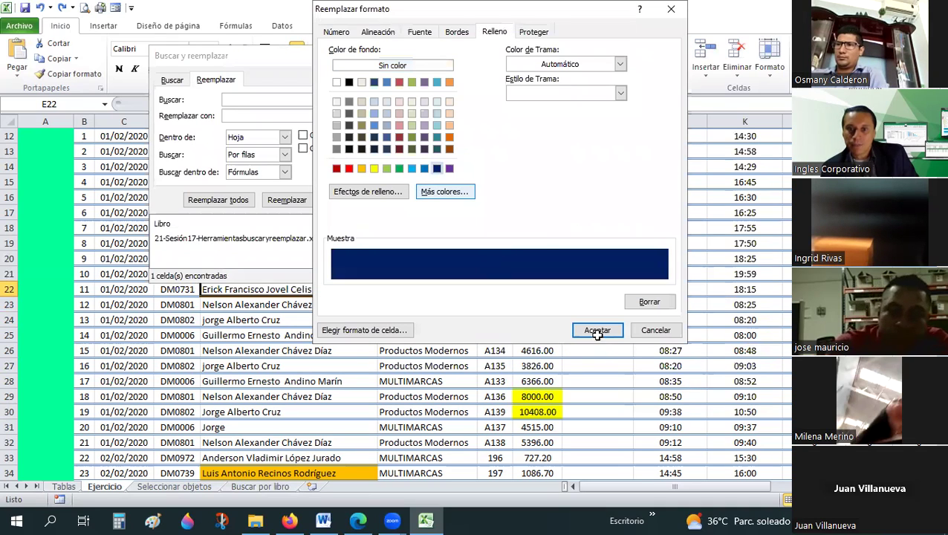
{"action": "key", "text": "Return"}
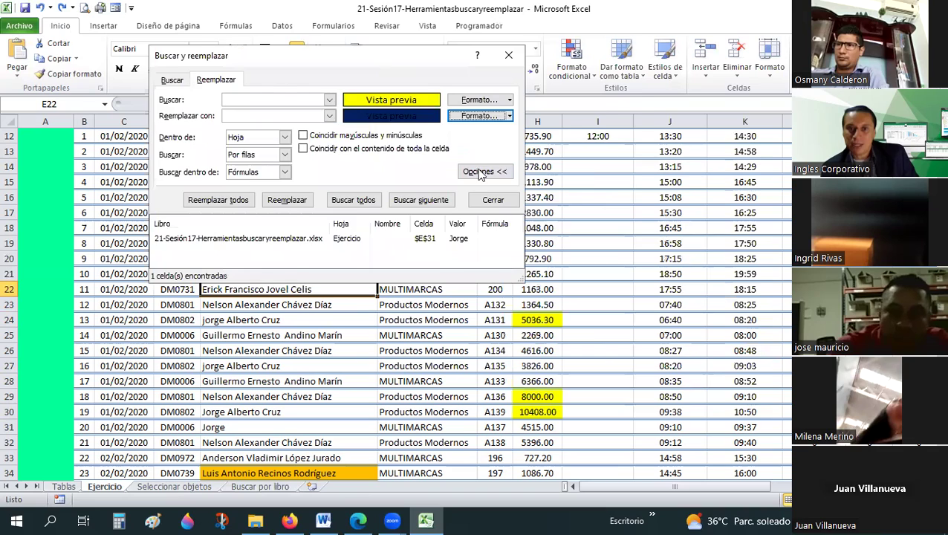
{"action": "left_click", "coordinate": [471, 159]}
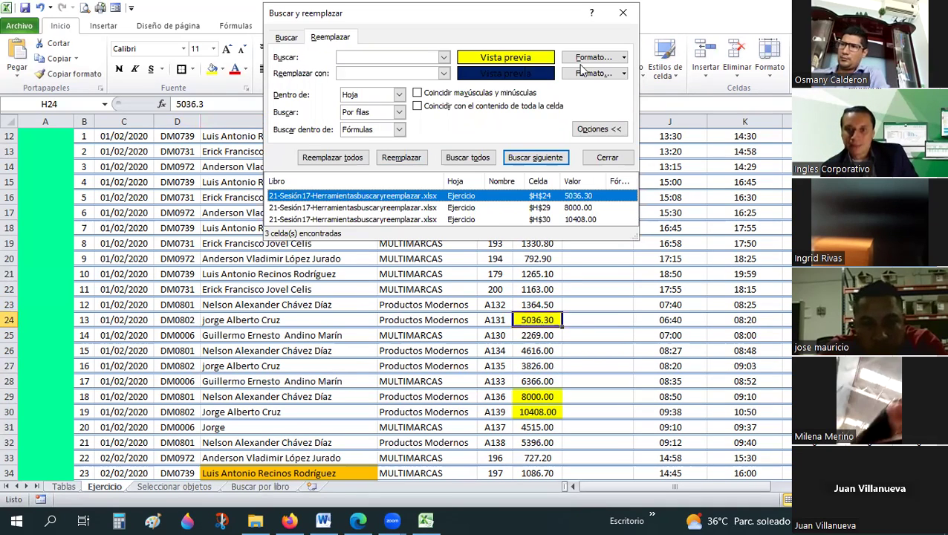
{"action": "double_click", "coordinate": [527, 23]}
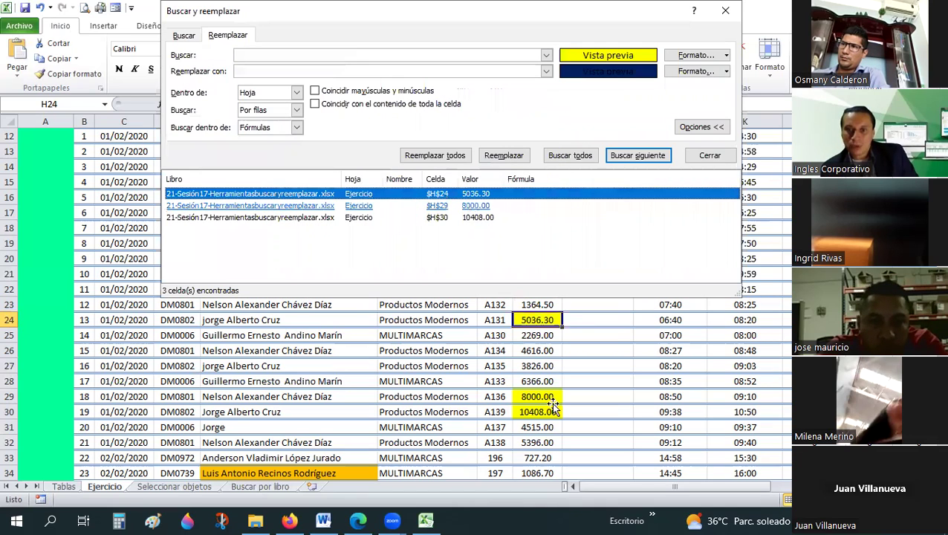
Step: Check each found yellow cell in turn: H29, H30 and H24
{"action": "left_click", "coordinate": [476, 207]}
{"action": "left_click", "coordinate": [478, 217]}
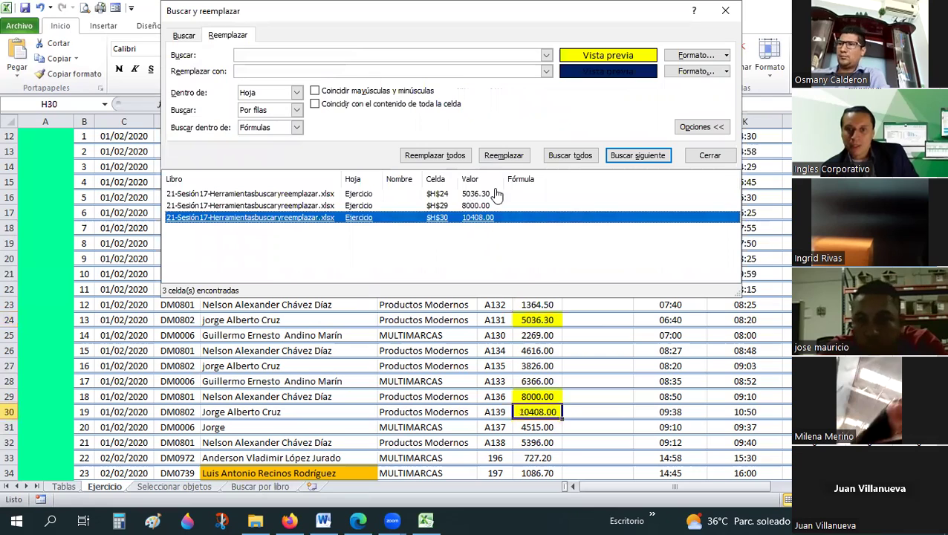
{"action": "left_click", "coordinate": [490, 194]}
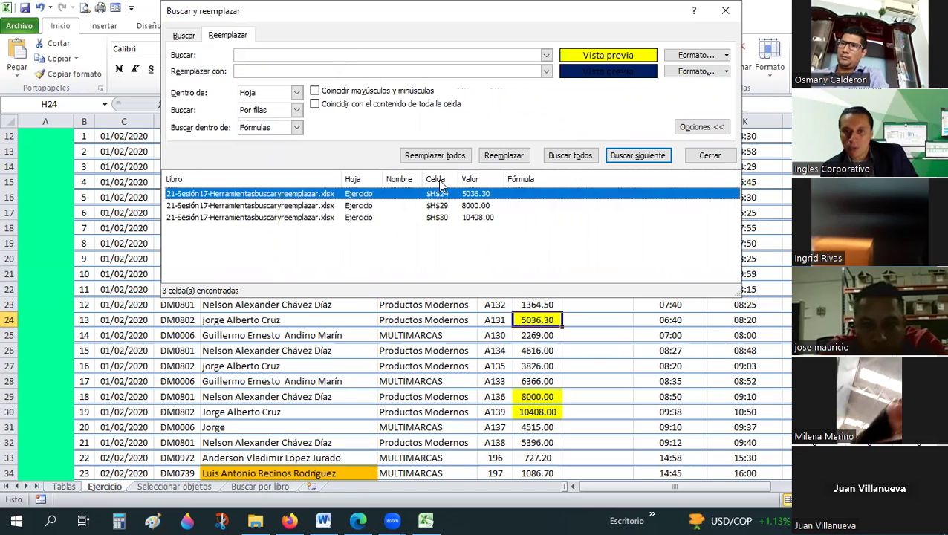
Step: Replace all three yellow matches with the dark blue fill and inspect the result near I27
{"action": "left_click", "coordinate": [428, 156]}
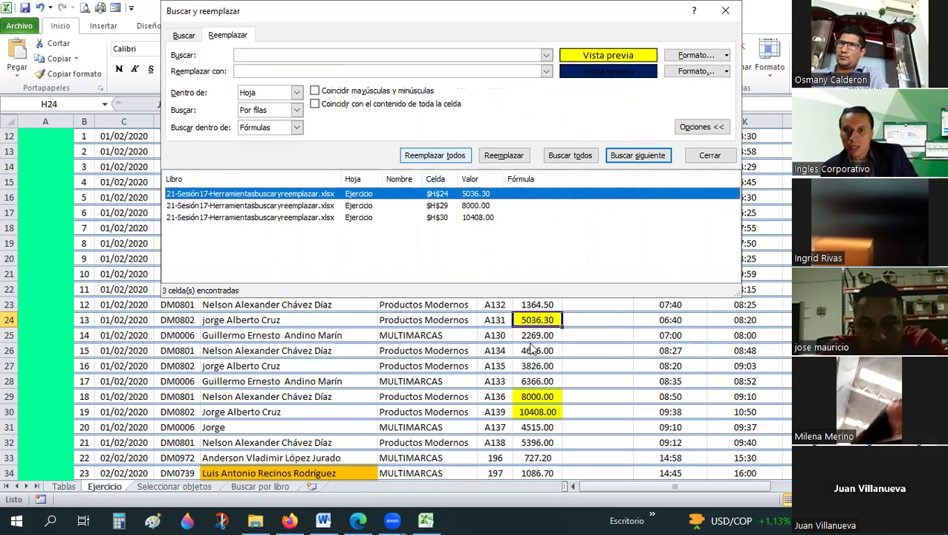
{"action": "key", "text": "Return"}
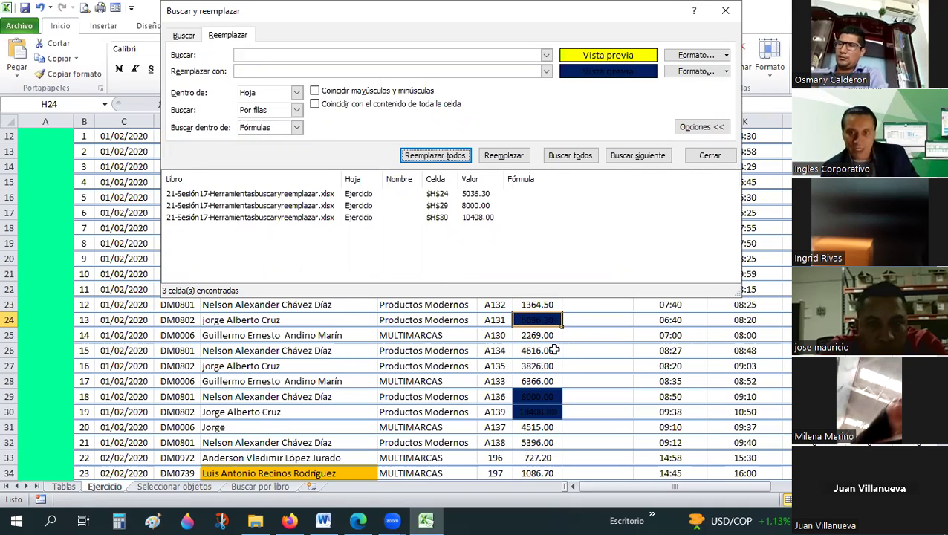
{"action": "left_click", "coordinate": [588, 364]}
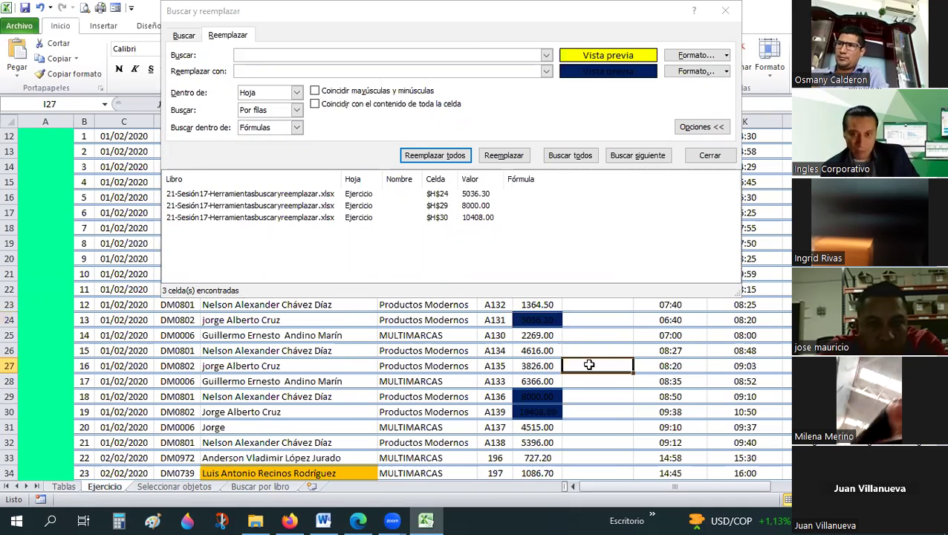
{"action": "left_click", "coordinate": [711, 179]}
{"action": "left_click", "coordinate": [726, 72]}
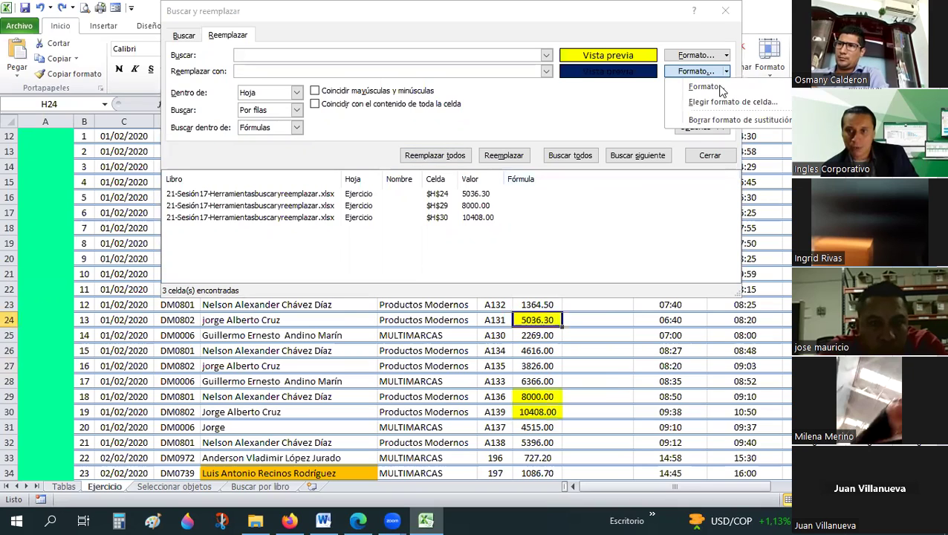
Step: Add a bold, light-coloured font to the dark blue replacement format
{"action": "left_click", "coordinate": [721, 88]}
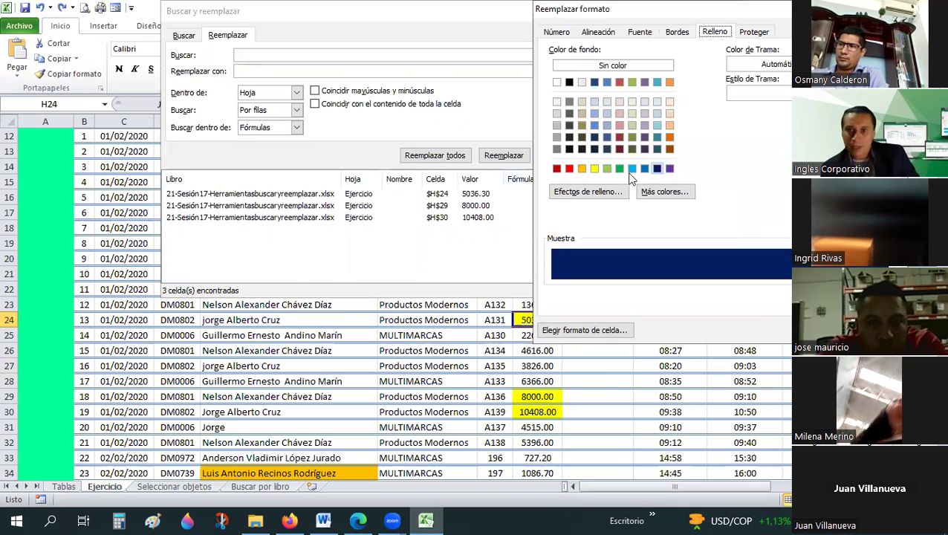
{"action": "left_click", "coordinate": [601, 32]}
{"action": "key", "text": "Left"}
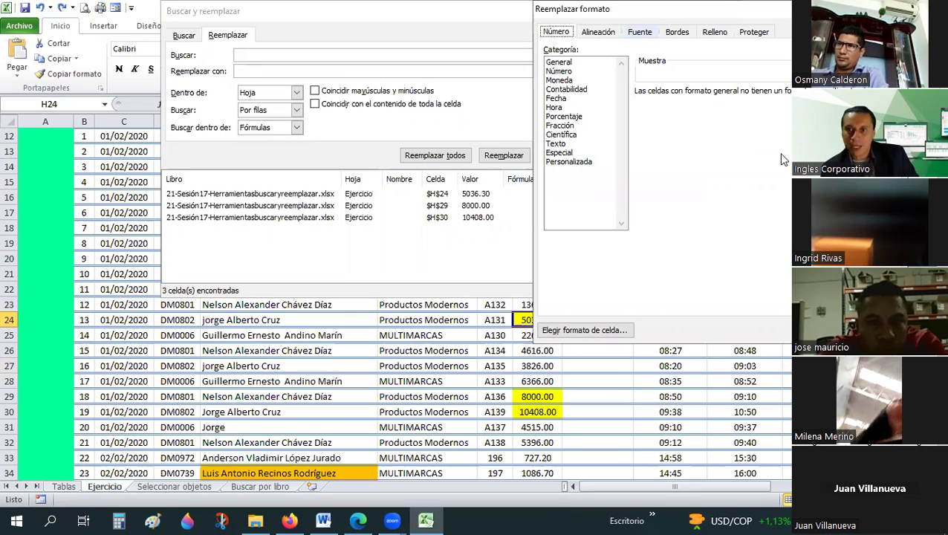
{"action": "key", "text": "Right"}
{"action": "key", "text": "Right"}
{"action": "key", "text": "alt+Down"}
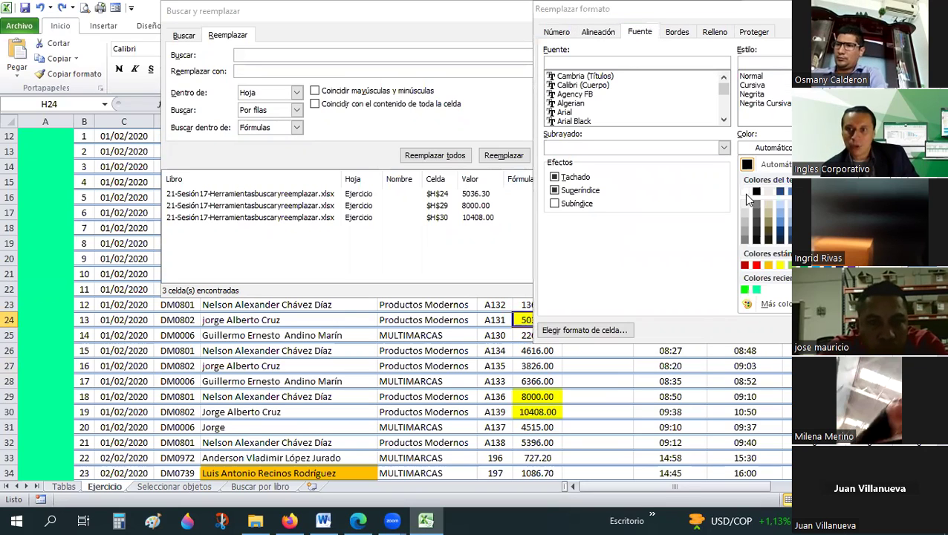
{"action": "left_click", "coordinate": [749, 200]}
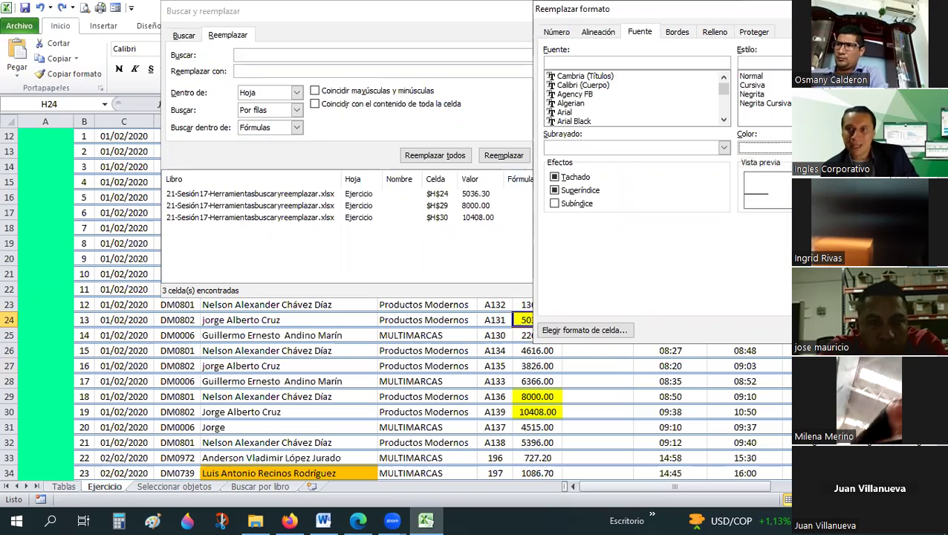
{"action": "left_click", "coordinate": [751, 94]}
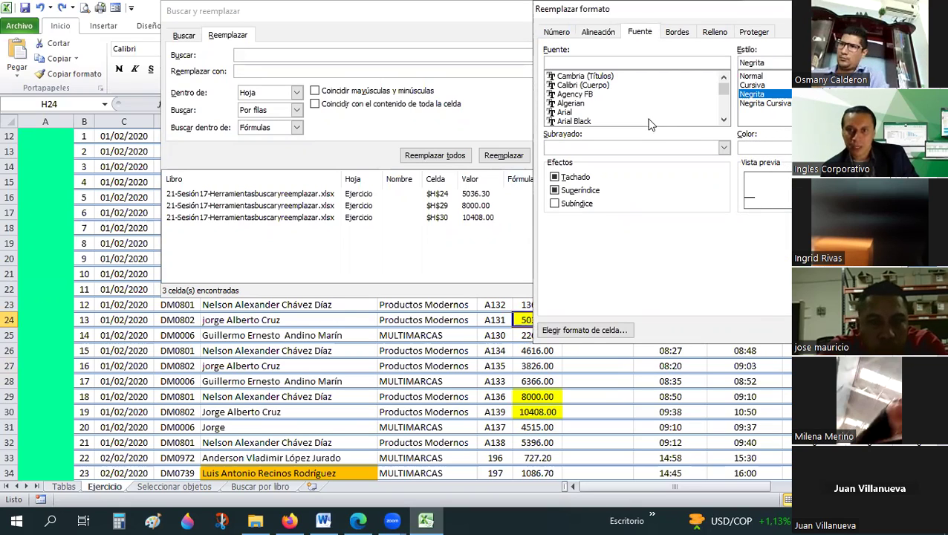
{"action": "key", "text": "Return"}
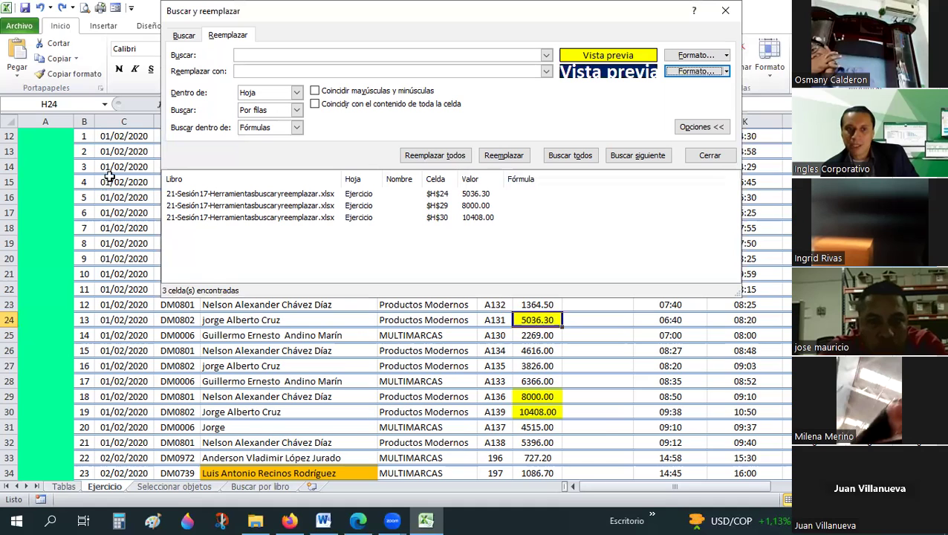
{"action": "scroll", "coordinate": [109, 176], "scroll_direction": "up", "scroll_amount": 4}
{"action": "mouse_move", "coordinate": [491, 10]}
{"action": "left_mouse_down"}
{"action": "mouse_move", "coordinate": [490, 169]}
{"action": "mouse_move", "coordinate": [636, 45]}
{"action": "left_mouse_up"}
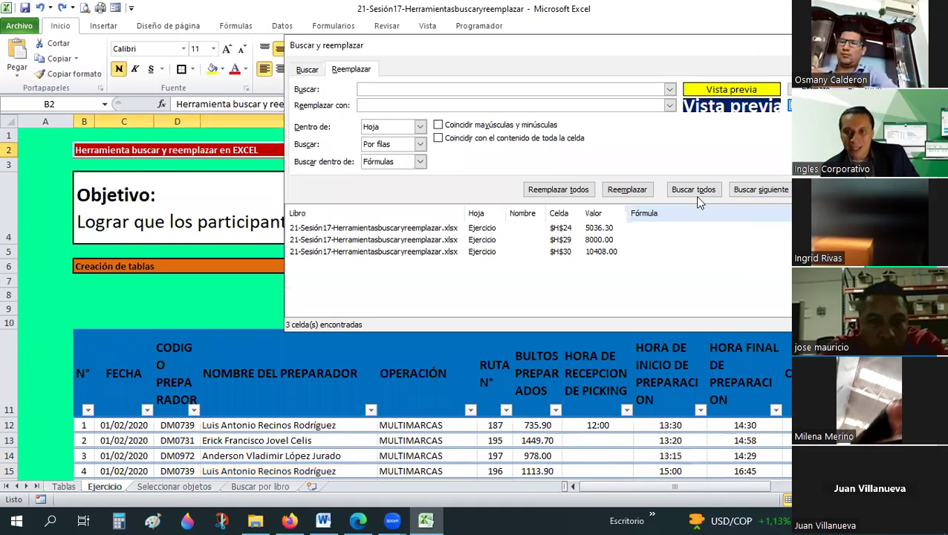
Step: Find all yellow cells, check H24, H29 and H30, and replace them with navy bold
{"action": "left_click", "coordinate": [693, 194]}
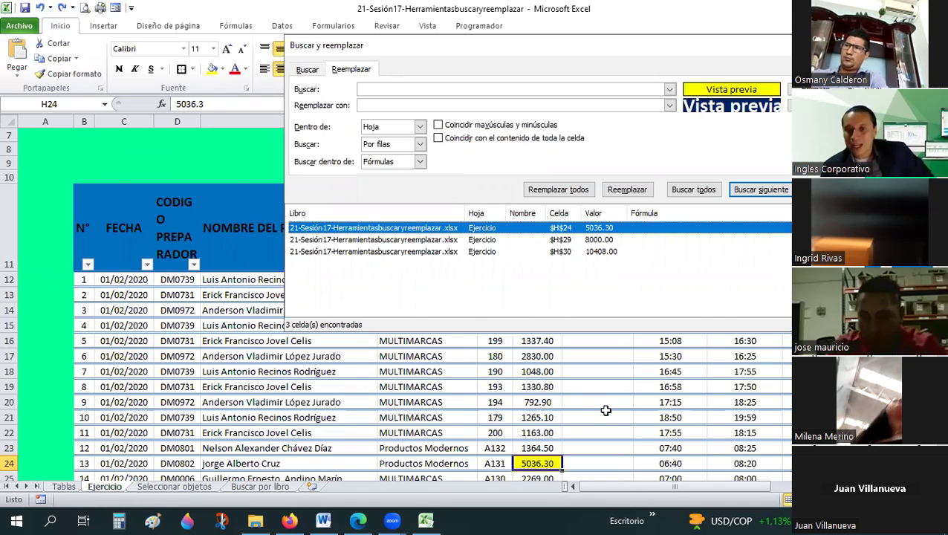
{"action": "left_click", "coordinate": [567, 228]}
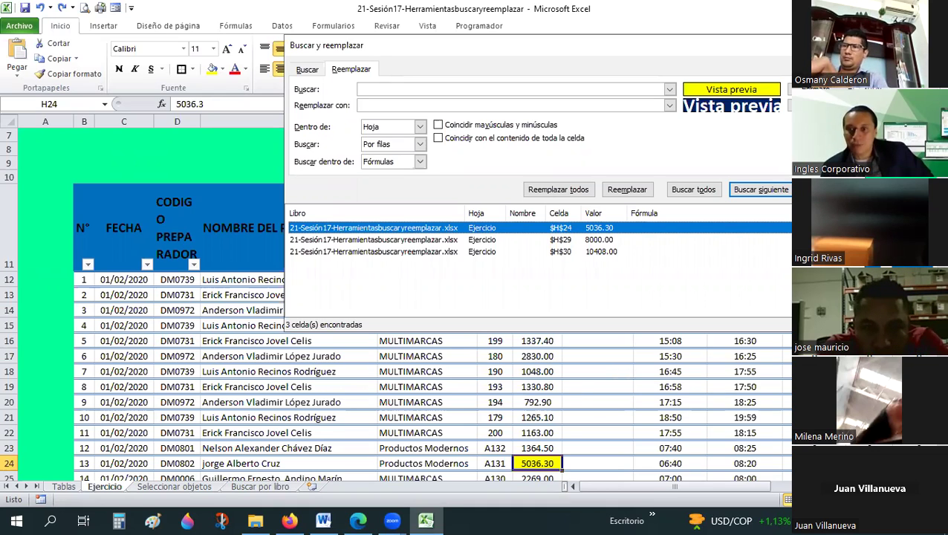
{"action": "left_click", "coordinate": [568, 240]}
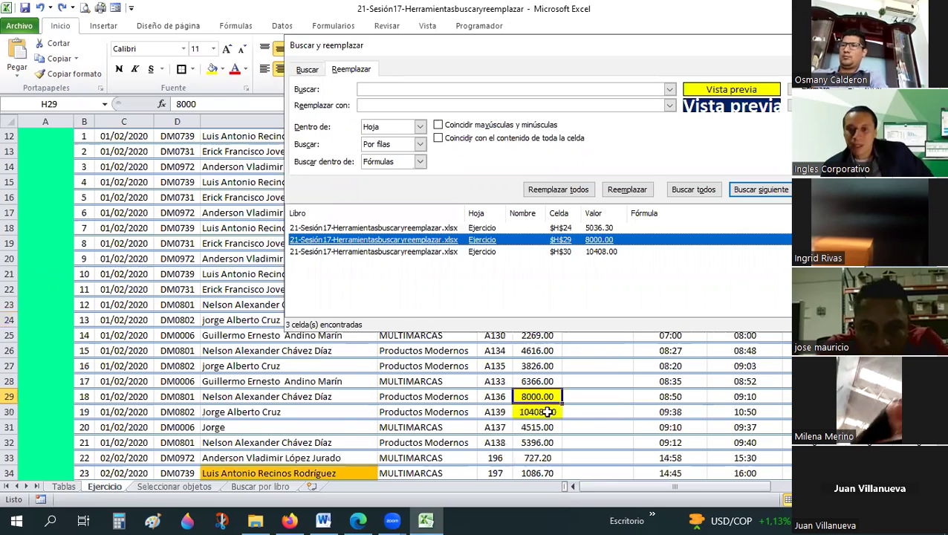
{"action": "left_click", "coordinate": [569, 252]}
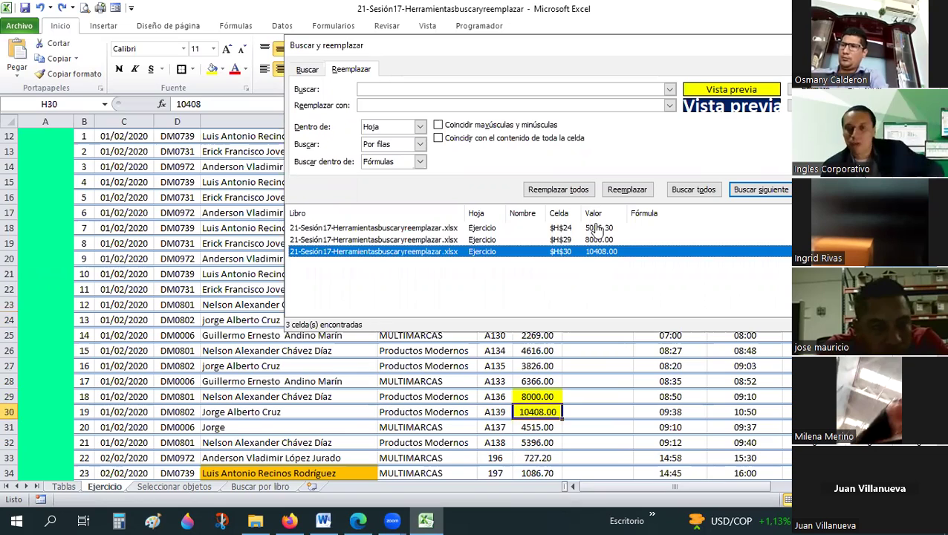
{"action": "left_click", "coordinate": [554, 191]}
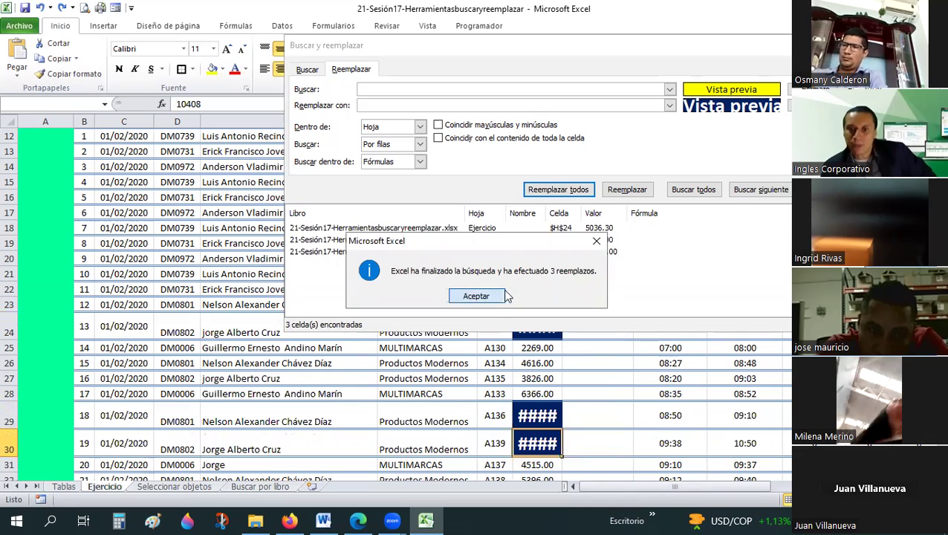
Step: Autofit column H so 5036.30, 8000.00 and 10408.00 display instead of ####
{"action": "left_click", "coordinate": [476, 295]}
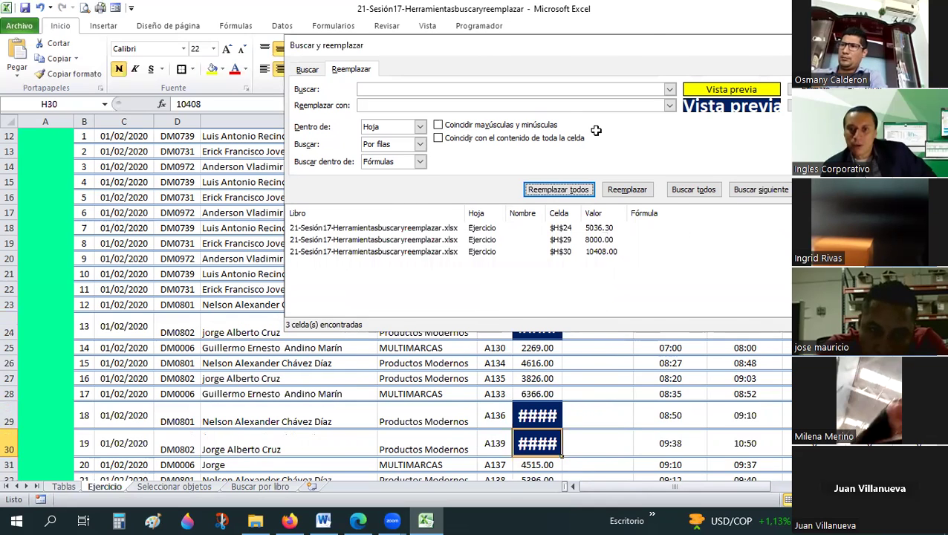
{"action": "key", "text": "Escape"}
{"action": "double_click", "coordinate": [562, 121]}
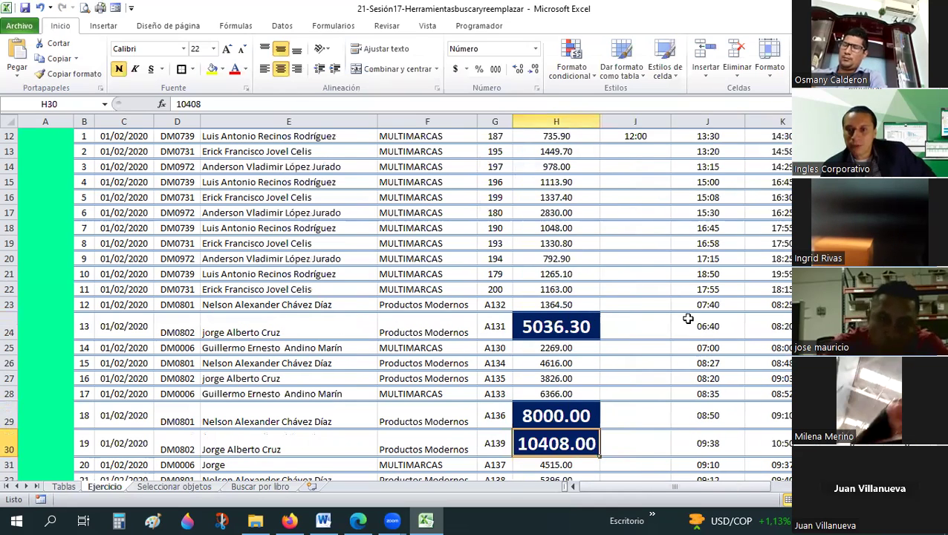
{"action": "scroll", "coordinate": [698, 328], "scroll_direction": "down", "scroll_amount": 2}
{"action": "key", "text": "Return"}
{"action": "key", "text": "Return"}
{"action": "key", "text": "Return"}
{"action": "key", "text": "Return"}
{"action": "key", "text": "Return"}
{"action": "key", "text": "Return"}
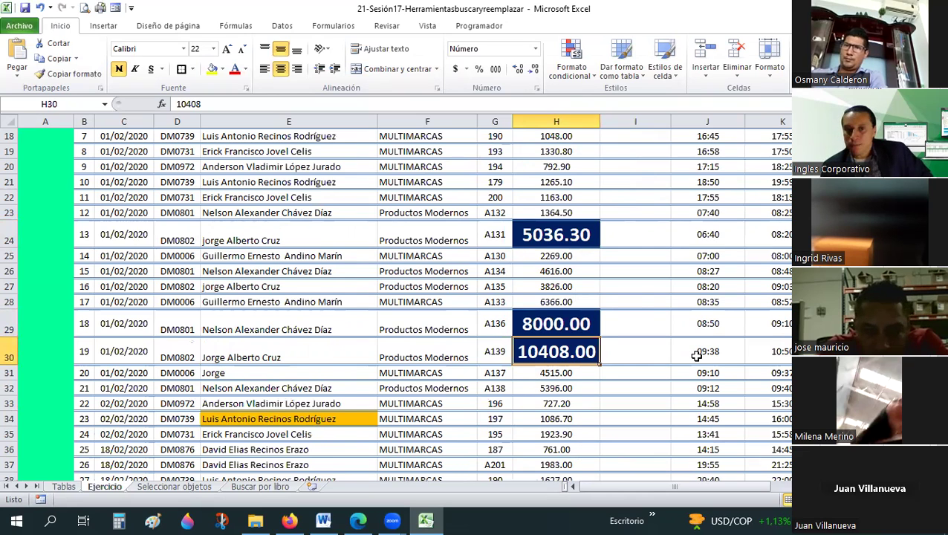
Step: Select cell J17 holding 15:30 and reopen Find and Replace
{"action": "scroll", "coordinate": [696, 356], "scroll_direction": "up", "scroll_amount": 4}
{"action": "scroll", "coordinate": [696, 355], "scroll_direction": "up", "scroll_amount": 1}
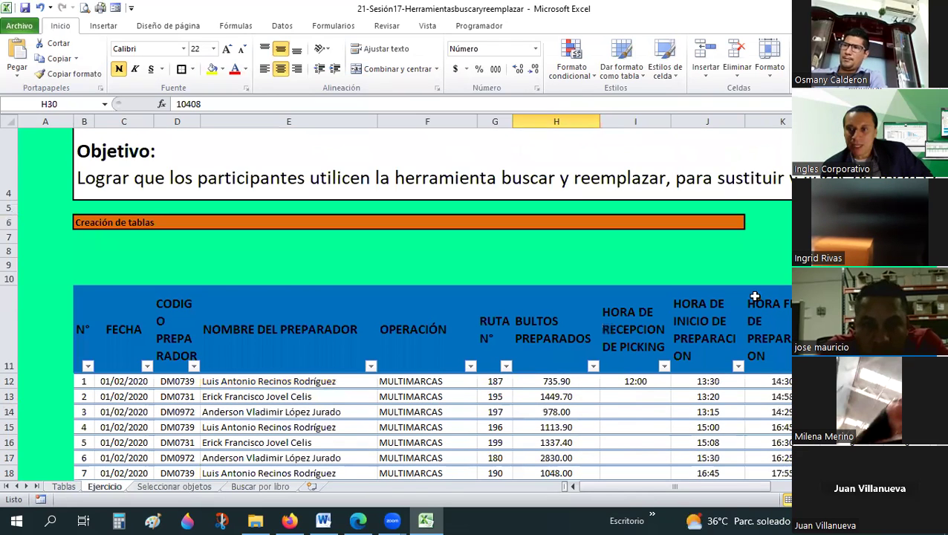
{"action": "scroll", "coordinate": [753, 295], "scroll_direction": "down", "scroll_amount": 1}
{"action": "left_click", "coordinate": [707, 356]}
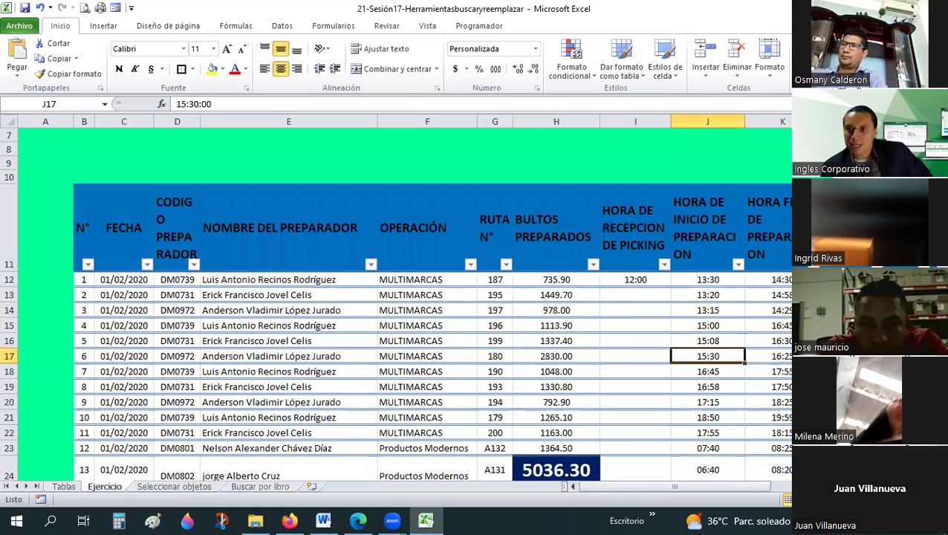
{"action": "key", "text": "ctrl+l"}
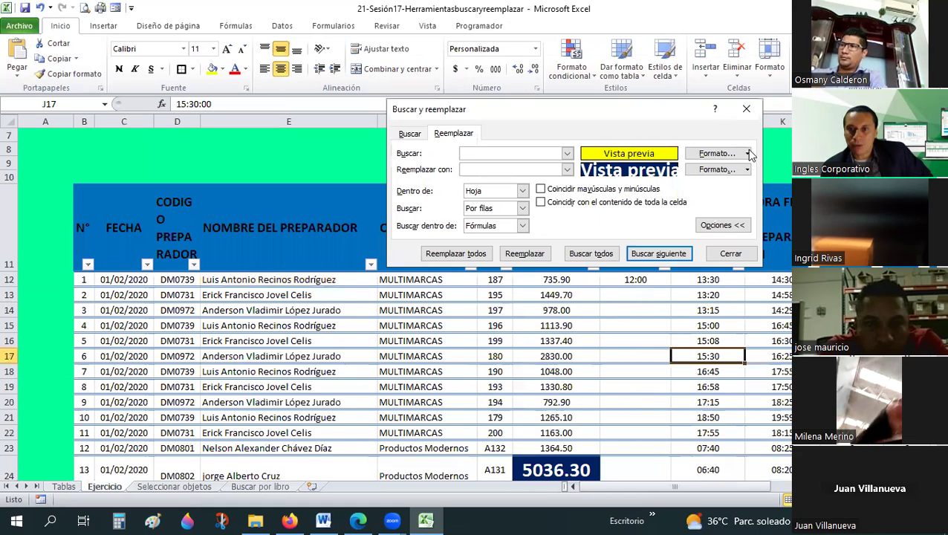
Step: Clear both the search and replacement formats, then choose to take the search format from a cell
{"action": "left_click", "coordinate": [747, 153]}
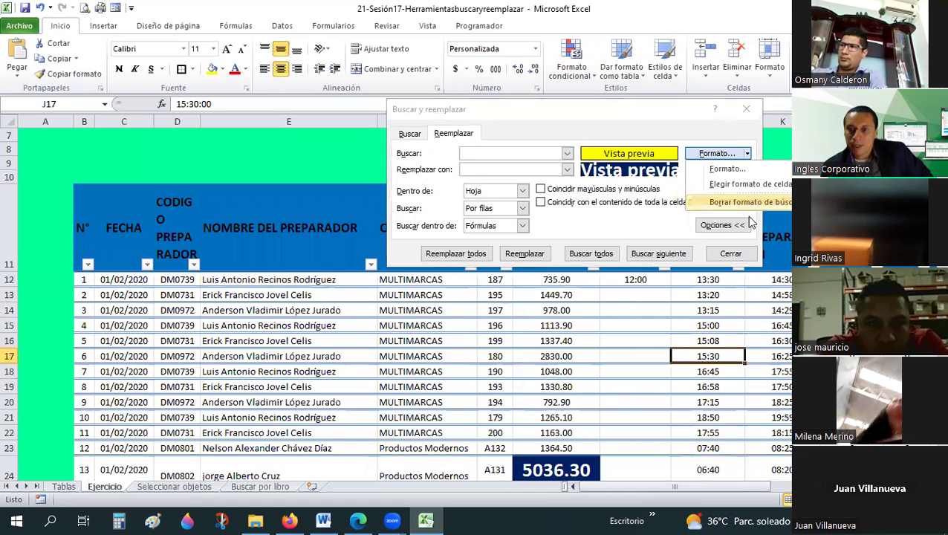
{"action": "left_click", "coordinate": [750, 202]}
{"action": "left_click", "coordinate": [747, 169]}
{"action": "left_click", "coordinate": [743, 216]}
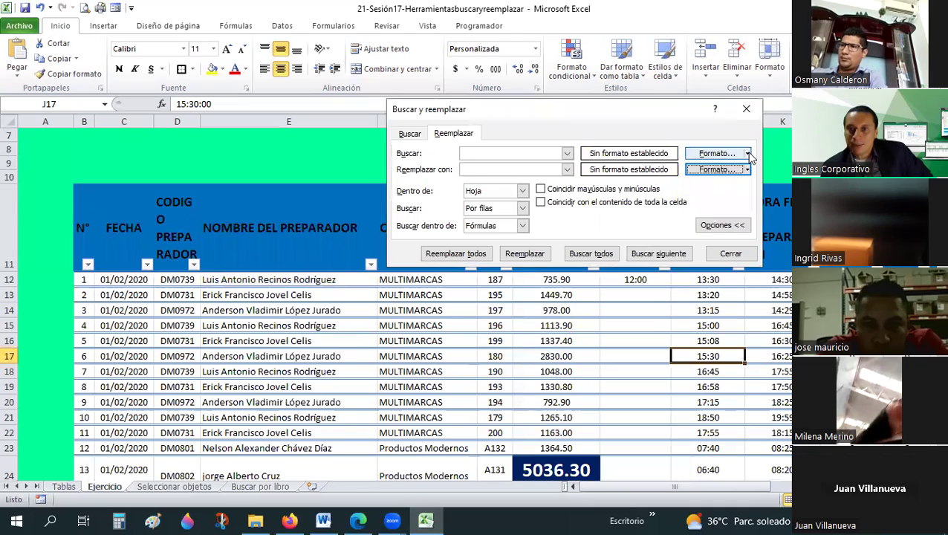
{"action": "left_click", "coordinate": [748, 153]}
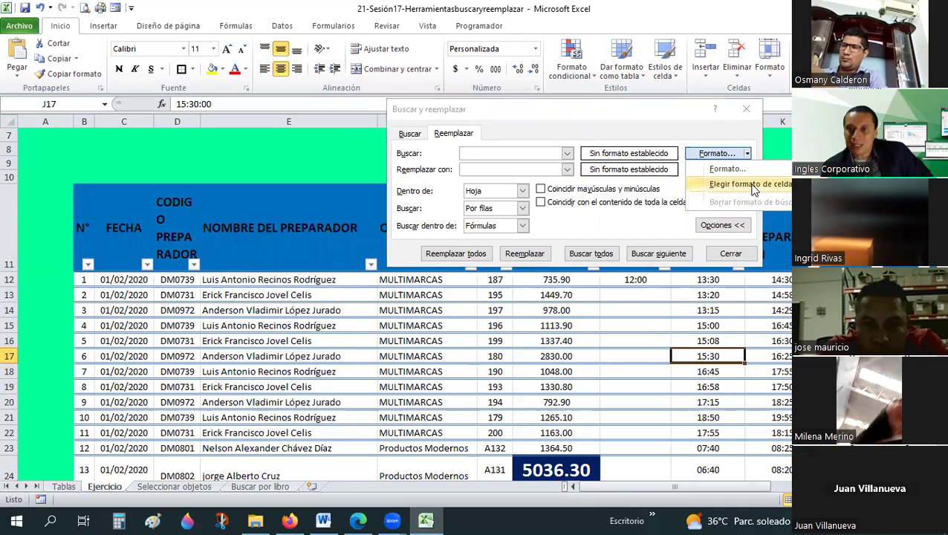
{"action": "left_click", "coordinate": [752, 183]}
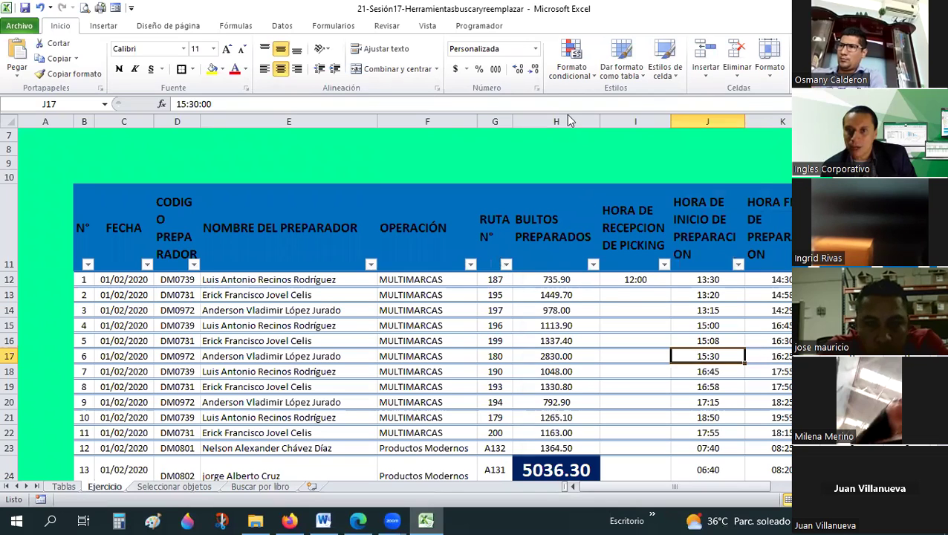
Step: Review the search format's protection and fill settings, then switch to picking it from a sheet cell
{"action": "key", "text": "ctrl+h"}
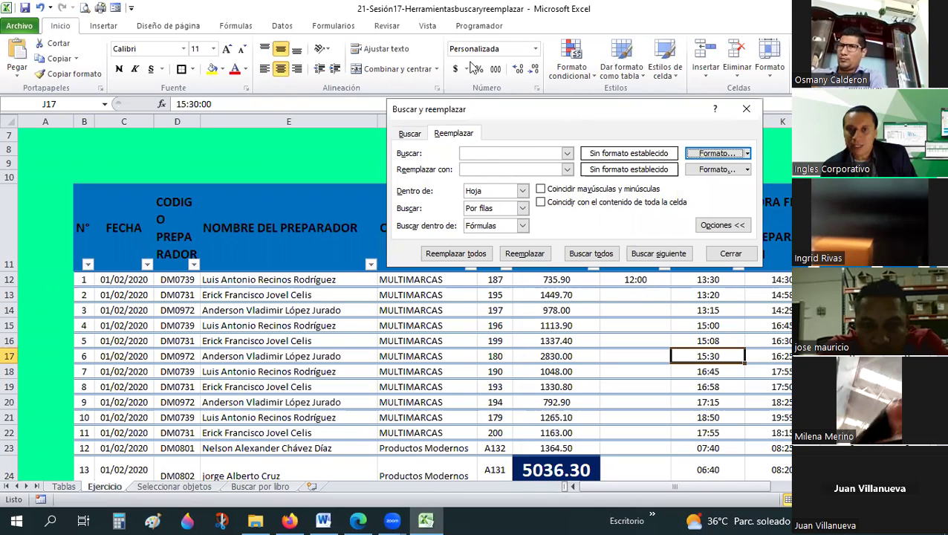
{"action": "key", "text": "alt+o"}
{"action": "left_click_drag", "start_coordinate": [520, 52], "coordinate": [220, 63]}
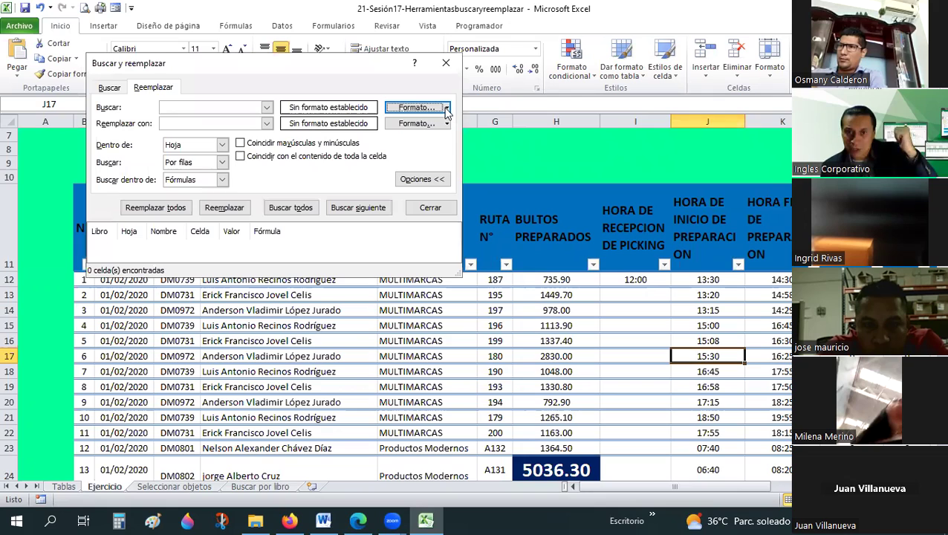
{"action": "left_click", "coordinate": [447, 109]}
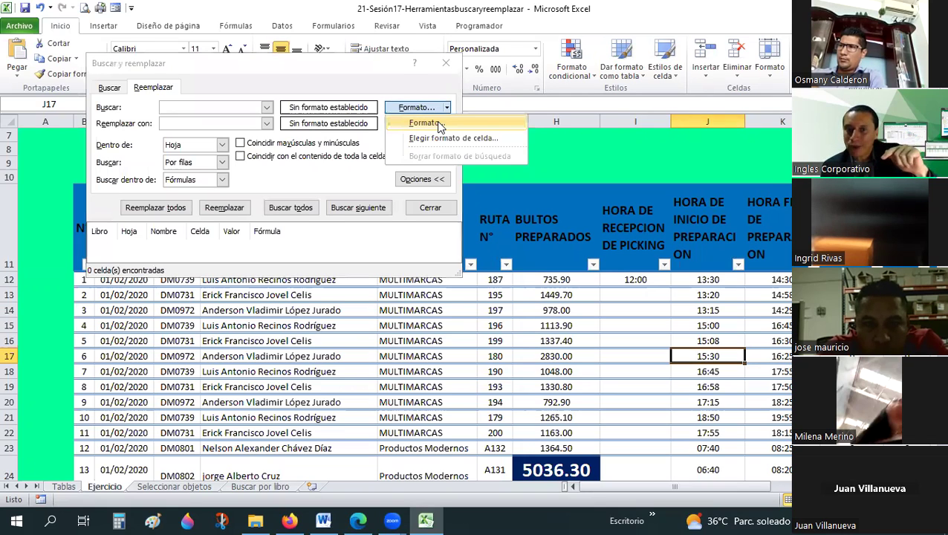
{"action": "left_click", "coordinate": [439, 124]}
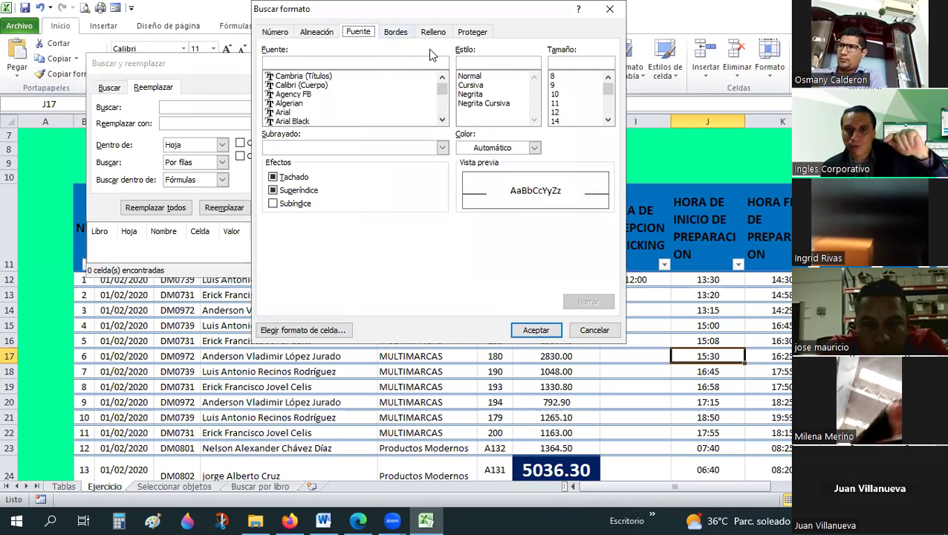
{"action": "left_click", "coordinate": [467, 33]}
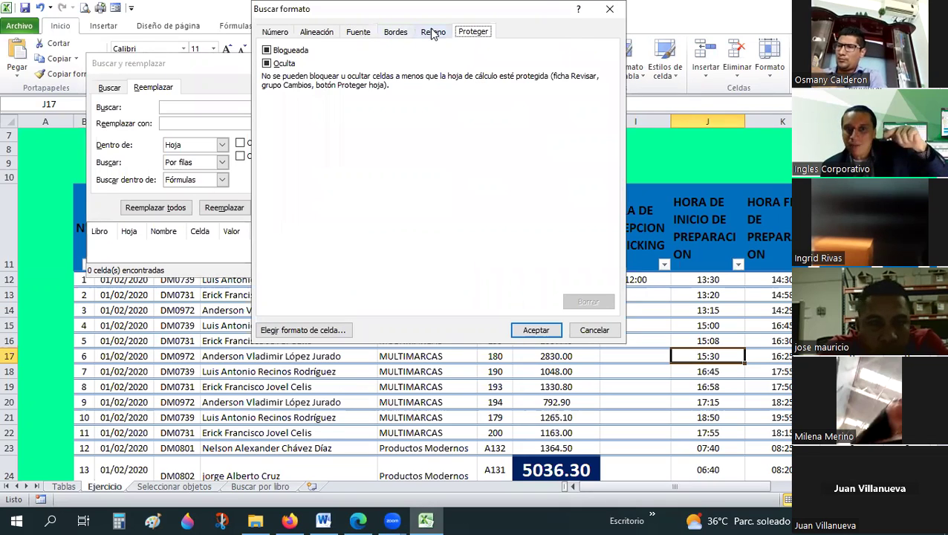
{"action": "left_click", "coordinate": [434, 32]}
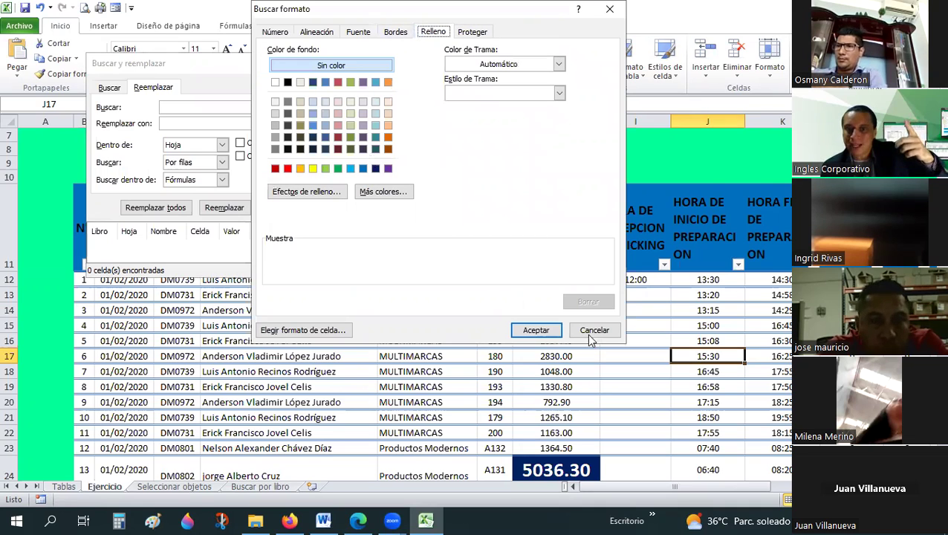
{"action": "key", "text": "Escape"}
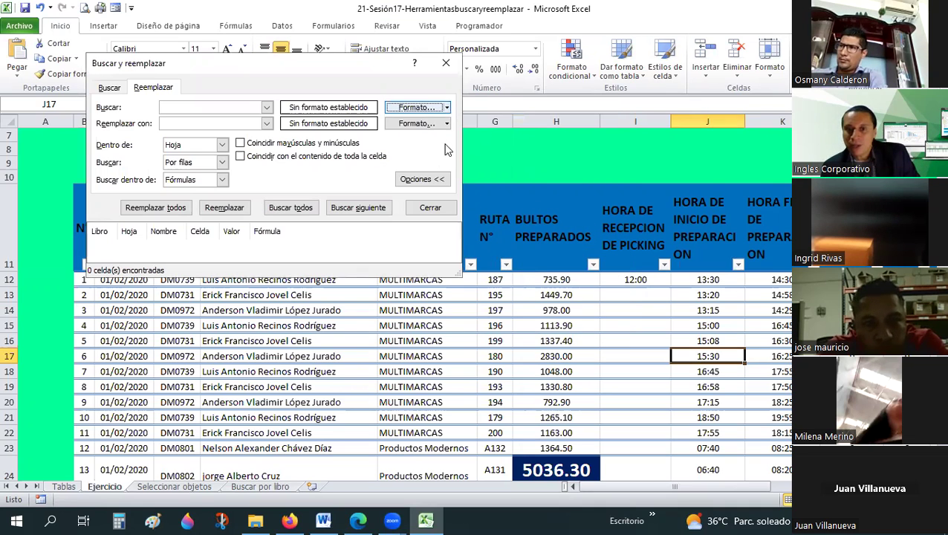
{"action": "left_click", "coordinate": [447, 108]}
{"action": "left_click", "coordinate": [446, 141]}
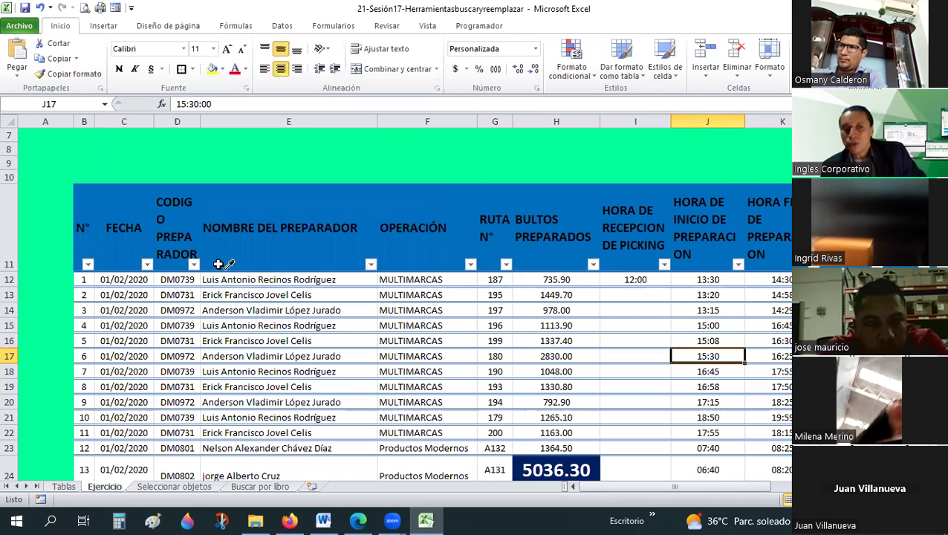
Step: Capture the navy bold style of header row B11:K11 as the search format
{"action": "mouse_move", "coordinate": [82, 222]}
{"action": "left_mouse_down"}
{"action": "mouse_move", "coordinate": [780, 223]}
{"action": "mouse_move", "coordinate": [731, 327]}
{"action": "mouse_move", "coordinate": [677, 231]}
{"action": "left_mouse_up"}
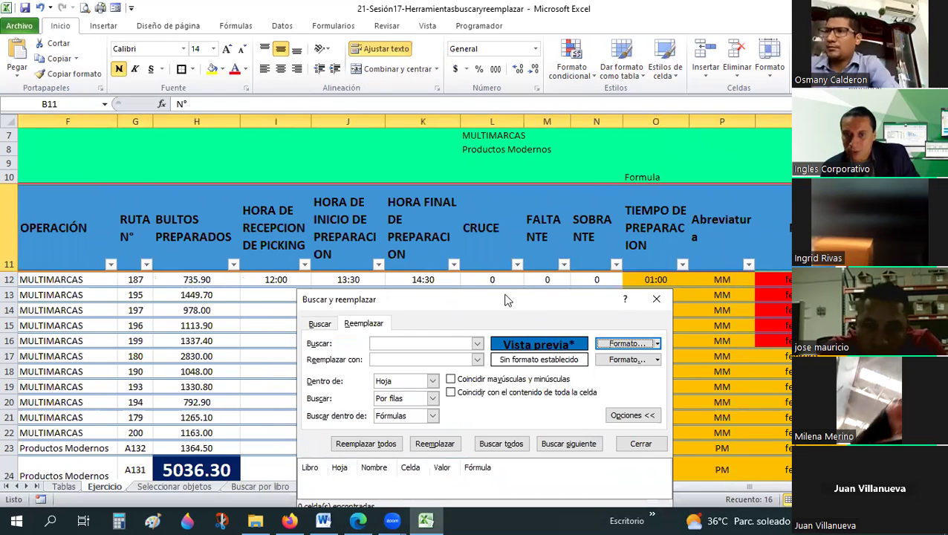
{"action": "left_click_drag", "start_coordinate": [479, 182], "coordinate": [483, 176]}
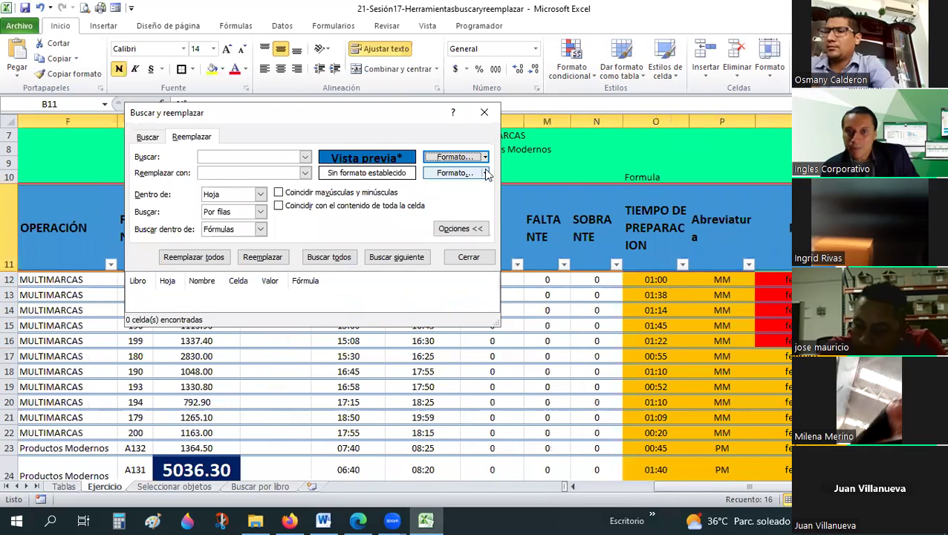
{"action": "left_click", "coordinate": [485, 173]}
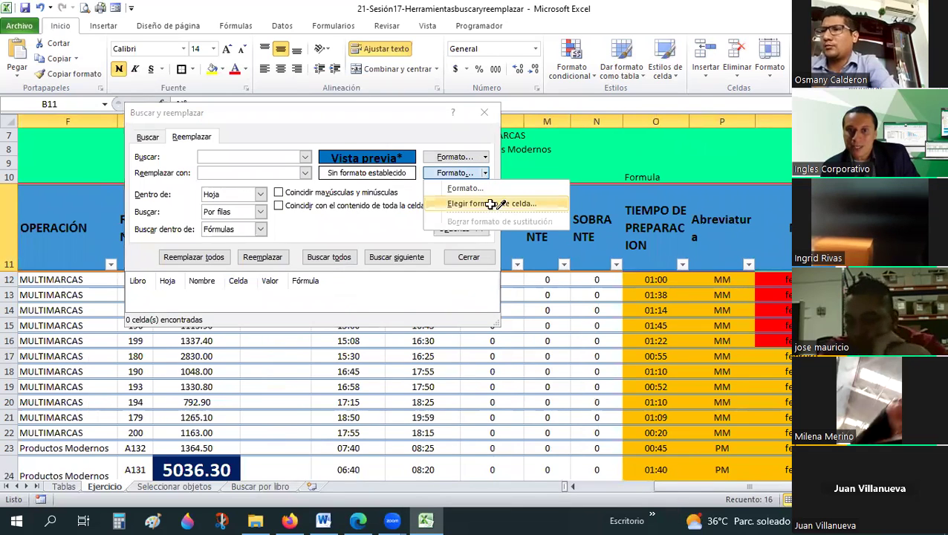
Step: Sample a sheet cell's format as the starting replacement format
{"action": "left_click", "coordinate": [491, 204]}
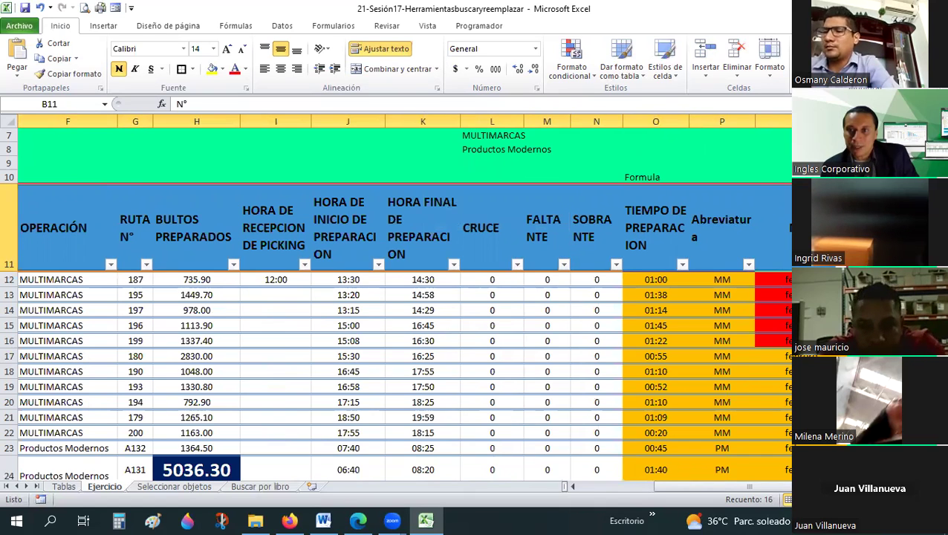
{"action": "left_click", "coordinate": [510, 248]}
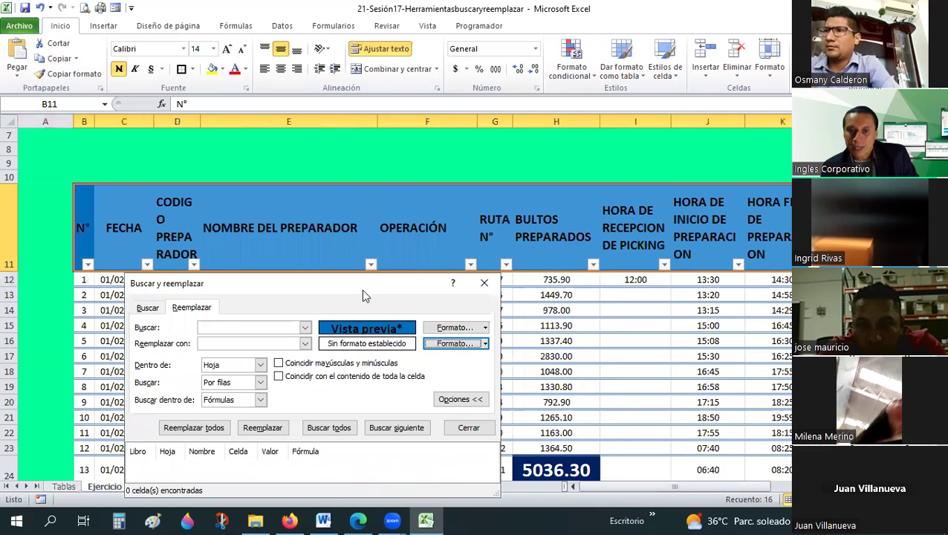
{"action": "left_click_drag", "start_coordinate": [363, 287], "coordinate": [262, 242]}
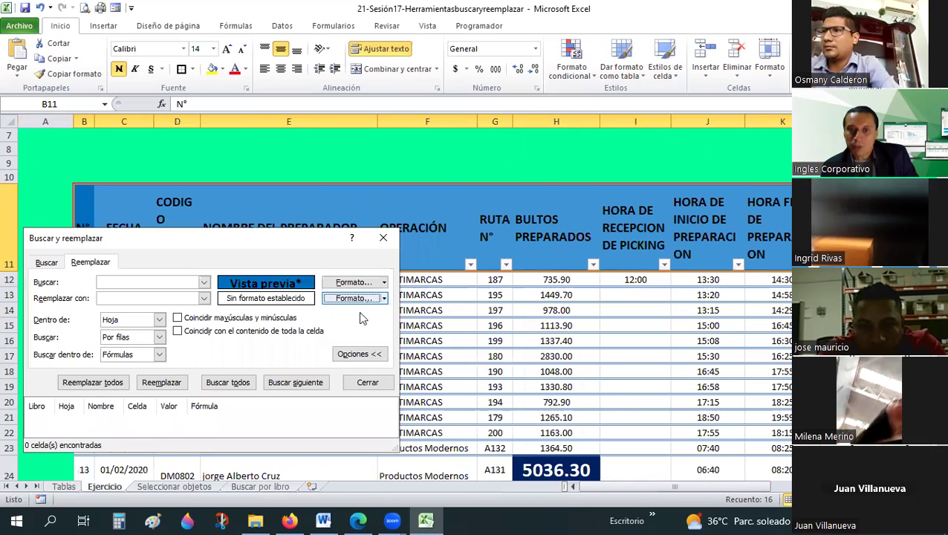
{"action": "left_click", "coordinate": [350, 300]}
{"action": "key", "text": "Return"}
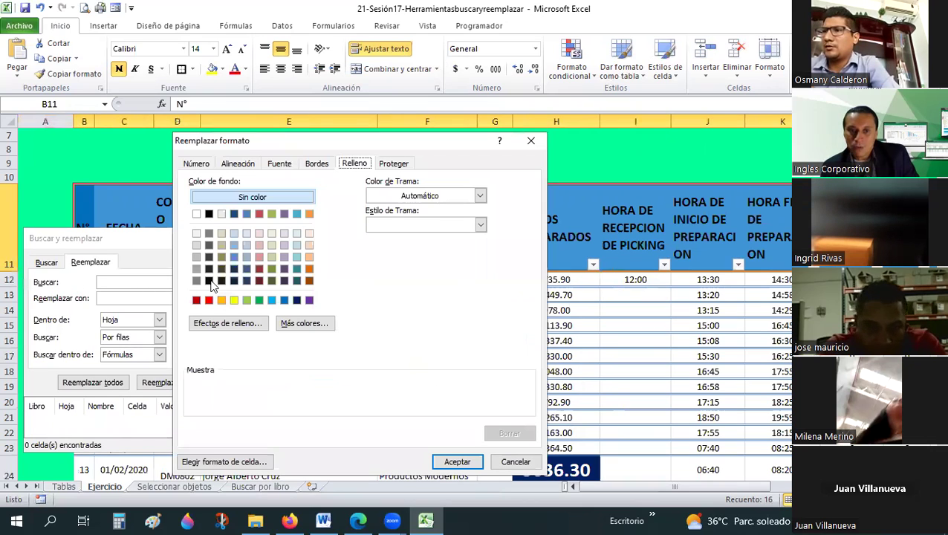
Step: Make the replacement format a pure black fill with bold italic text
{"action": "left_click", "coordinate": [209, 280]}
{"action": "left_click", "coordinate": [209, 214]}
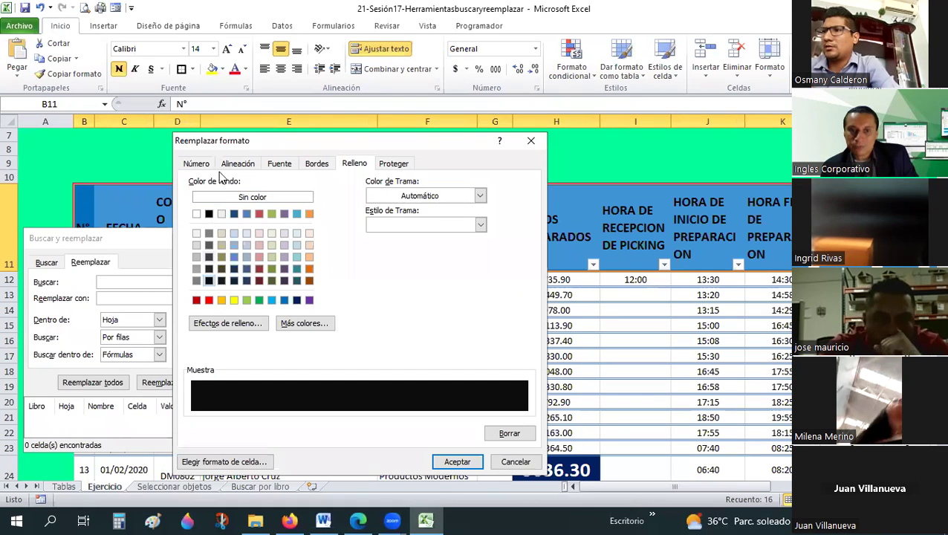
{"action": "left_click", "coordinate": [238, 163]}
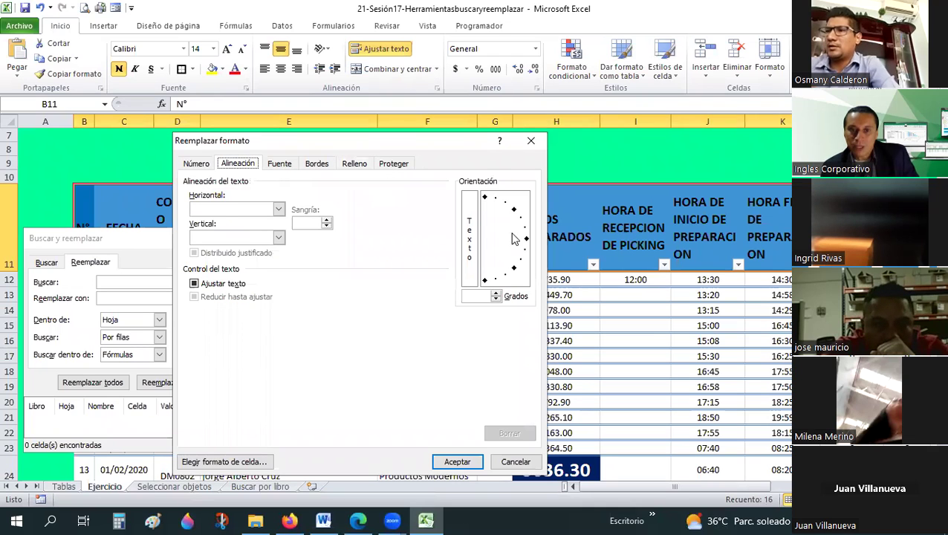
{"action": "key", "text": "ctrl+Tab"}
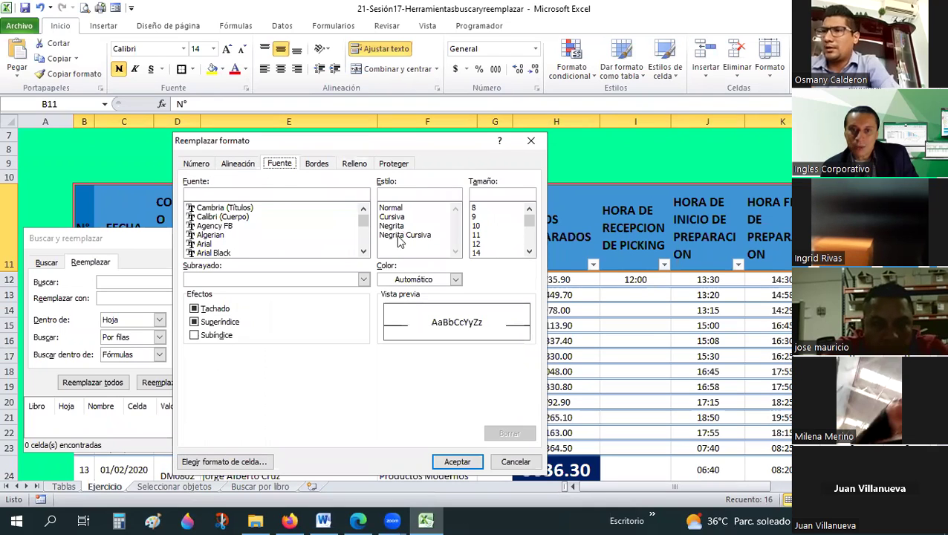
{"action": "left_click", "coordinate": [399, 236]}
{"action": "left_click_drag", "start_coordinate": [529, 222], "coordinate": [529, 234]}
{"action": "left_click", "coordinate": [400, 281]}
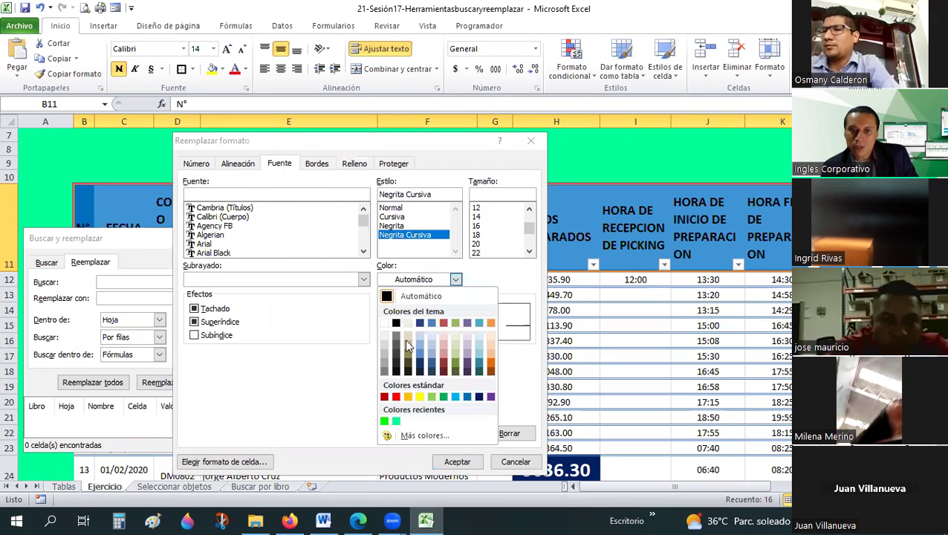
{"action": "left_click", "coordinate": [457, 463]}
{"action": "key", "text": "Return"}
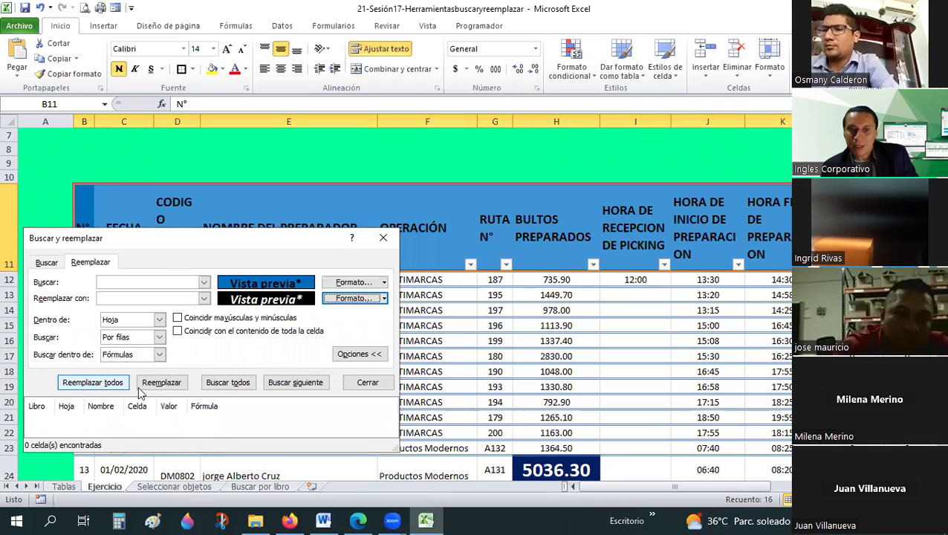
Step: Replace the blue header format in all 16 cells with black bold italic
{"action": "key", "text": "shift+Tab"}
{"action": "key", "text": "shift+Tab"}
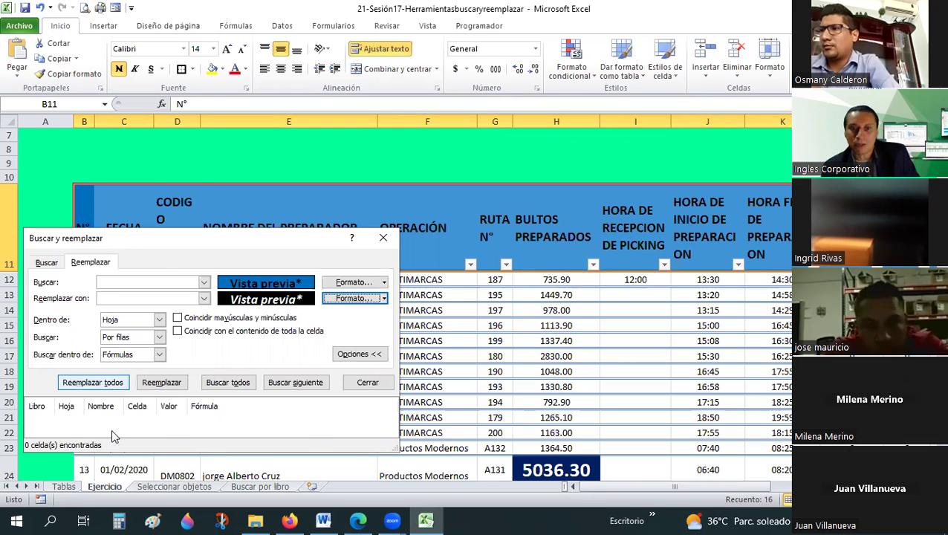
{"action": "left_click", "coordinate": [113, 384]}
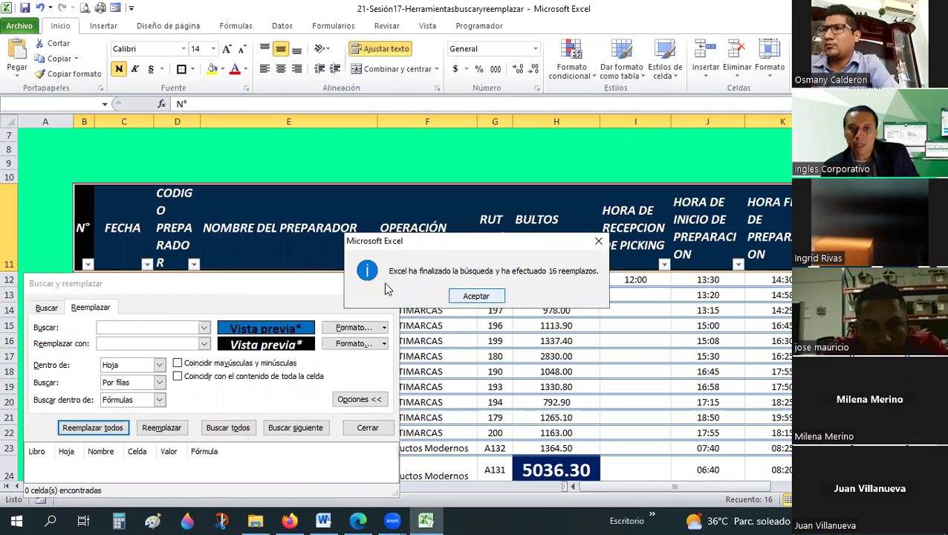
{"action": "key", "text": "Return"}
{"action": "key", "text": "Escape"}
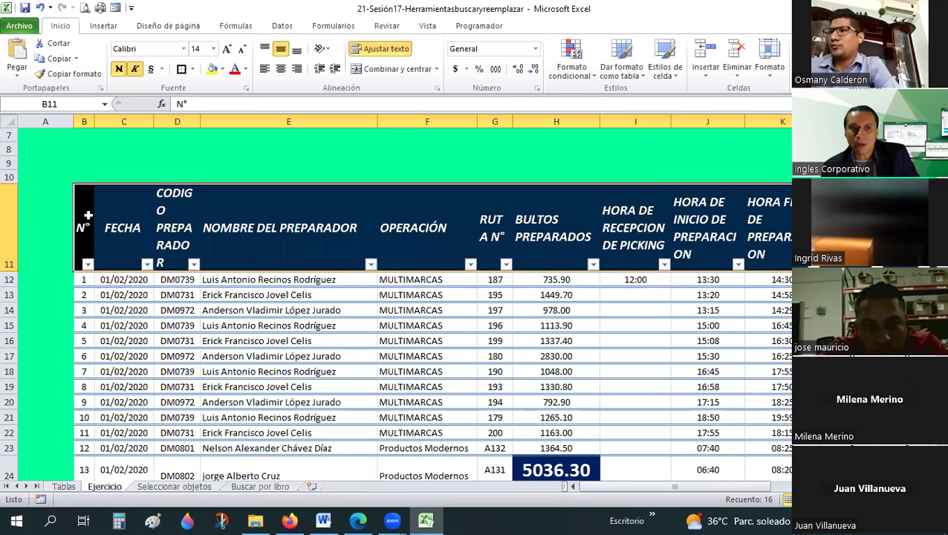
Step: Bring the start of the table back into view and reopen Find and Replace
{"action": "left_click_drag", "start_coordinate": [781, 231], "coordinate": [783, 234]}
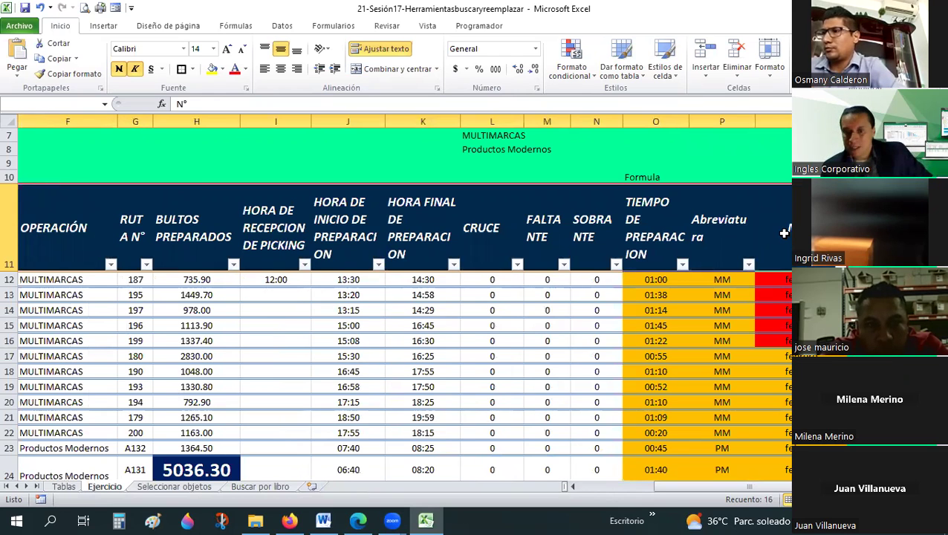
{"action": "left_click", "coordinate": [603, 487]}
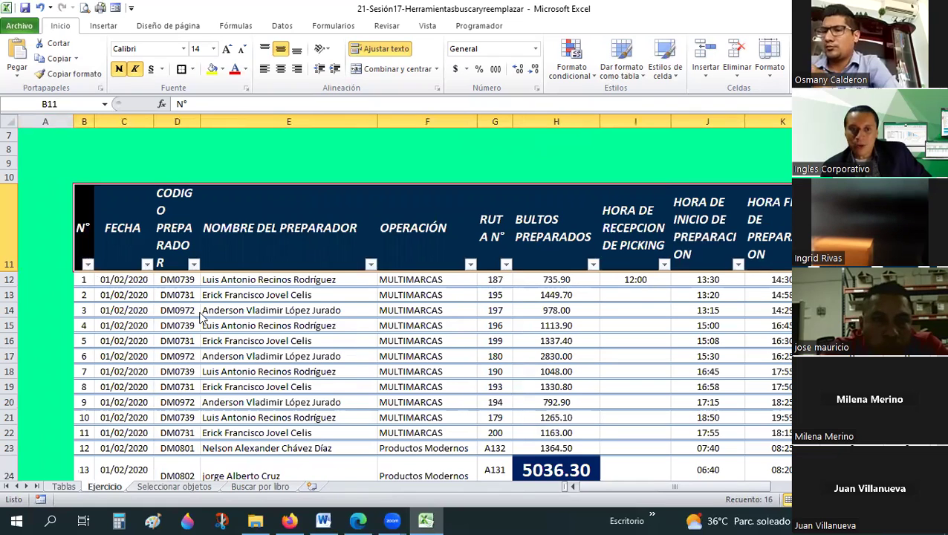
{"action": "key", "text": "ctrl+l"}
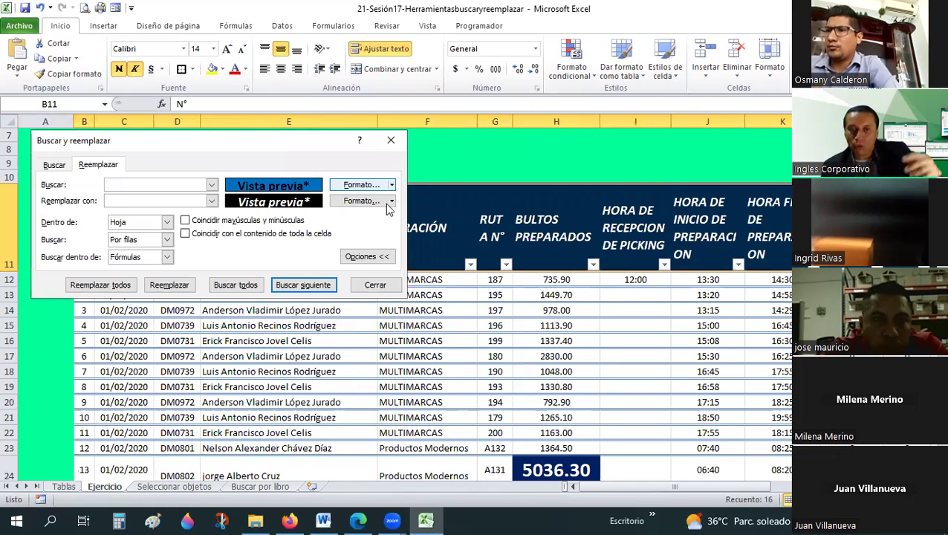
Step: Check the search and replacement Format option lists in Find and Replace
{"action": "left_click", "coordinate": [385, 202]}
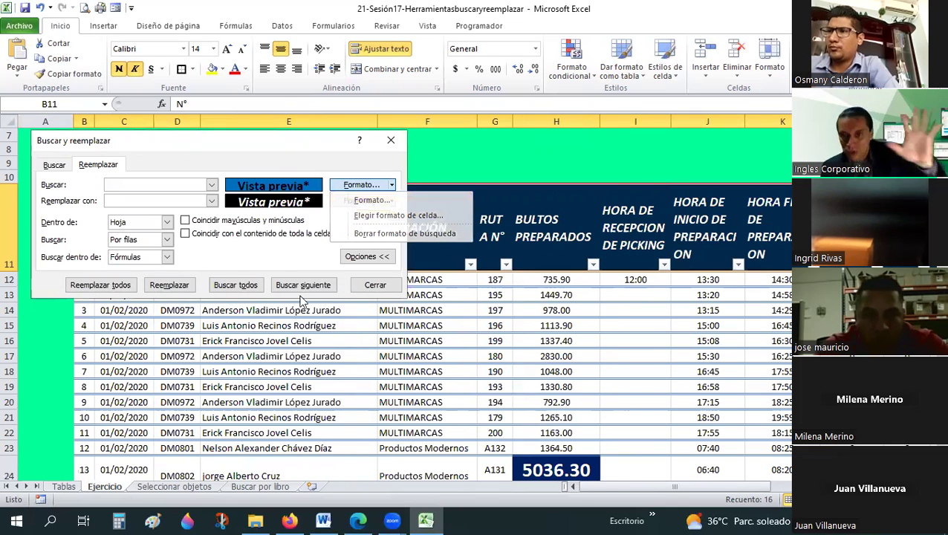
{"action": "left_click_drag", "start_coordinate": [261, 141], "coordinate": [302, 301]}
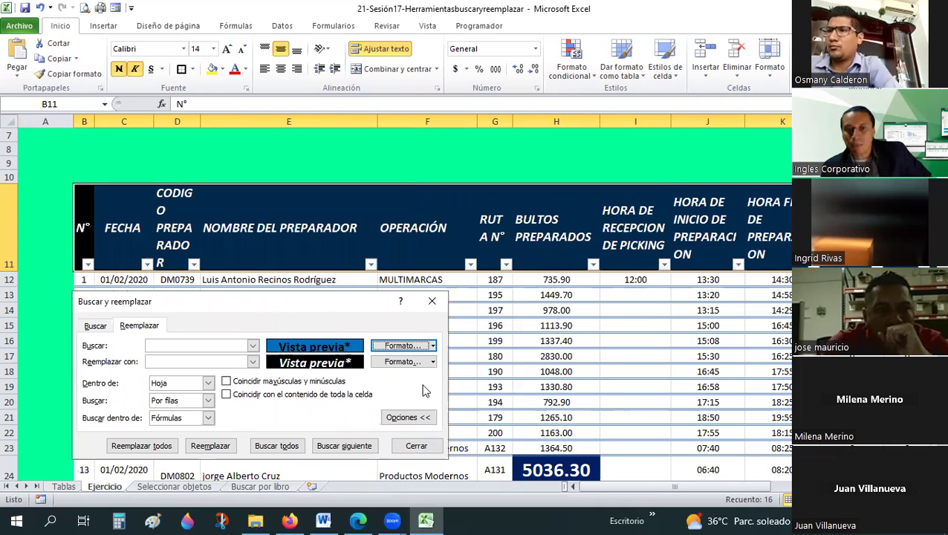
{"action": "left_click", "coordinate": [432, 345]}
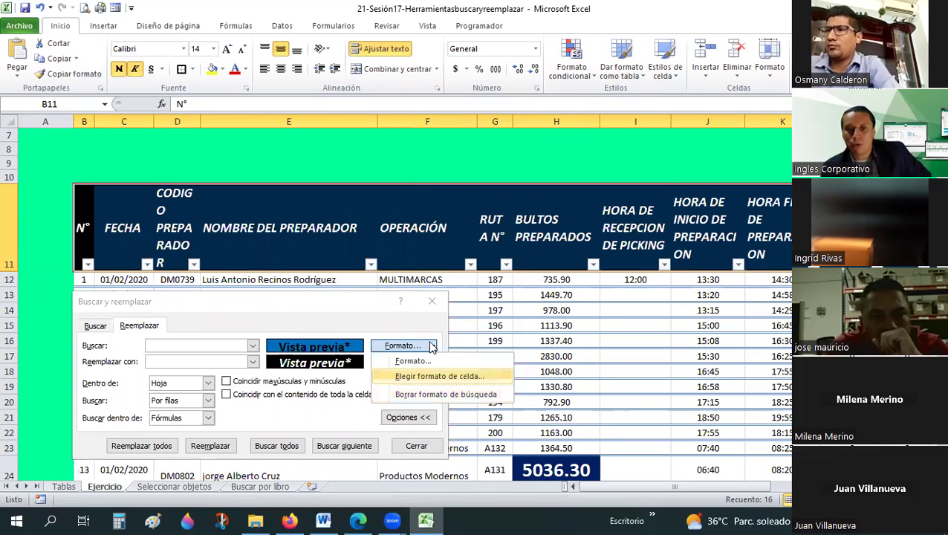
{"action": "key", "text": "Escape"}
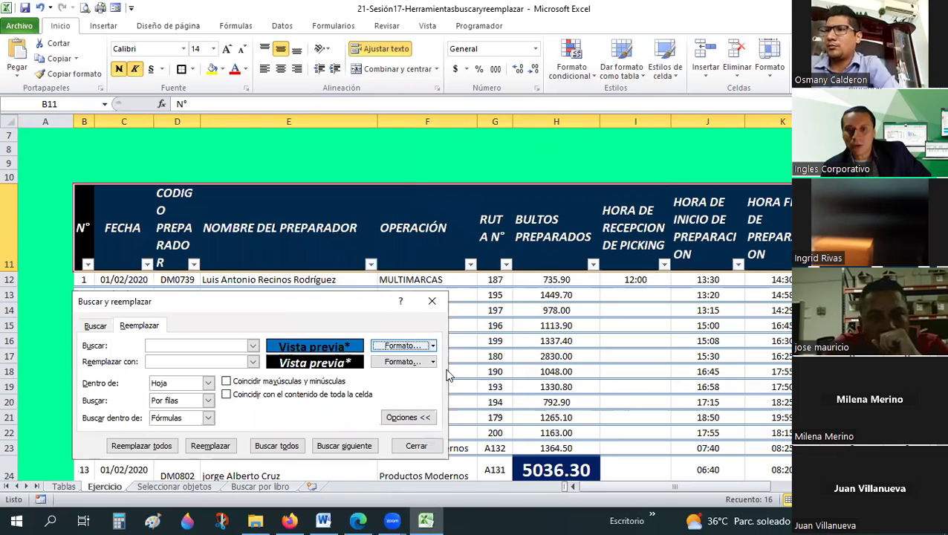
{"action": "left_click", "coordinate": [432, 362]}
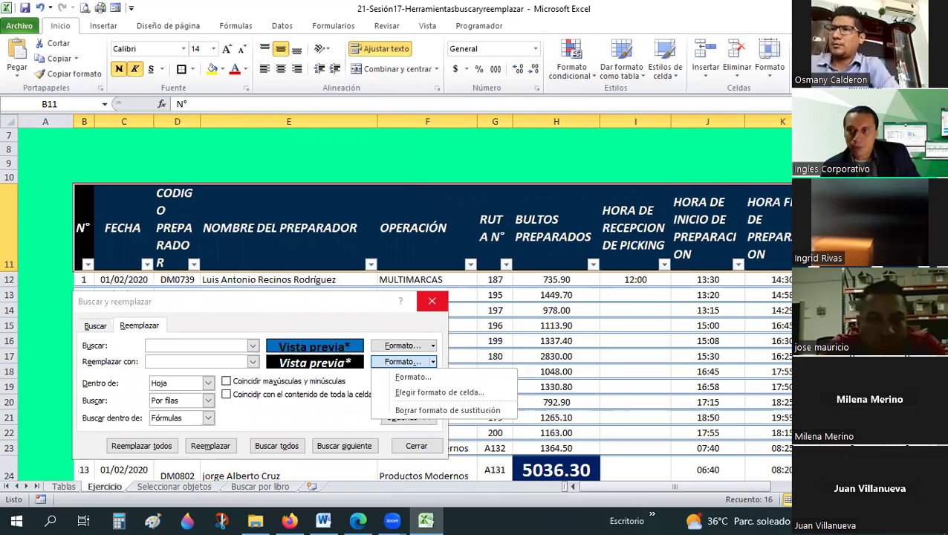
Step: Close Find and Replace, select H13, and restore Excel beside the browser window
{"action": "left_click", "coordinate": [431, 301]}
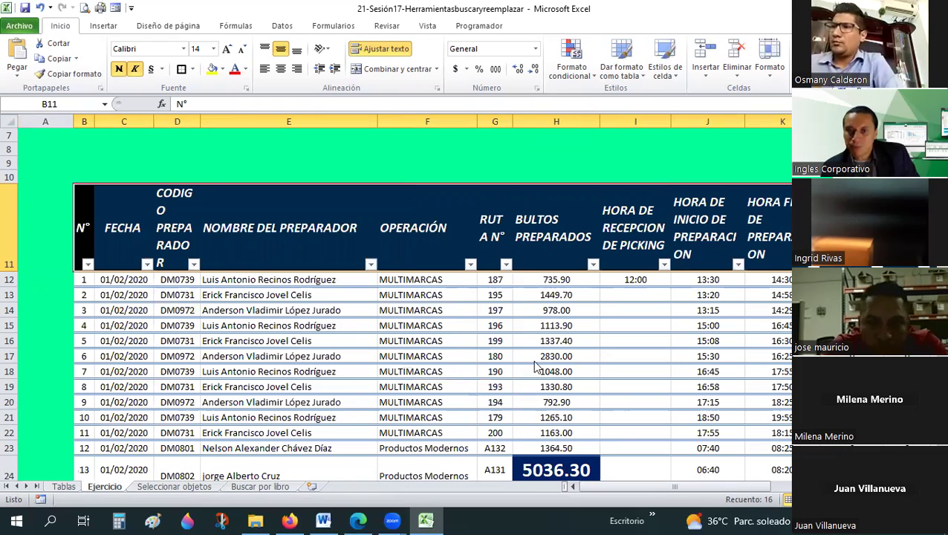
{"action": "left_click", "coordinate": [538, 296]}
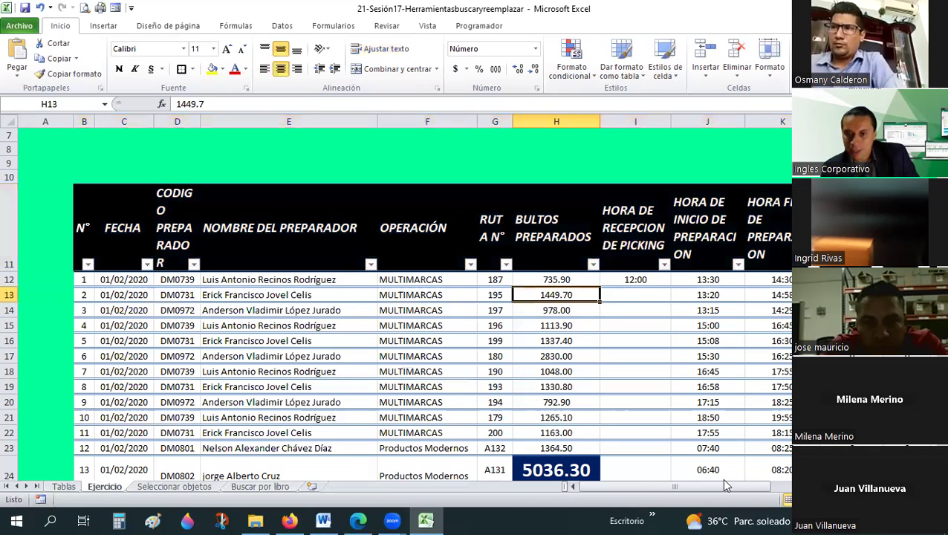
{"action": "scroll", "coordinate": [696, 295], "scroll_direction": "right", "scroll_amount": 3}
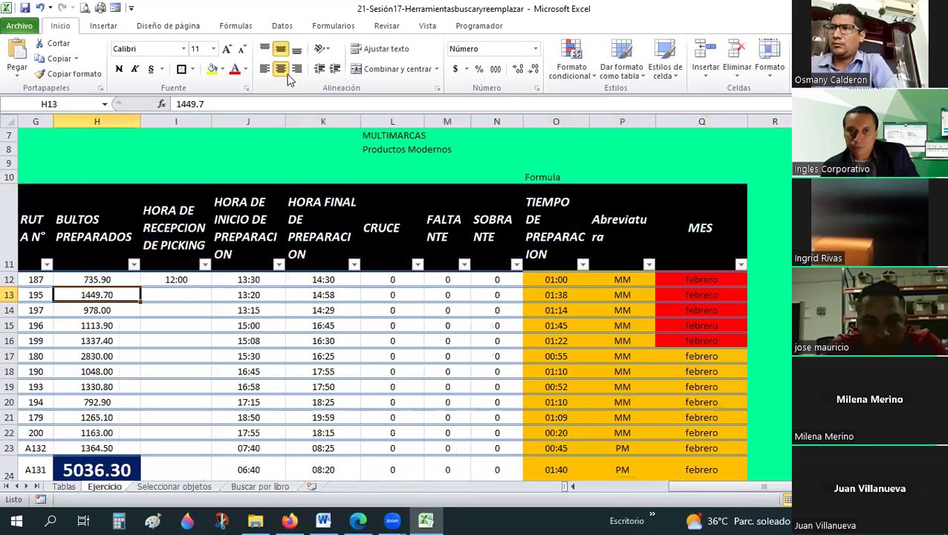
{"action": "left_click_drag", "start_coordinate": [245, 9], "coordinate": [222, 31]}
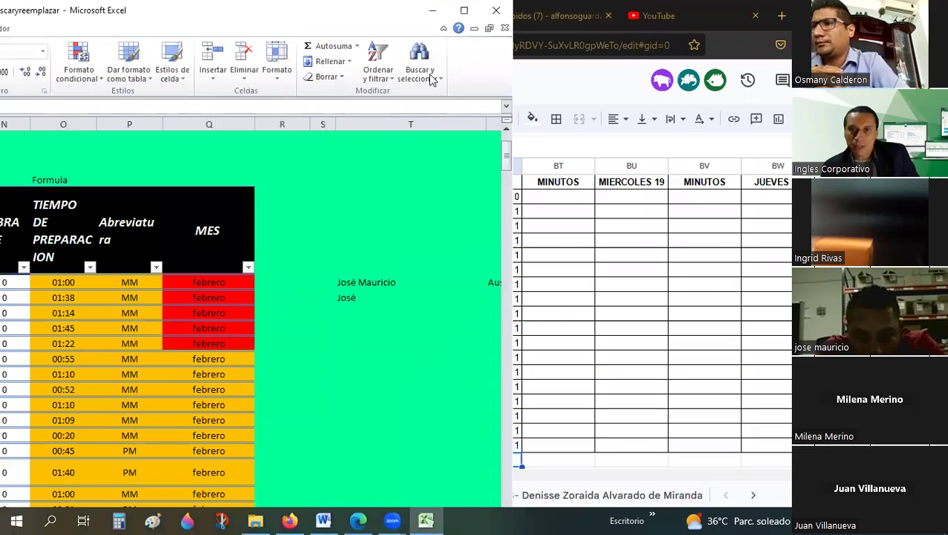
{"action": "left_click", "coordinate": [431, 76]}
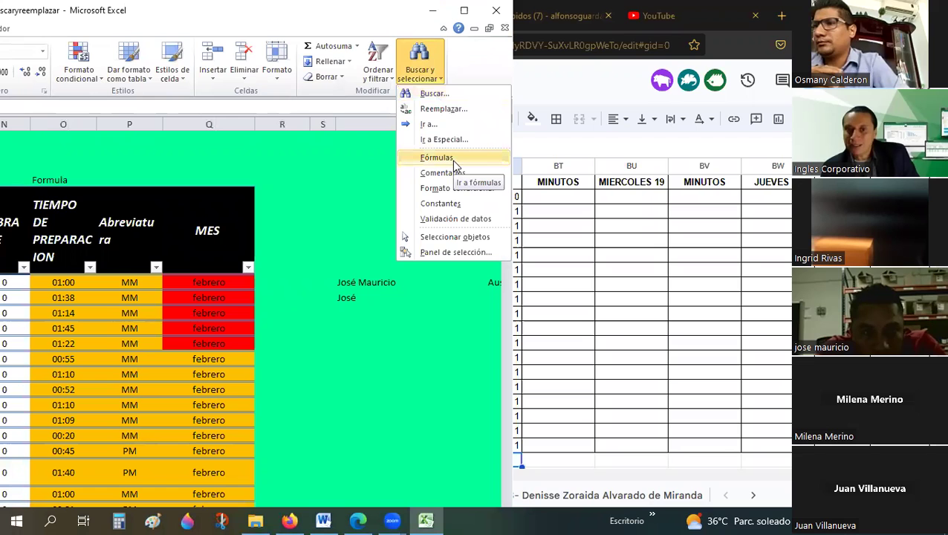
{"action": "left_click", "coordinate": [451, 159]}
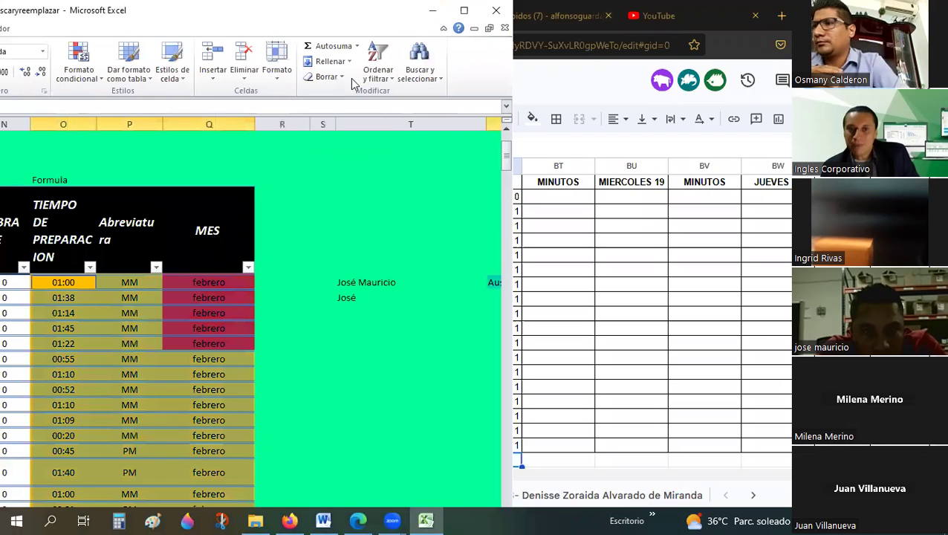
{"action": "double_click", "coordinate": [307, 15]}
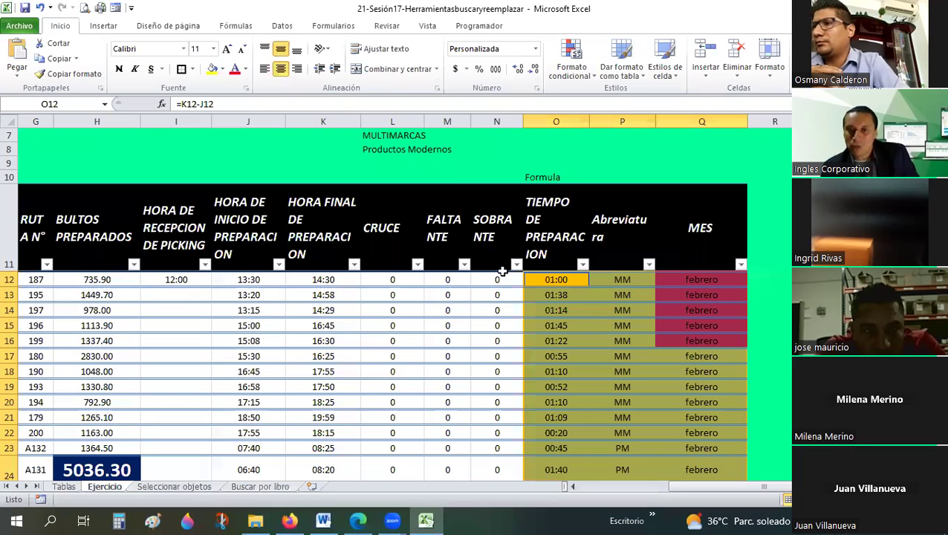
{"action": "left_click_drag", "start_coordinate": [726, 491], "coordinate": [656, 491]}
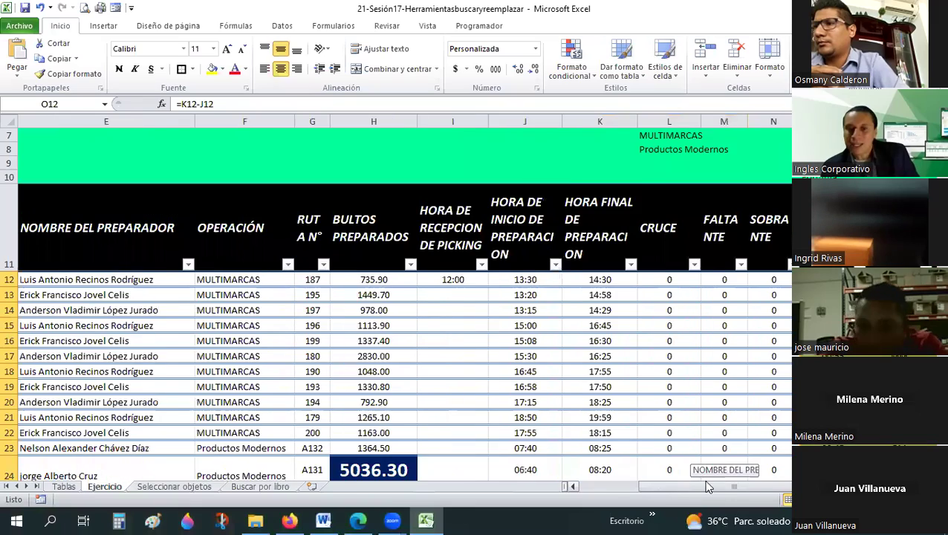
{"action": "scroll", "coordinate": [663, 304], "scroll_direction": "down", "scroll_amount": 2}
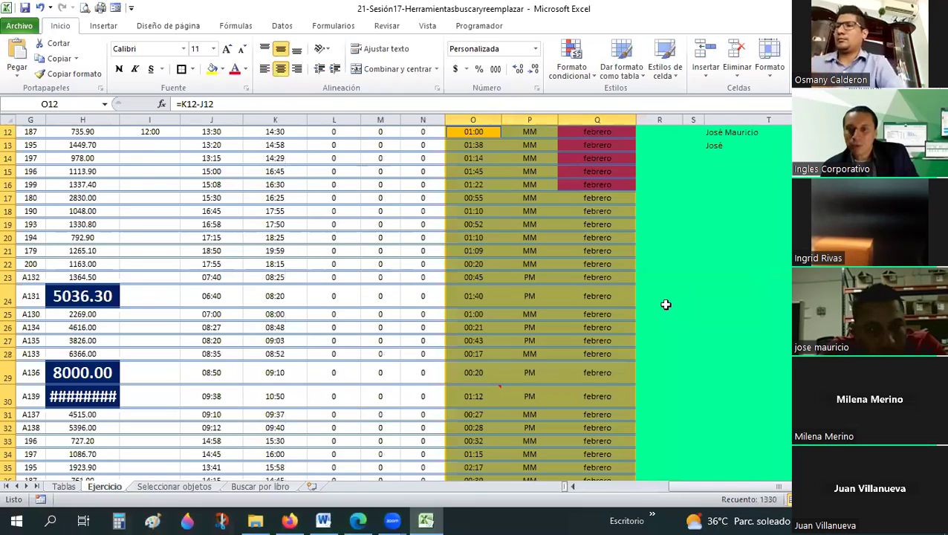
{"action": "scroll", "coordinate": [665, 304], "scroll_direction": "down", "scroll_amount": 2}
{"action": "scroll", "coordinate": [666, 304], "scroll_direction": "down", "scroll_amount": 10}
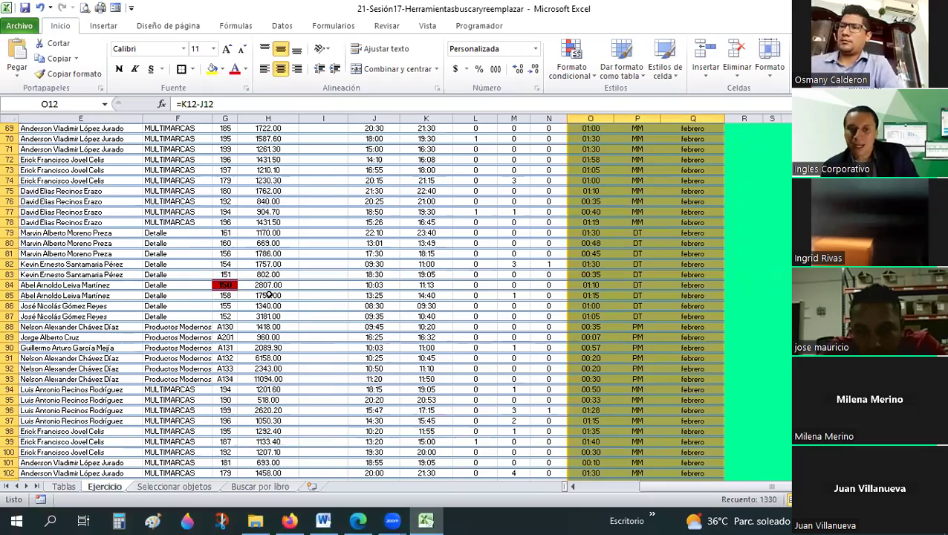
{"action": "scroll", "coordinate": [269, 293], "scroll_direction": "down", "scroll_amount": 5}
{"action": "scroll", "coordinate": [269, 293], "scroll_direction": "down", "scroll_amount": 5}
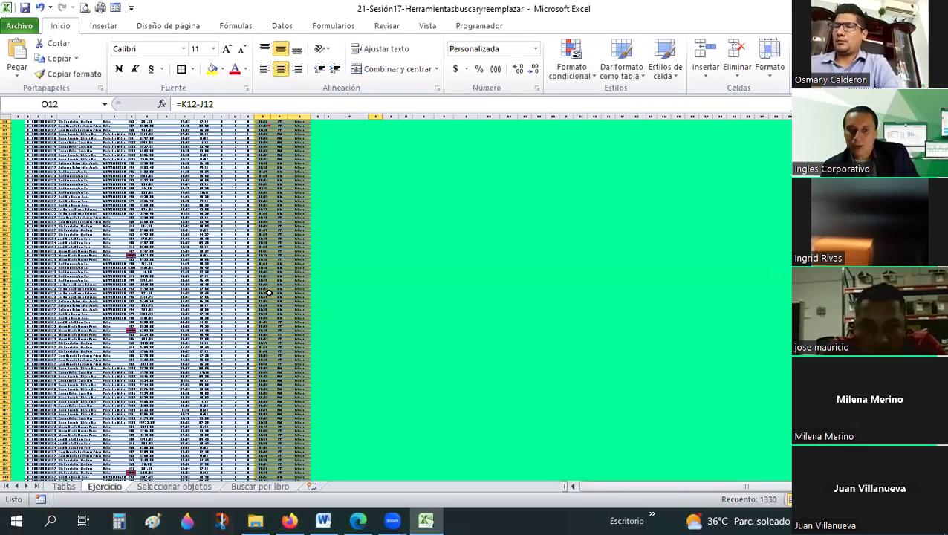
{"action": "scroll", "coordinate": [269, 293], "scroll_direction": "down", "scroll_amount": 5}
{"action": "scroll", "coordinate": [269, 293], "scroll_direction": "down", "scroll_amount": 5}
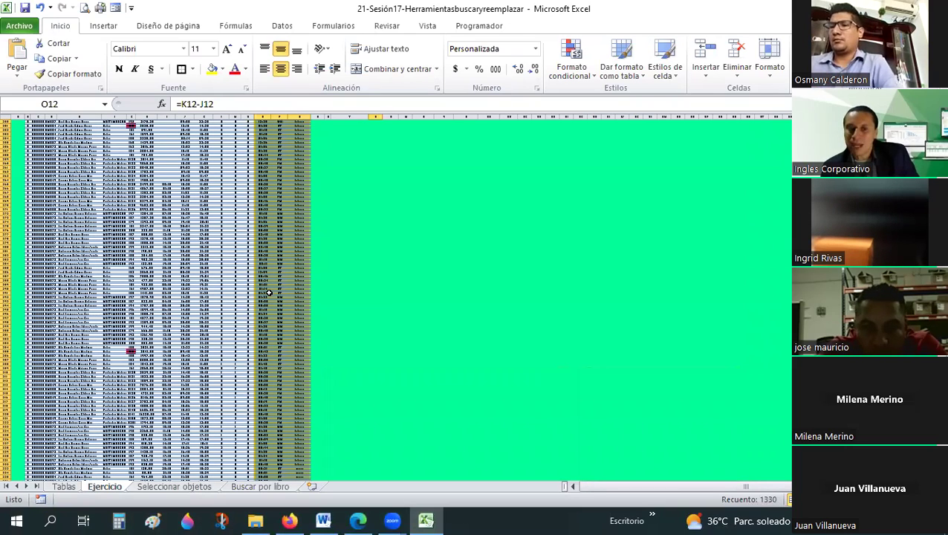
{"action": "scroll", "coordinate": [269, 292], "scroll_direction": "down", "scroll_amount": 5}
{"action": "scroll", "coordinate": [574, 354], "scroll_direction": "down", "scroll_amount": 5}
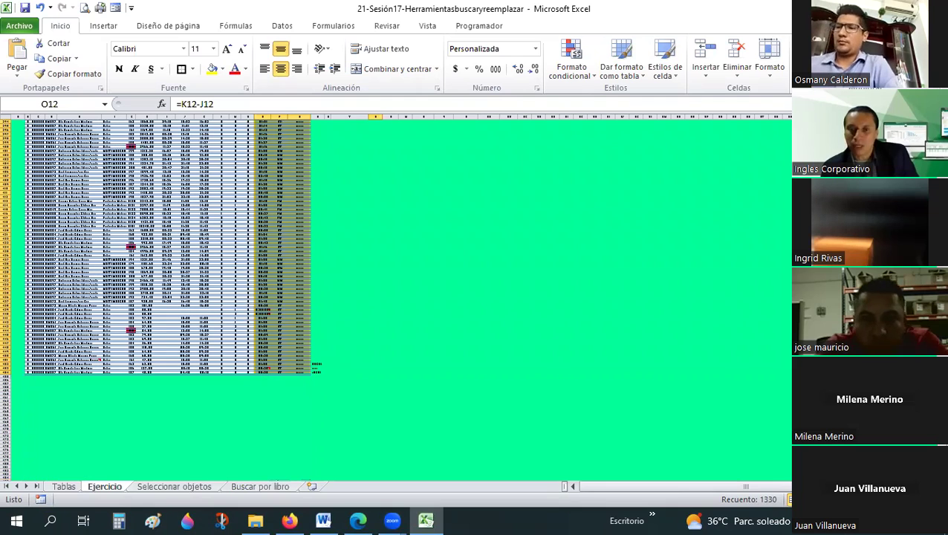
{"action": "scroll", "coordinate": [328, 242], "scroll_direction": "up", "scroll_amount": 15}
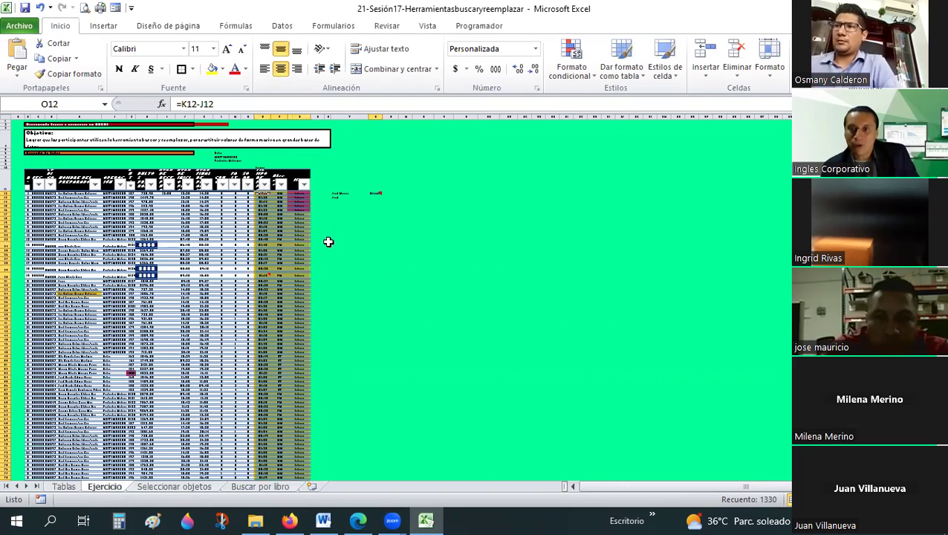
{"action": "scroll", "coordinate": [329, 241], "scroll_direction": "up", "scroll_amount": 5}
{"action": "scroll", "coordinate": [752, 215], "scroll_direction": "up", "scroll_amount": 3}
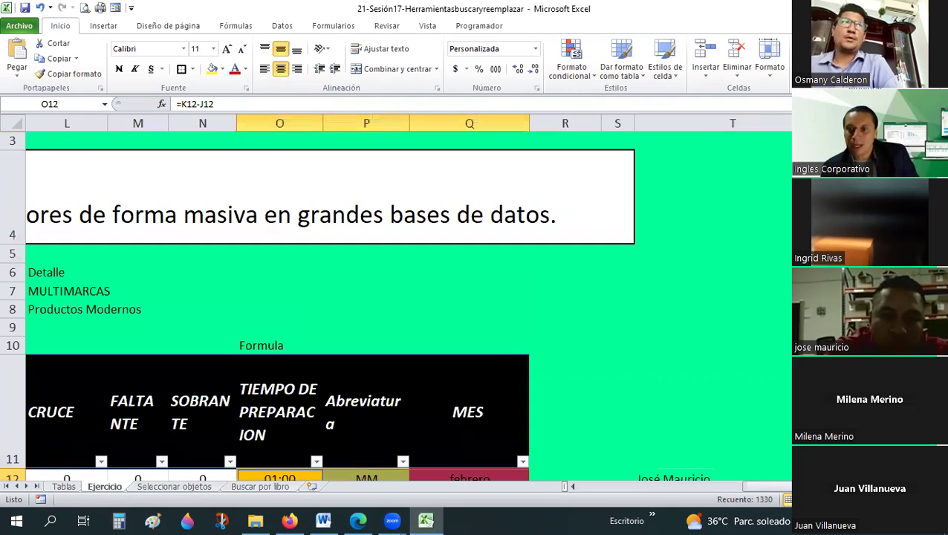
{"action": "scroll", "coordinate": [669, 297], "scroll_direction": "down", "scroll_amount": 2}
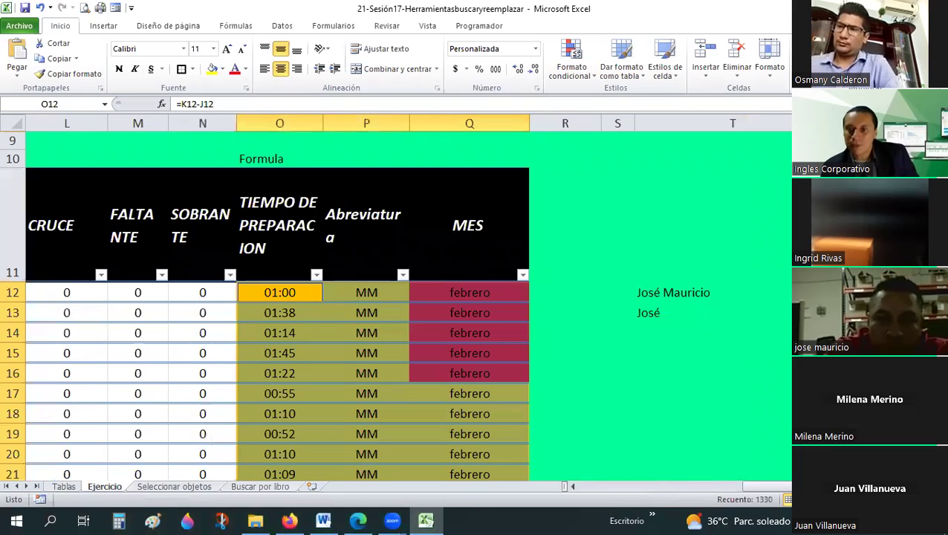
Step: Inspect U12's SI formula checking whether T12 is José, then scroll down the table
{"action": "left_click", "coordinate": [617, 353]}
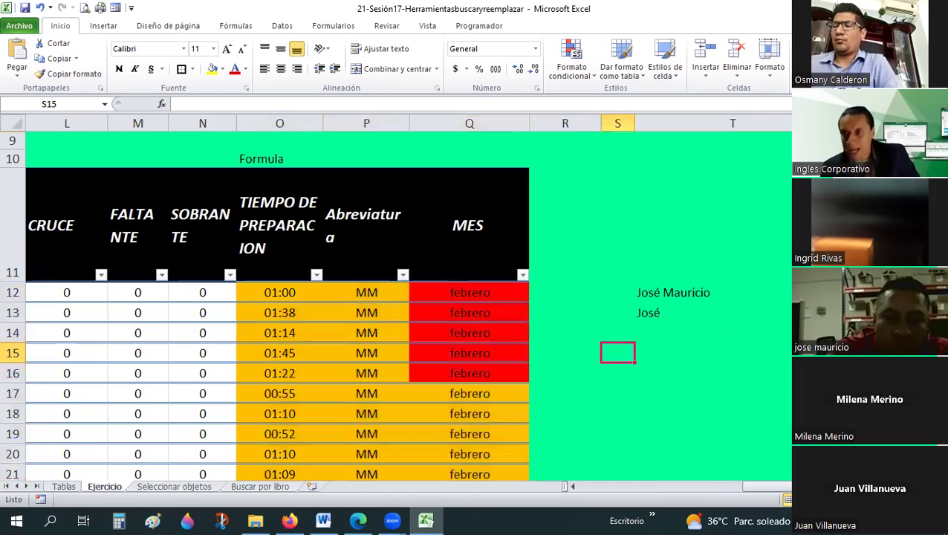
{"action": "left_click", "coordinate": [854, 292]}
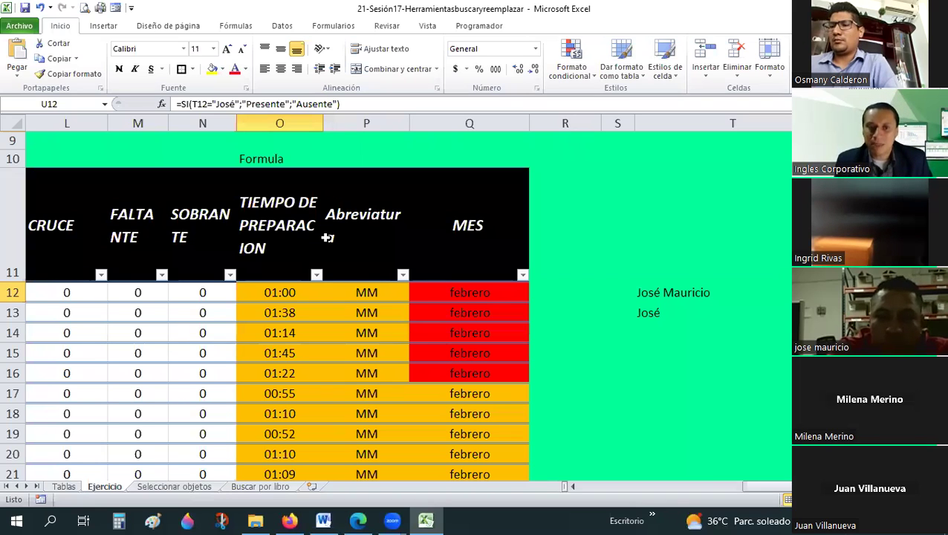
{"action": "scroll", "coordinate": [327, 237], "scroll_direction": "down", "scroll_amount": 5}
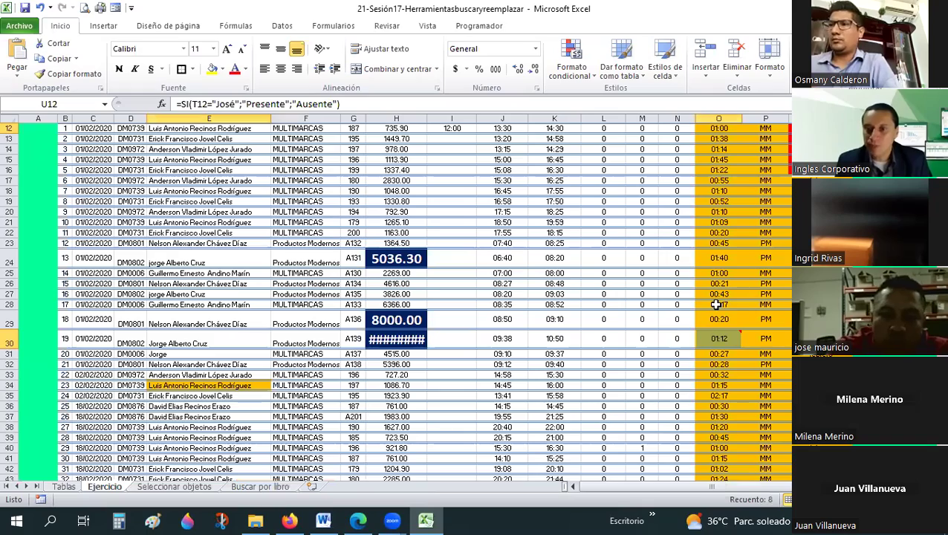
{"action": "scroll", "coordinate": [715, 304], "scroll_direction": "down", "scroll_amount": 11}
{"action": "scroll", "coordinate": [732, 219], "scroll_direction": "down", "scroll_amount": 17}
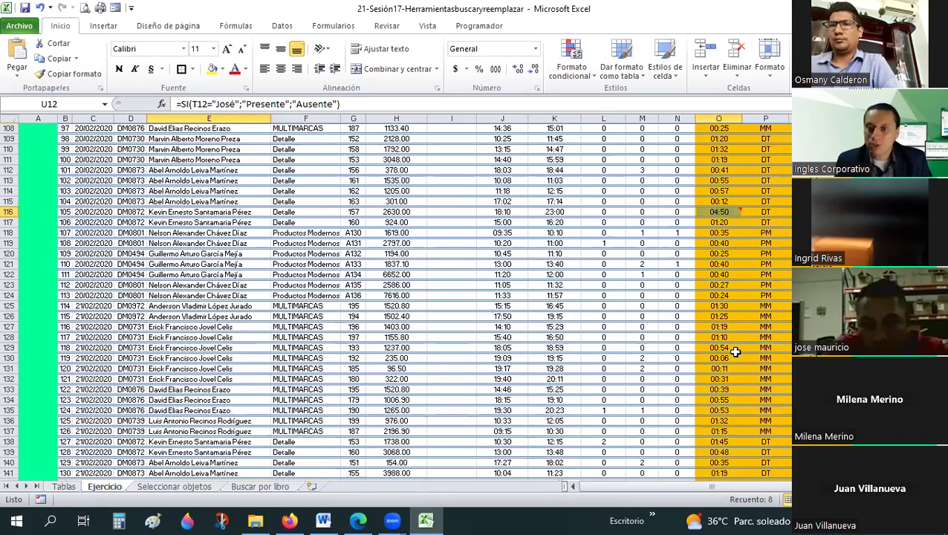
{"action": "scroll", "coordinate": [731, 342], "scroll_direction": "down", "scroll_amount": 17}
{"action": "scroll", "coordinate": [735, 351], "scroll_direction": "down", "scroll_amount": 12}
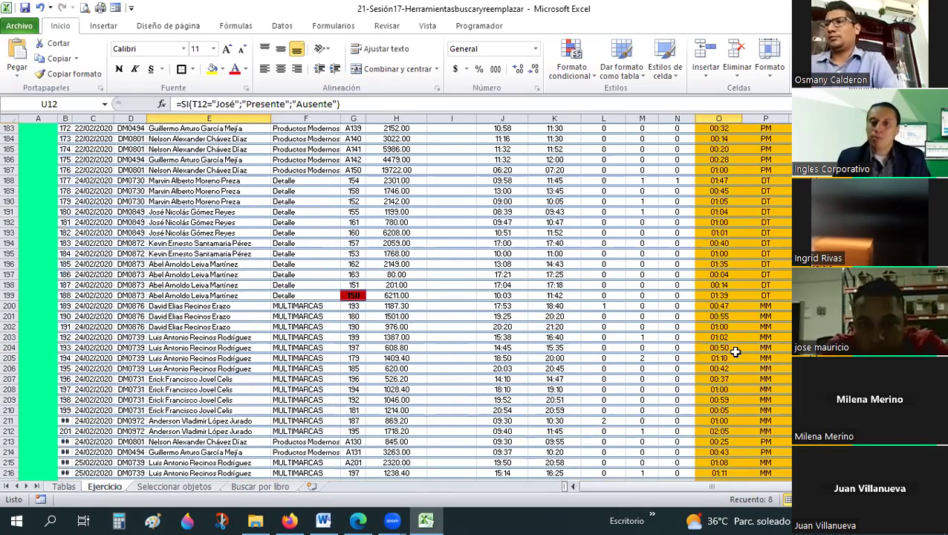
{"action": "scroll", "coordinate": [735, 351], "scroll_direction": "down", "scroll_amount": 20}
{"action": "scroll", "coordinate": [734, 349], "scroll_direction": "down", "scroll_amount": 20}
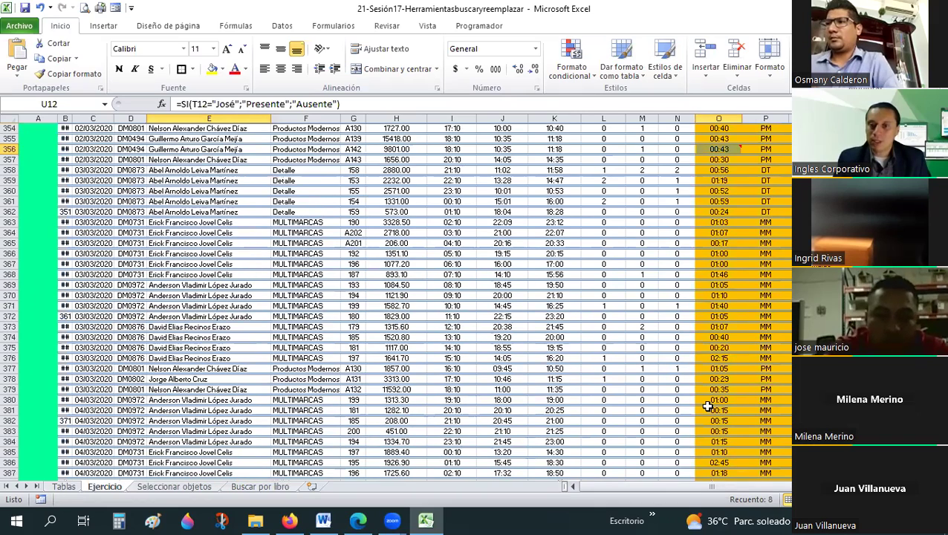
{"action": "scroll", "coordinate": [708, 407], "scroll_direction": "down", "scroll_amount": 13}
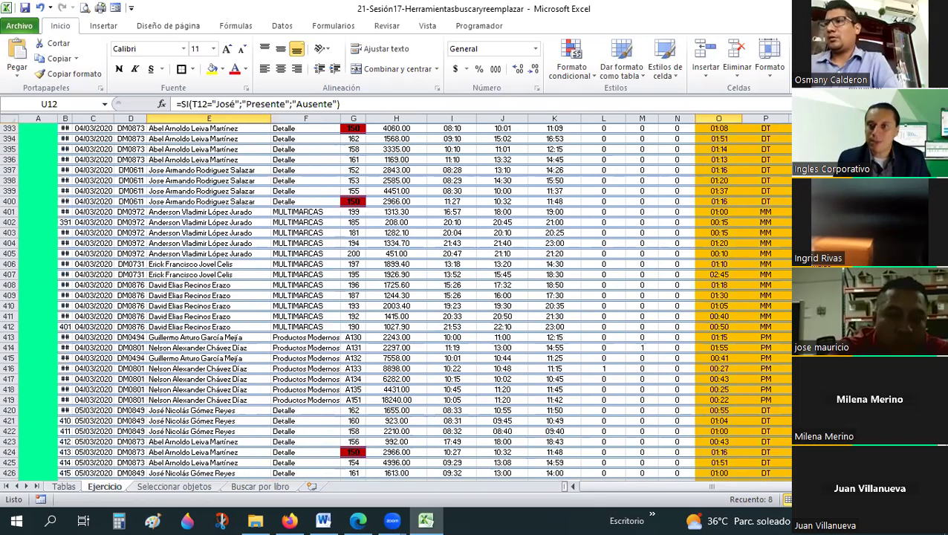
{"action": "scroll", "coordinate": [393, 301], "scroll_direction": "down", "scroll_amount": 3}
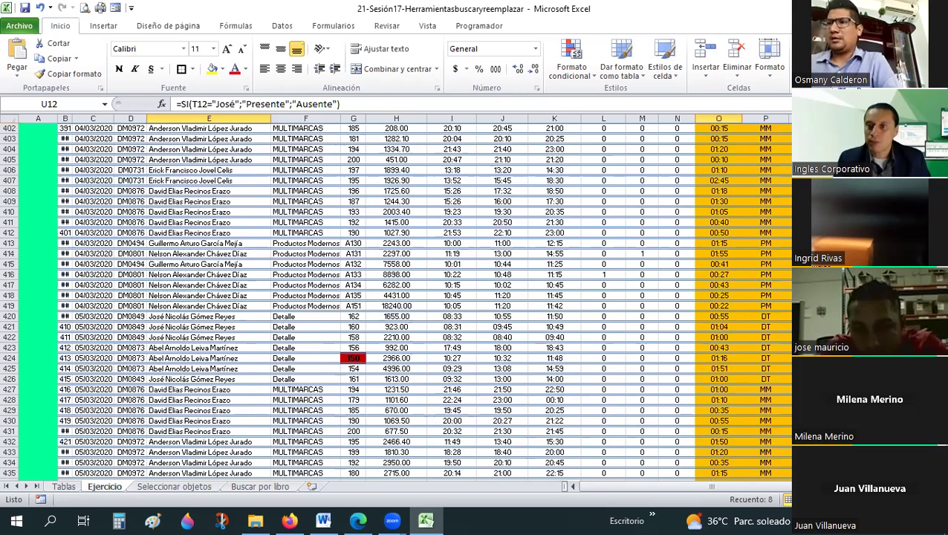
Step: Select the RUTA N° values from G12 to the table's end and show the Datos tools
{"action": "left_click", "coordinate": [348, 240]}
{"action": "key", "text": "ctrl+shift+Up"}
{"action": "scroll", "coordinate": [341, 212], "scroll_direction": "down", "scroll_amount": 1}
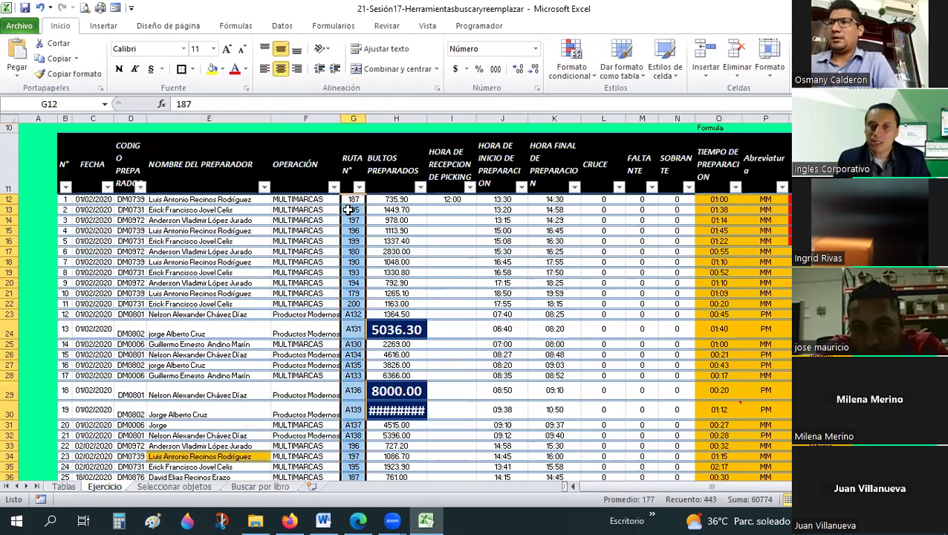
{"action": "scroll", "coordinate": [355, 240], "scroll_direction": "down", "scroll_amount": 11}
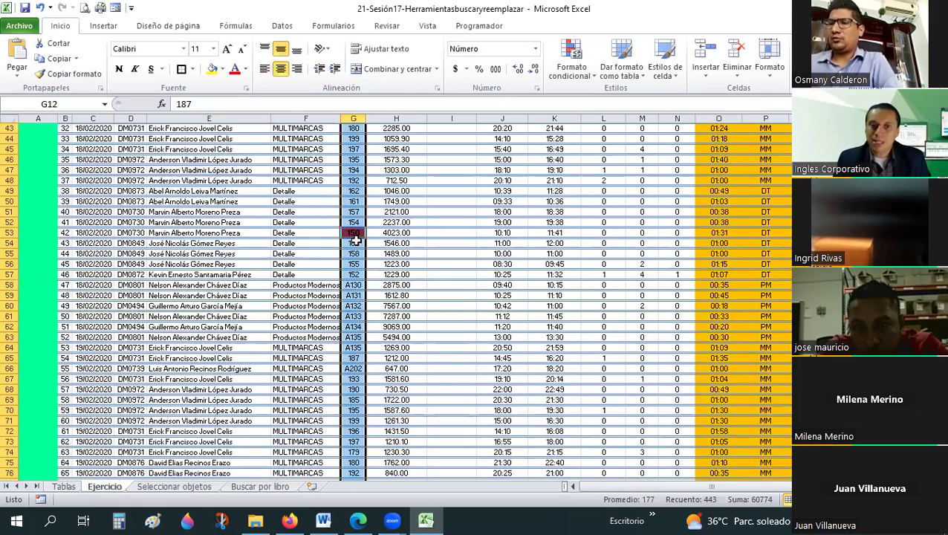
{"action": "scroll", "coordinate": [355, 240], "scroll_direction": "down", "scroll_amount": 15}
{"action": "scroll", "coordinate": [355, 240], "scroll_direction": "up", "scroll_amount": 15}
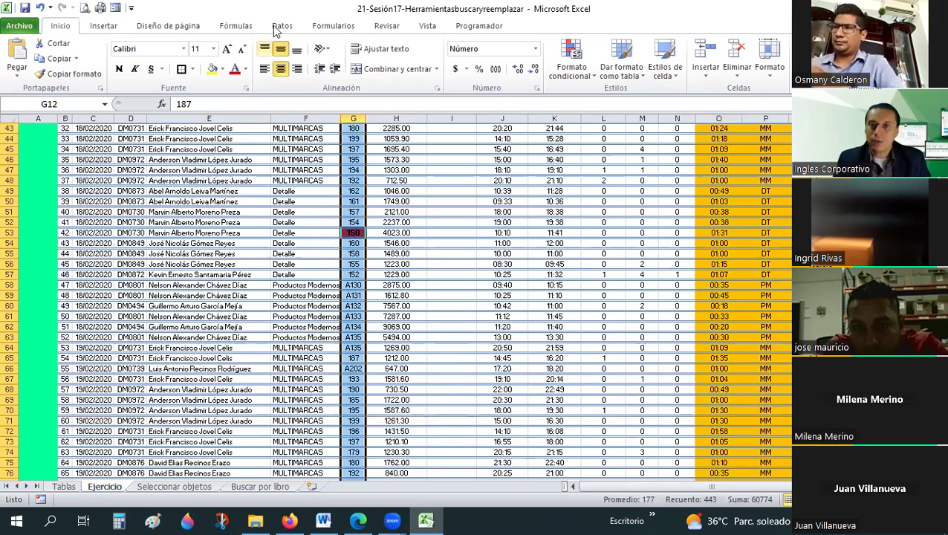
{"action": "left_click", "coordinate": [281, 26]}
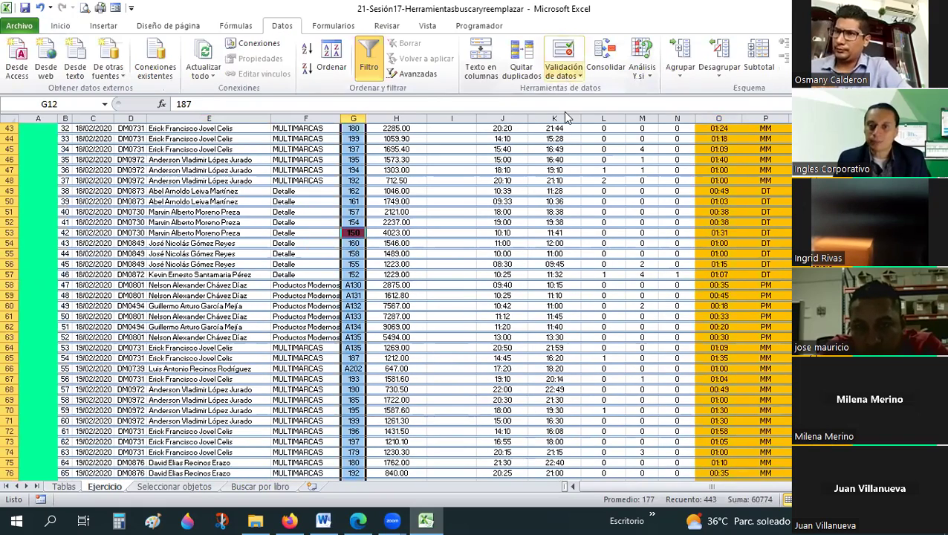
{"action": "left_click", "coordinate": [564, 68]}
{"action": "left_click", "coordinate": [607, 90]}
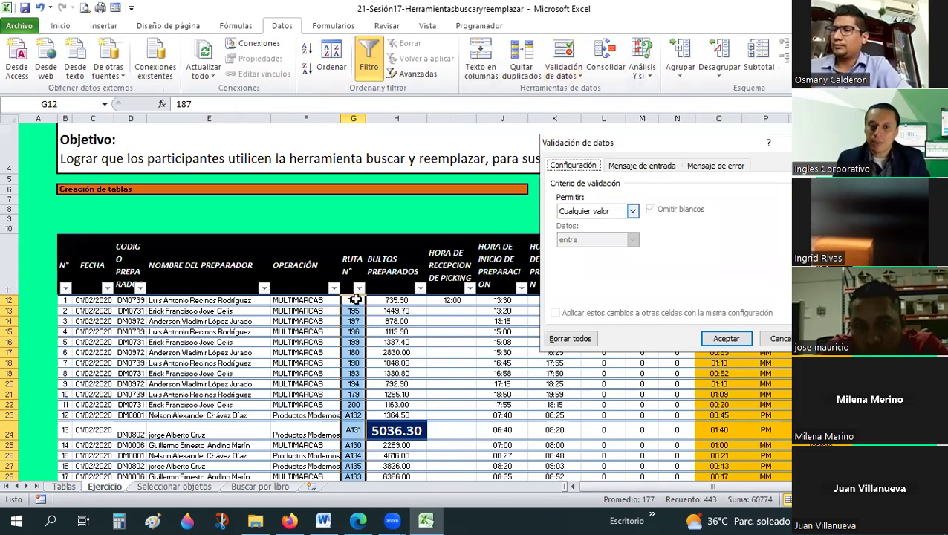
{"action": "key", "text": "Escape"}
{"action": "left_click", "coordinate": [576, 81]}
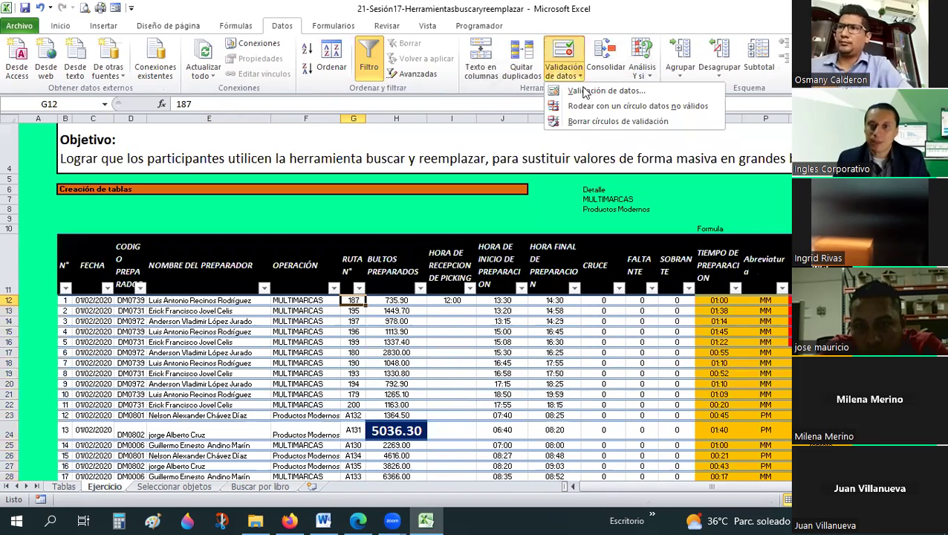
{"action": "left_click", "coordinate": [585, 91]}
{"action": "key", "text": "Escape"}
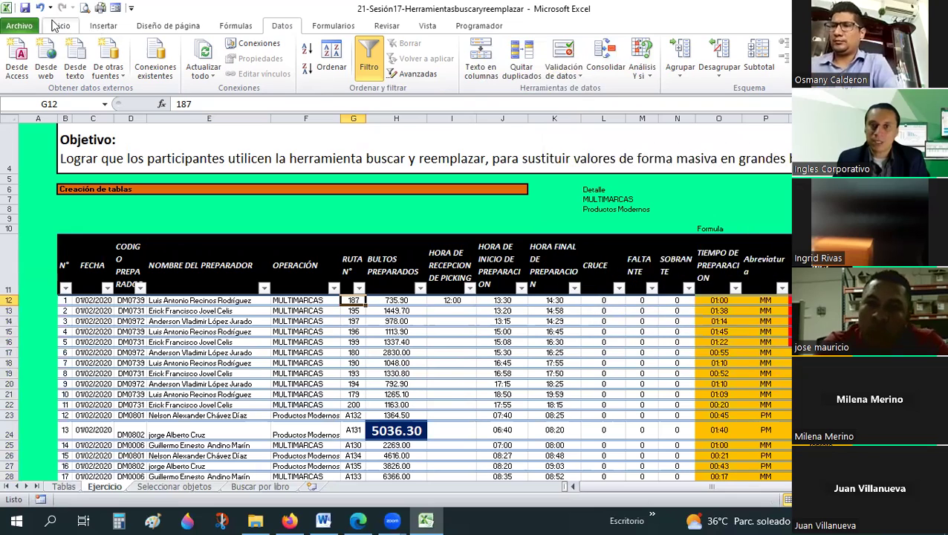
{"action": "left_click", "coordinate": [53, 23]}
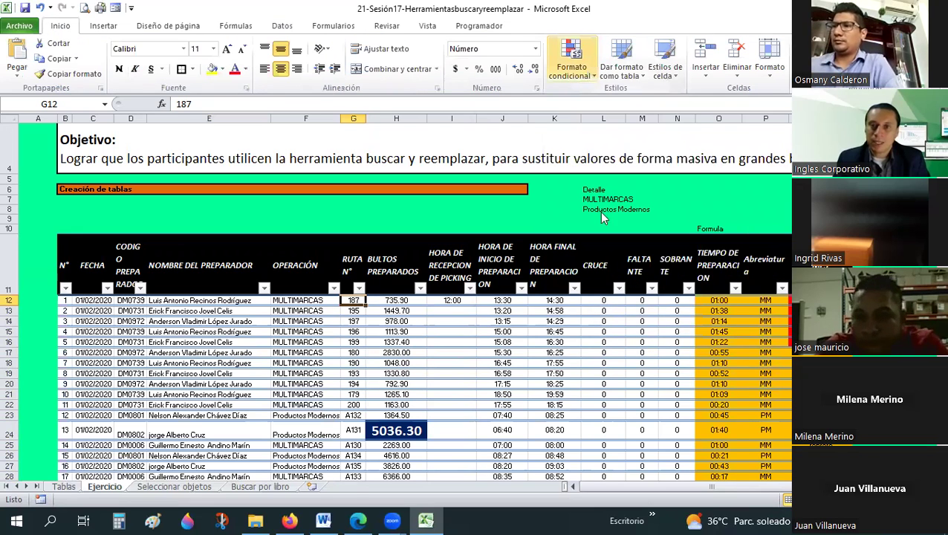
{"action": "left_click", "coordinate": [571, 63]}
{"action": "left_click", "coordinate": [606, 275]}
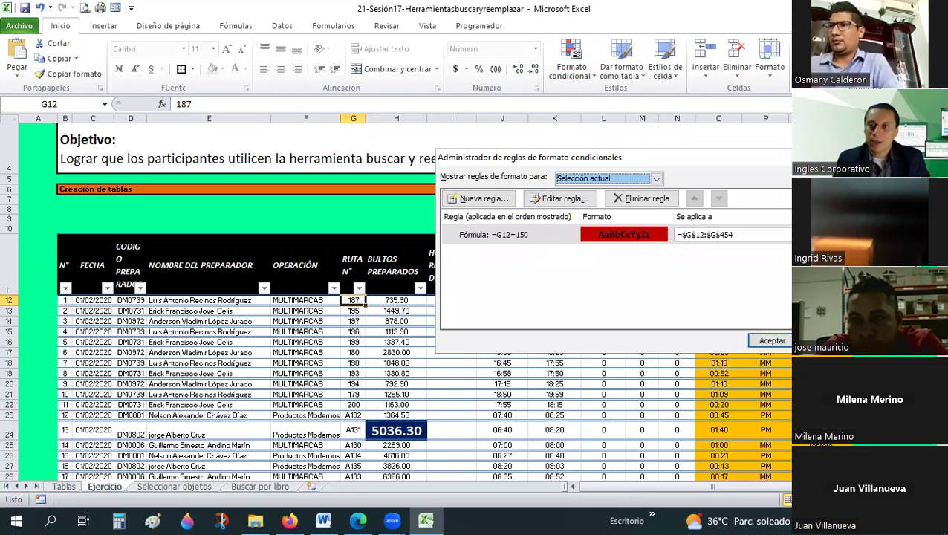
{"action": "key", "text": "Return"}
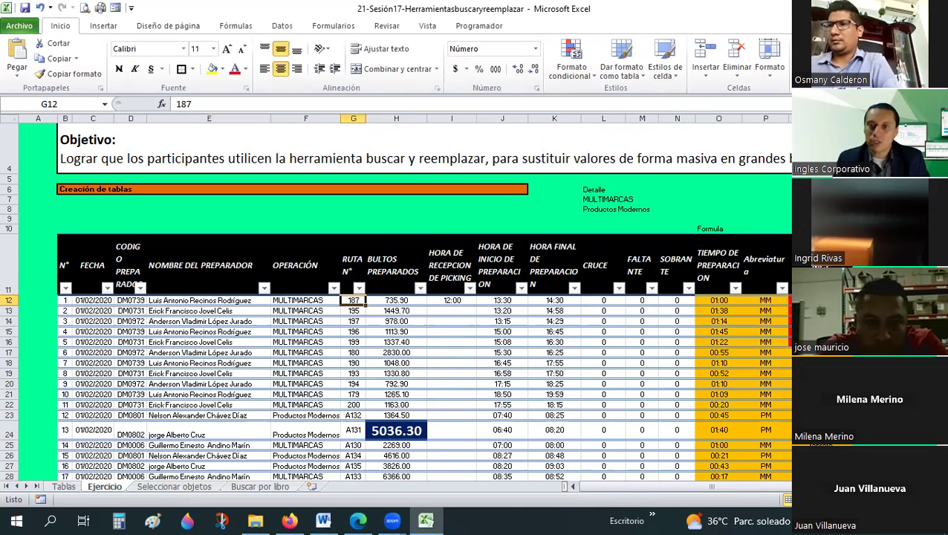
{"action": "key", "text": "ctrl+a"}
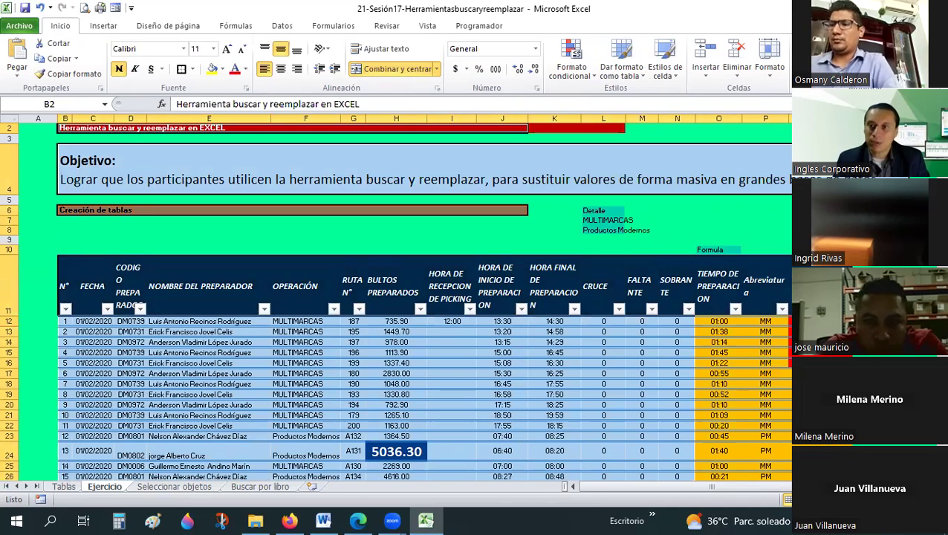
{"action": "left_click", "coordinate": [677, 249]}
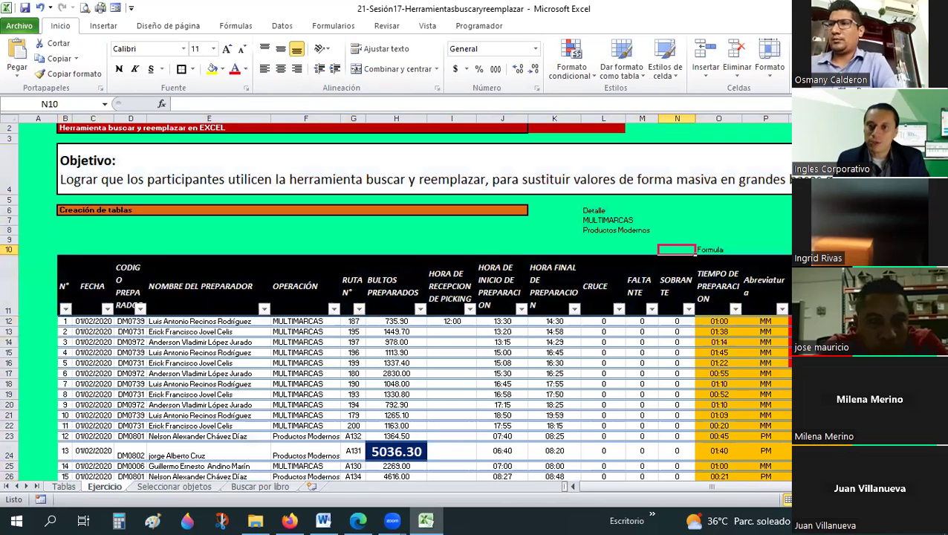
{"action": "left_click", "coordinate": [353, 320]}
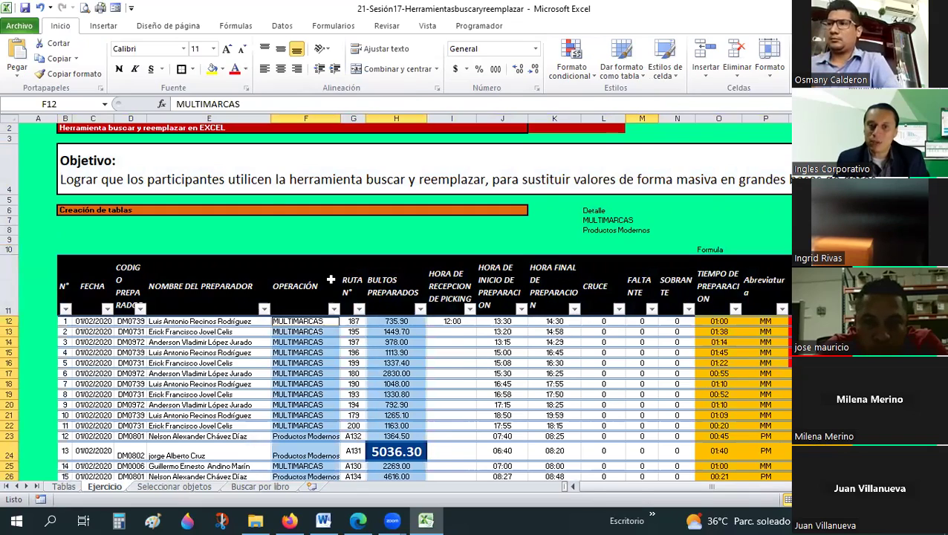
{"action": "scroll", "coordinate": [330, 277], "scroll_direction": "down", "scroll_amount": 20}
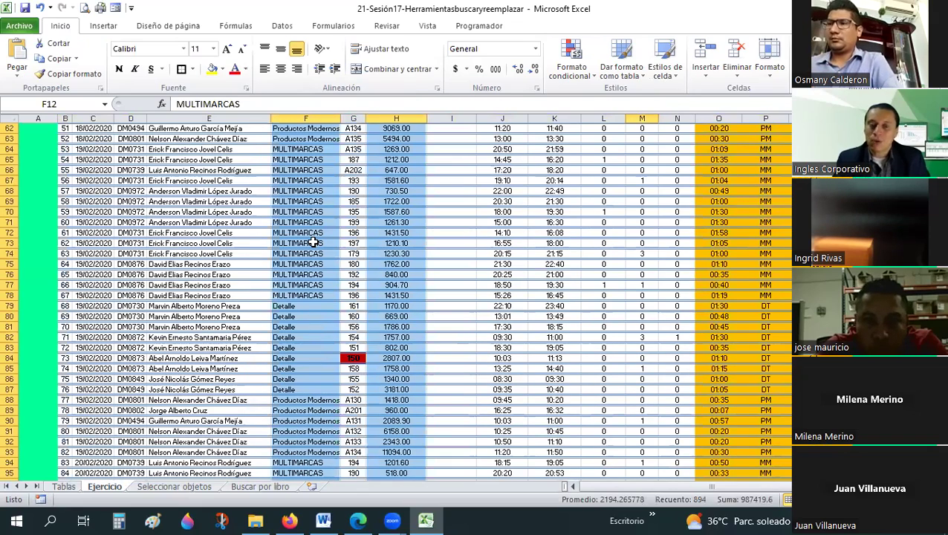
{"action": "scroll", "coordinate": [313, 242], "scroll_direction": "down", "scroll_amount": 3}
{"action": "scroll", "coordinate": [314, 242], "scroll_direction": "down", "scroll_amount": 3}
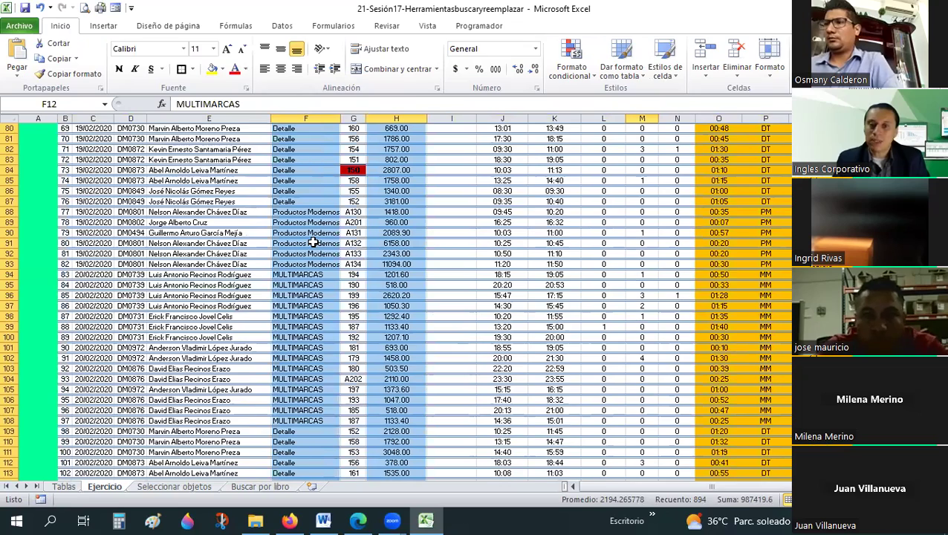
{"action": "scroll", "coordinate": [314, 242], "scroll_direction": "up", "scroll_amount": 16}
{"action": "left_click", "coordinate": [642, 264]}
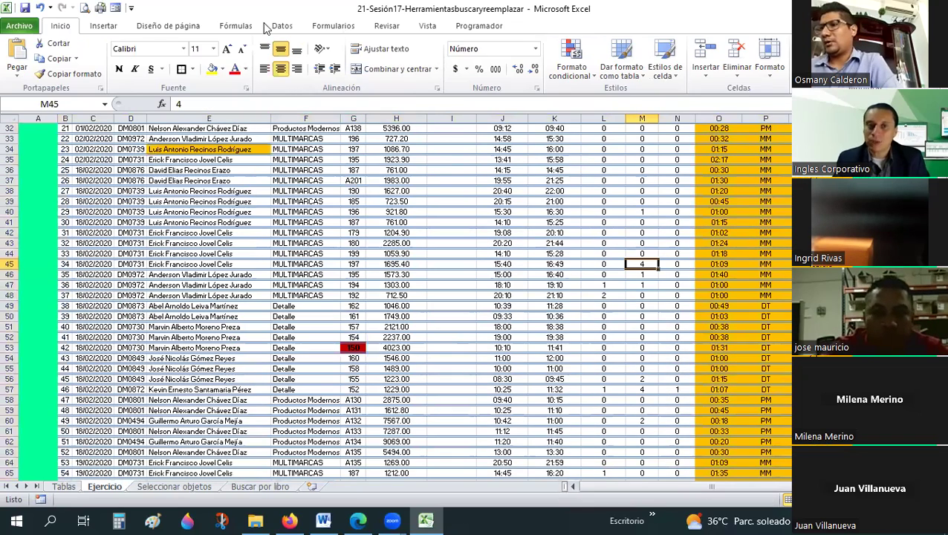
{"action": "left_click", "coordinate": [269, 28]}
{"action": "left_click", "coordinate": [563, 60]}
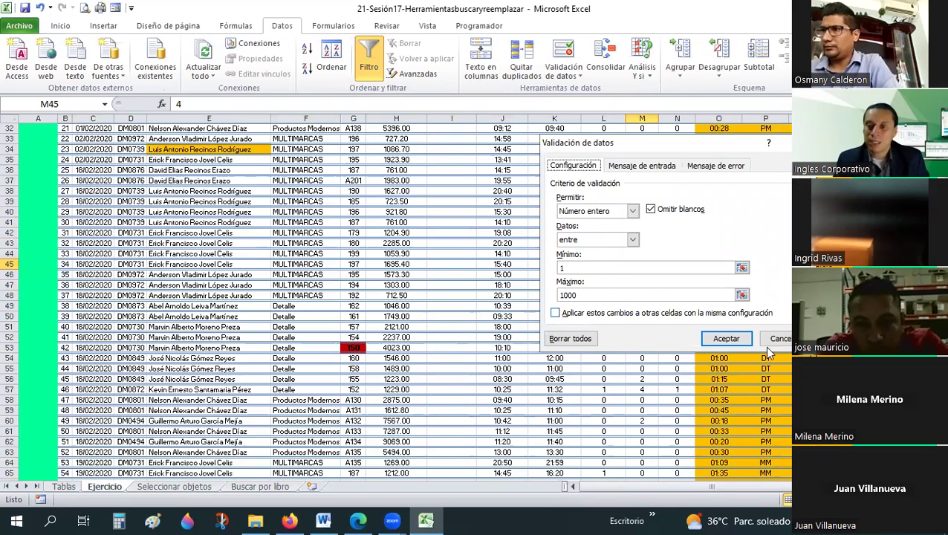
{"action": "left_click", "coordinate": [486, 277]}
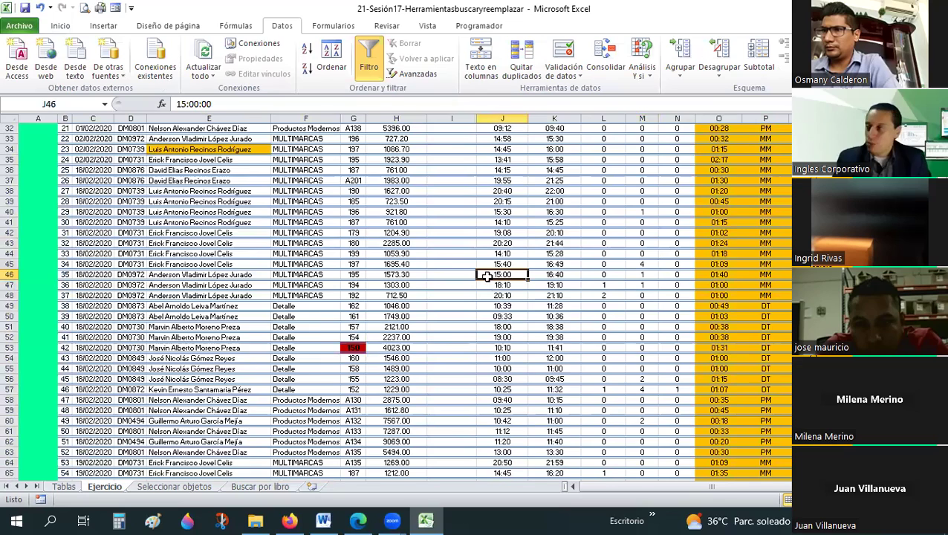
{"action": "scroll", "coordinate": [485, 272], "scroll_direction": "up", "scroll_amount": 6}
{"action": "scroll", "coordinate": [484, 273], "scroll_direction": "up", "scroll_amount": 5}
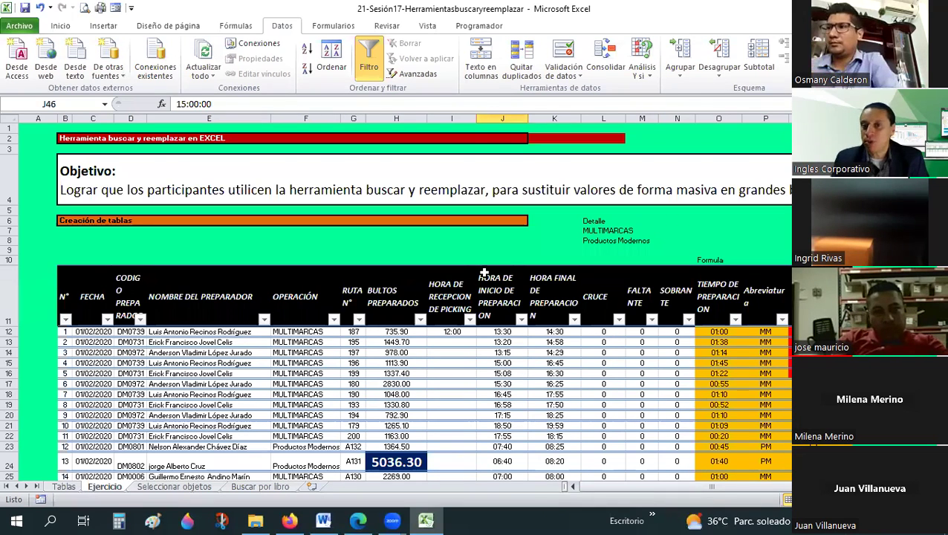
Step: Copy O2's plain formatting onto K2:M2 with Copiar formato, ending the red title bar at J
{"action": "left_click", "coordinate": [705, 143]}
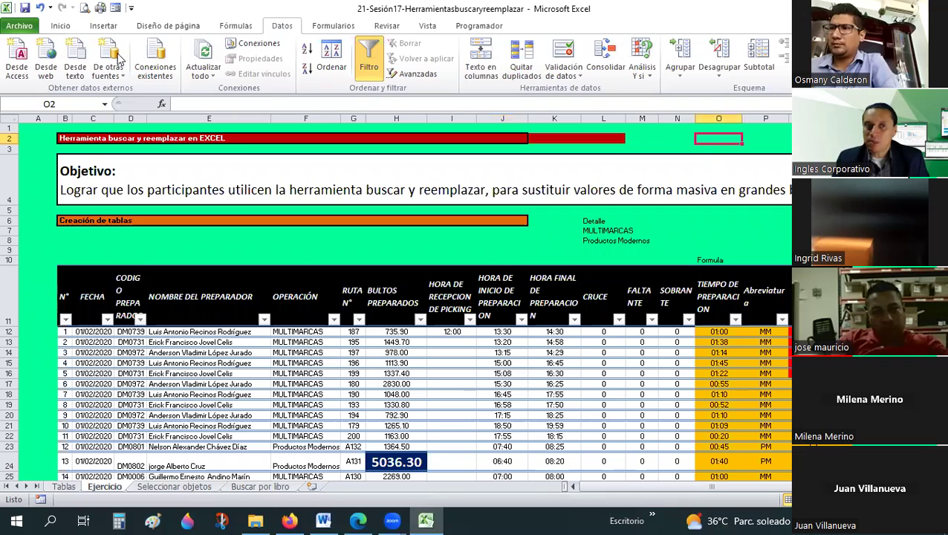
{"action": "left_click", "coordinate": [60, 25]}
{"action": "left_click", "coordinate": [74, 74]}
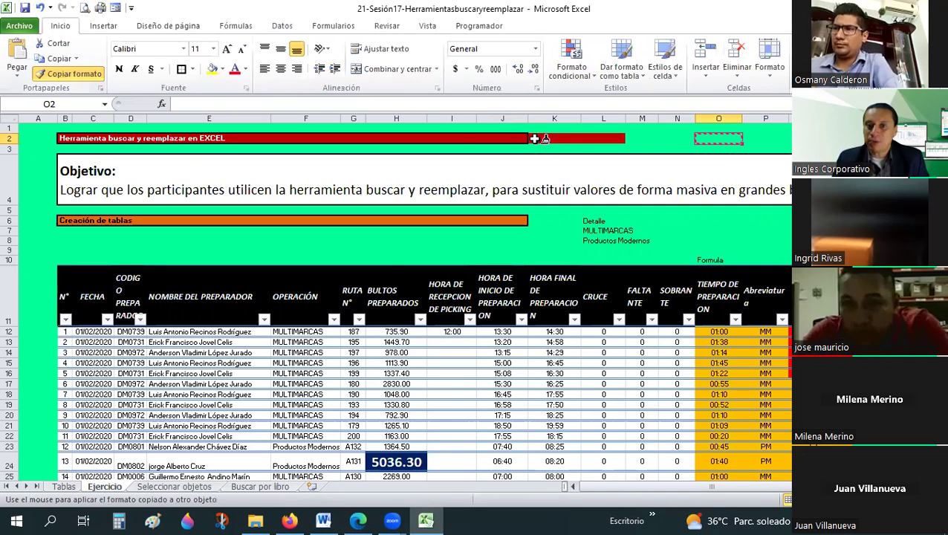
{"action": "left_click_drag", "start_coordinate": [535, 139], "coordinate": [647, 139]}
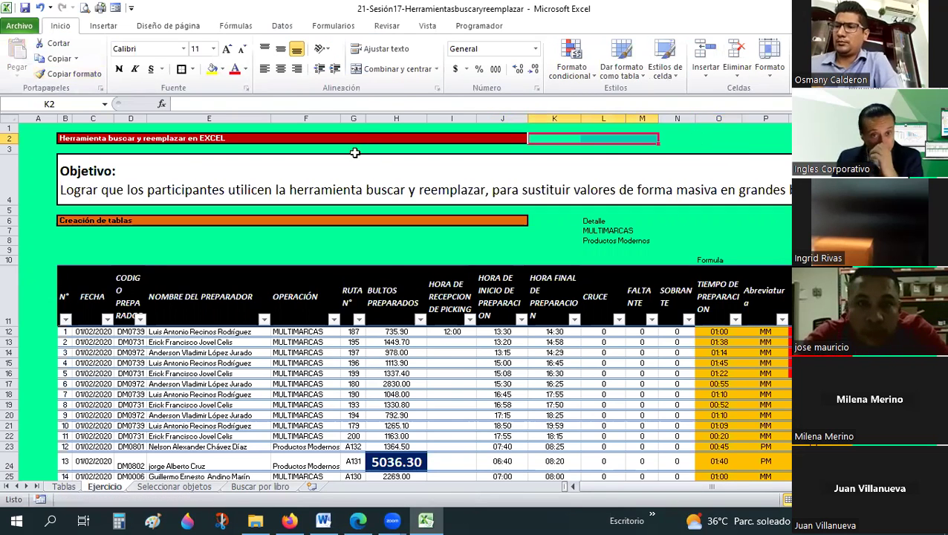
{"action": "key", "text": "Right"}
{"action": "key", "text": "Right"}
{"action": "key", "text": "Right"}
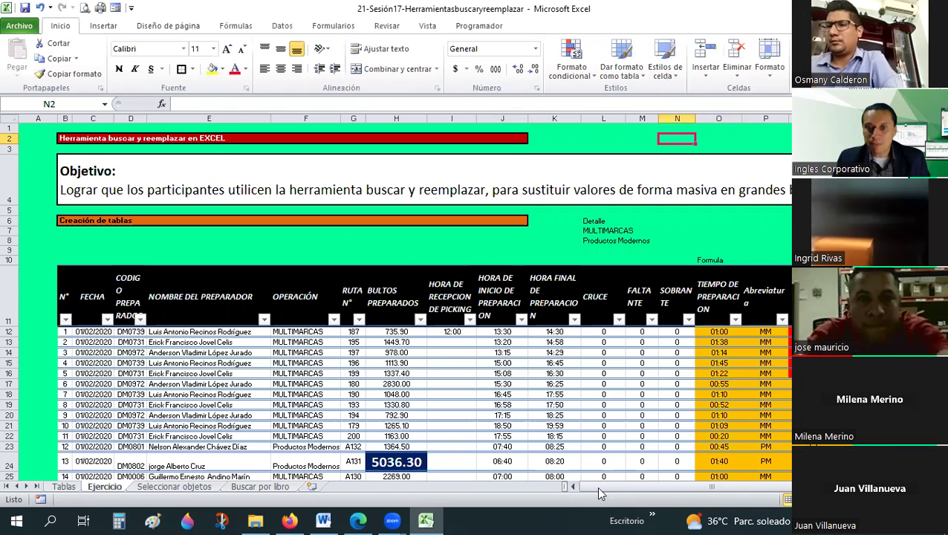
{"action": "scroll", "coordinate": [357, 238], "scroll_direction": "up", "scroll_amount": 1}
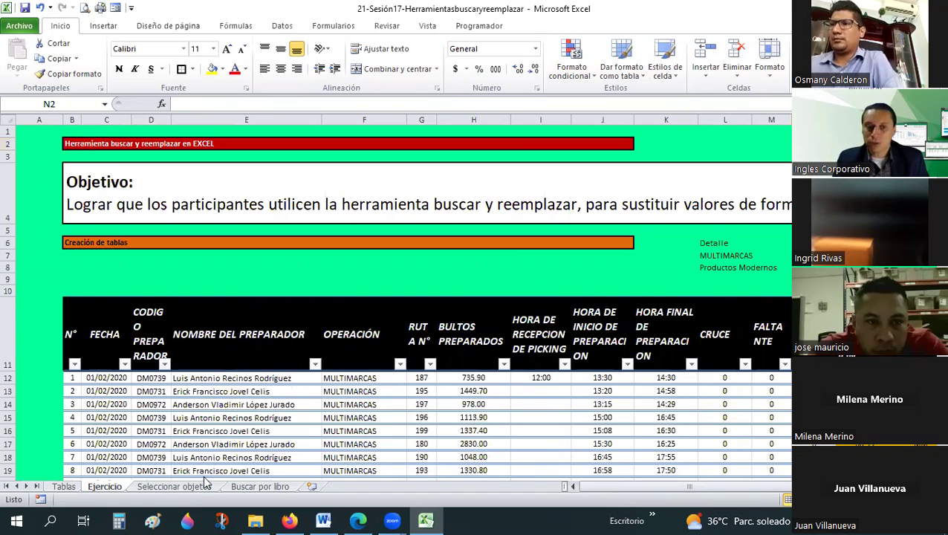
Step: On Buscar por libro, move the orange square below and left of the blue rectangle
{"action": "left_click", "coordinate": [260, 489]}
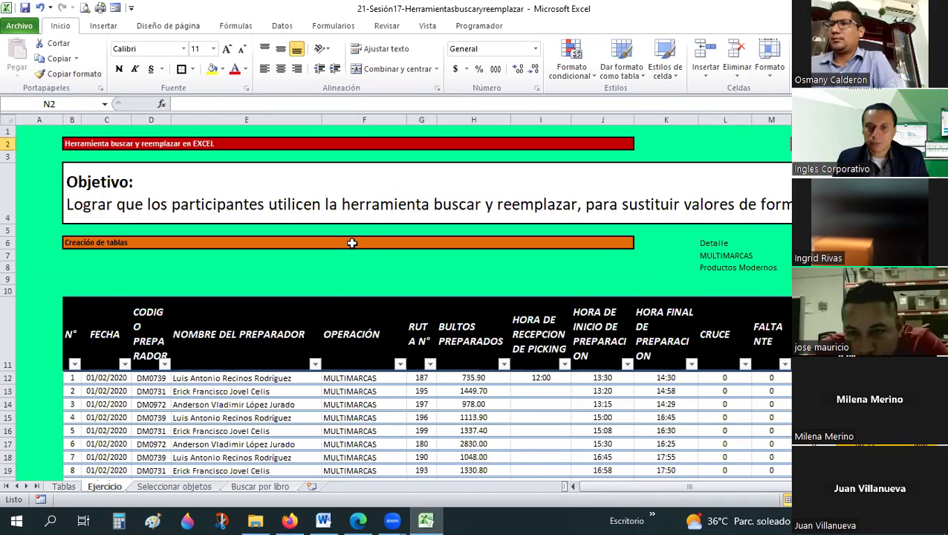
{"action": "left_click", "coordinate": [441, 254]}
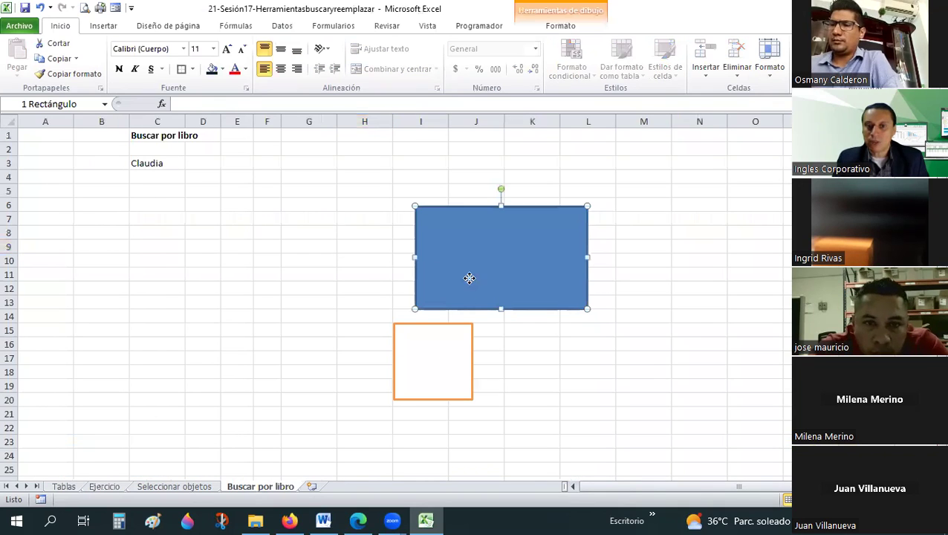
{"action": "left_click_drag", "start_coordinate": [427, 359], "coordinate": [442, 337]}
{"action": "left_click", "coordinate": [451, 339]}
{"action": "left_click_drag", "start_coordinate": [392, 372], "coordinate": [583, 355]}
{"action": "left_click", "coordinate": [587, 358]}
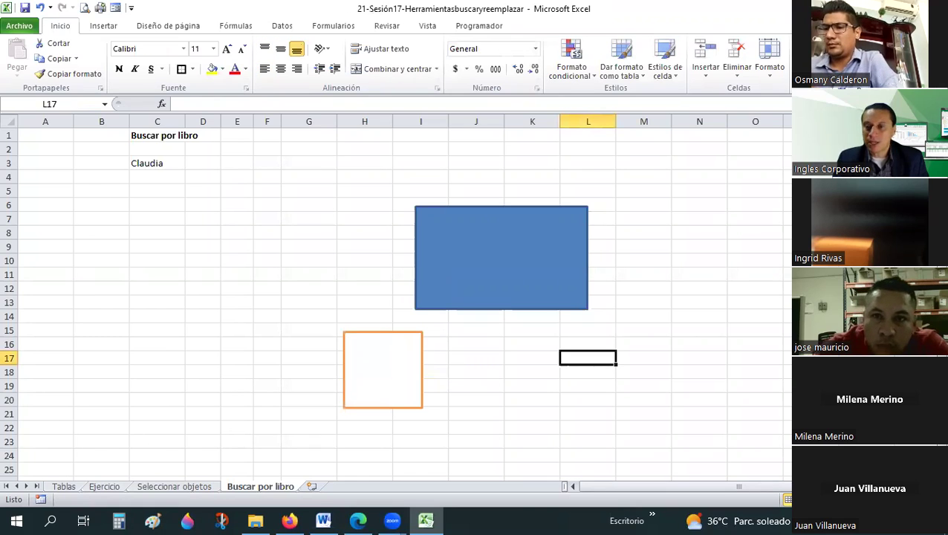
Step: Toggle Seleccionar objetos mode off to select G3 and G4, then back on with Alt+H F D O
{"action": "left_click", "coordinate": [825, 245]}
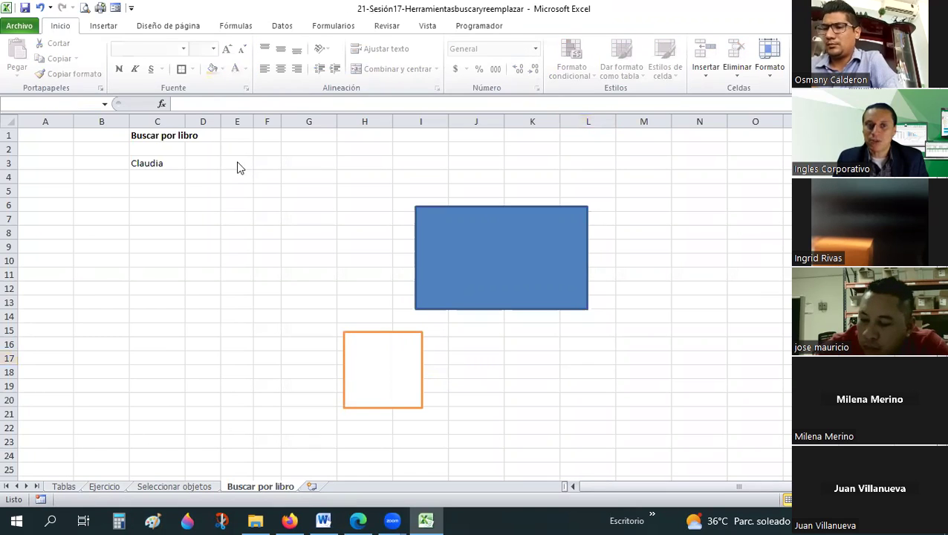
{"action": "key", "text": "Escape"}
{"action": "left_click", "coordinate": [295, 165]}
{"action": "left_click", "coordinate": [294, 177]}
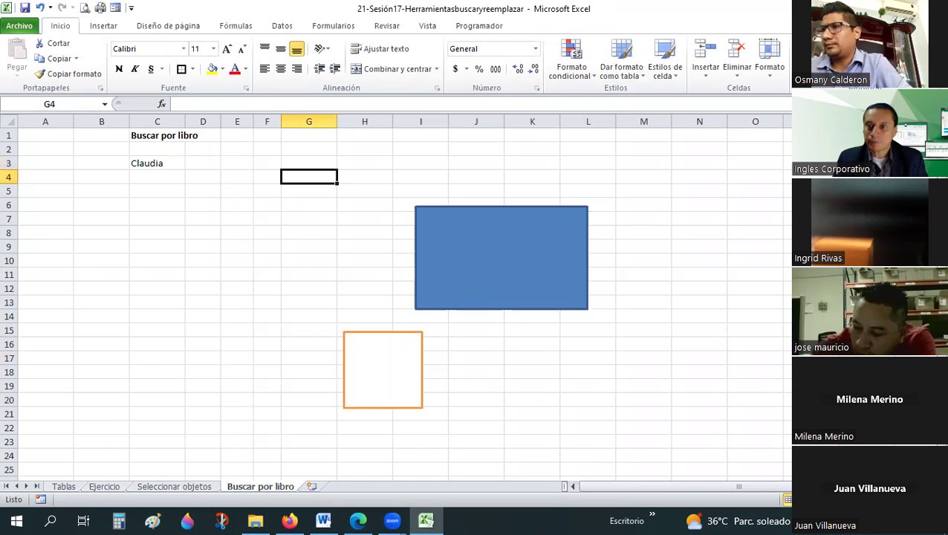
{"action": "key", "text": "alt+h"}
{"action": "key", "text": "f"}
{"action": "key", "text": "d"}
{"action": "key", "text": "o"}
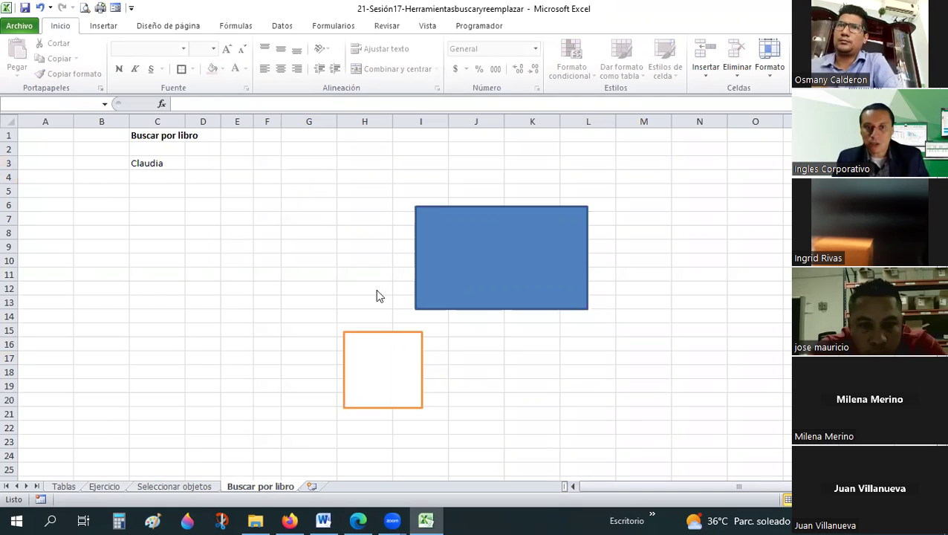
Step: Marquee-select the blue rectangle and orange square, shift them right, and group them with Agrupar
{"action": "left_click_drag", "start_coordinate": [300, 175], "coordinate": [646, 435]}
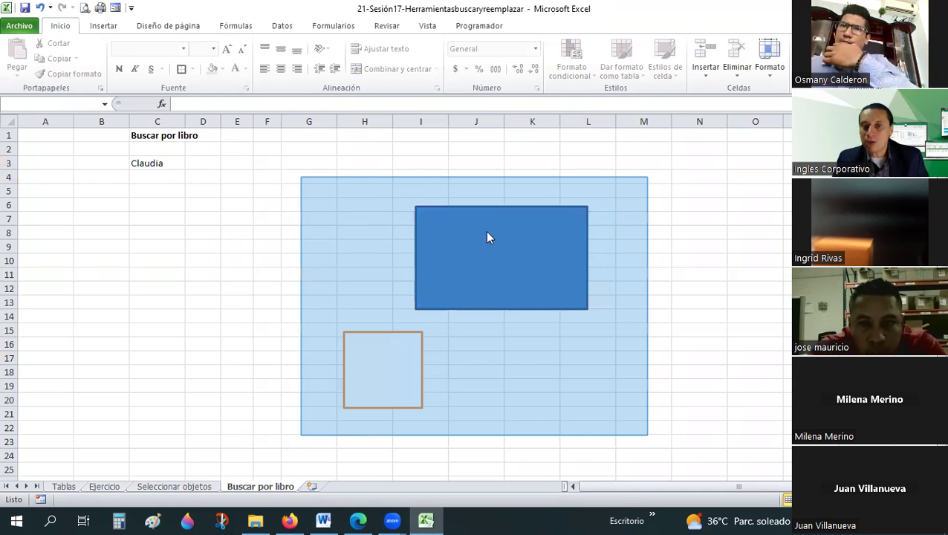
{"action": "mouse_move", "coordinate": [493, 300]}
{"action": "left_mouse_down"}
{"action": "mouse_move", "coordinate": [358, 247]}
{"action": "mouse_move", "coordinate": [415, 237]}
{"action": "left_mouse_up"}
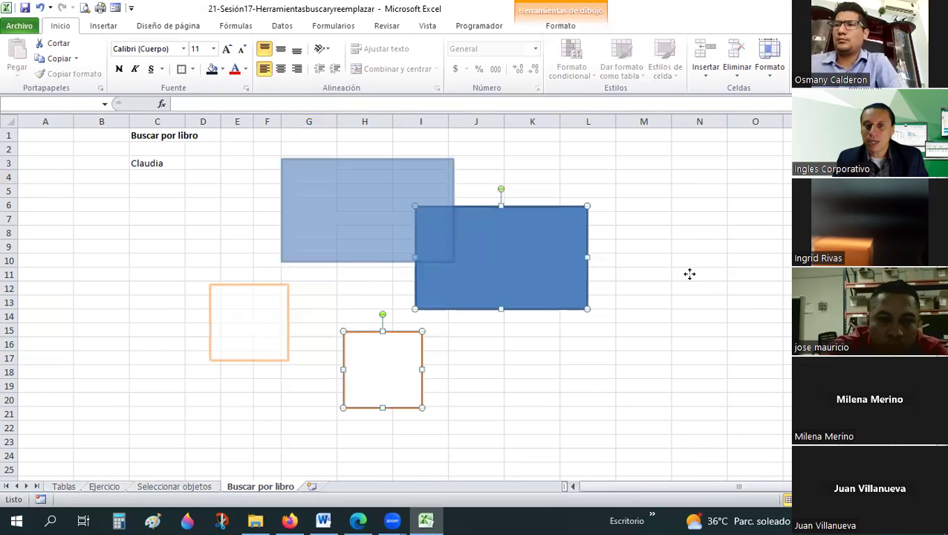
{"action": "left_click_drag", "start_coordinate": [689, 274], "coordinate": [638, 300]}
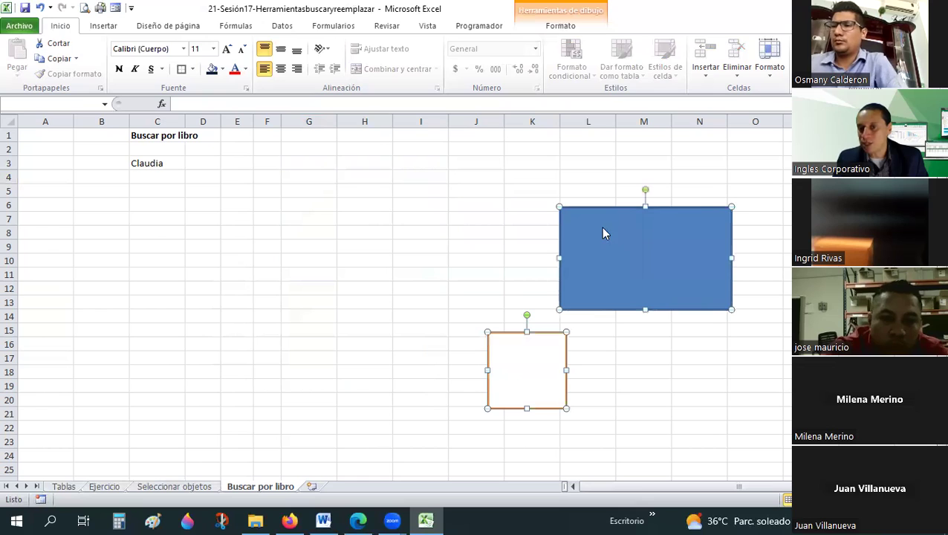
{"action": "right_click", "coordinate": [601, 228]}
{"action": "mouse_move", "coordinate": [642, 304]}
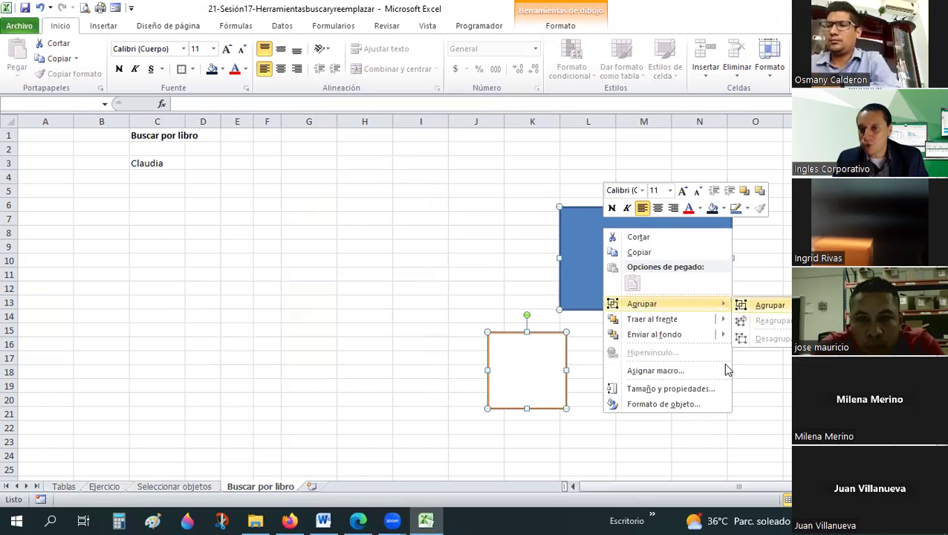
{"action": "left_click", "coordinate": [755, 309]}
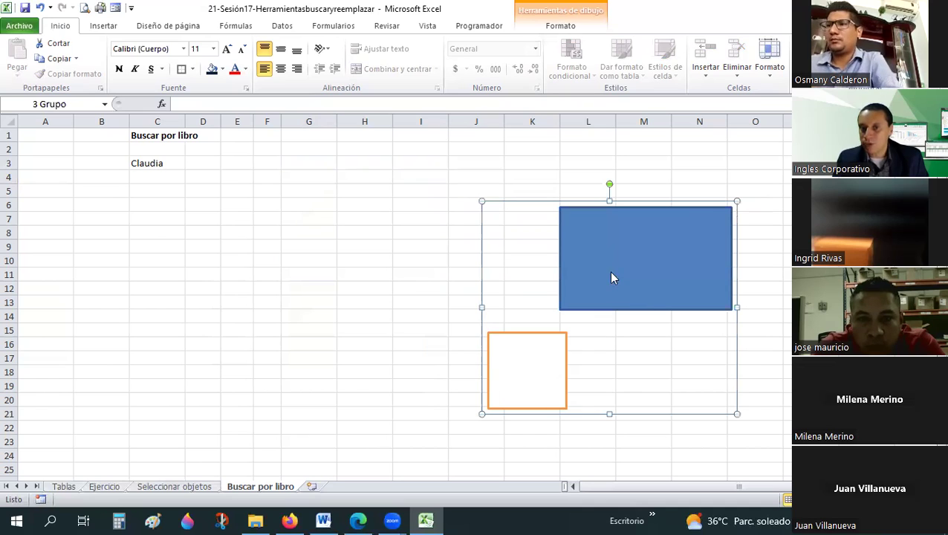
Step: Reposition the shape group, undo its last move, then select cells H8 and H5
{"action": "left_click_drag", "start_coordinate": [295, 218], "coordinate": [490, 264]}
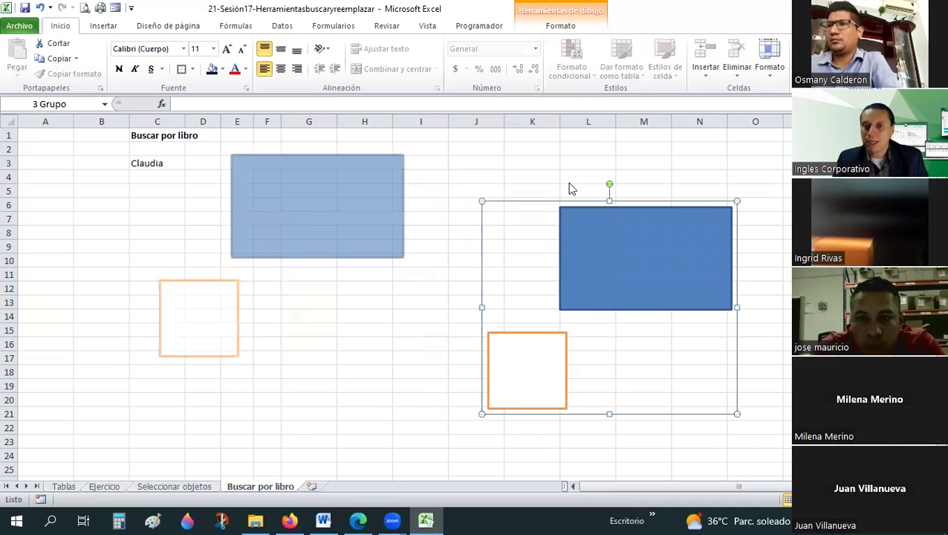
{"action": "left_click_drag", "start_coordinate": [634, 284], "coordinate": [660, 327]}
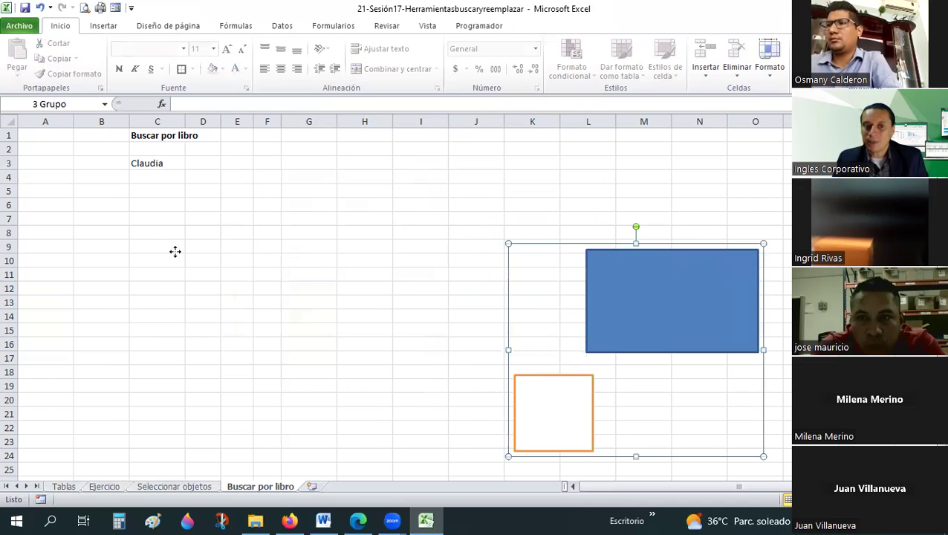
{"action": "left_click_drag", "start_coordinate": [666, 290], "coordinate": [176, 252]}
{"action": "key", "text": "ctrl+z"}
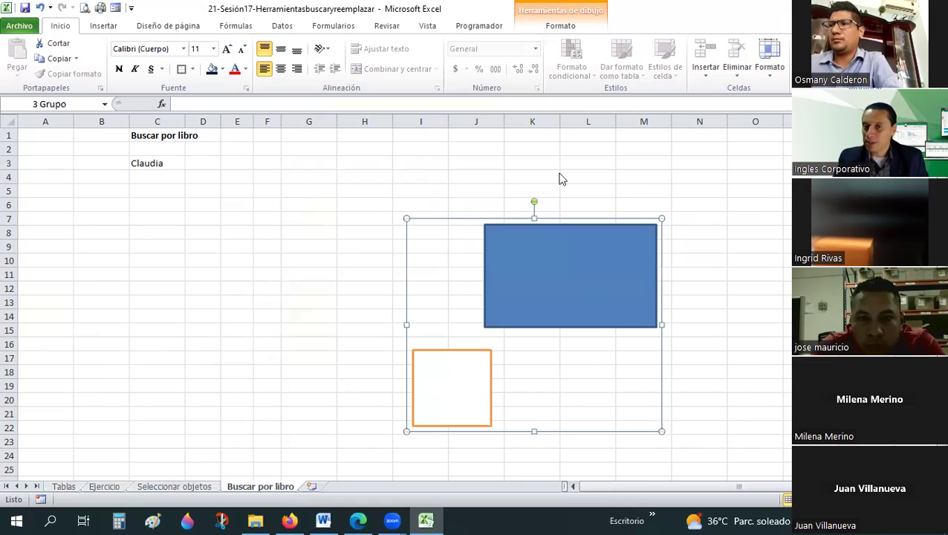
{"action": "left_click", "coordinate": [630, 173]}
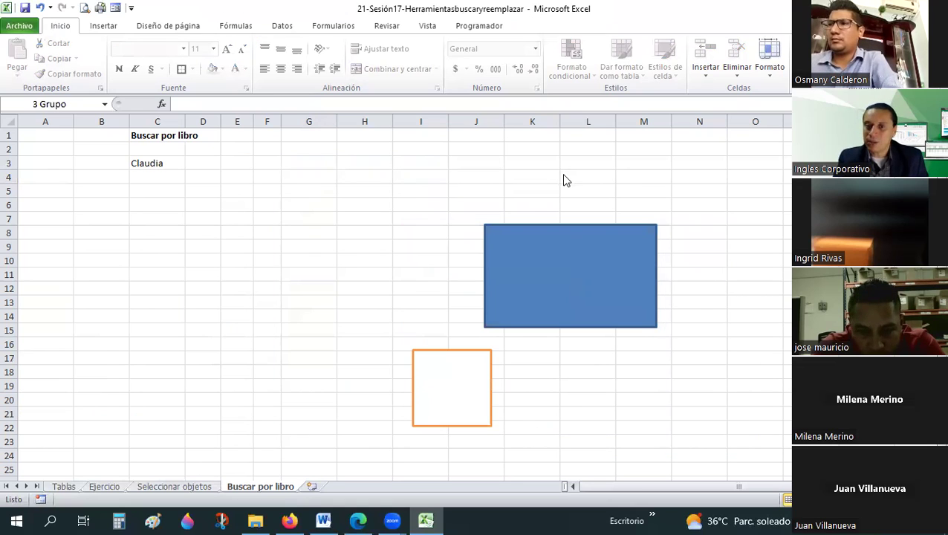
{"action": "left_click", "coordinate": [312, 179]}
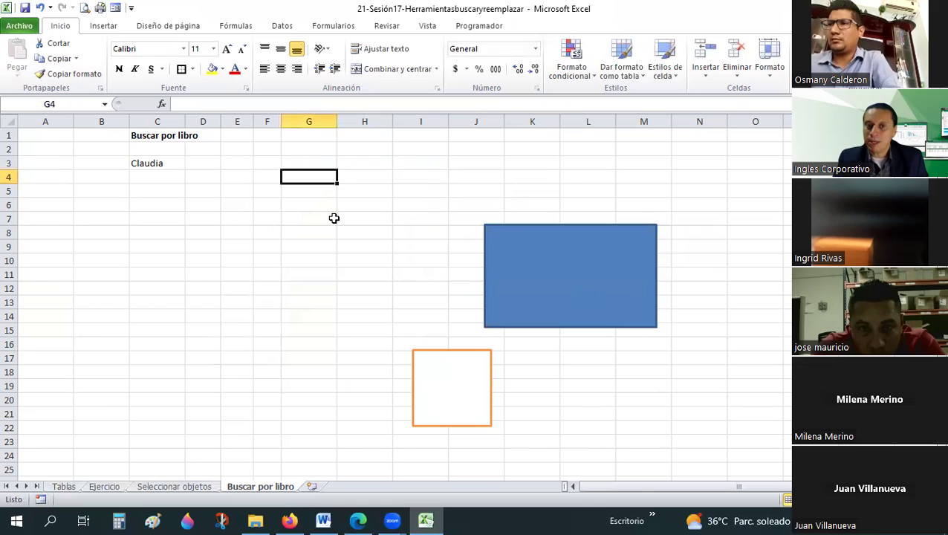
{"action": "left_click", "coordinate": [387, 234]}
{"action": "left_click", "coordinate": [387, 189]}
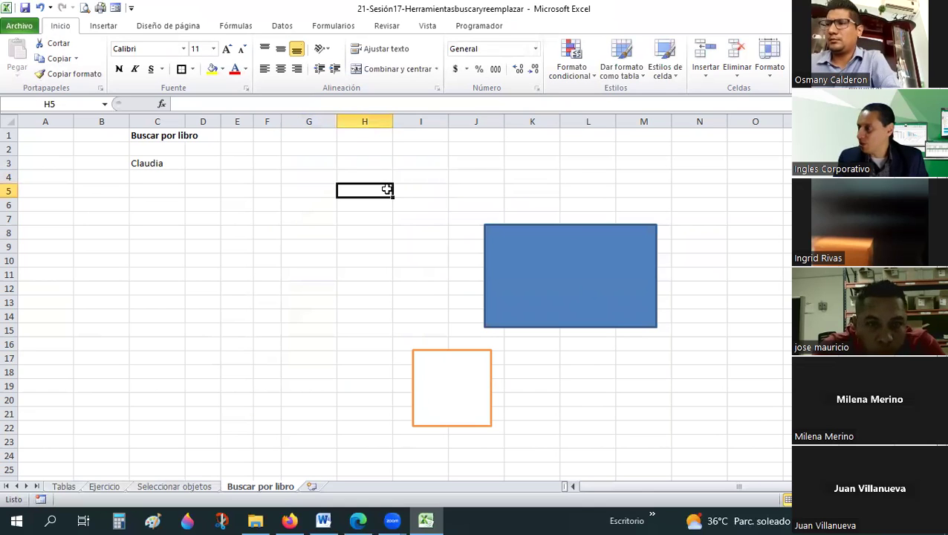